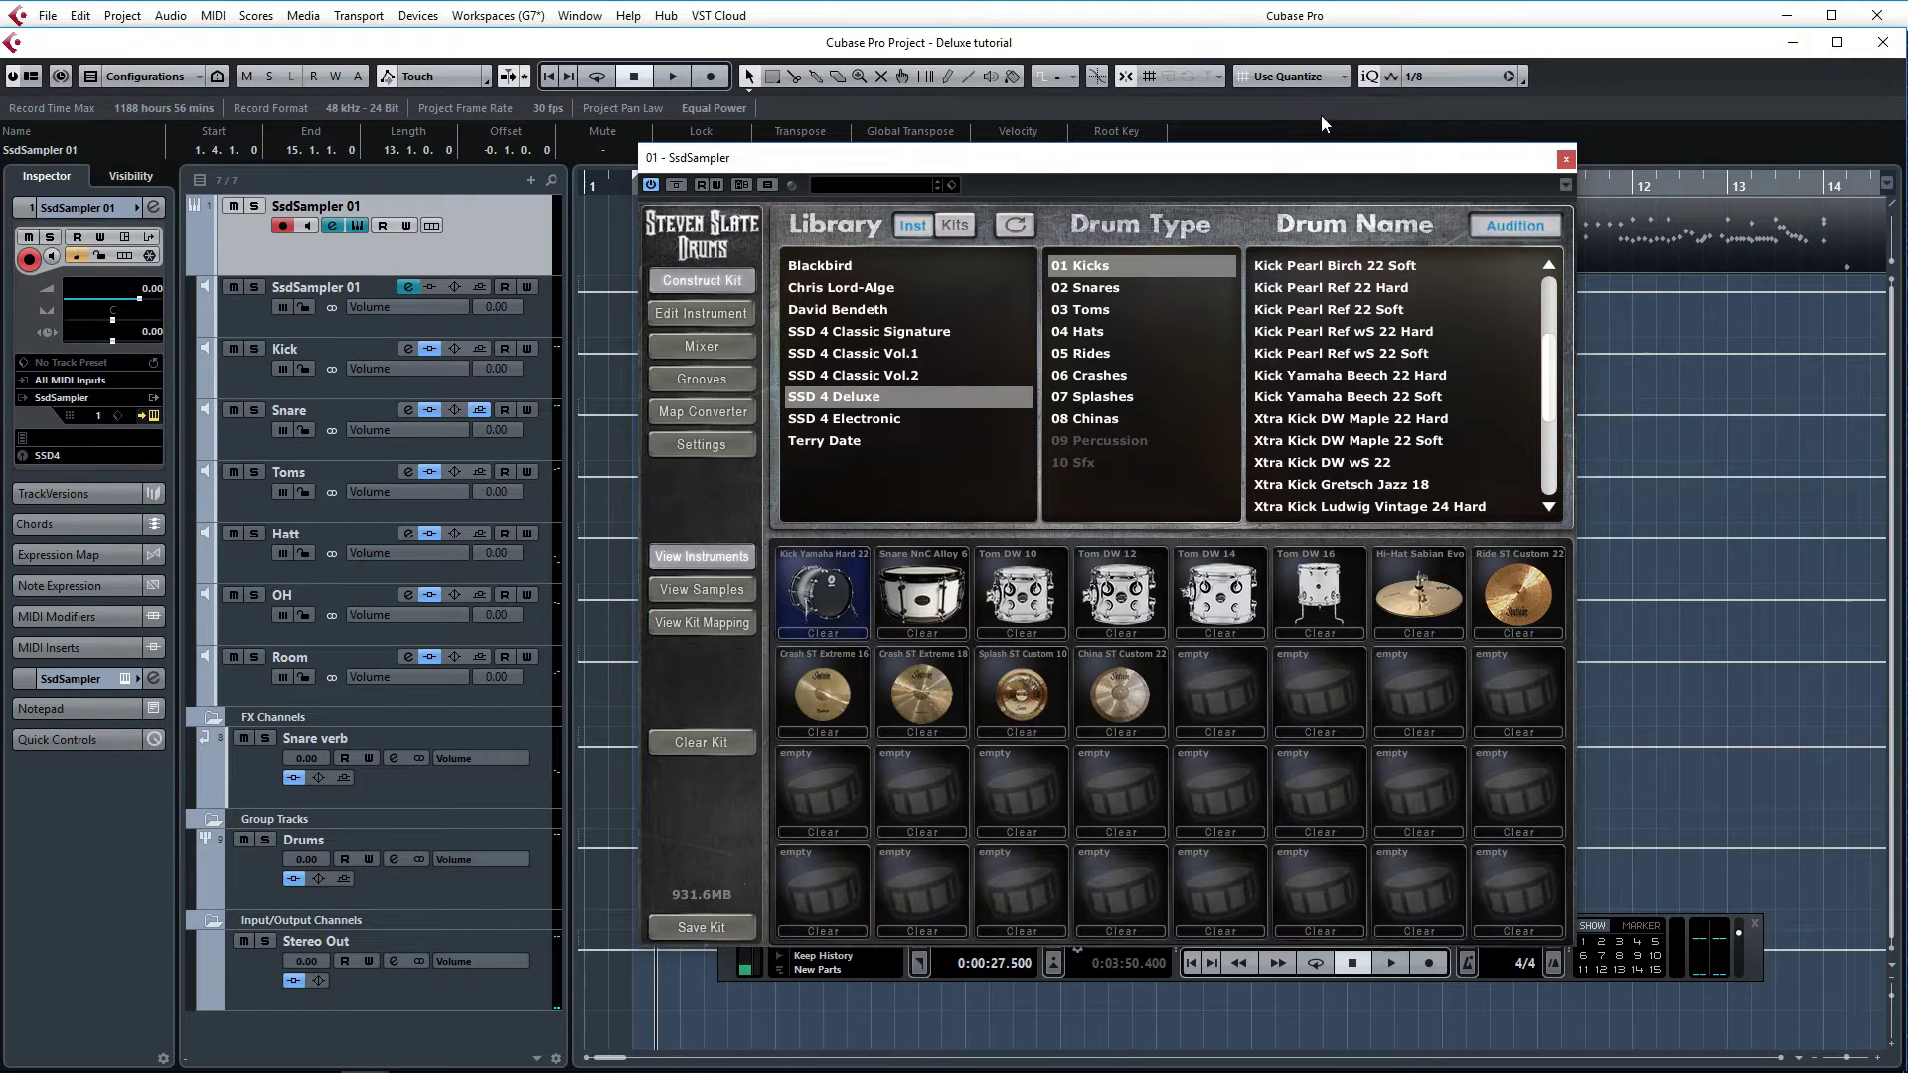
Reposition the SsdSampler window and step through drum types 02 Snares to 07 Splashes
left_click_drag(1249, 161, 1155, 102)
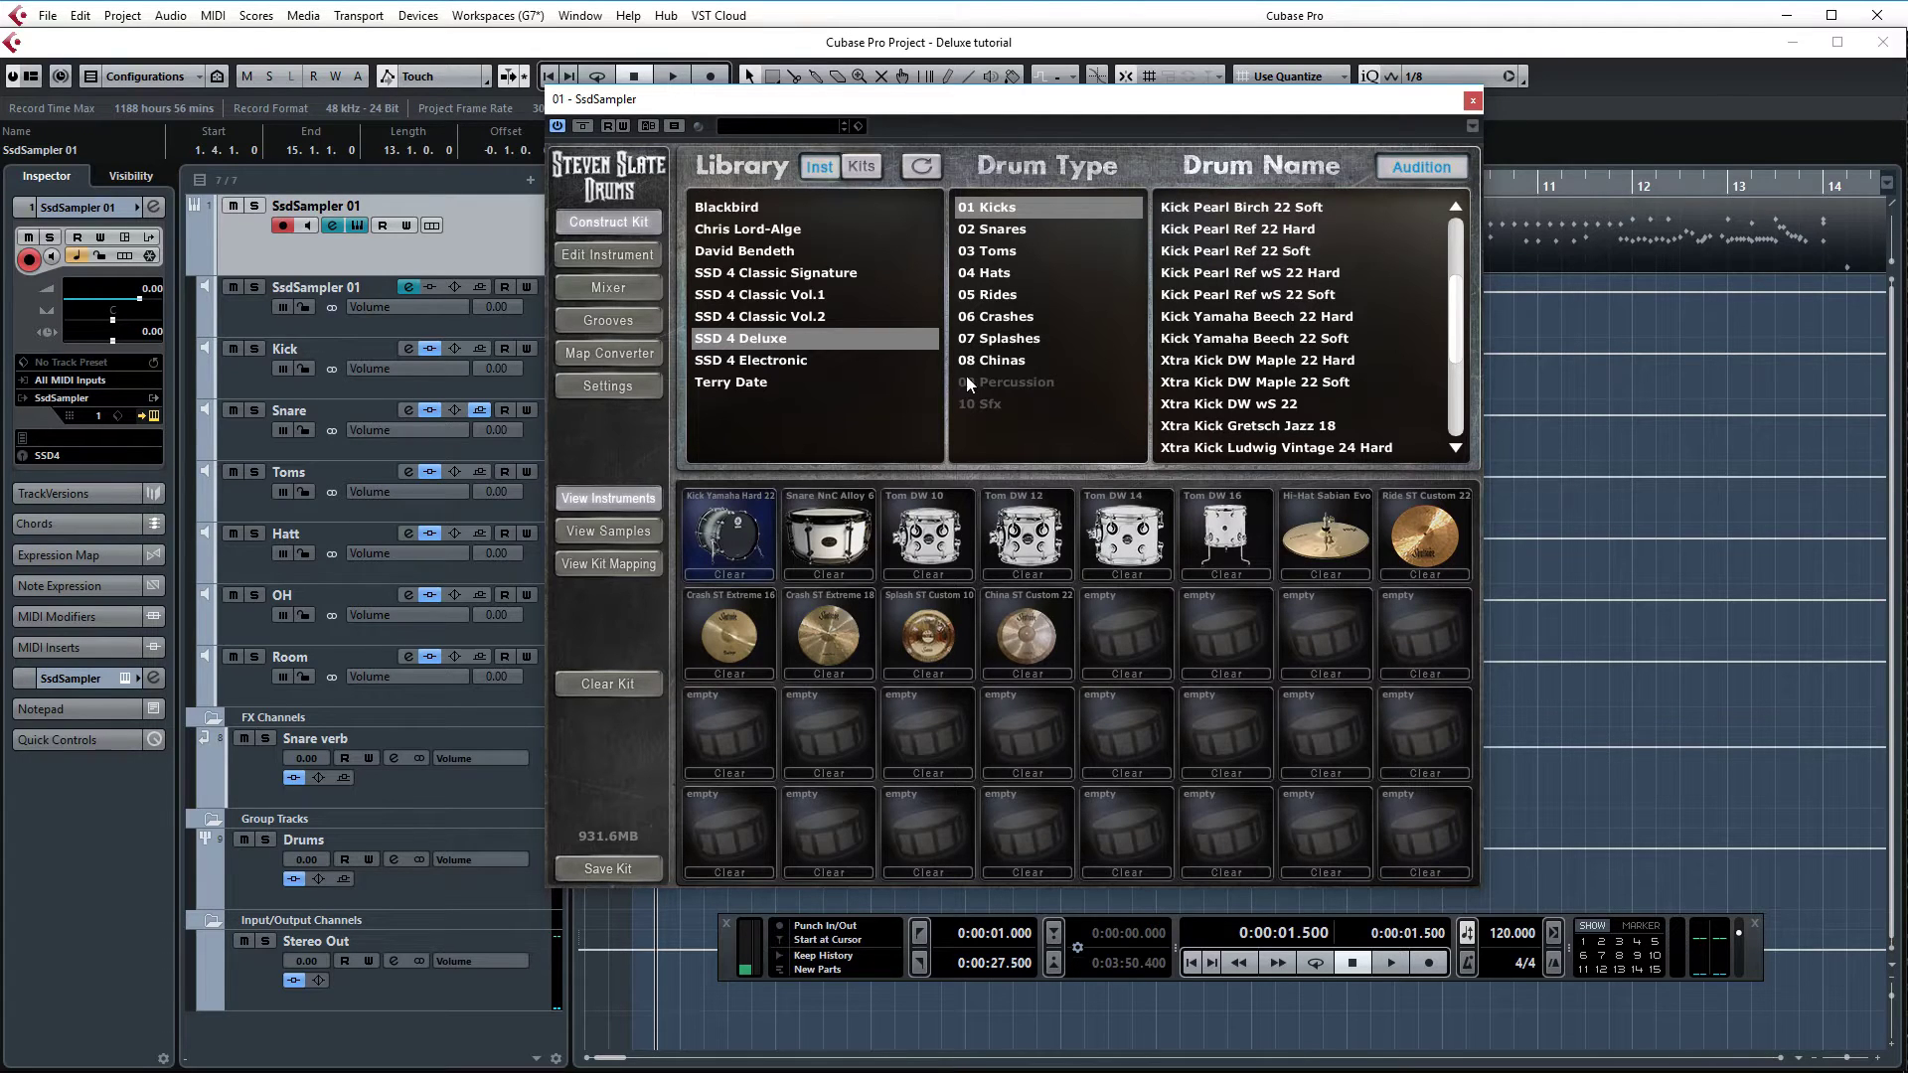
left_click(1004, 231)
left_click(1005, 253)
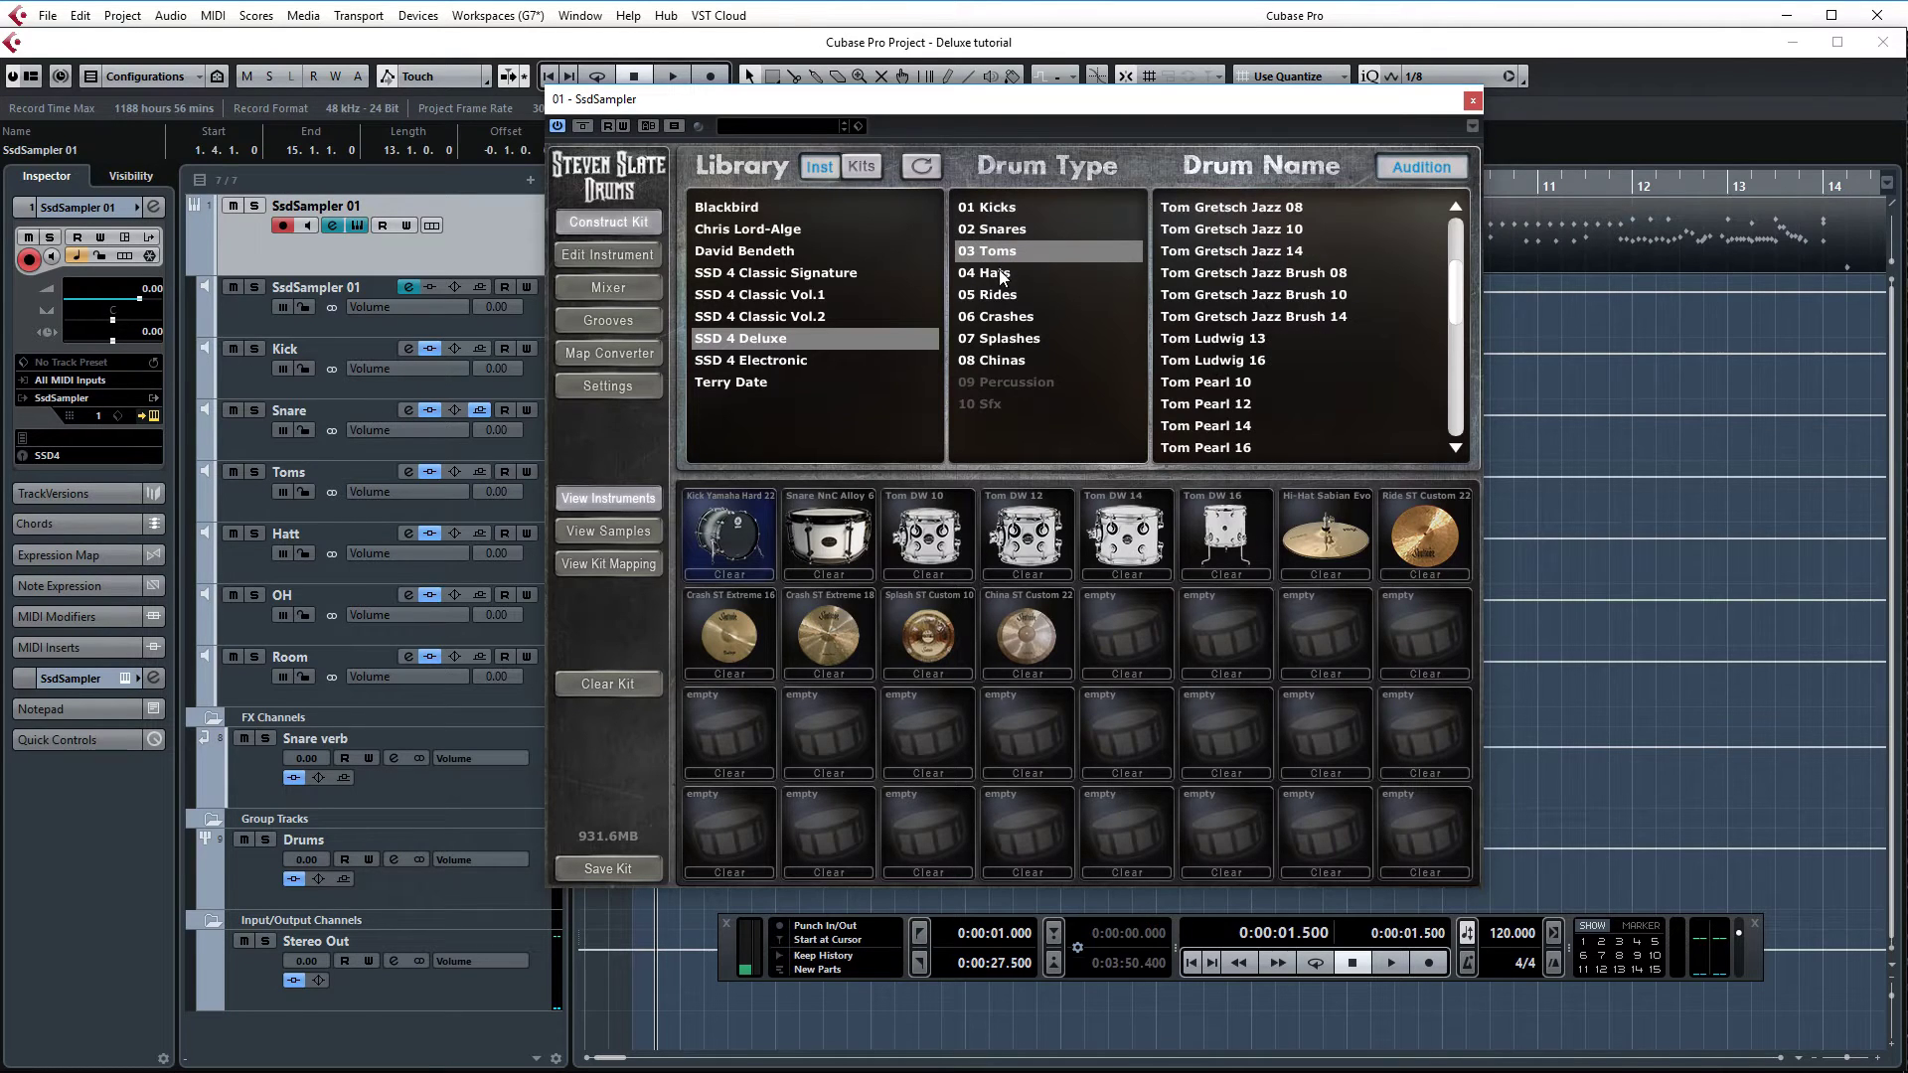
left_click(999, 272)
left_click(999, 295)
left_click(999, 316)
left_click(998, 337)
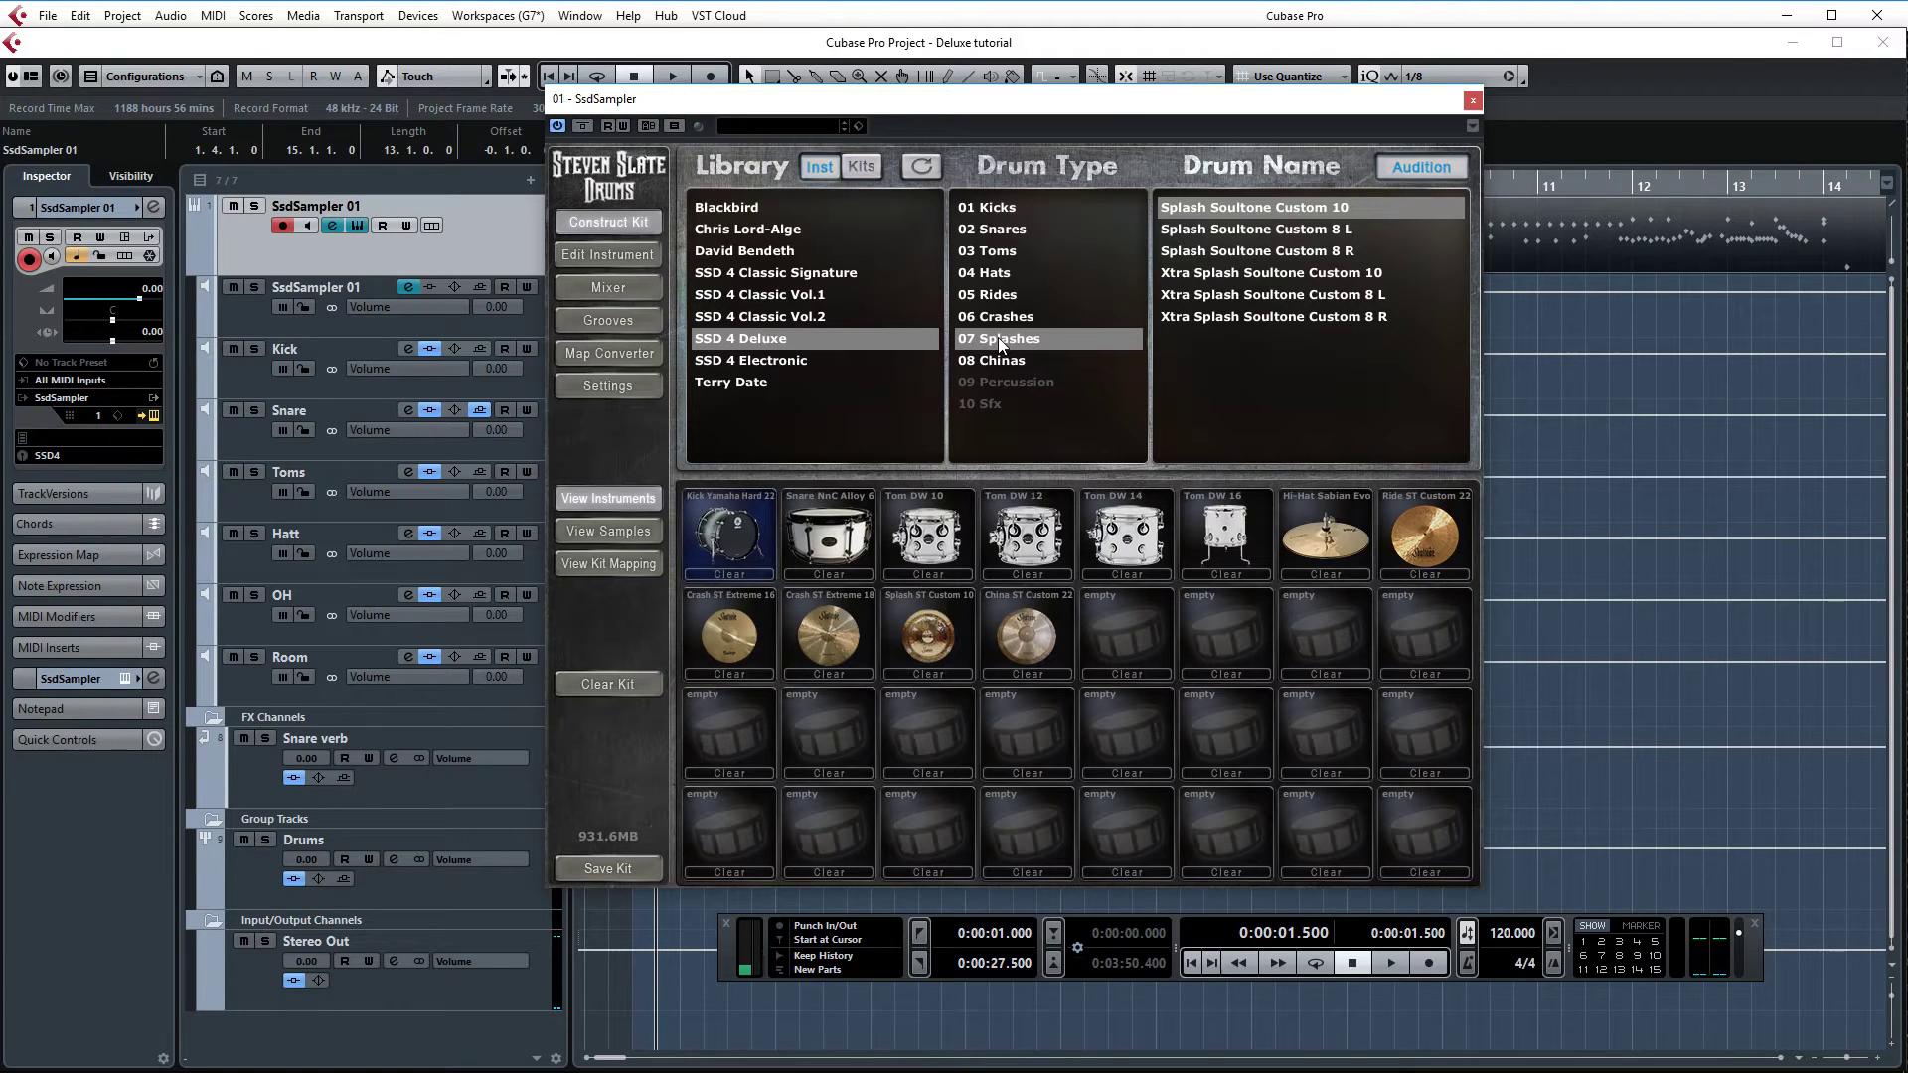
left_click_drag(1007, 104, 987, 304)
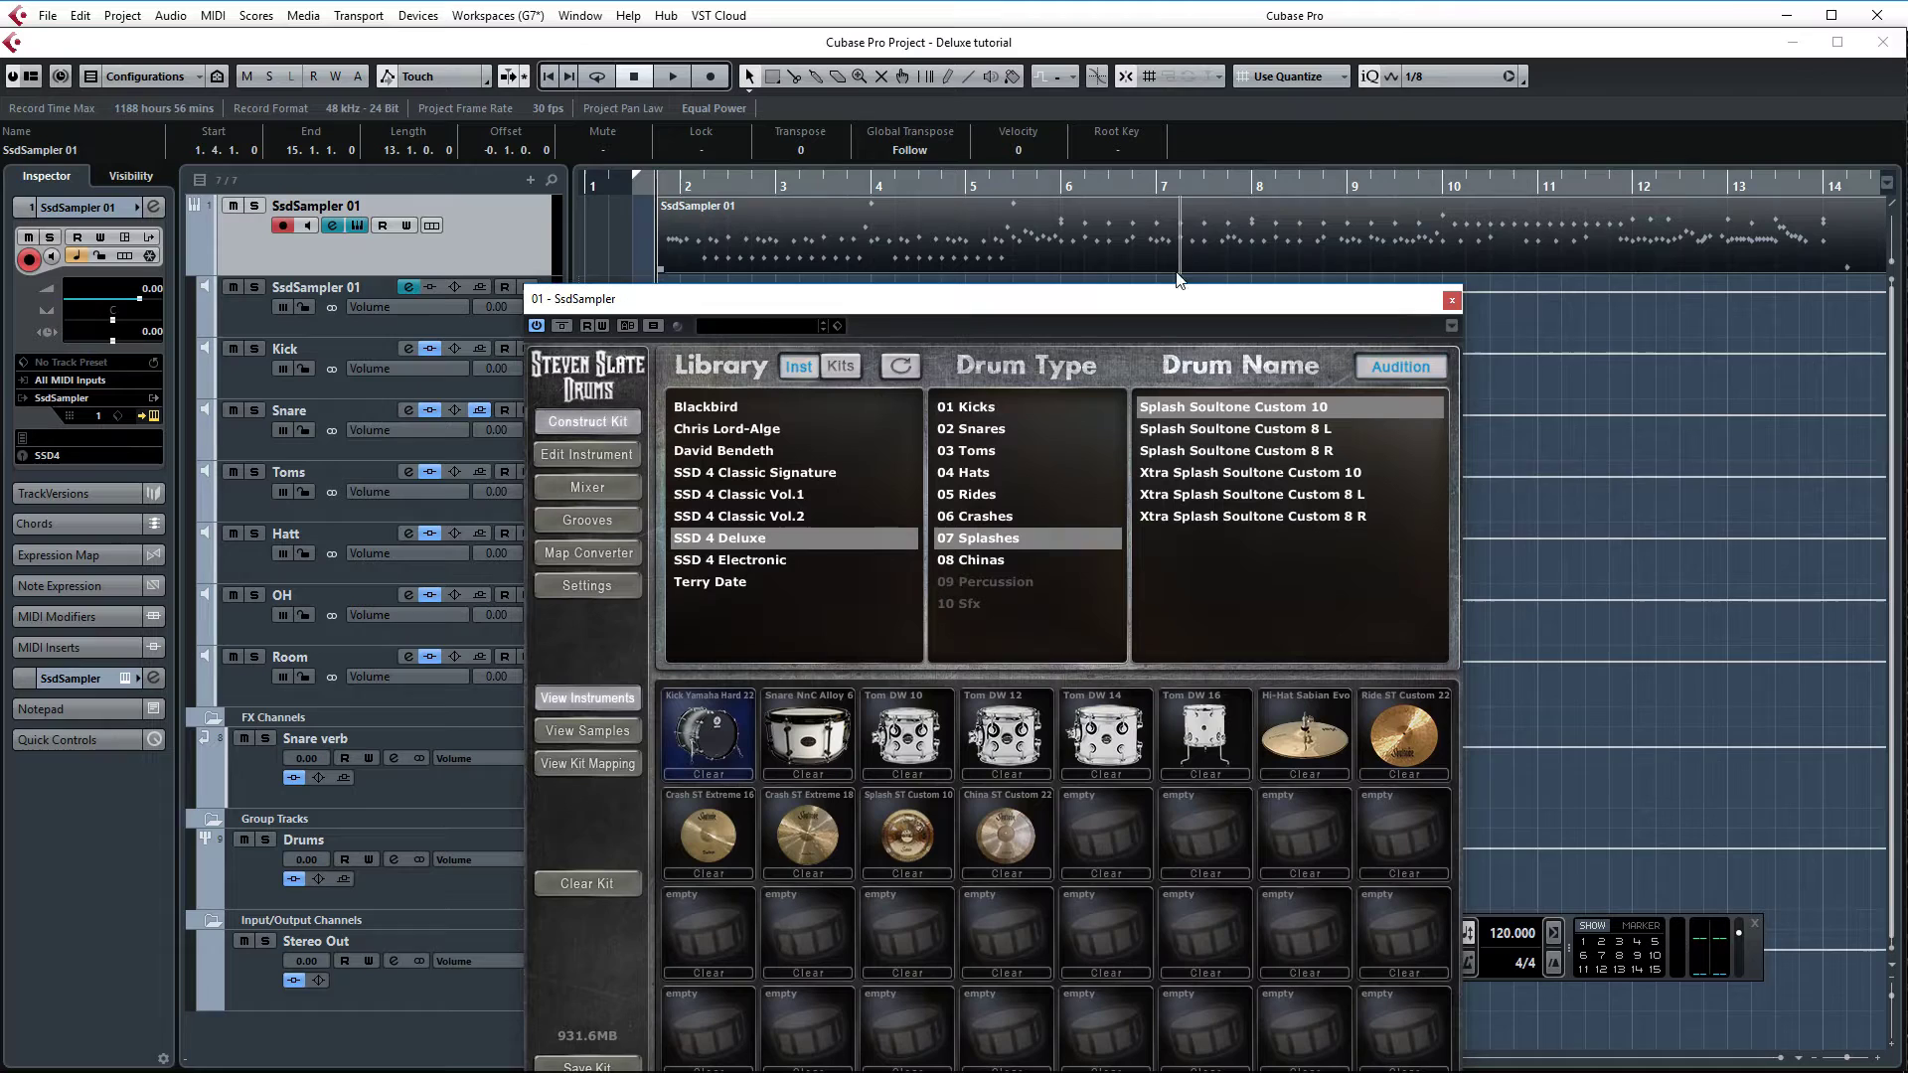
left_click_drag(1164, 303, 1173, 194)
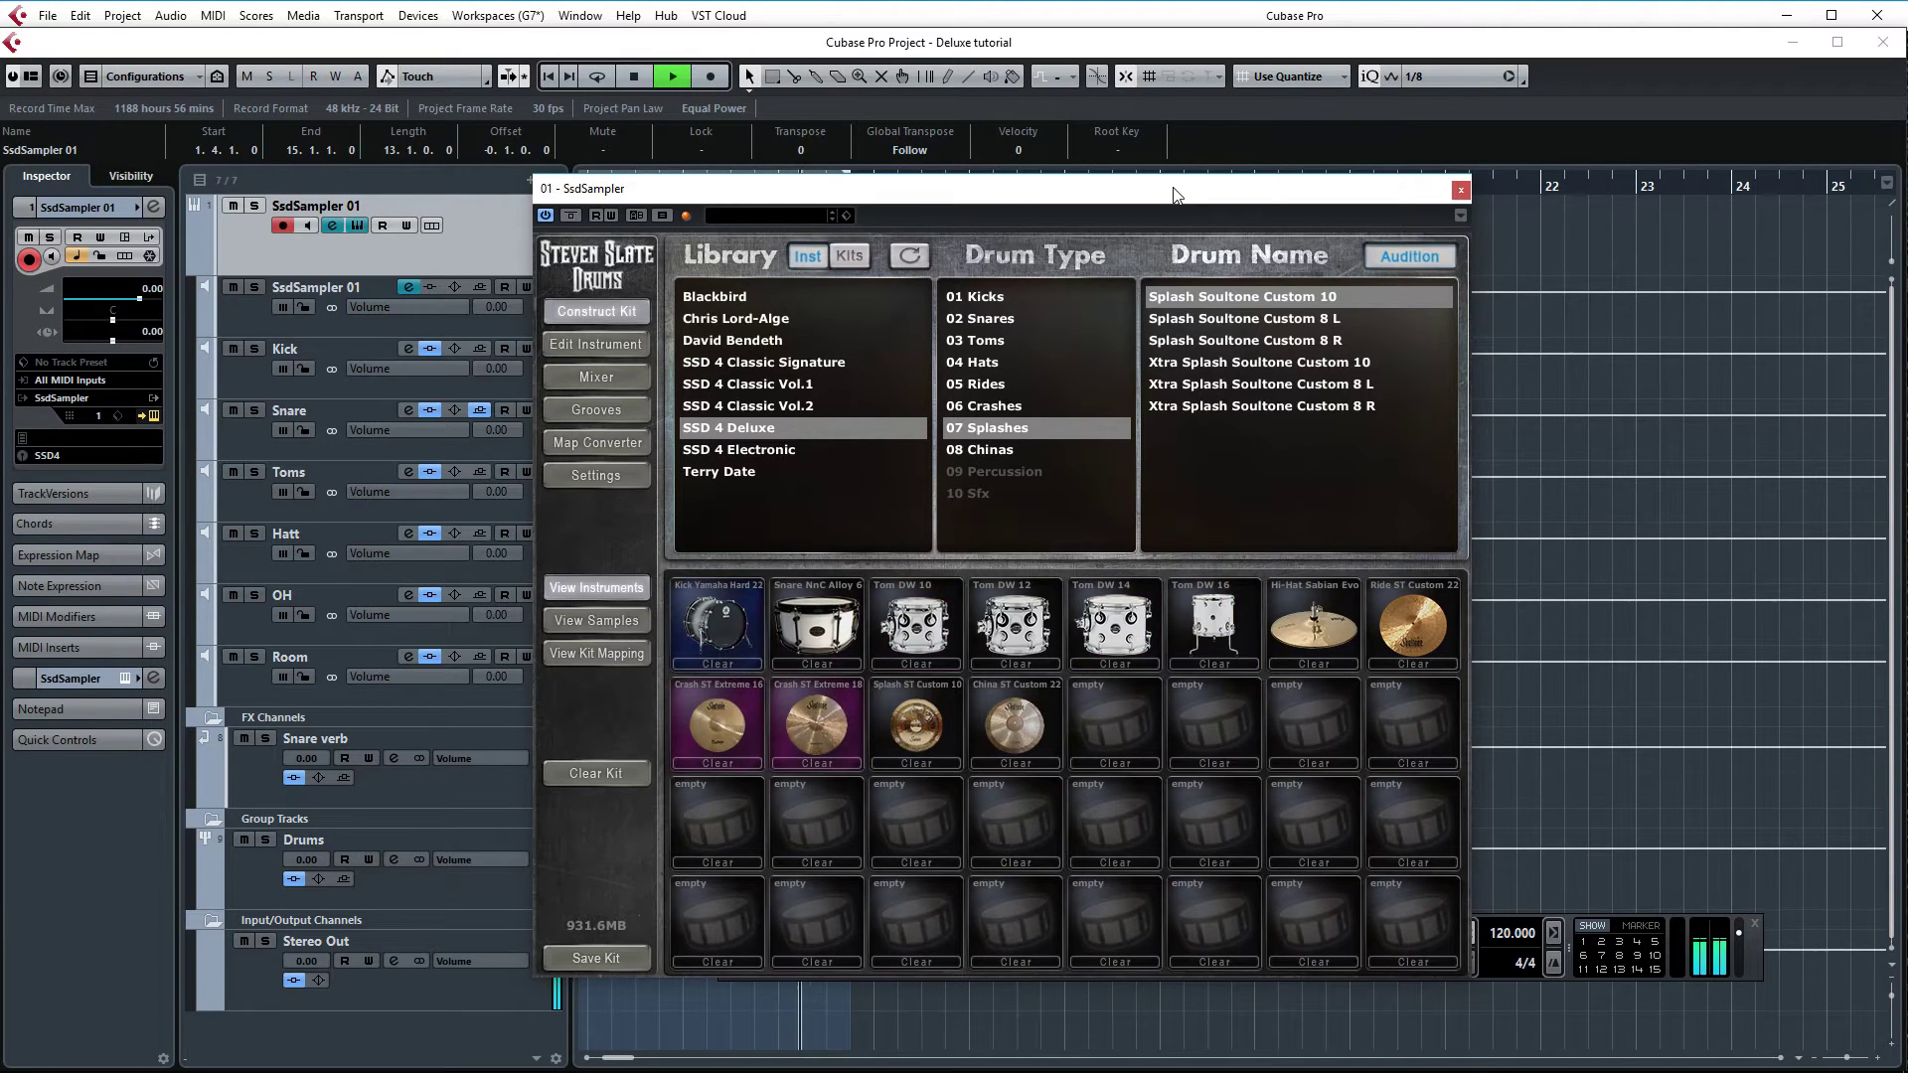
key("space")
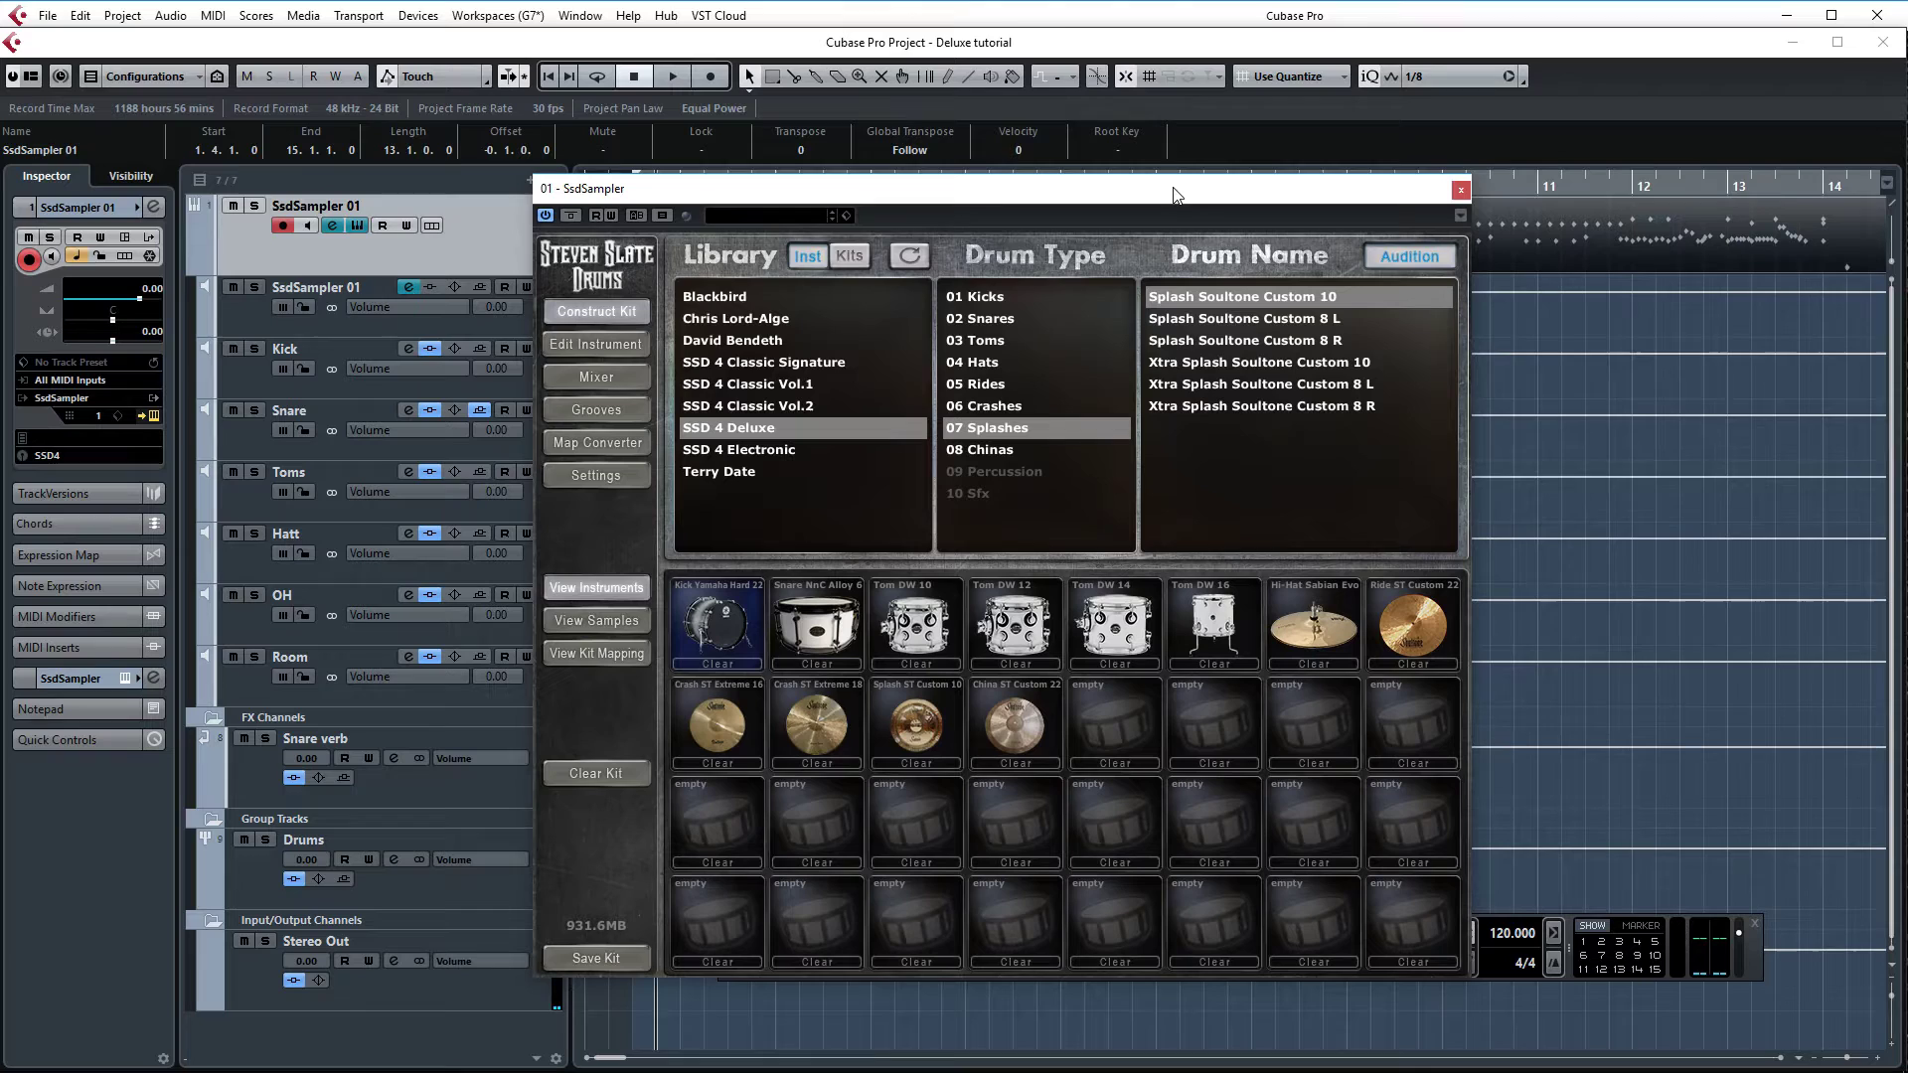
Audition the SSD4 drum part over two playback passes, then close the SsdSampler window
left_click(435, 726)
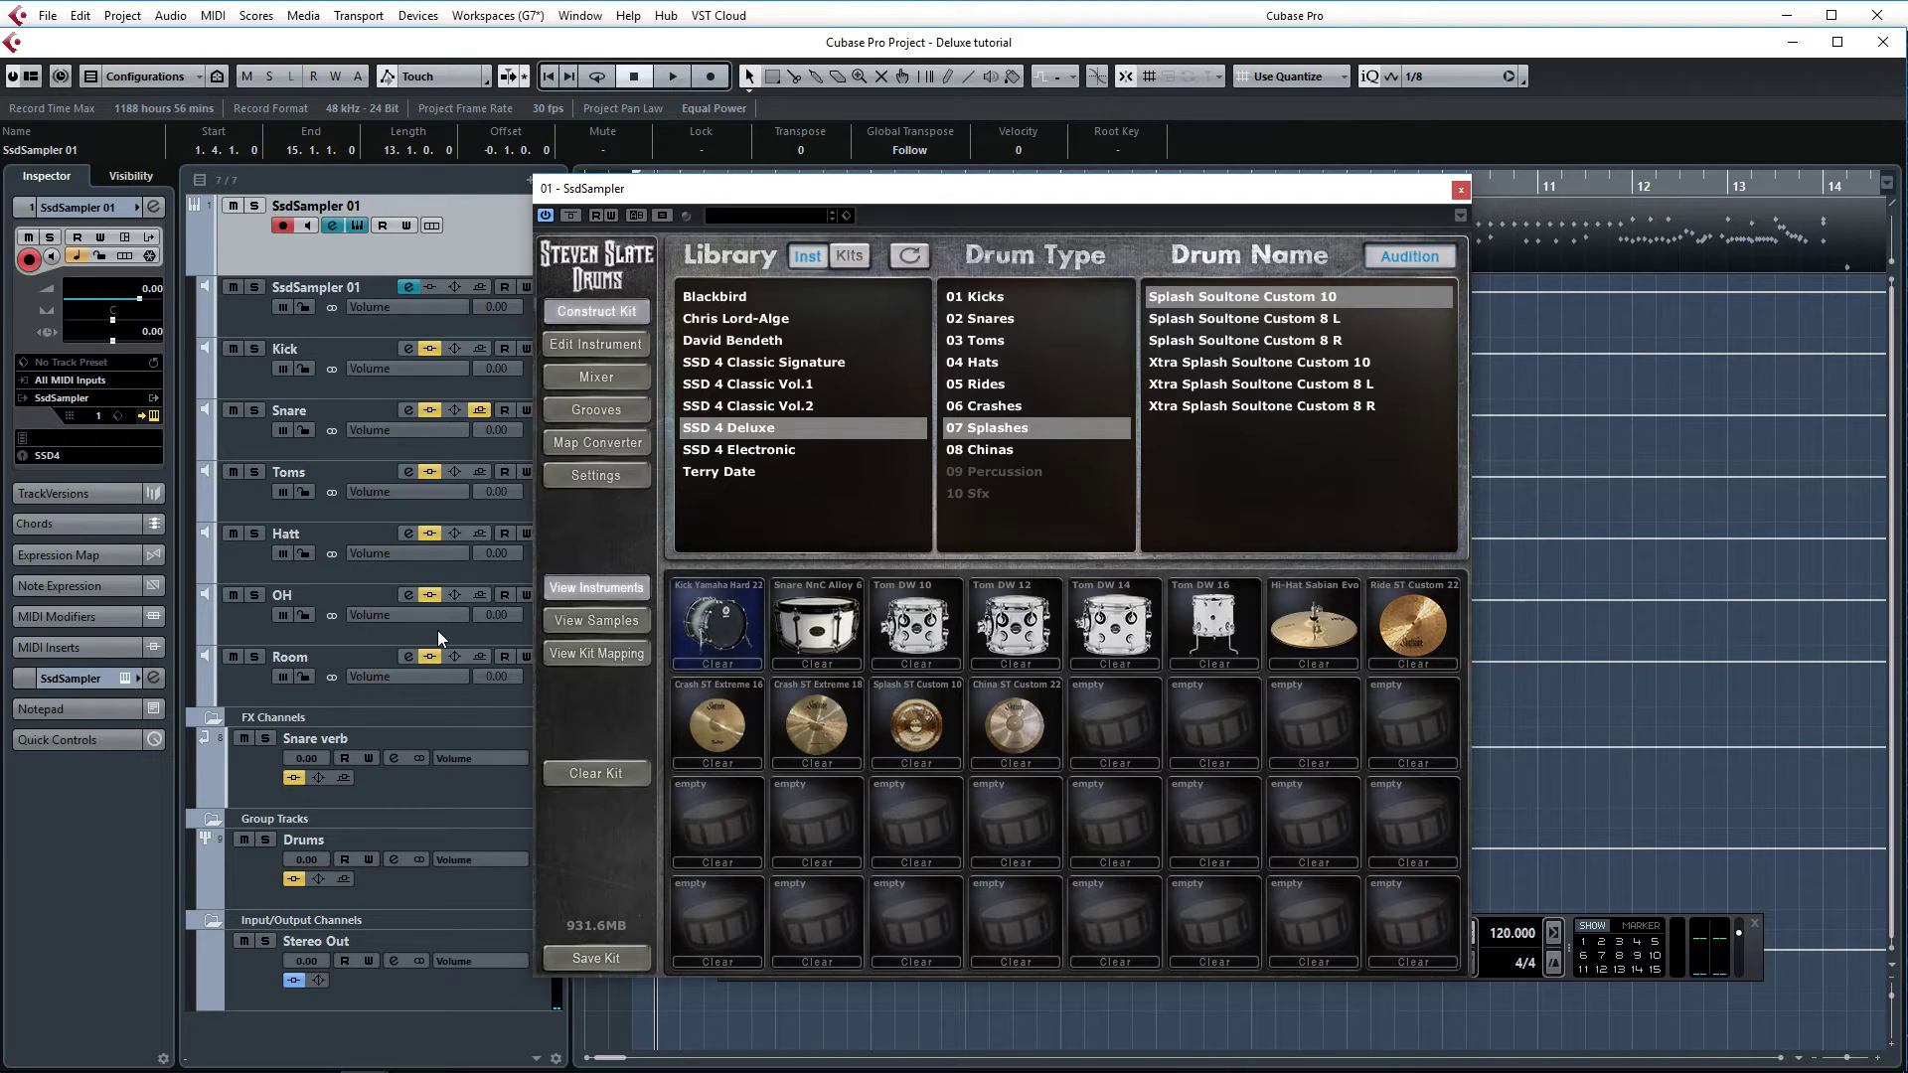
key("space")
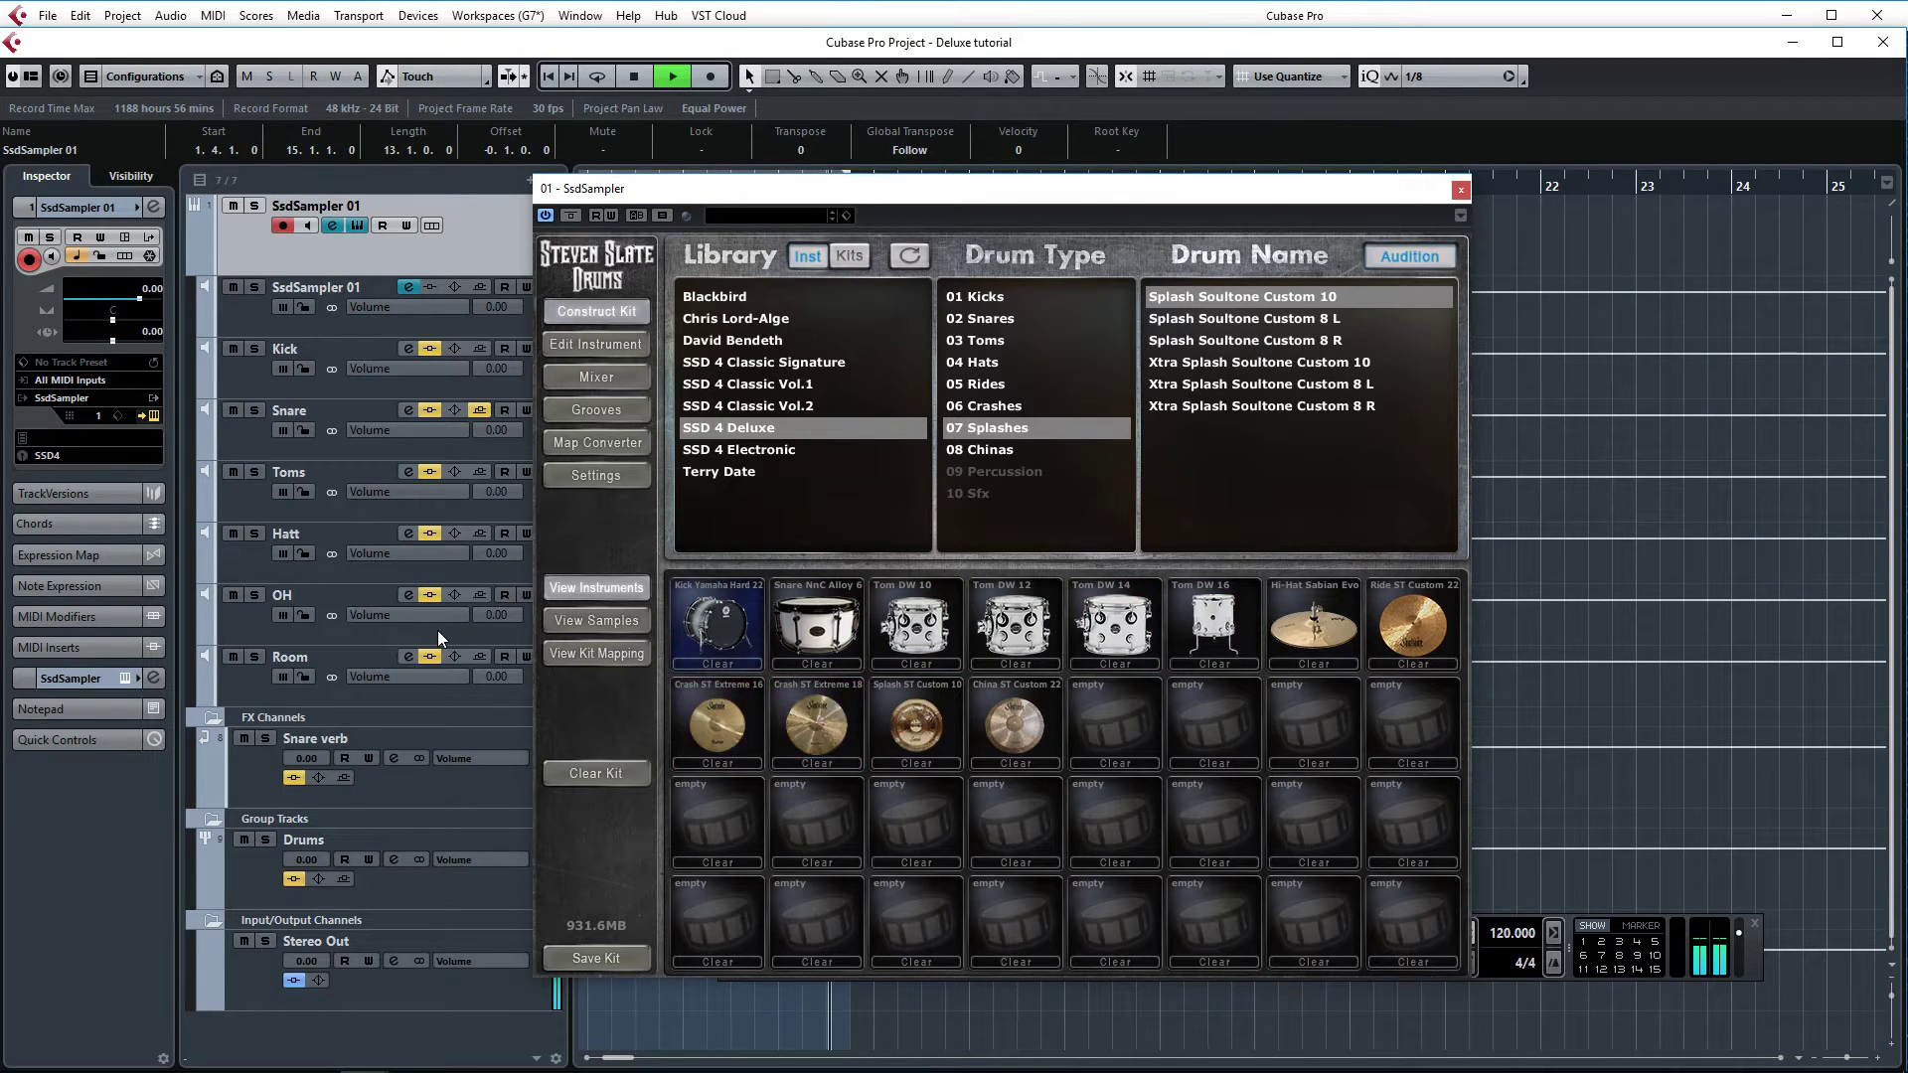
key("space")
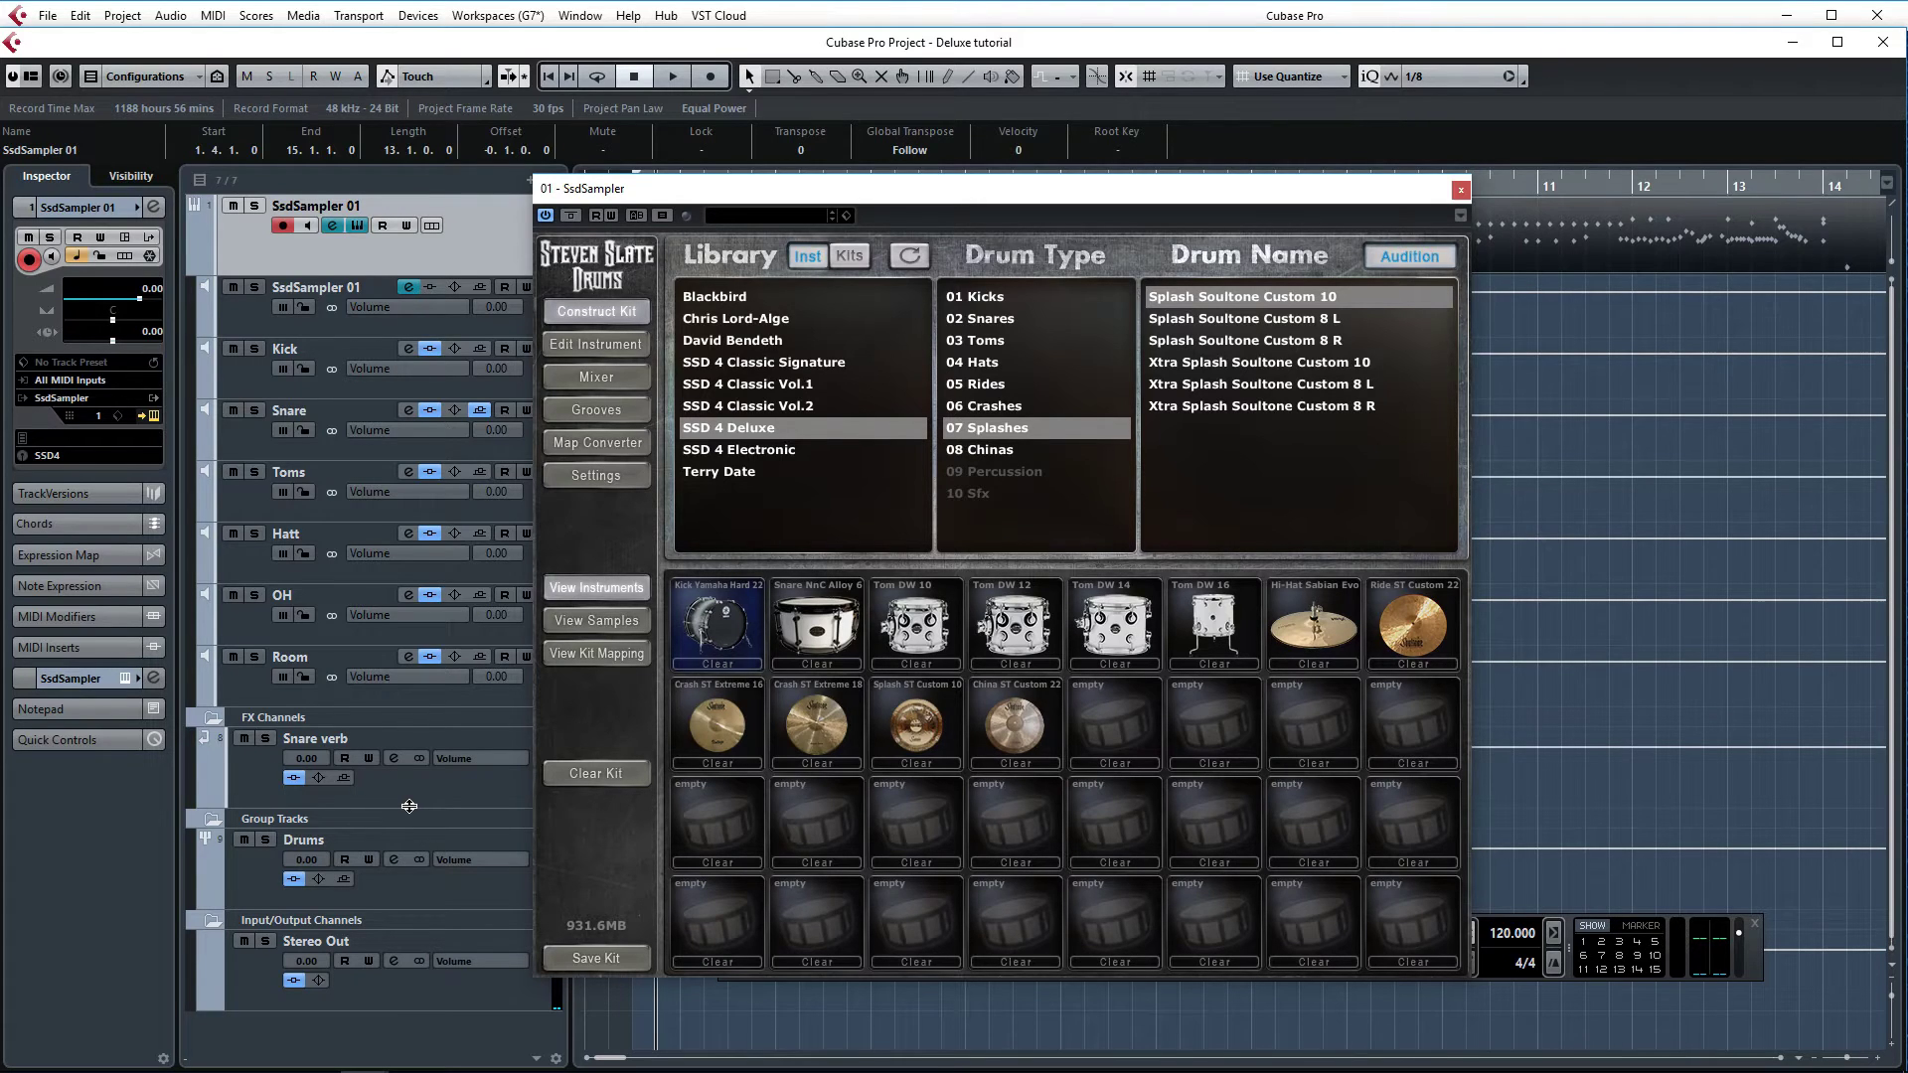
key("space")
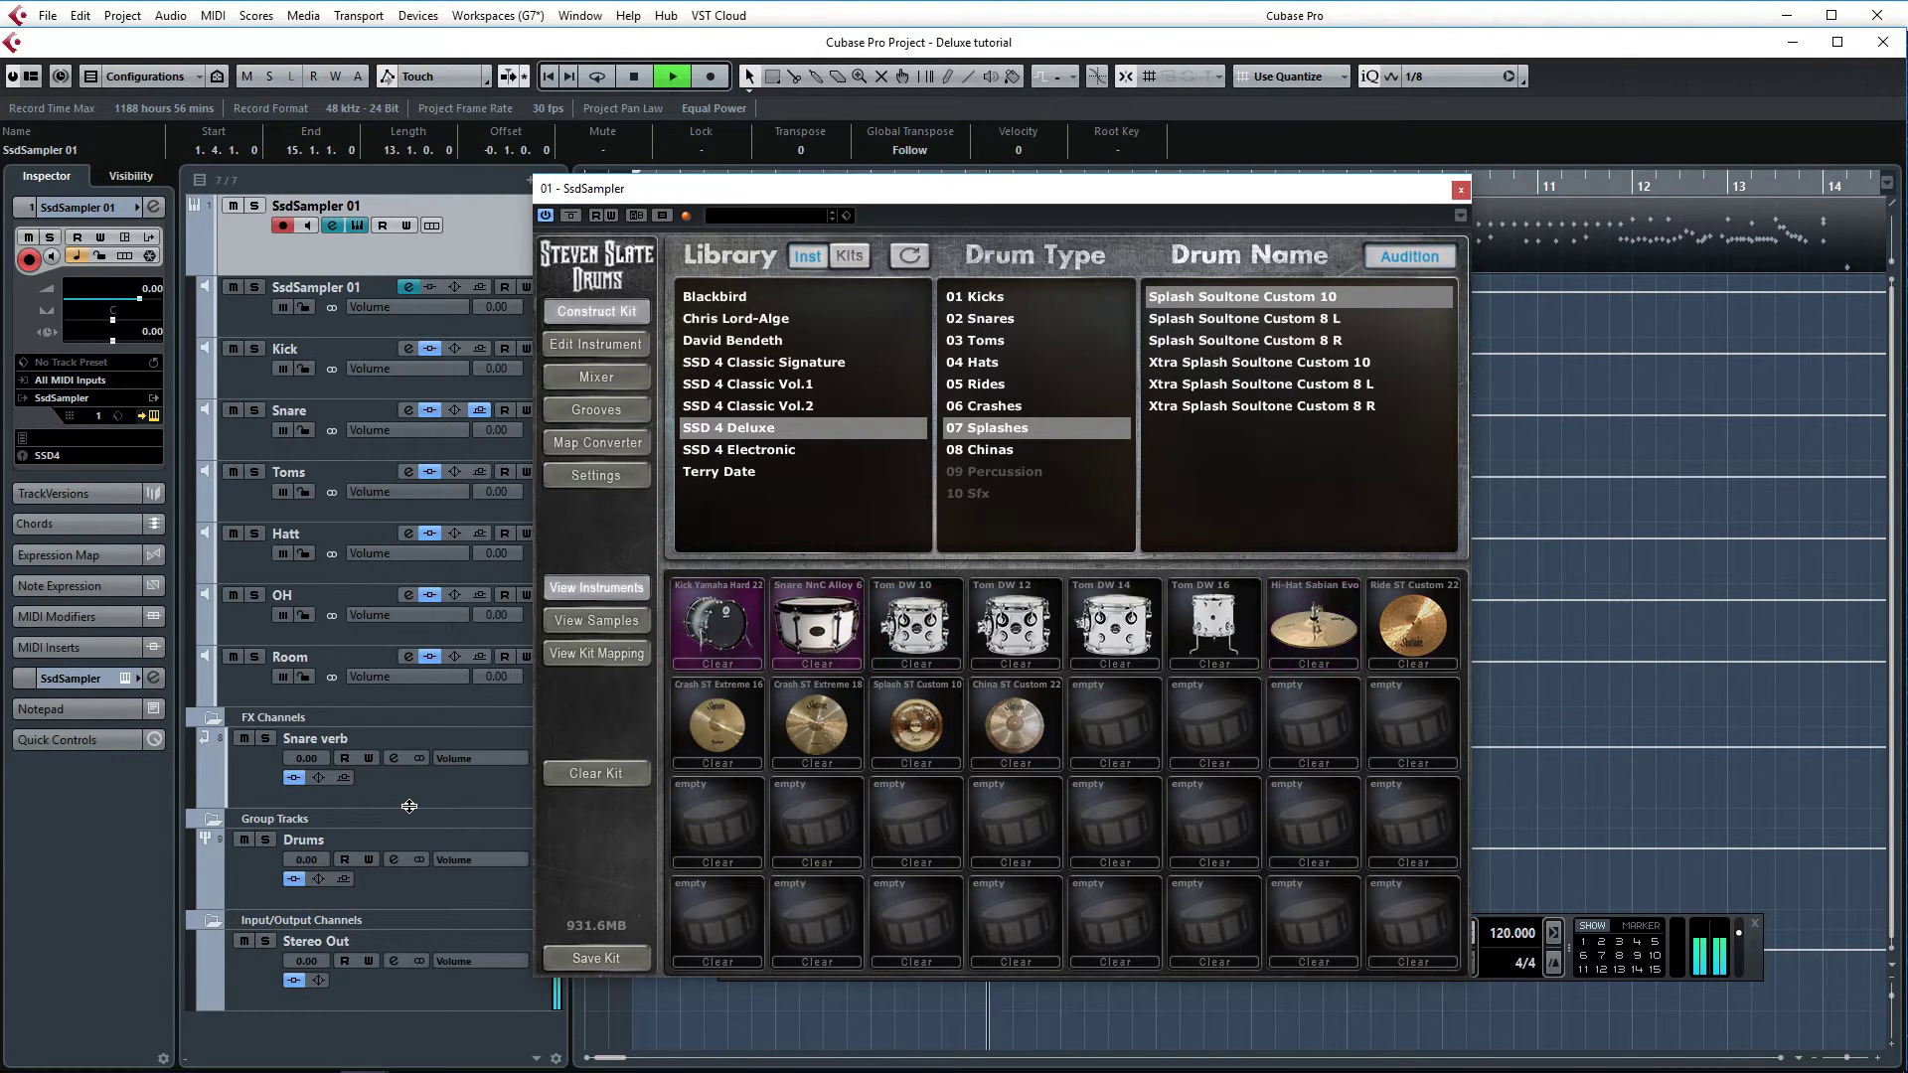
key("space")
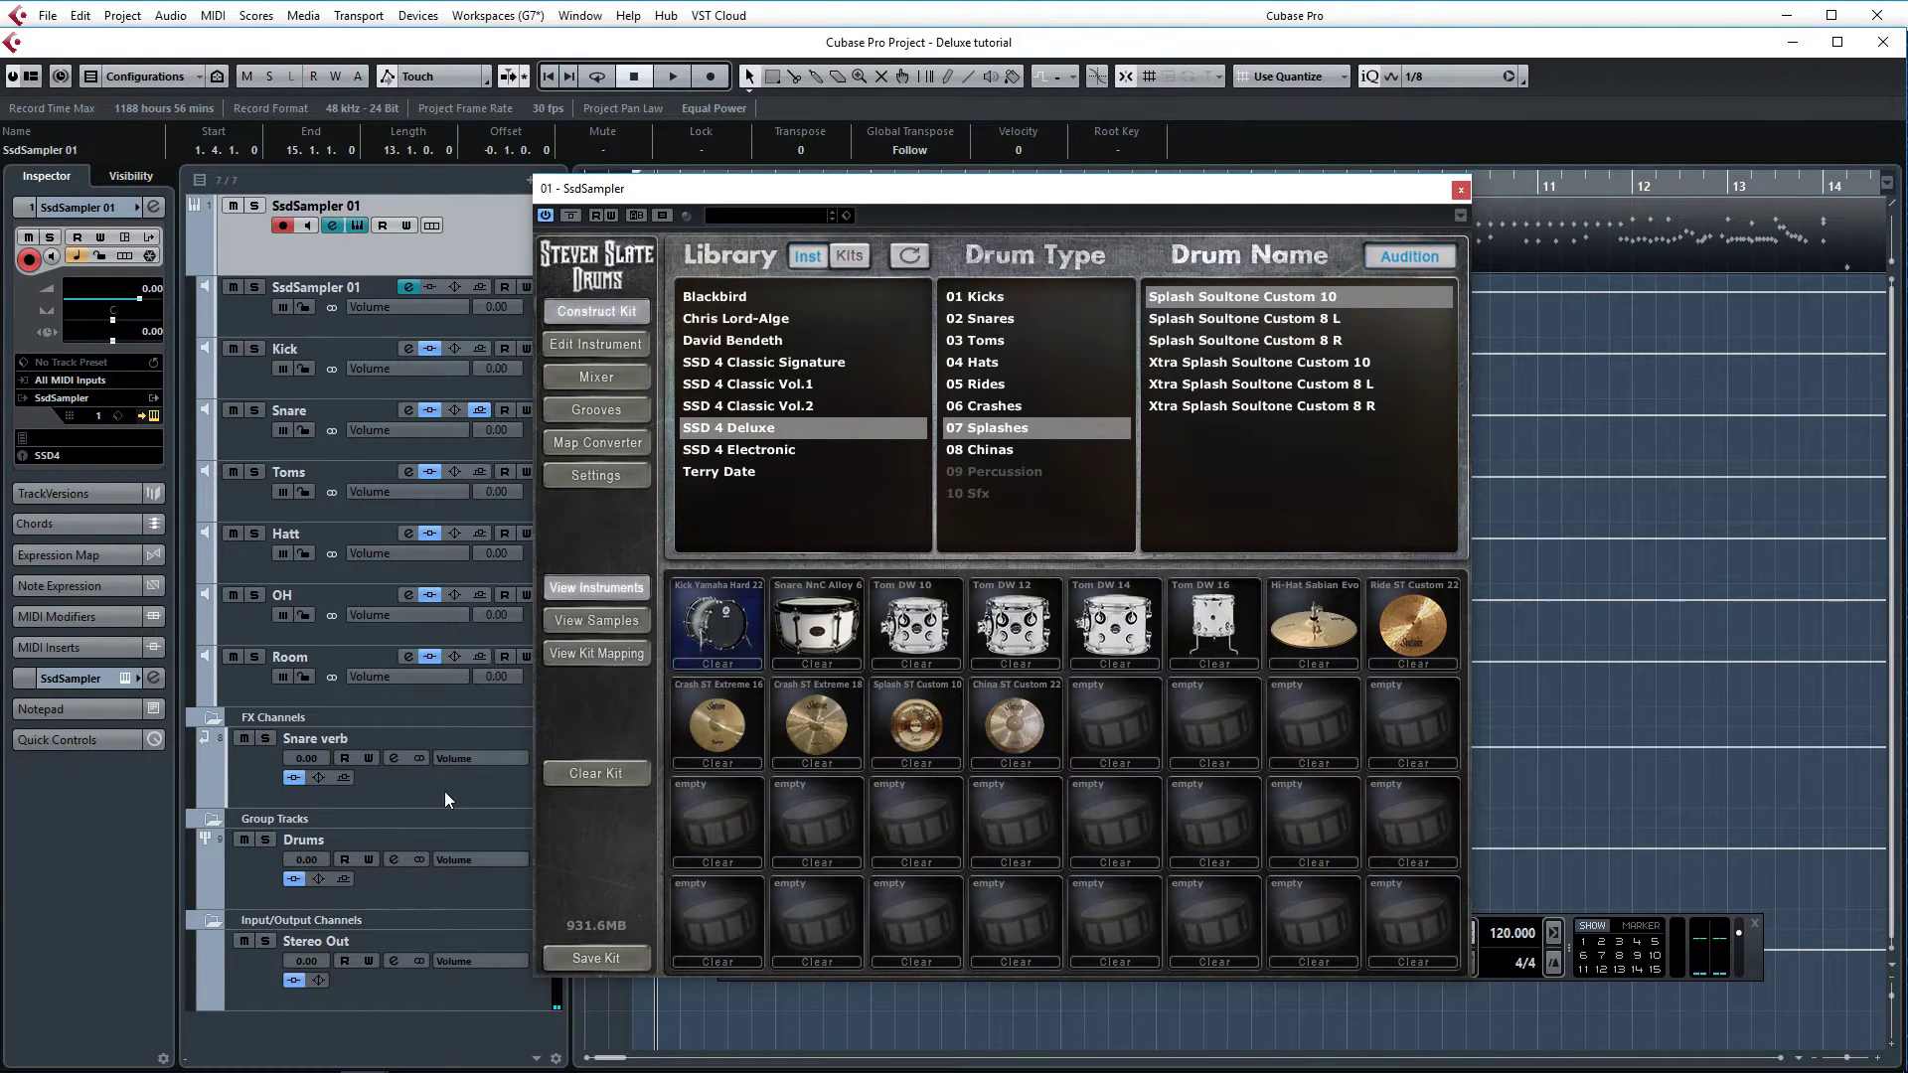
left_click(1459, 189)
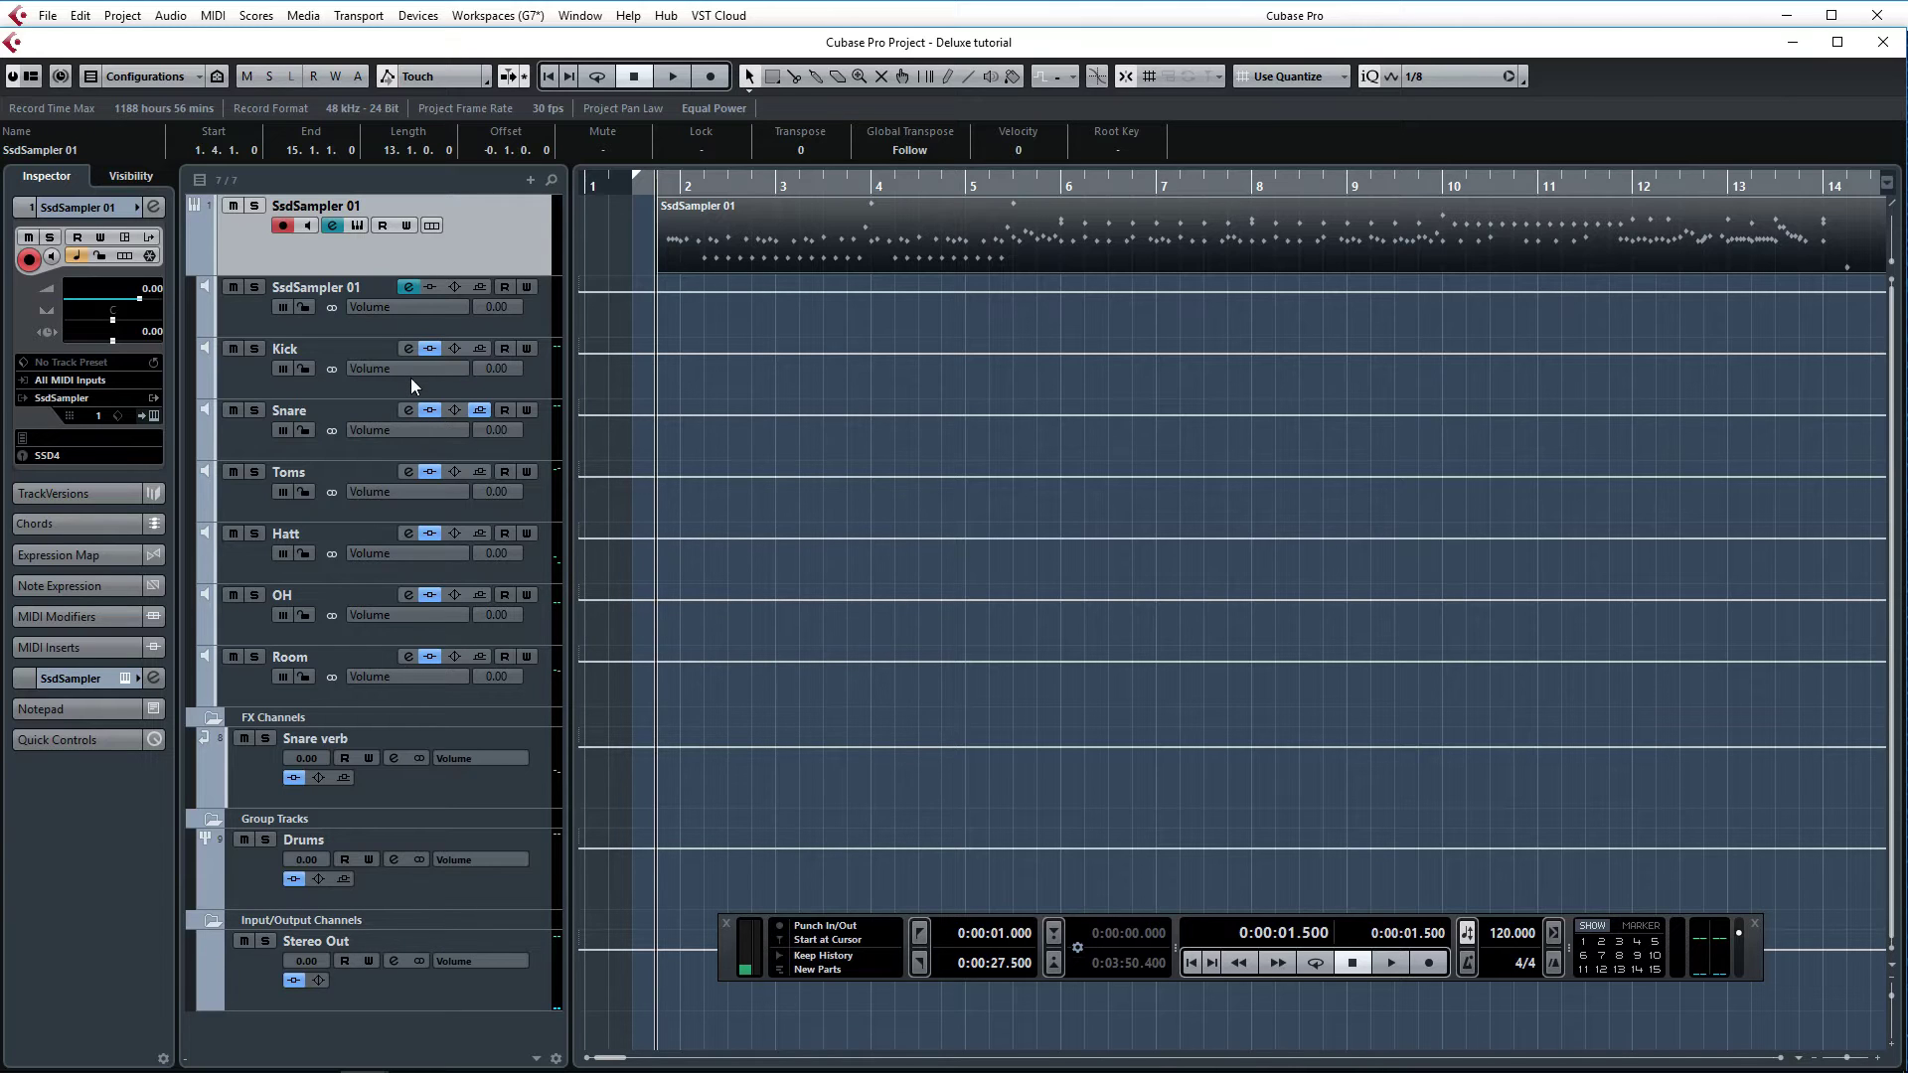
Solo the Kick track and audition it over three playback passes
left_click(254, 350)
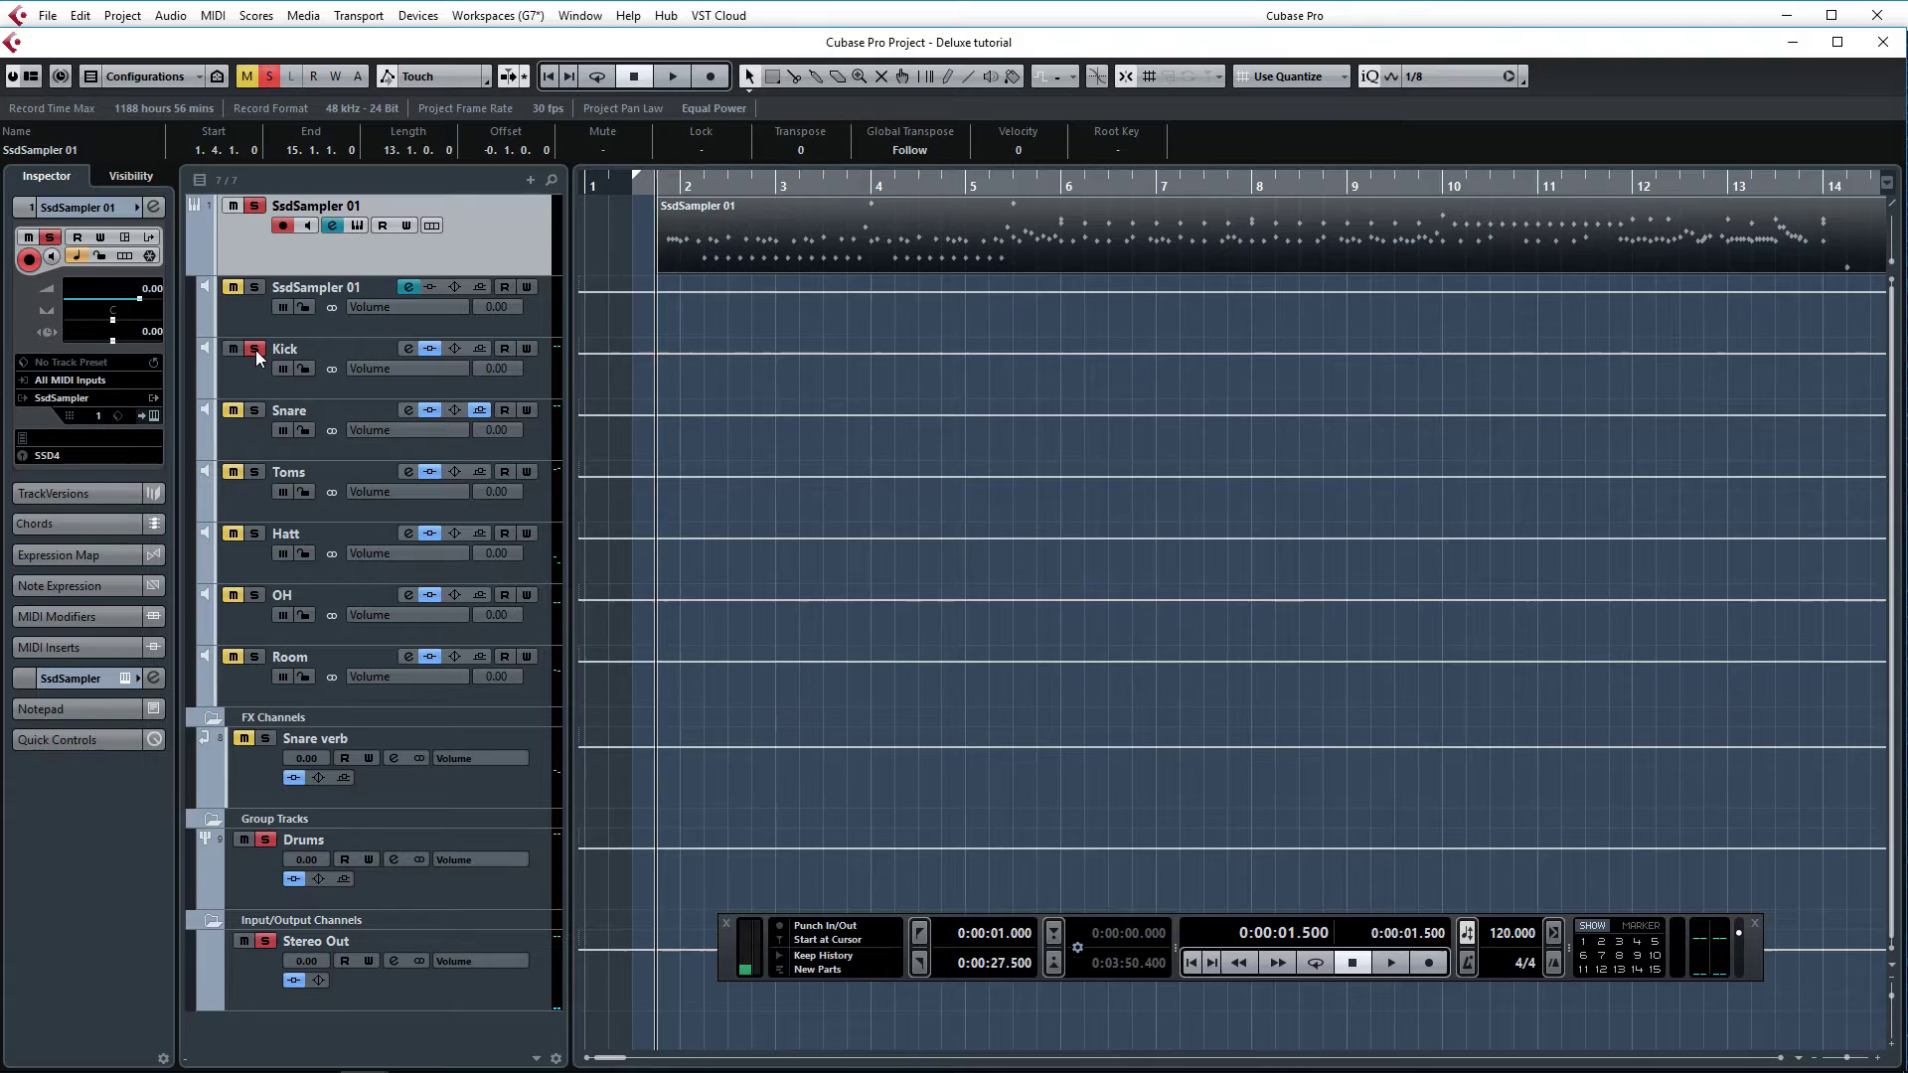
key("space")
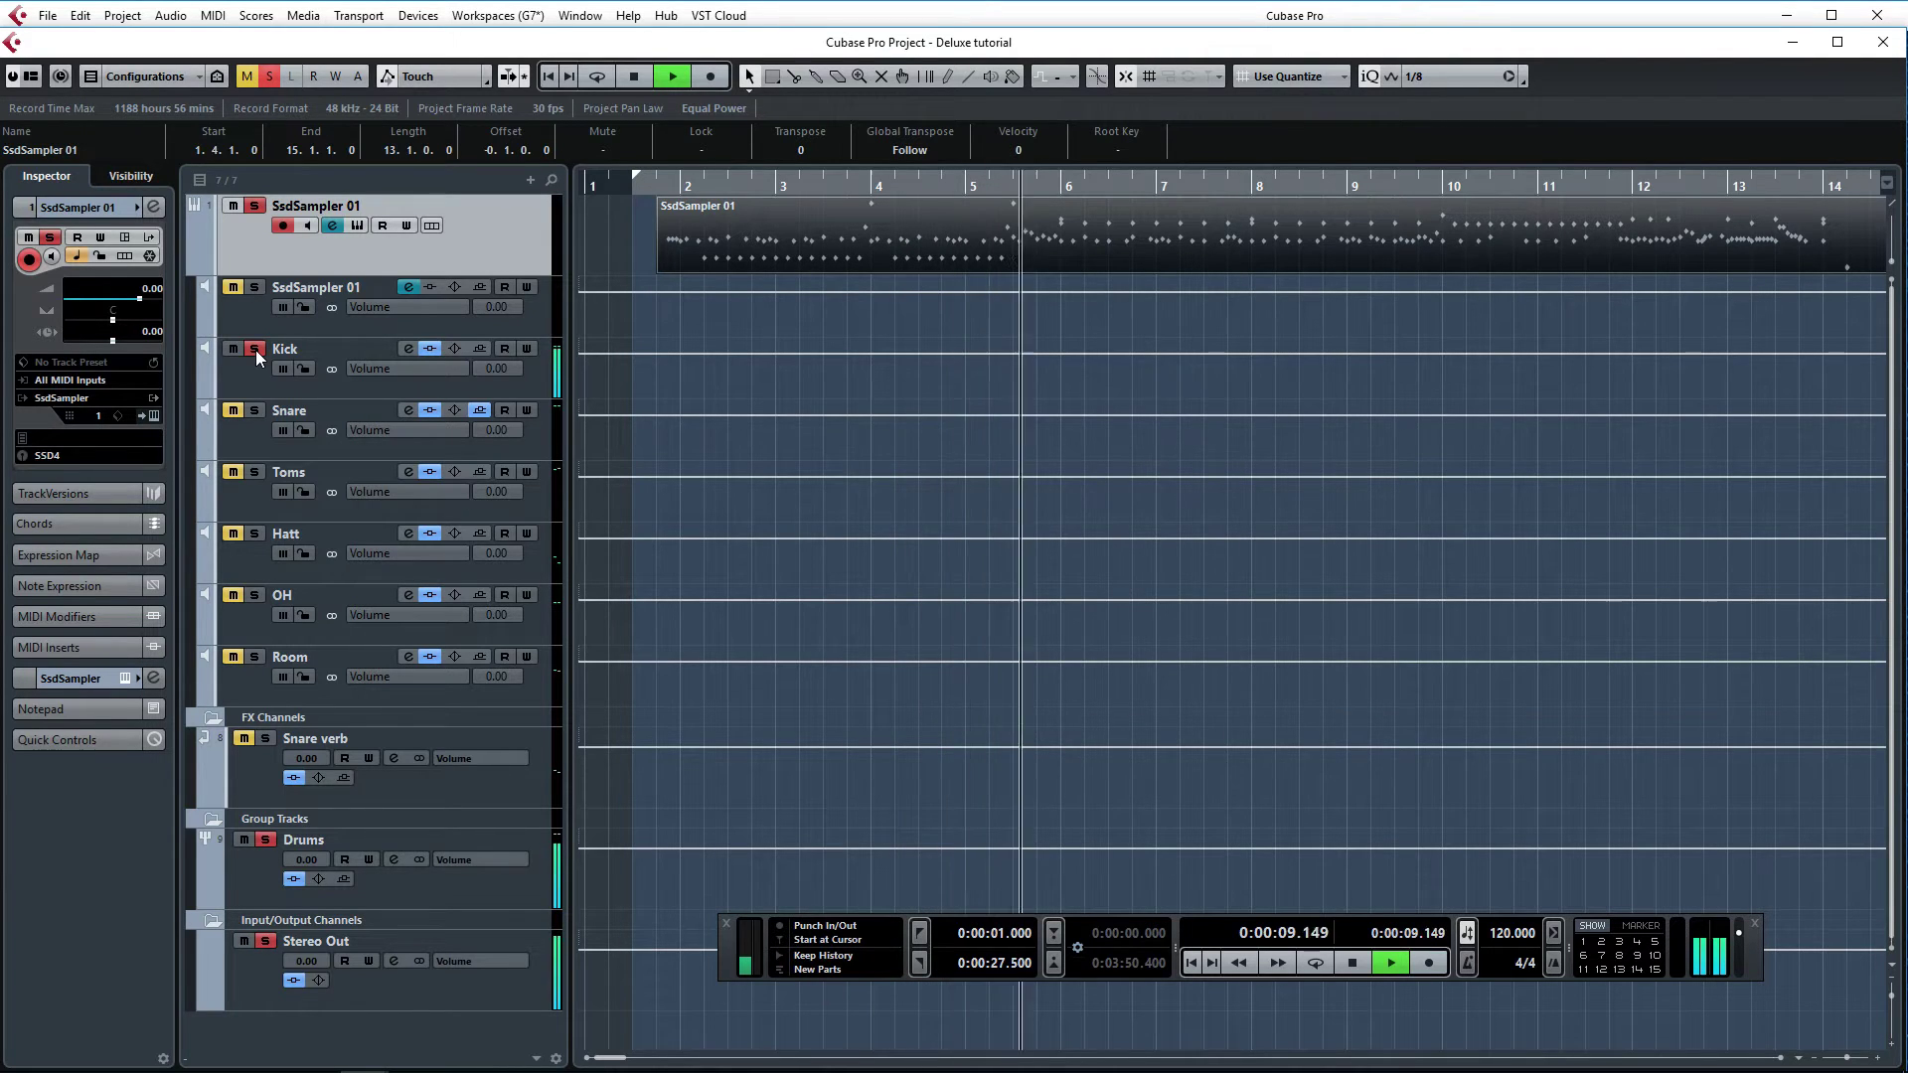
key("space")
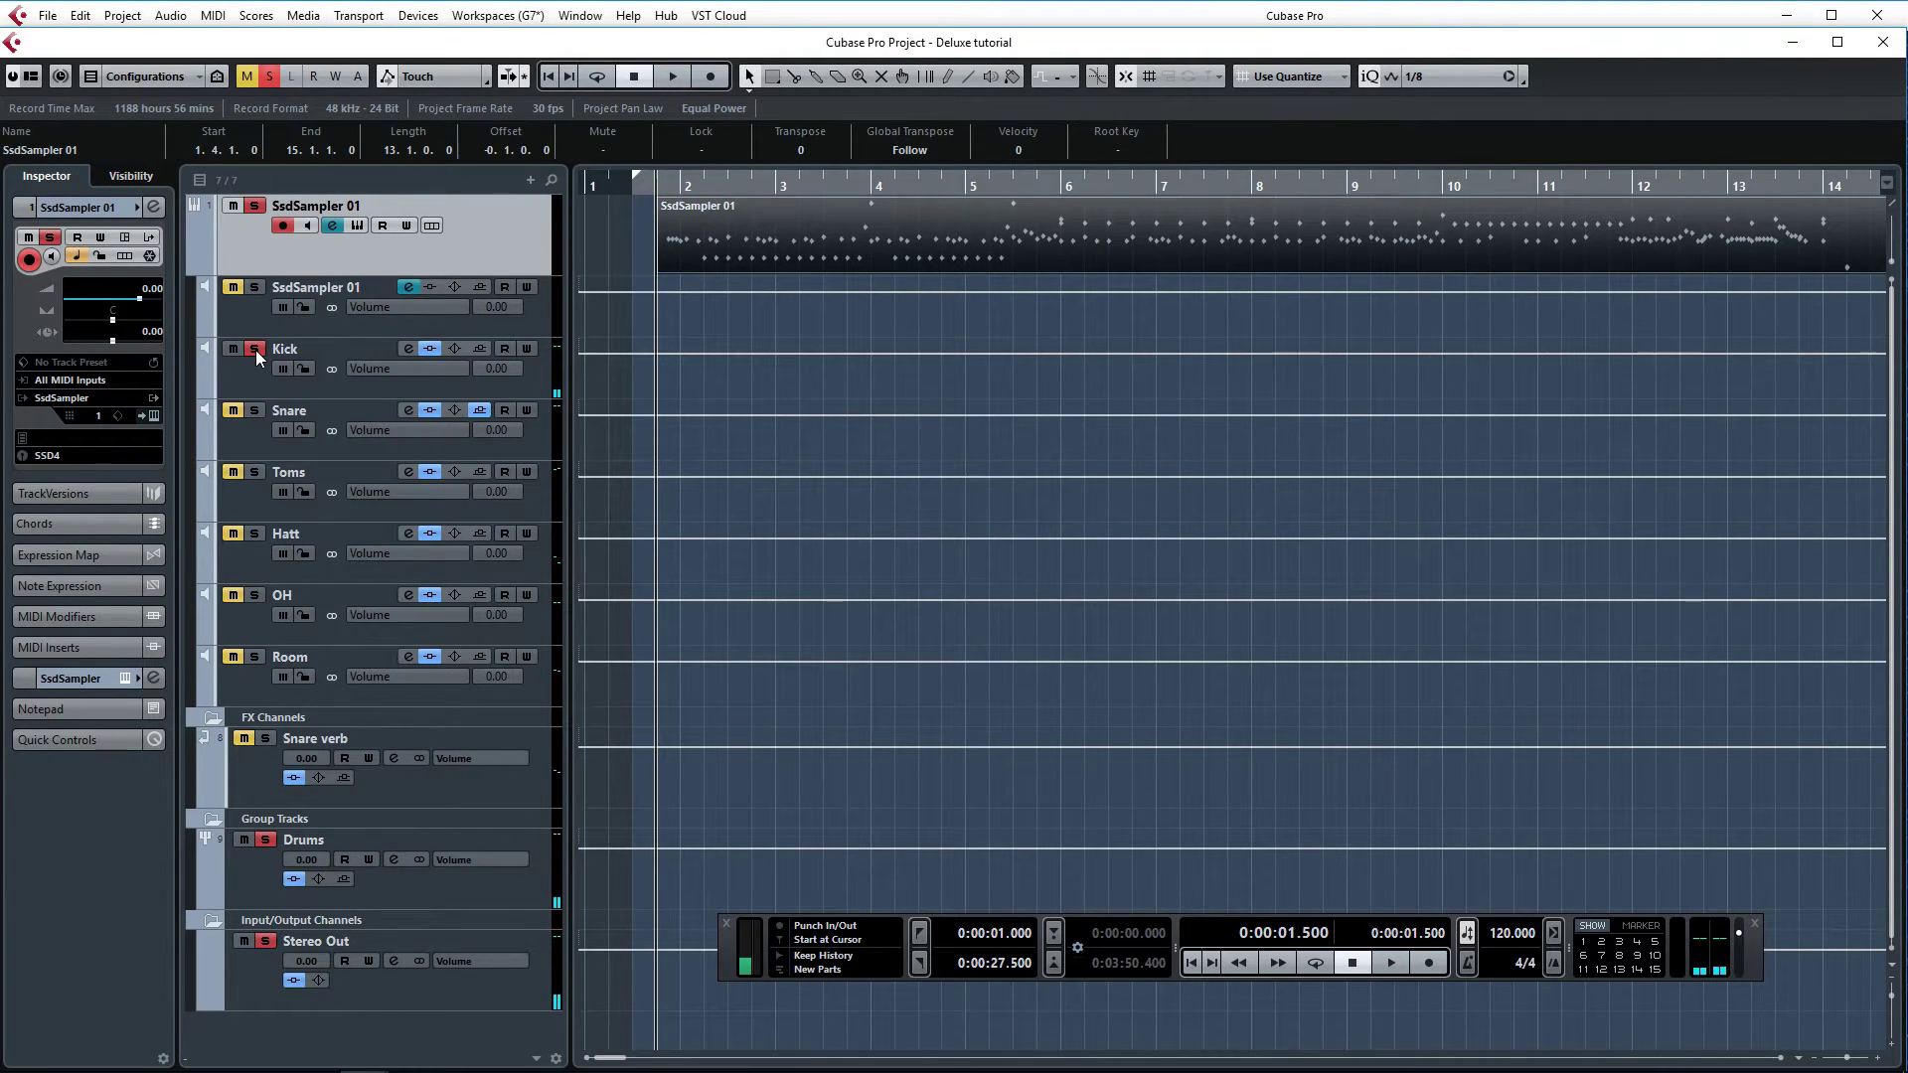
left_click(429, 349)
key("space")
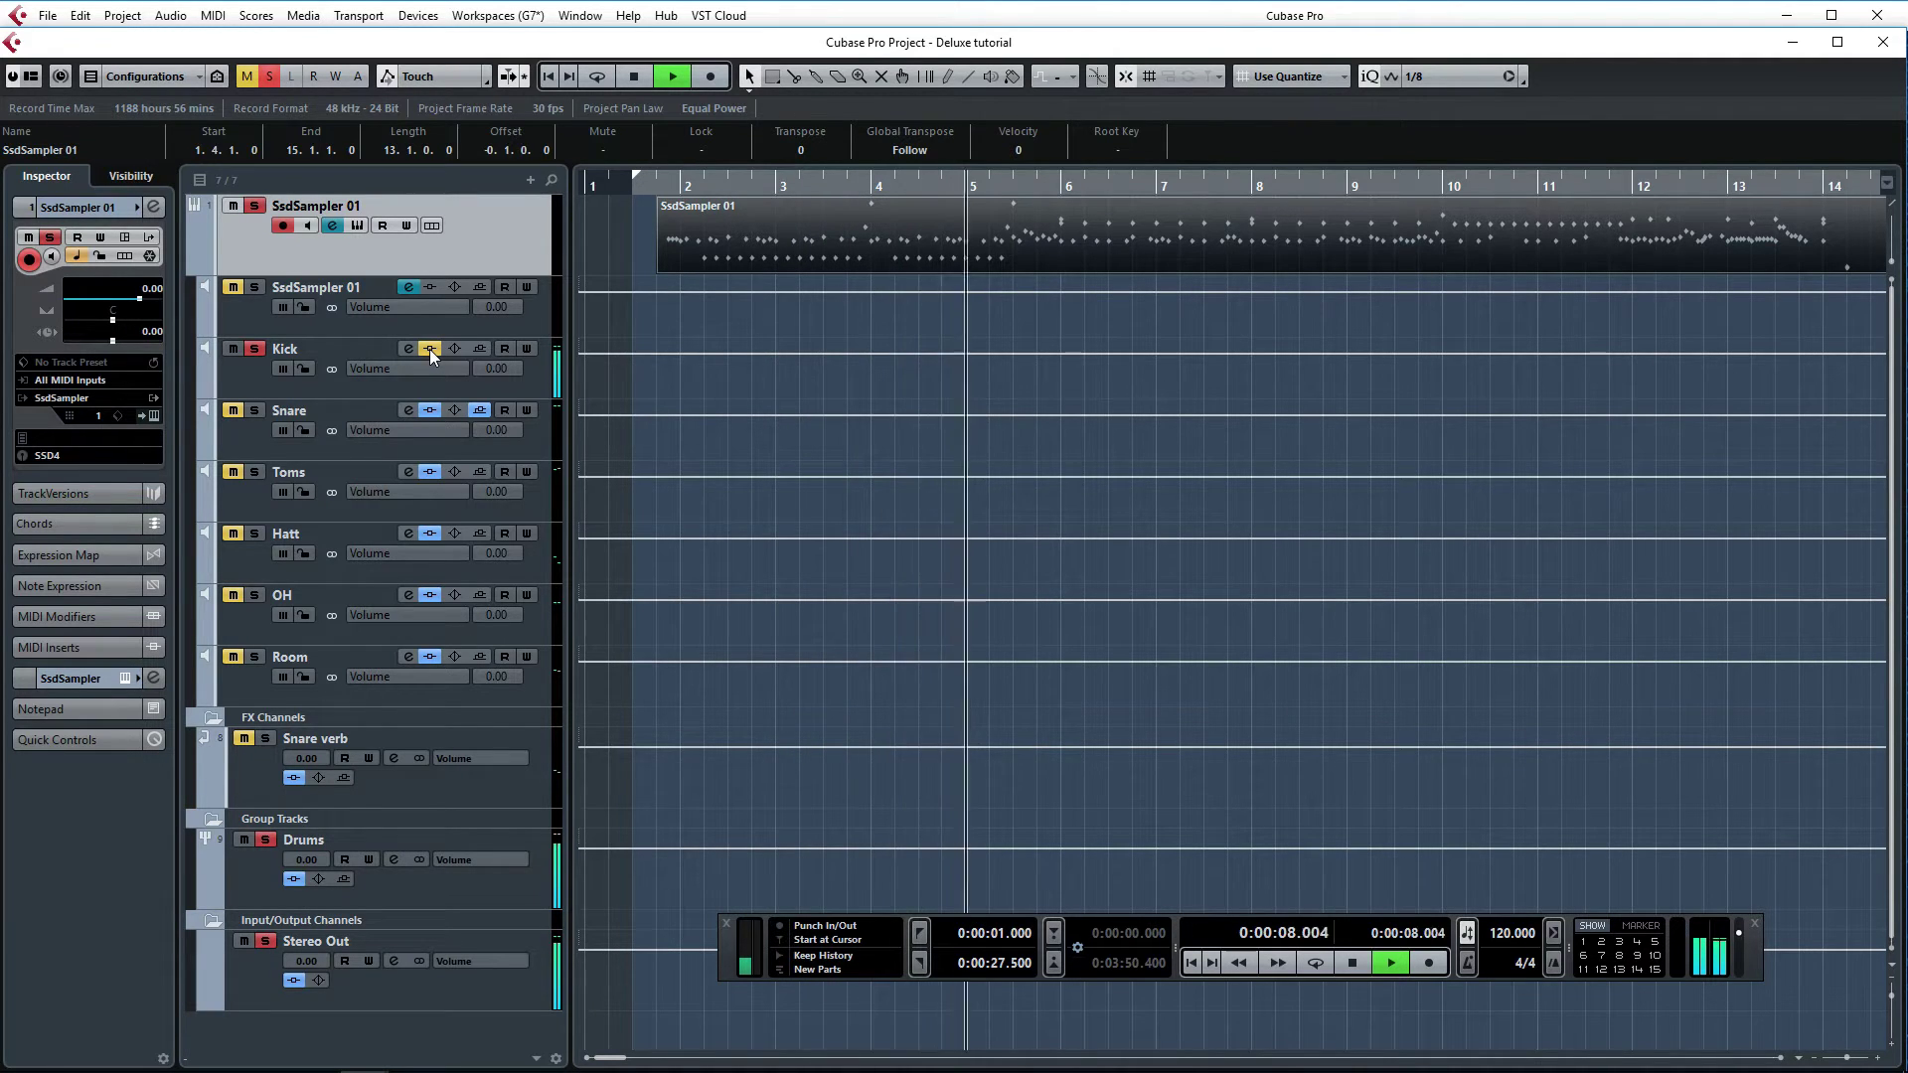
key("space")
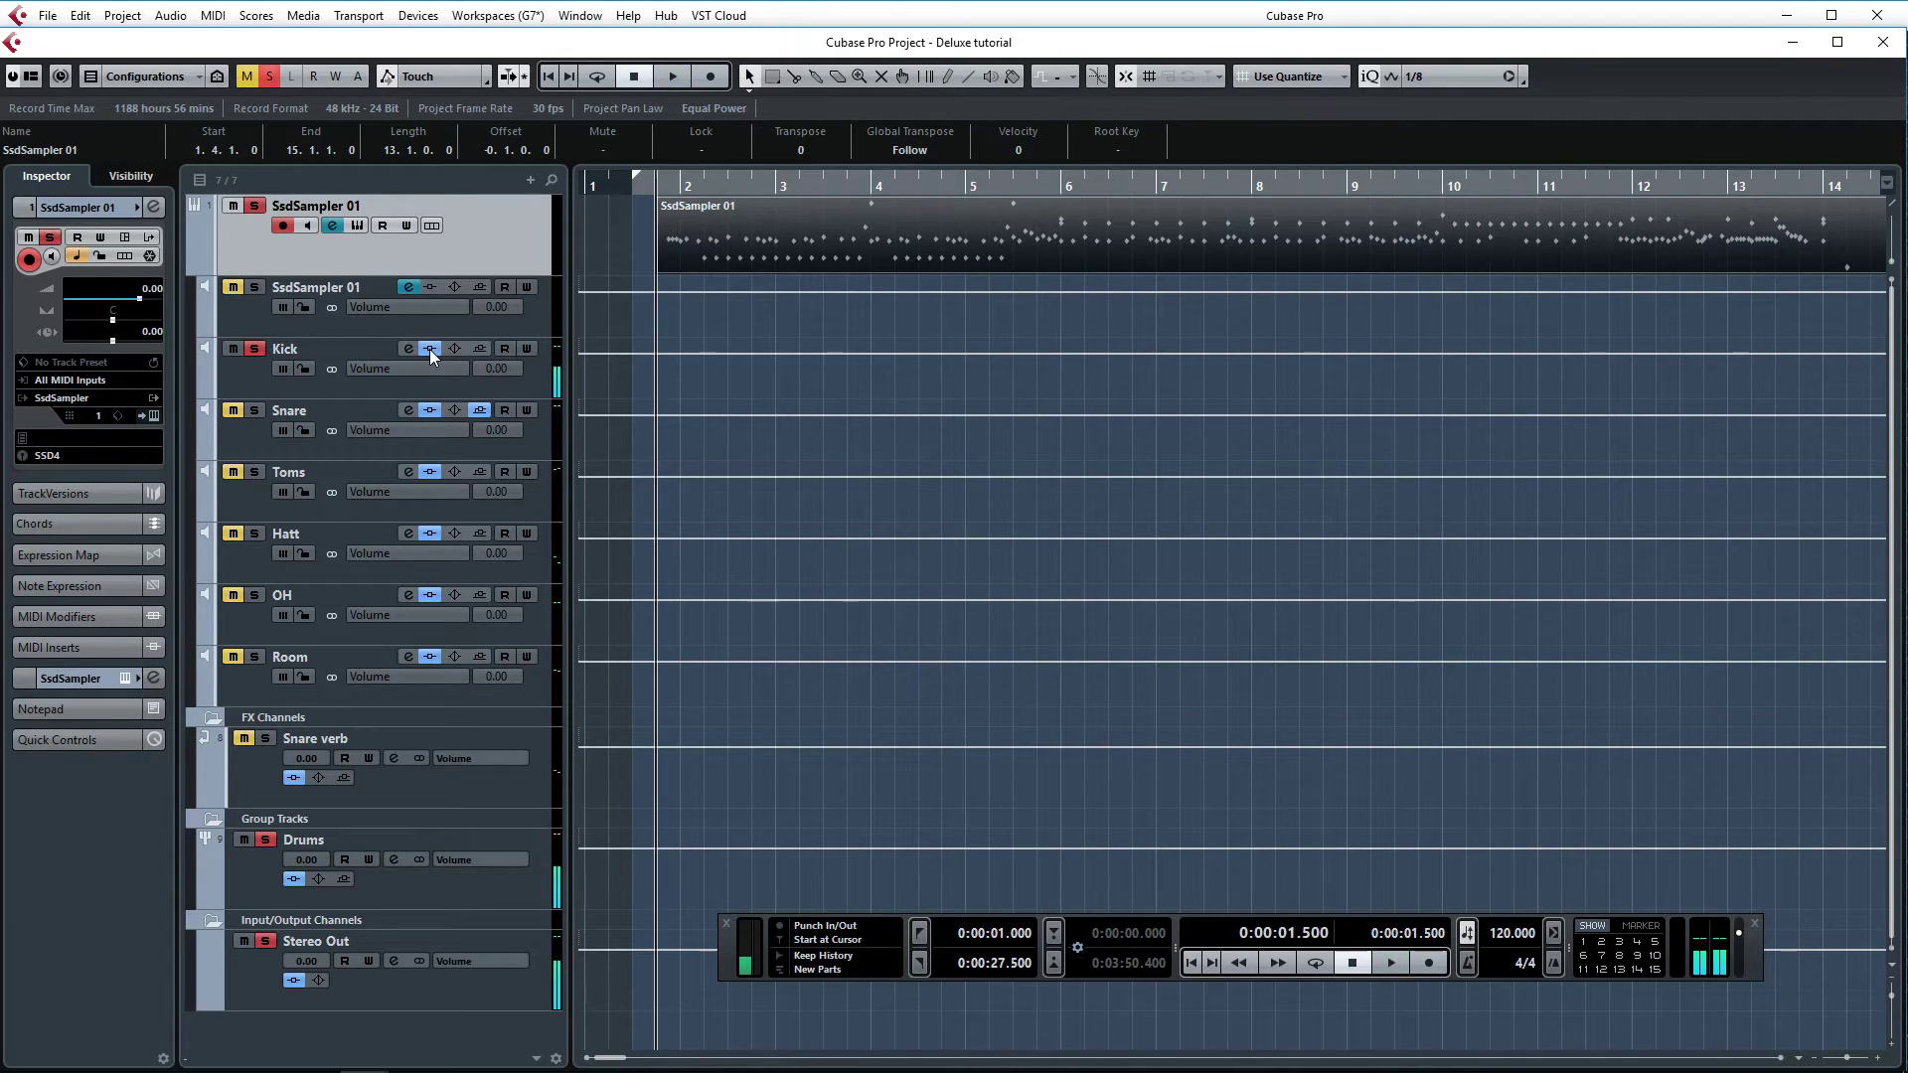
key("space")
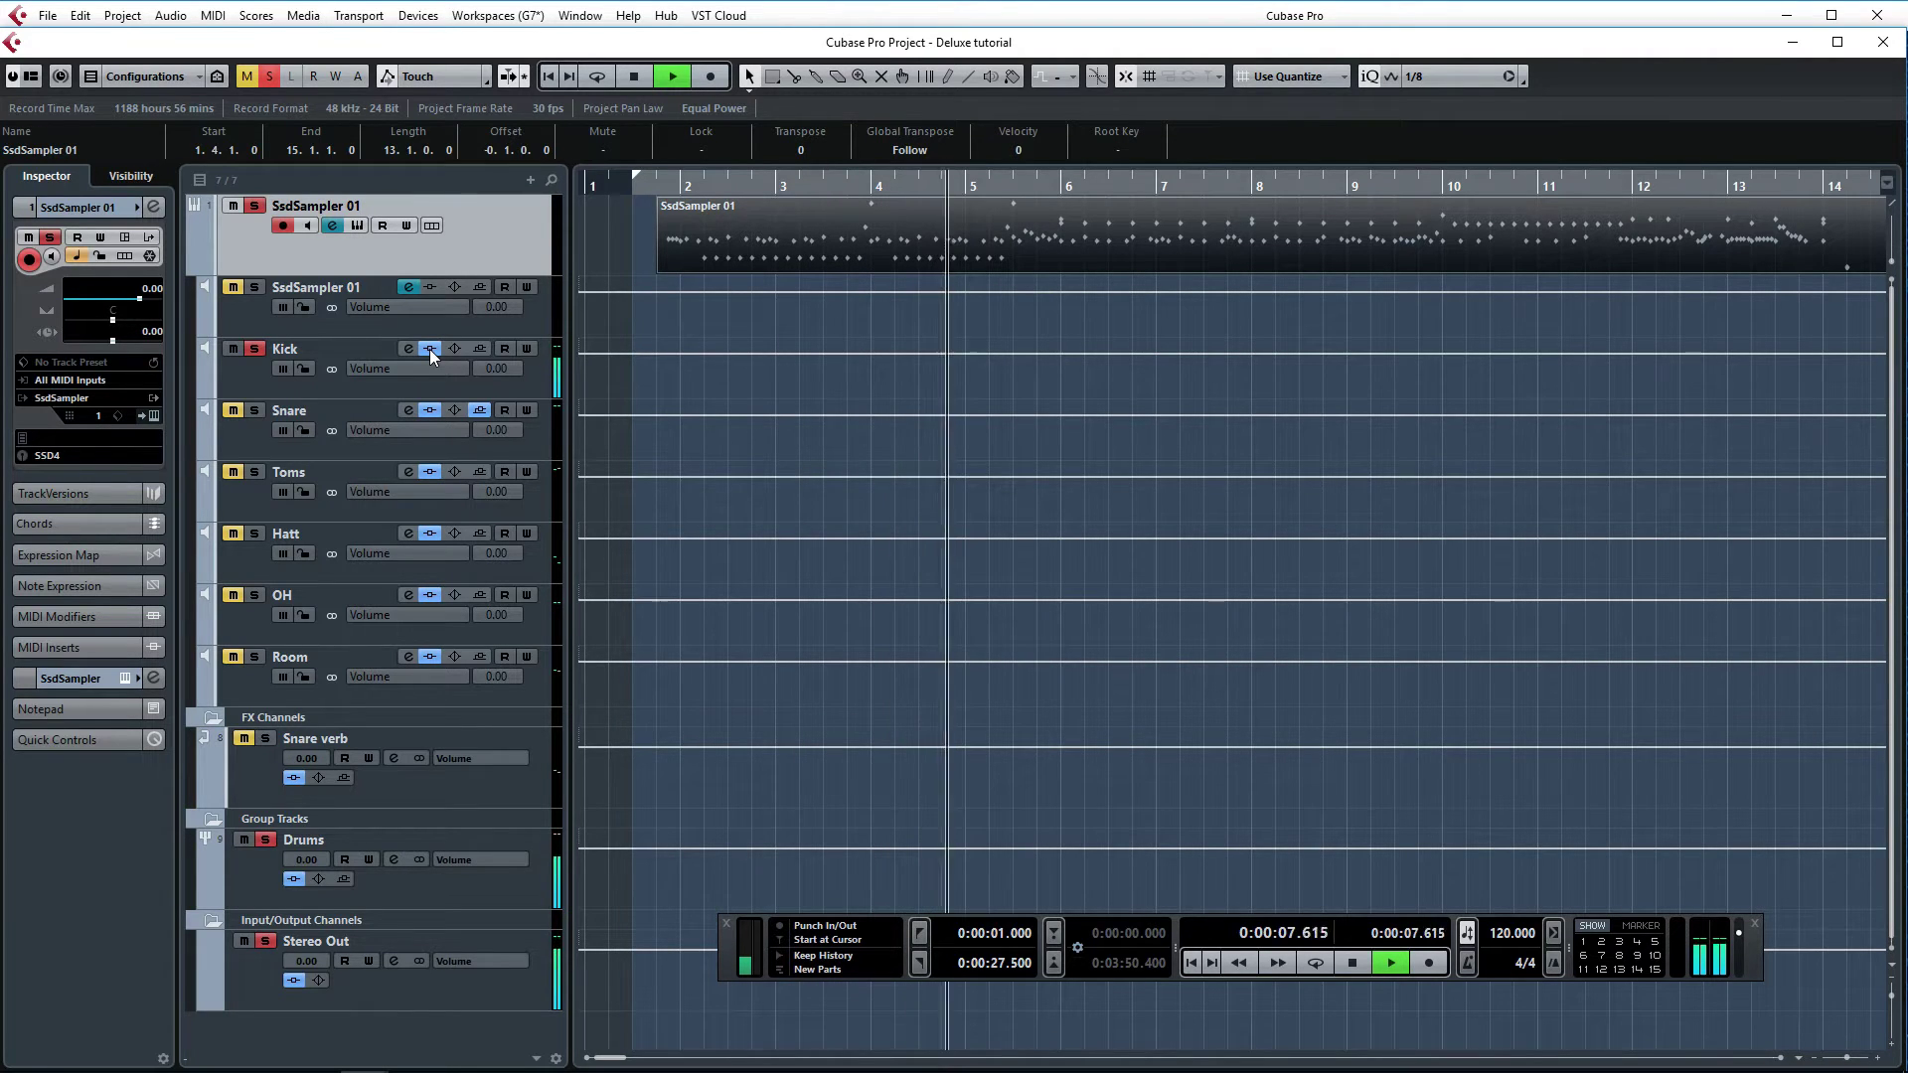
key("space")
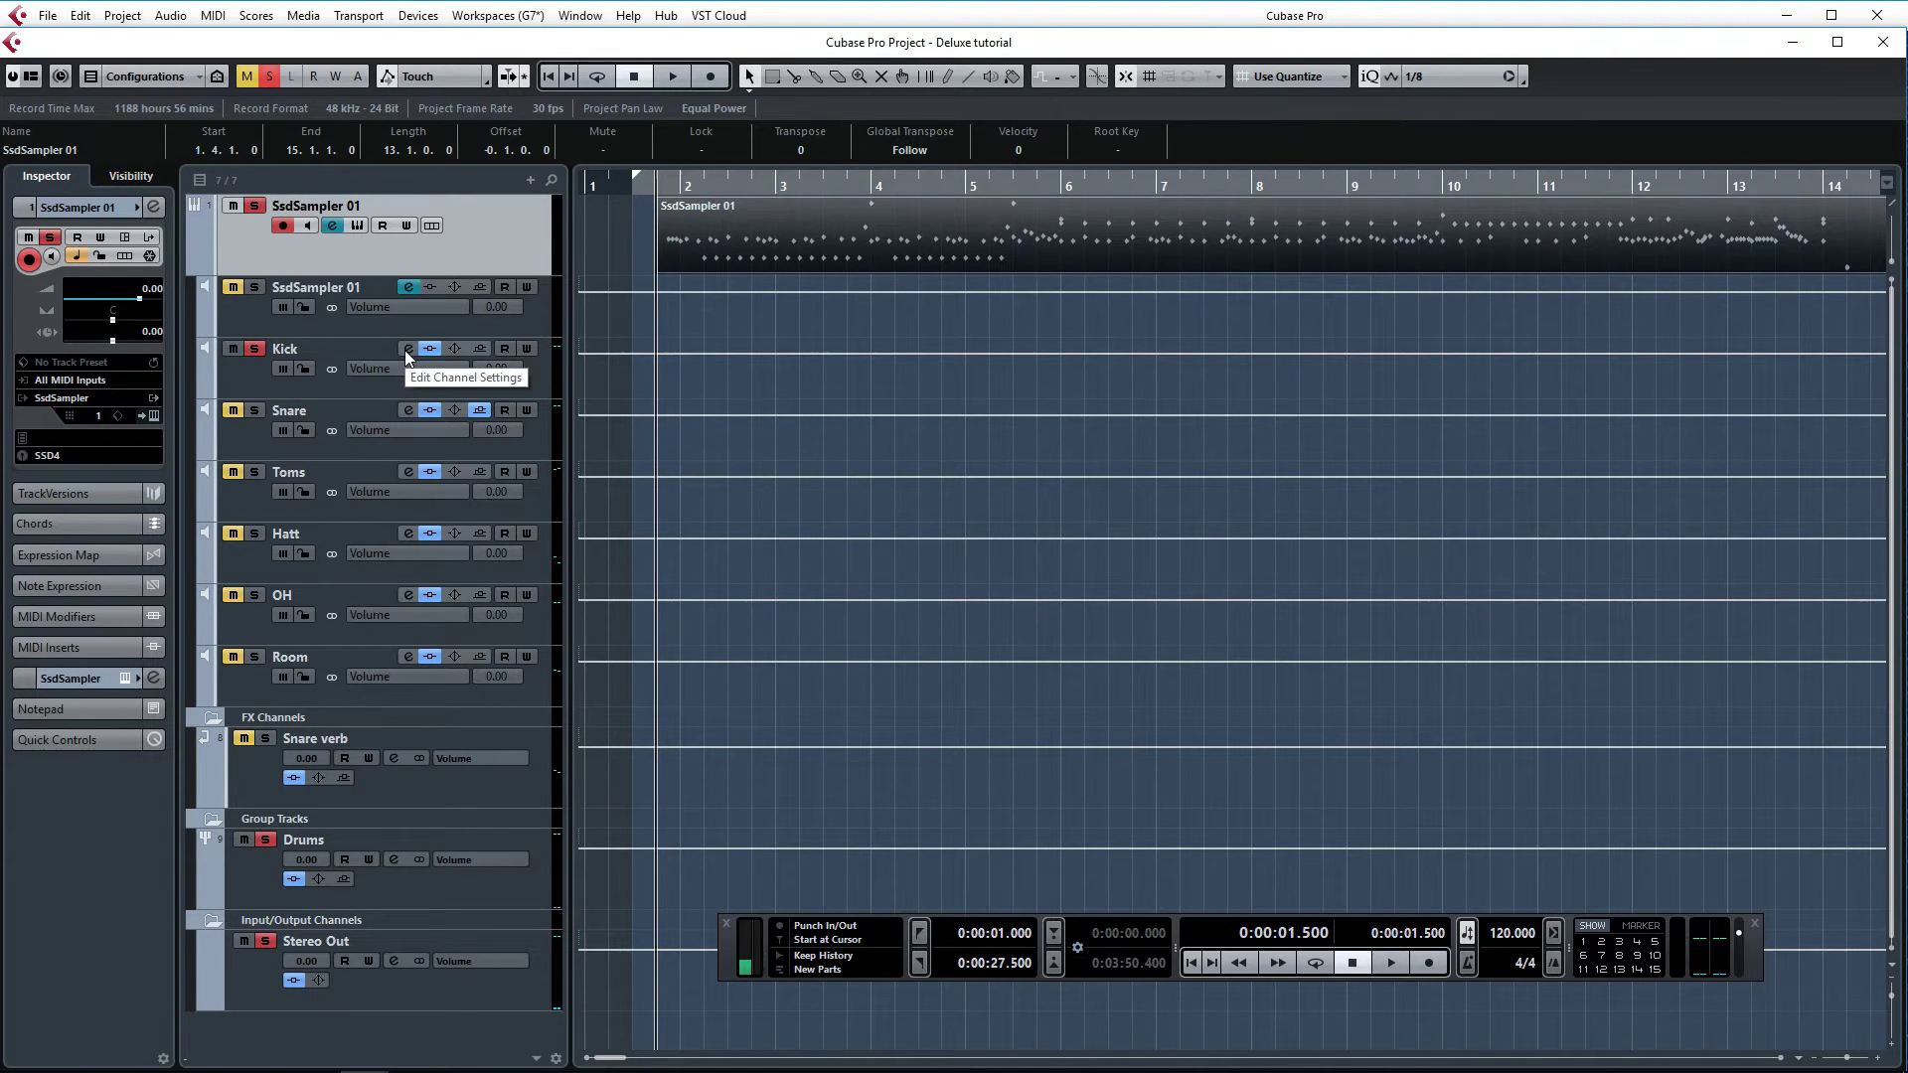
In the Kick channel's first Virtual Mix Rack, adjust the FG-73 trim level
left_click(403, 349)
left_click(678, 330)
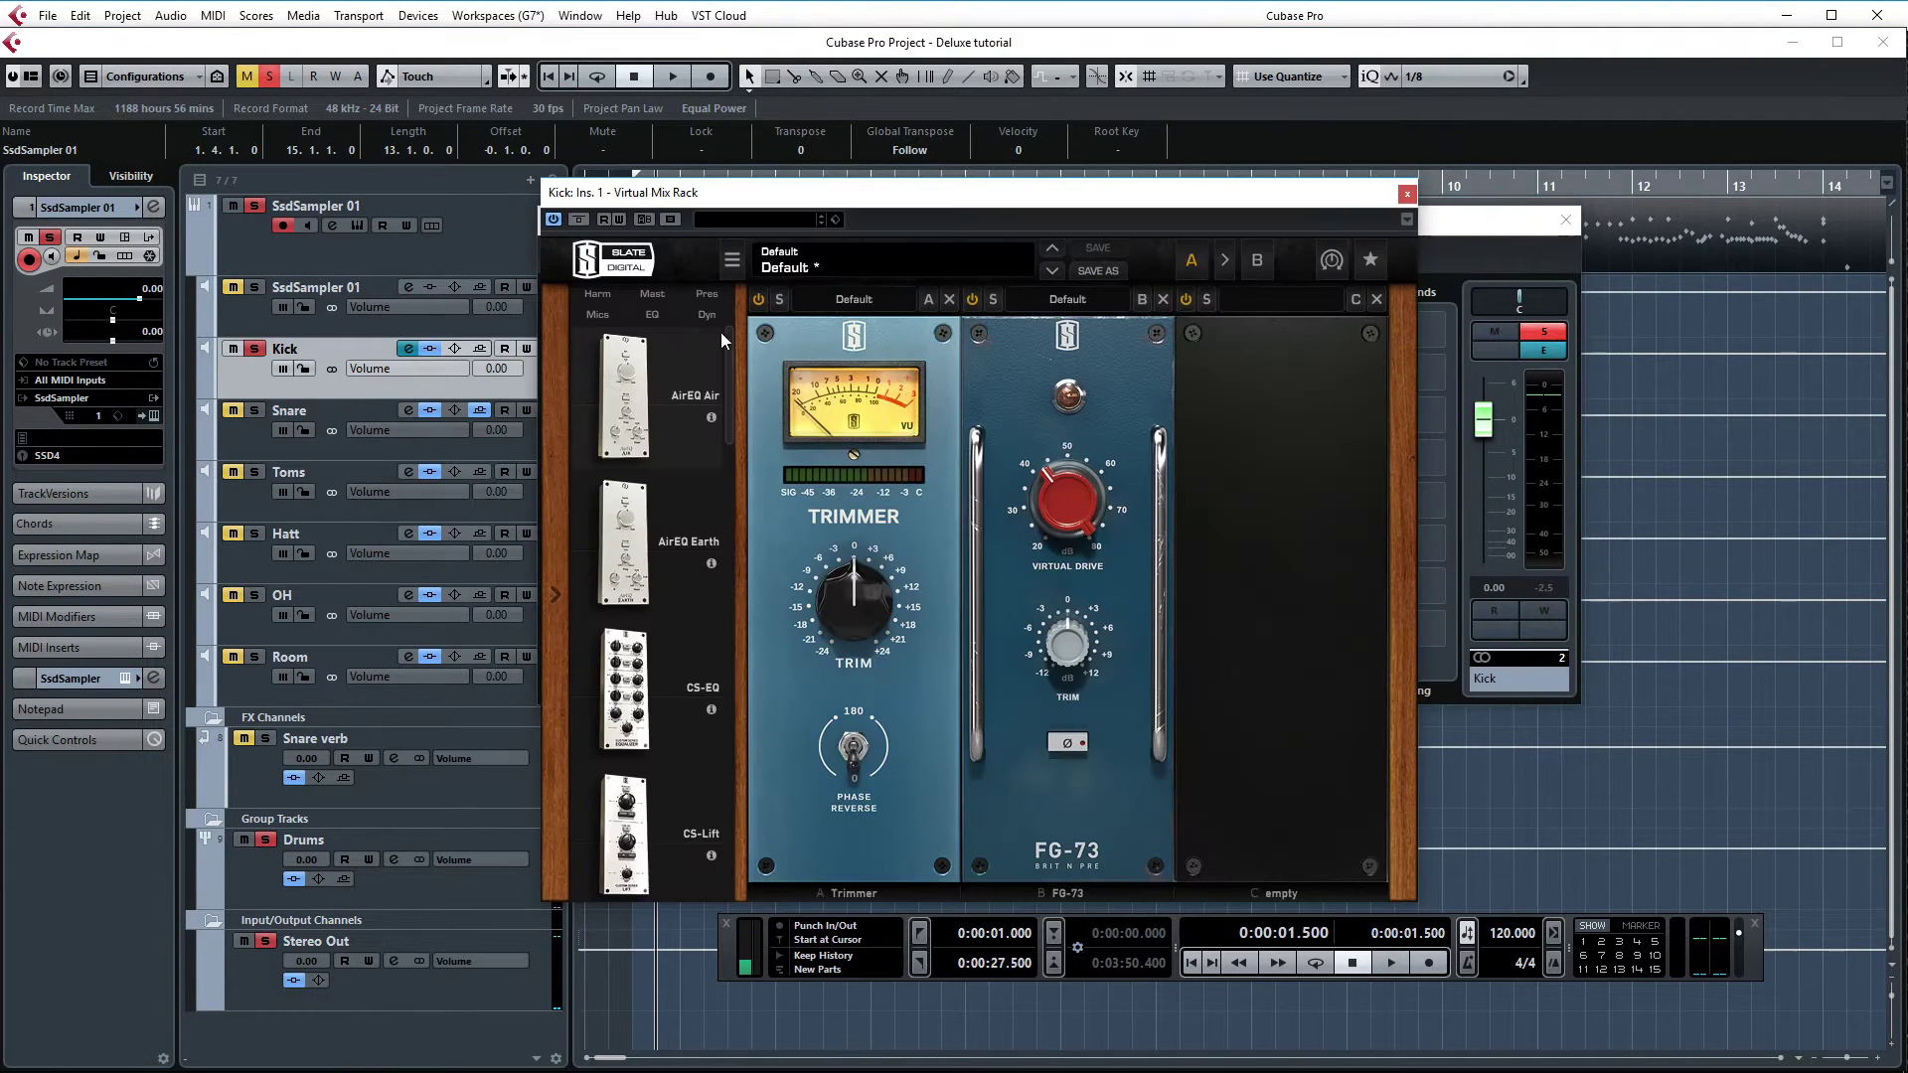
left_click_drag(1047, 599, 1044, 632)
left_click(1407, 194)
Check the Kick's Virtual Tape Machines insert, then close it
double_click(644, 370)
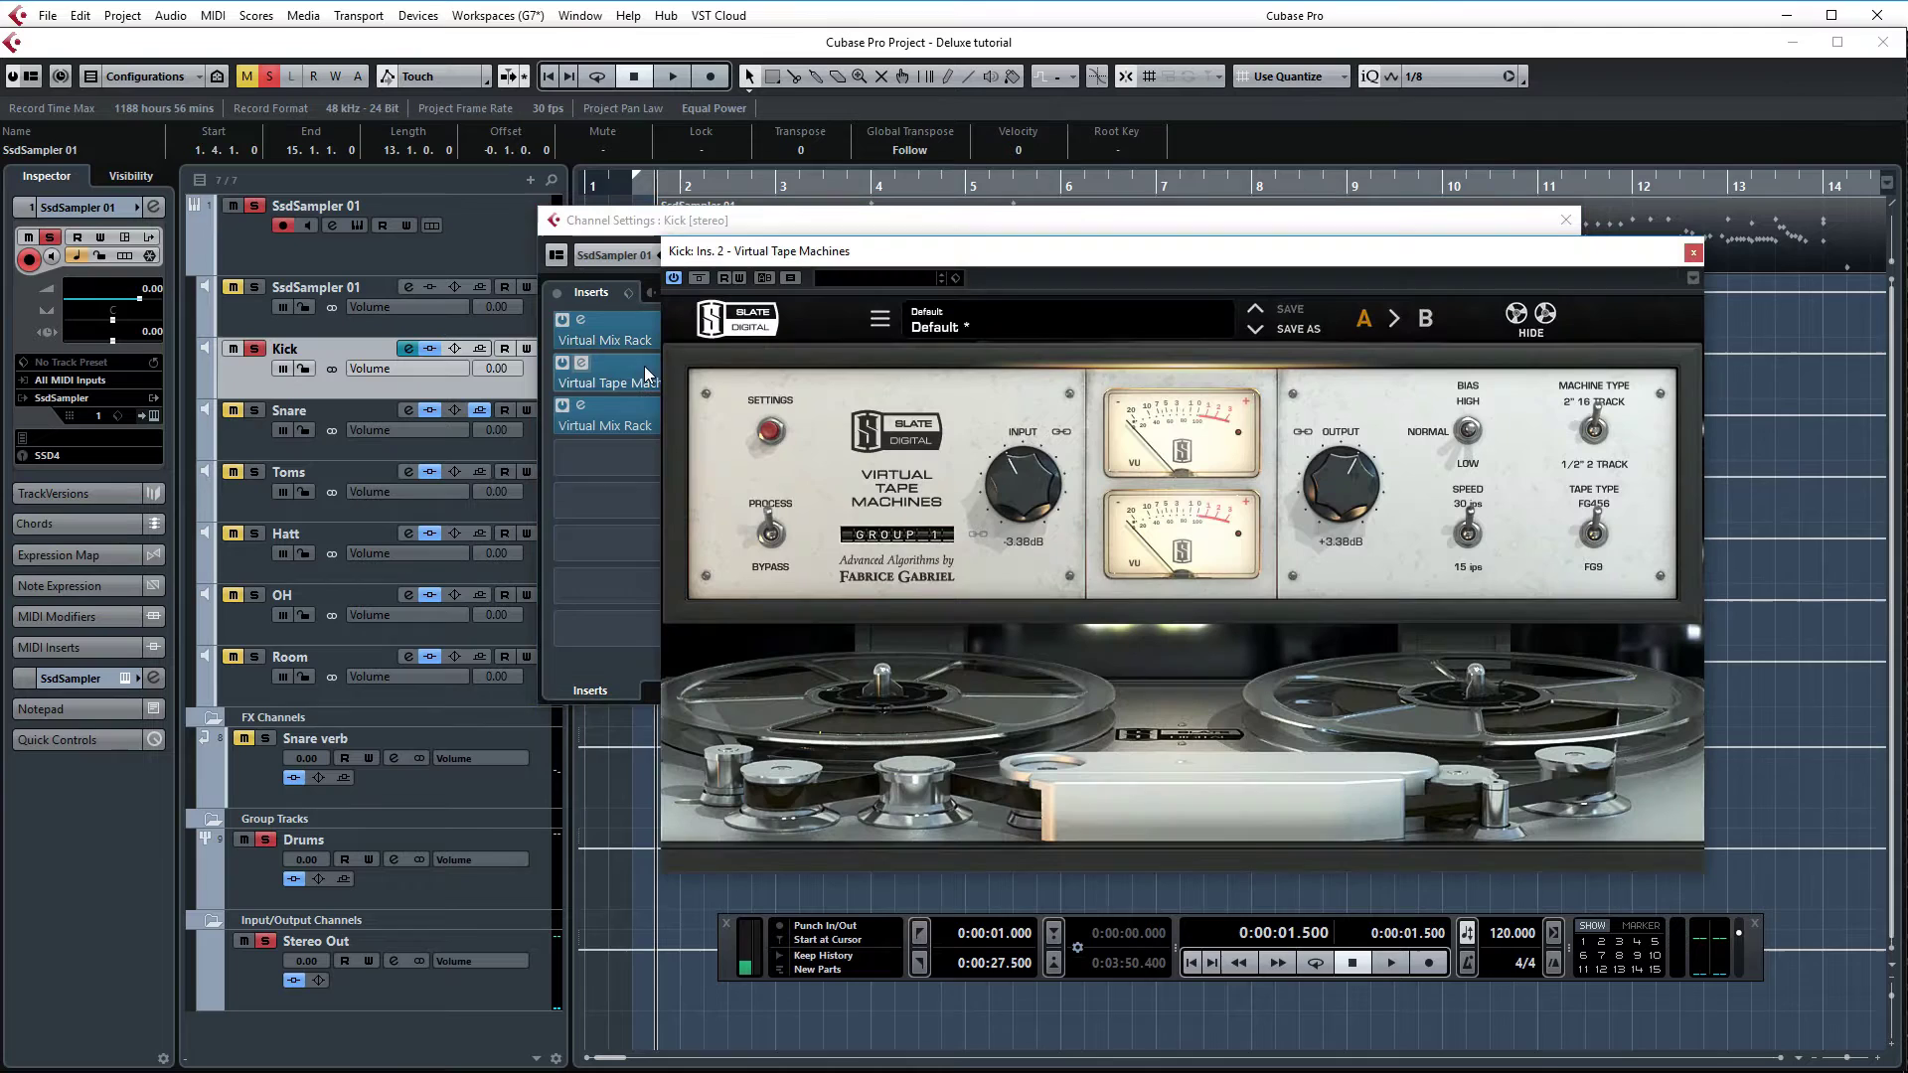
left_click(1696, 257)
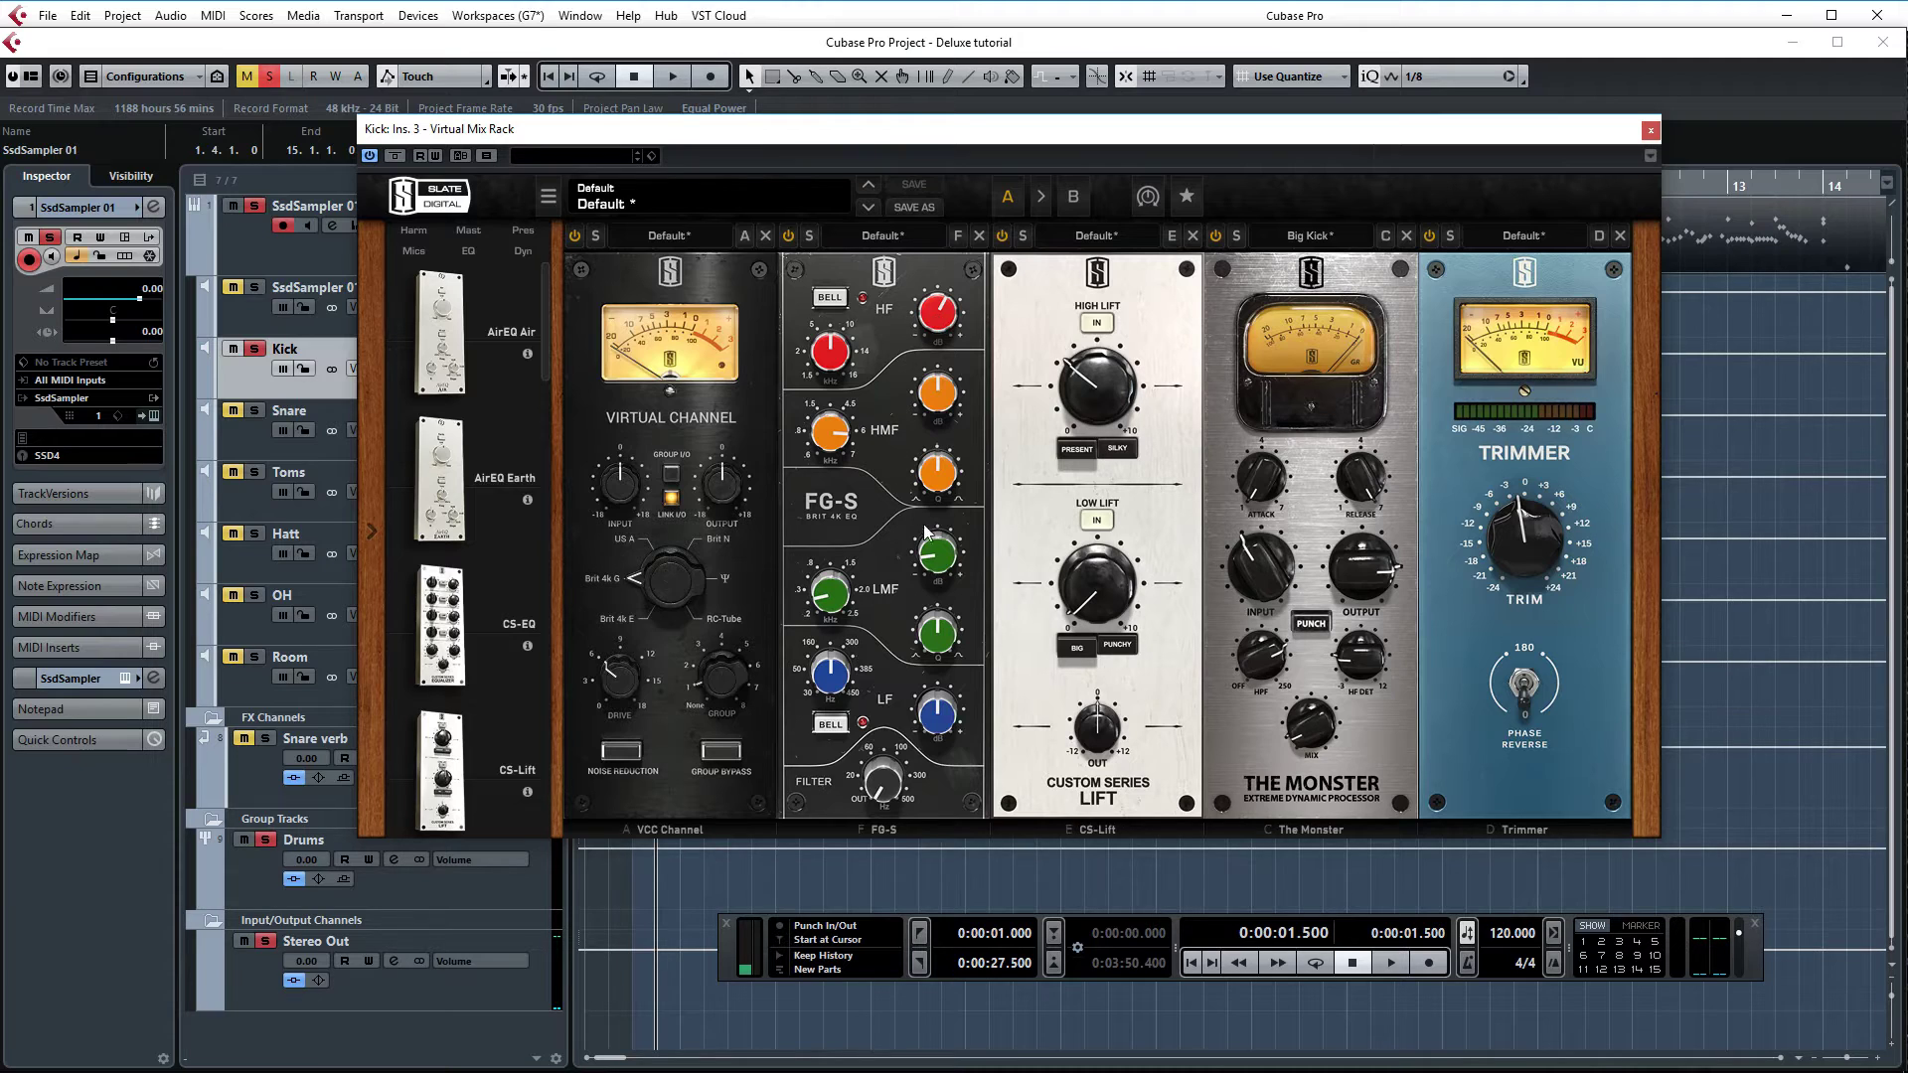
mouse_move(936, 561)
mouse_move(825, 598)
key("space")
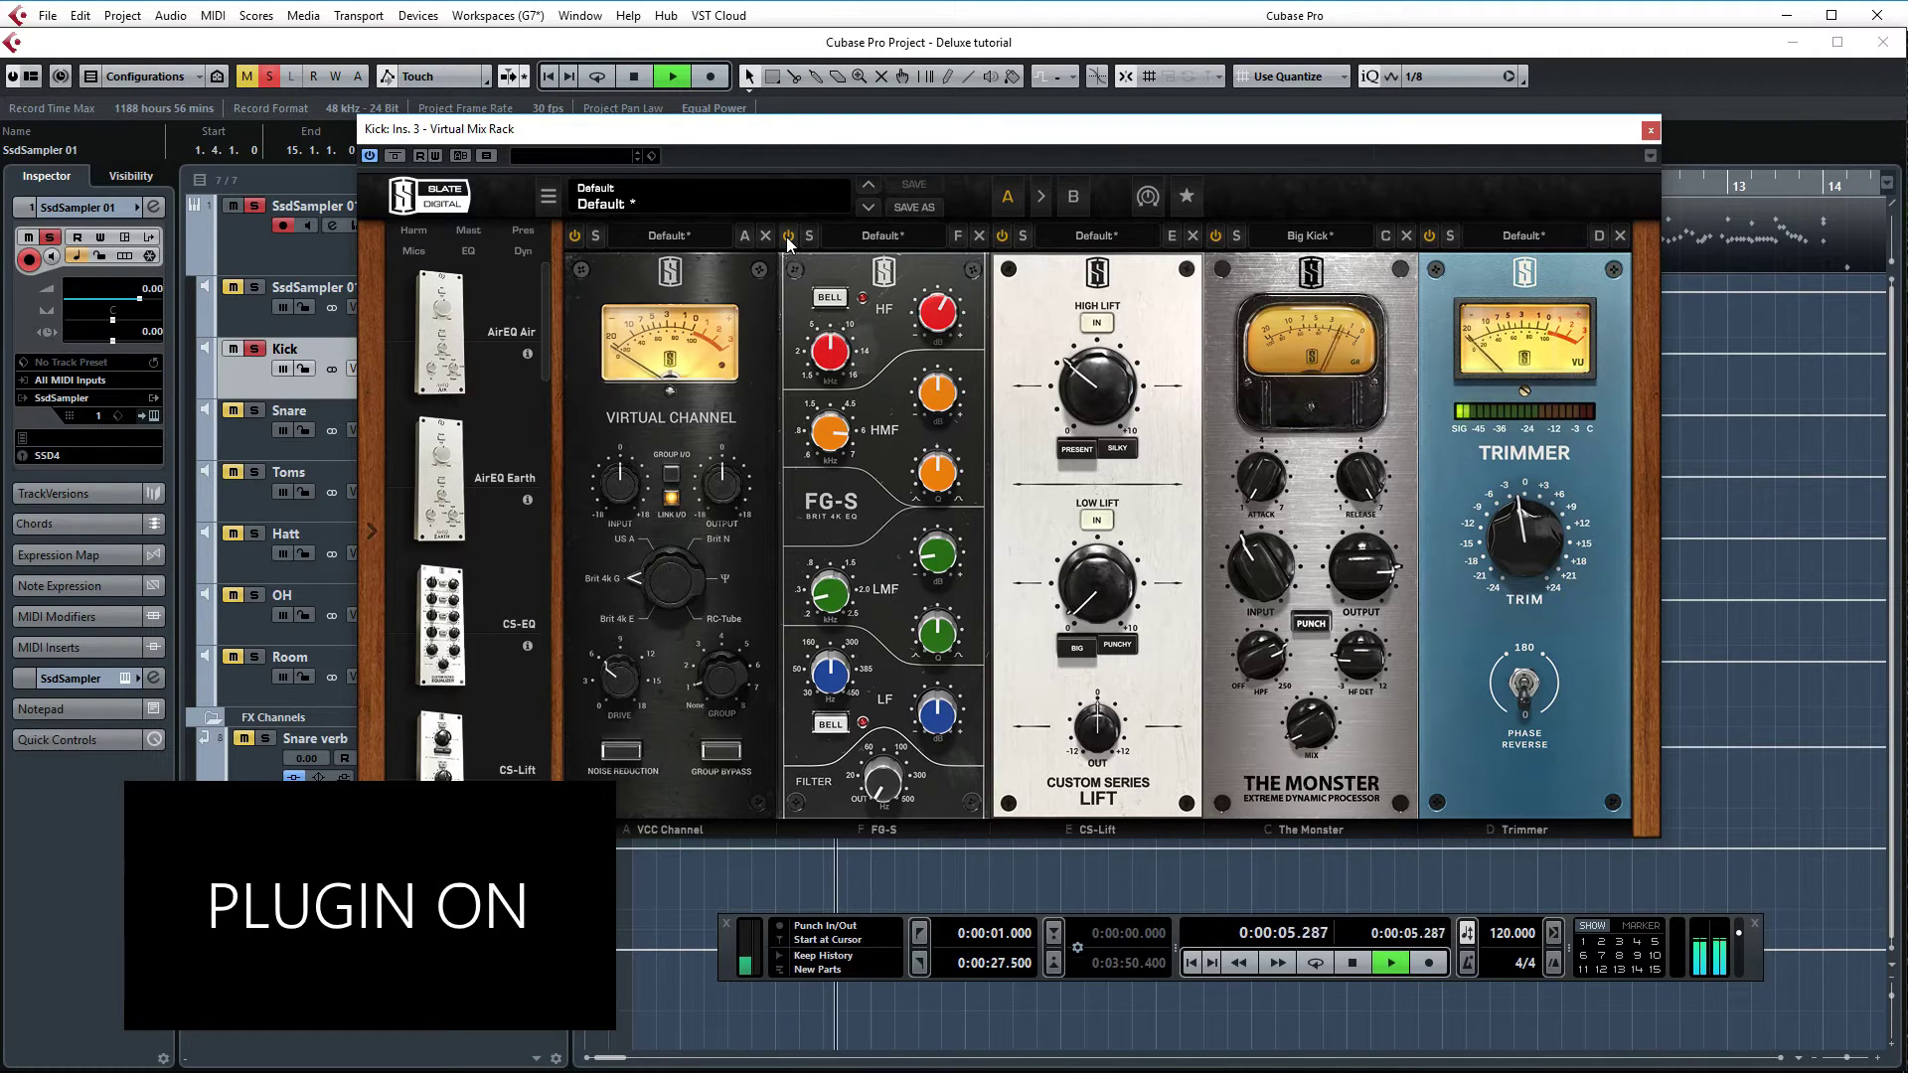
left_click(787, 236)
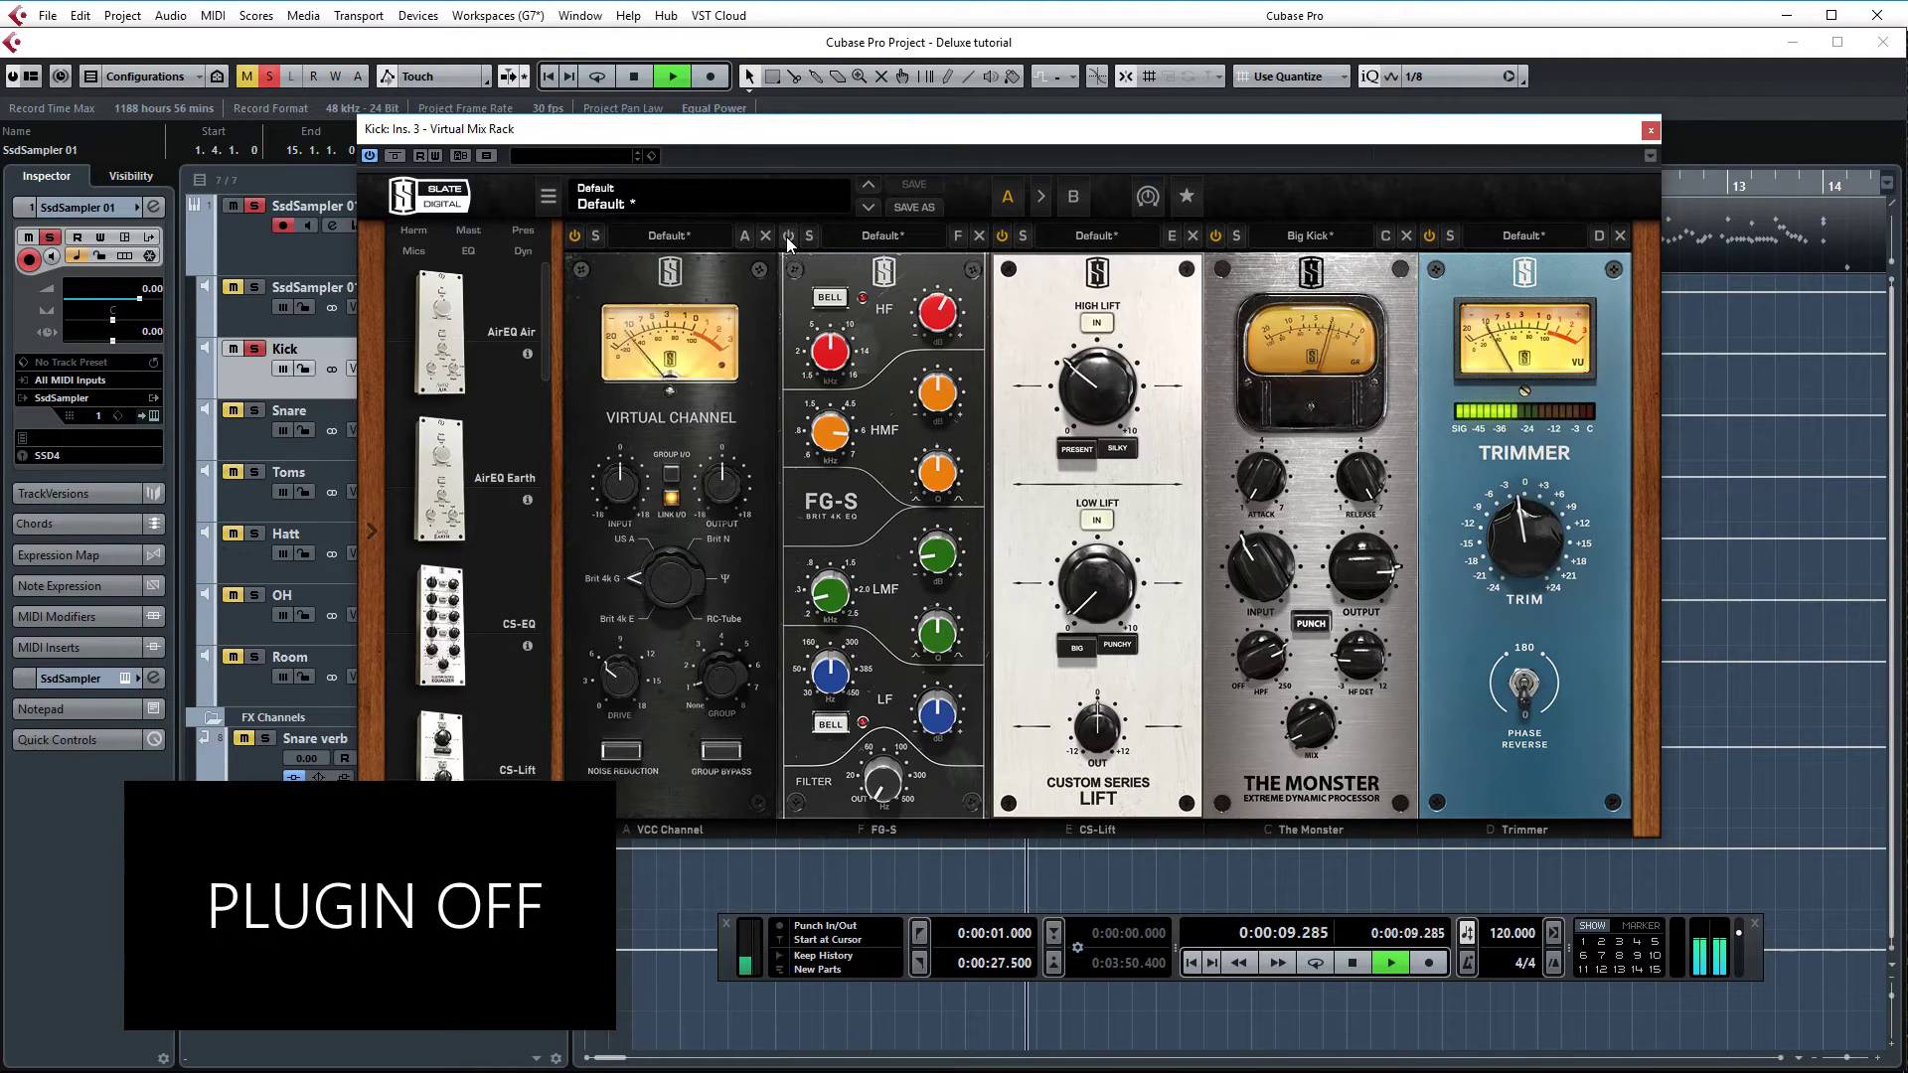
left_click(787, 236)
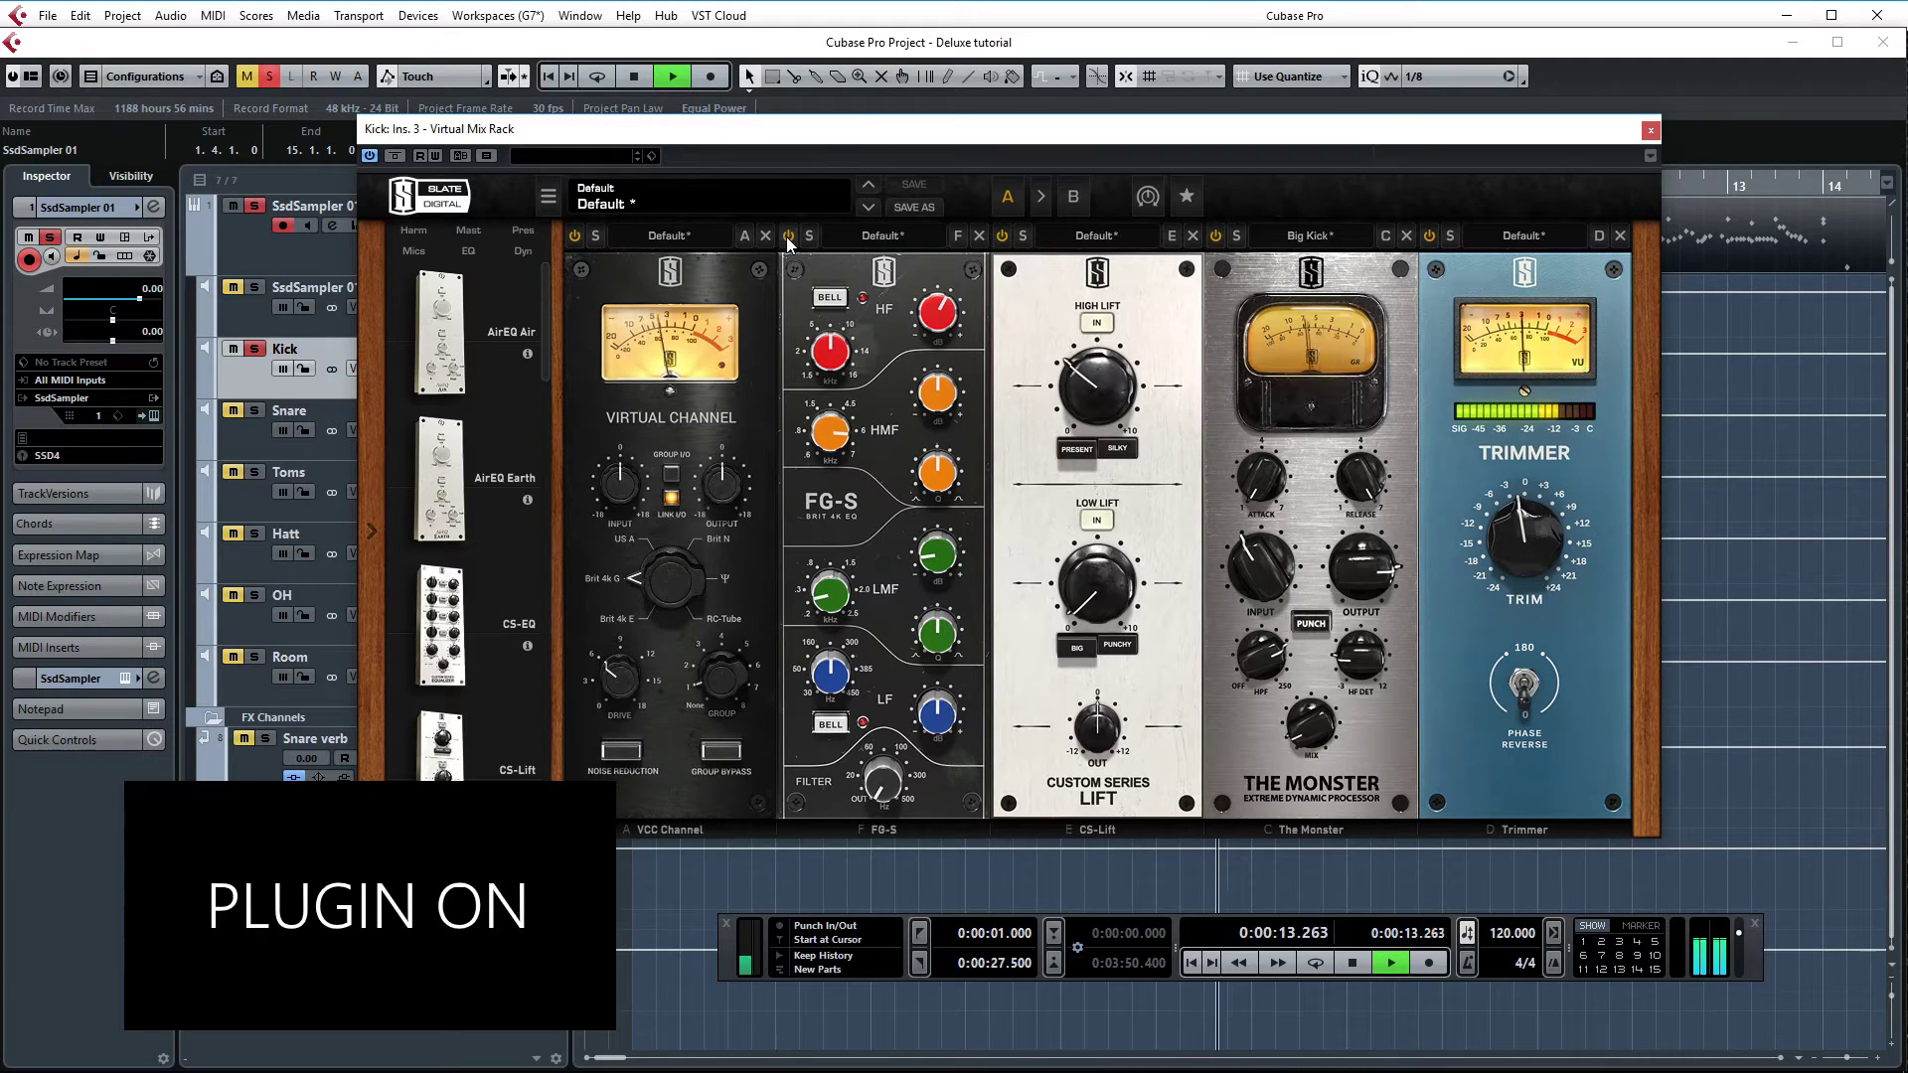
left_click(787, 237)
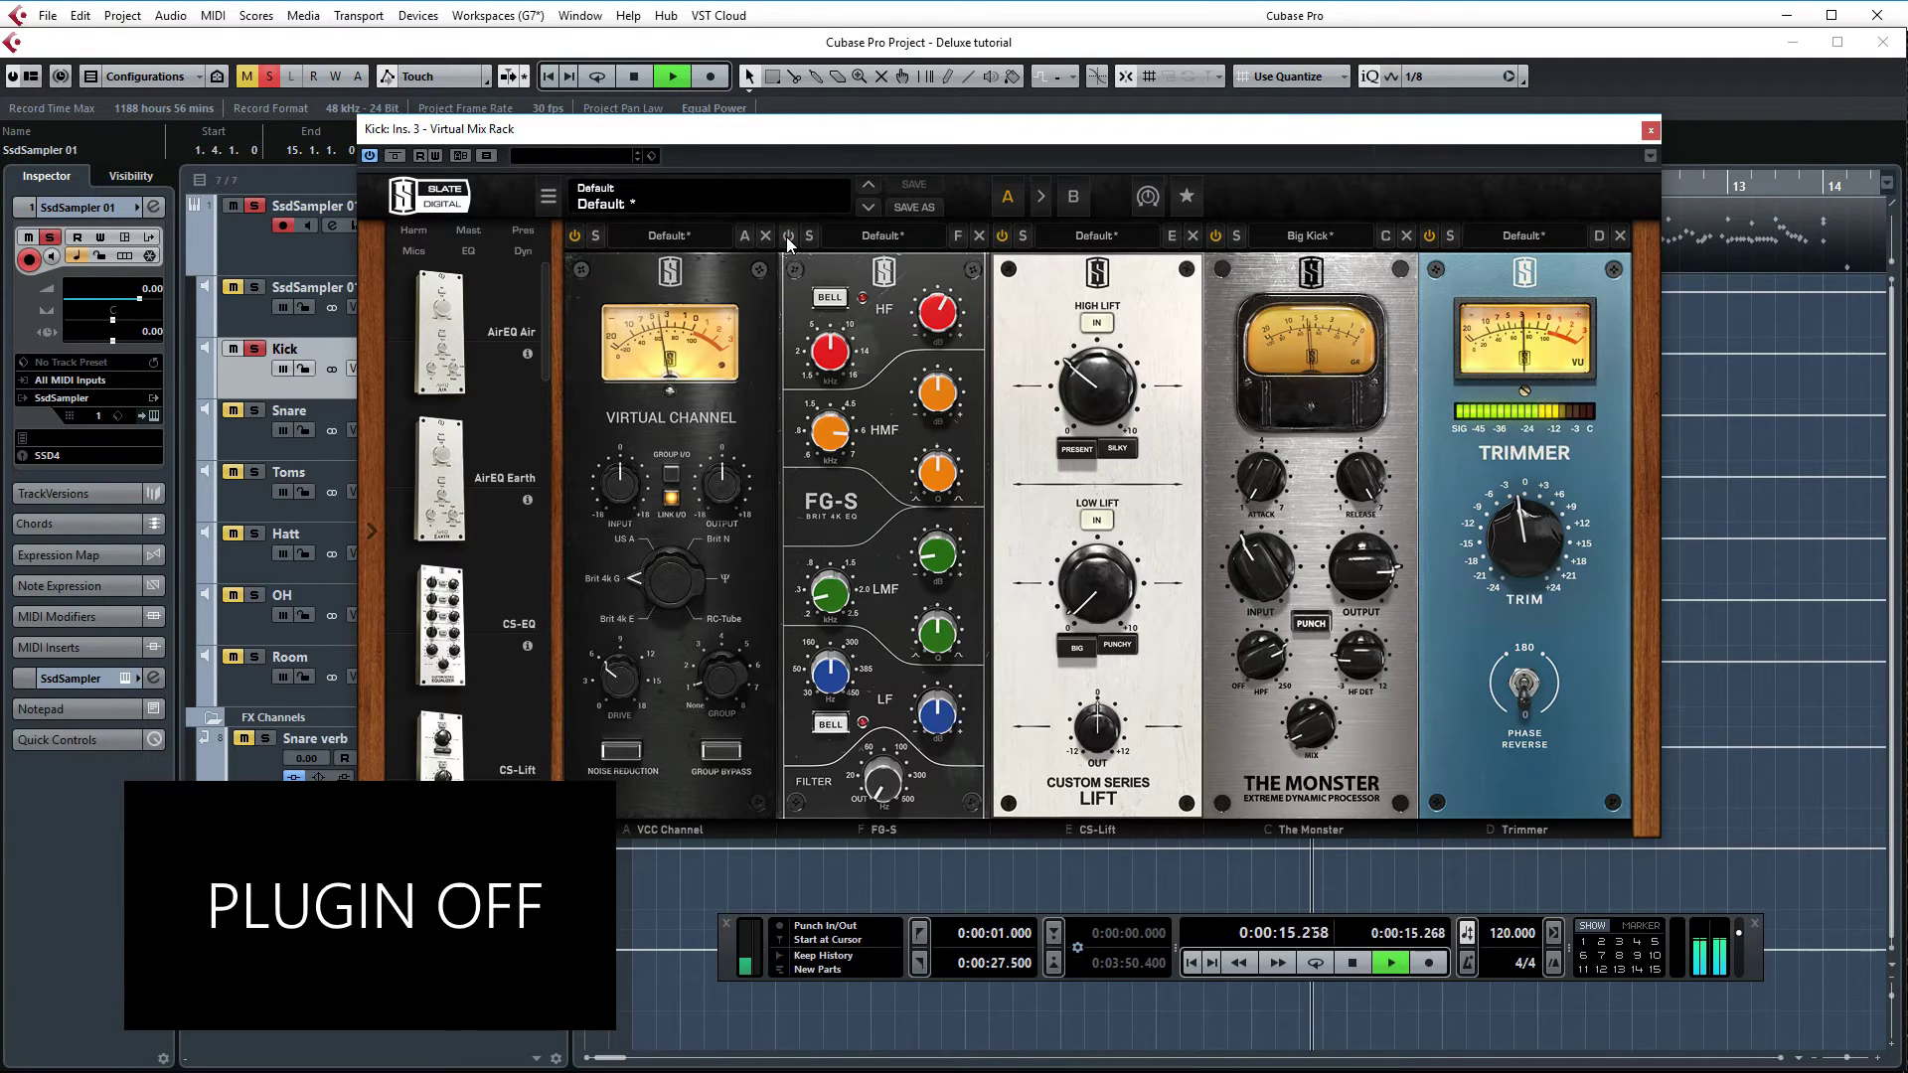
key("space")
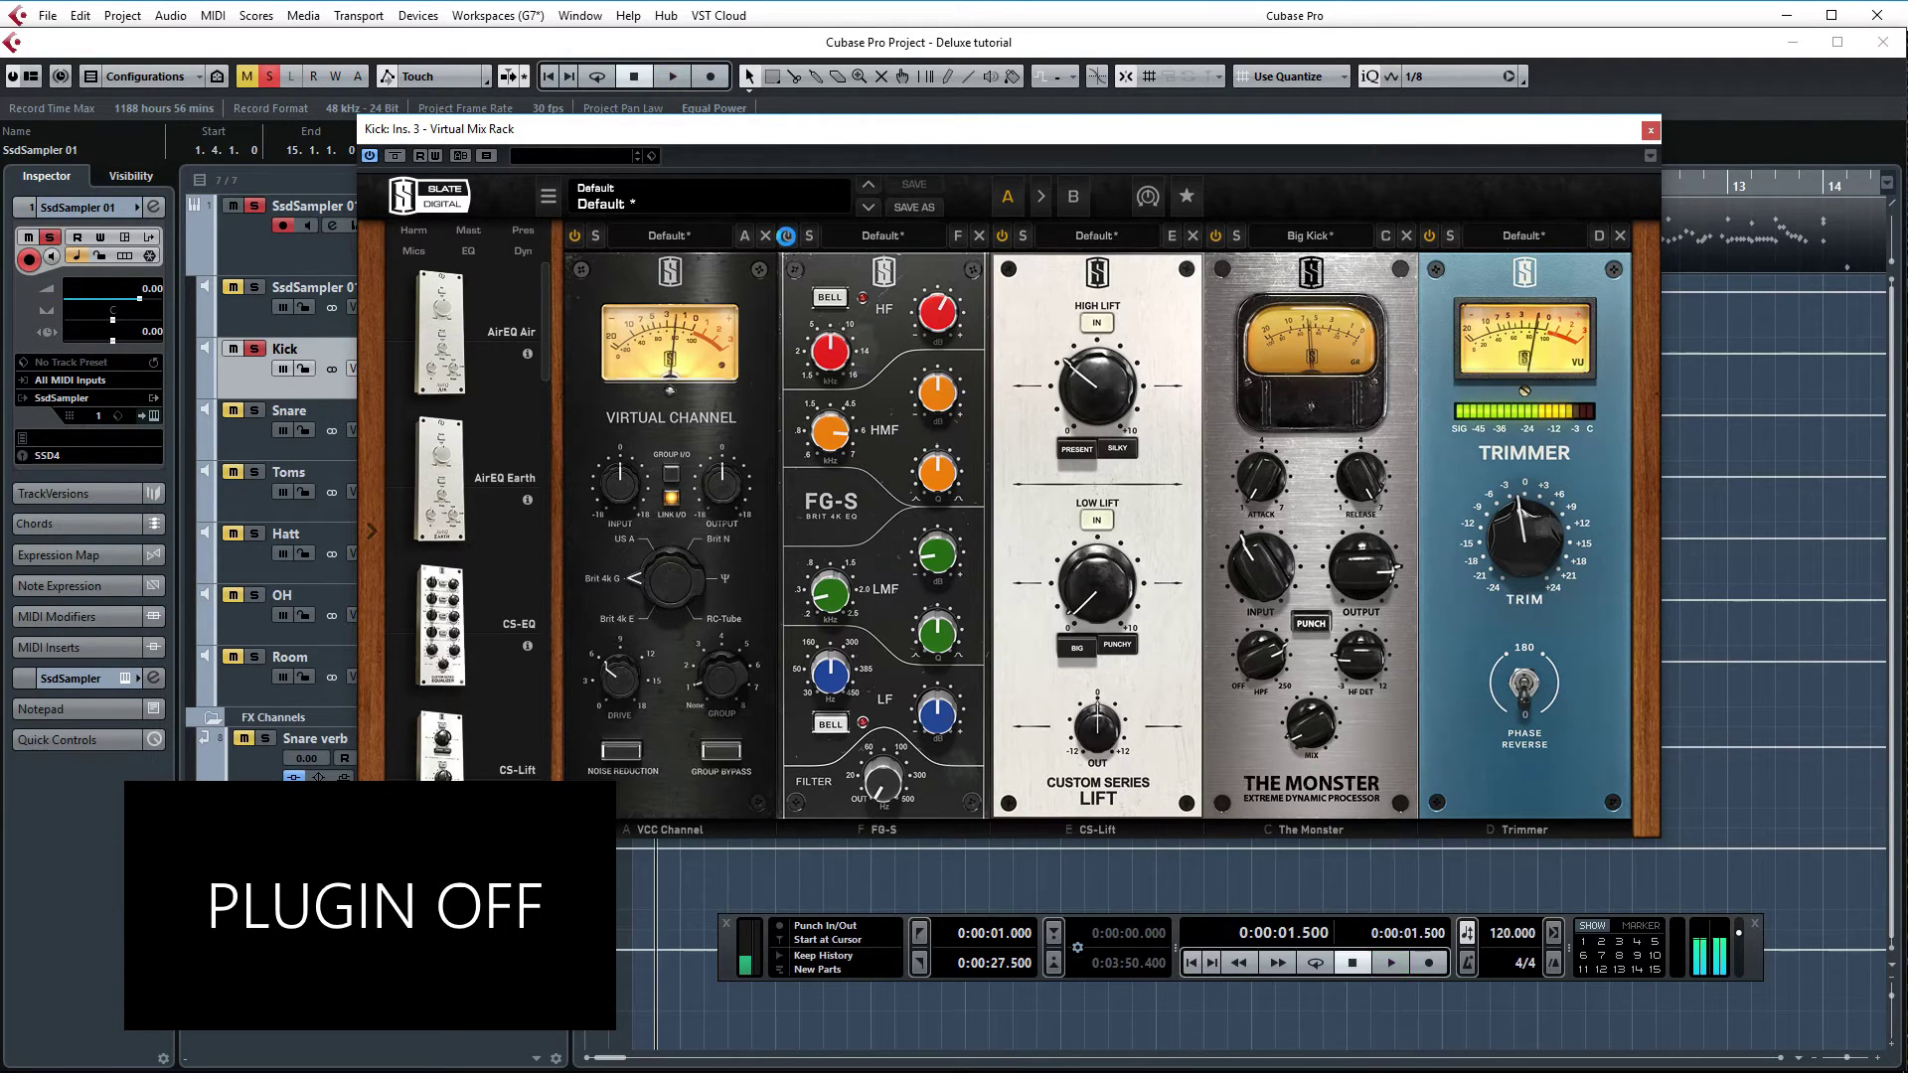
left_click(785, 236)
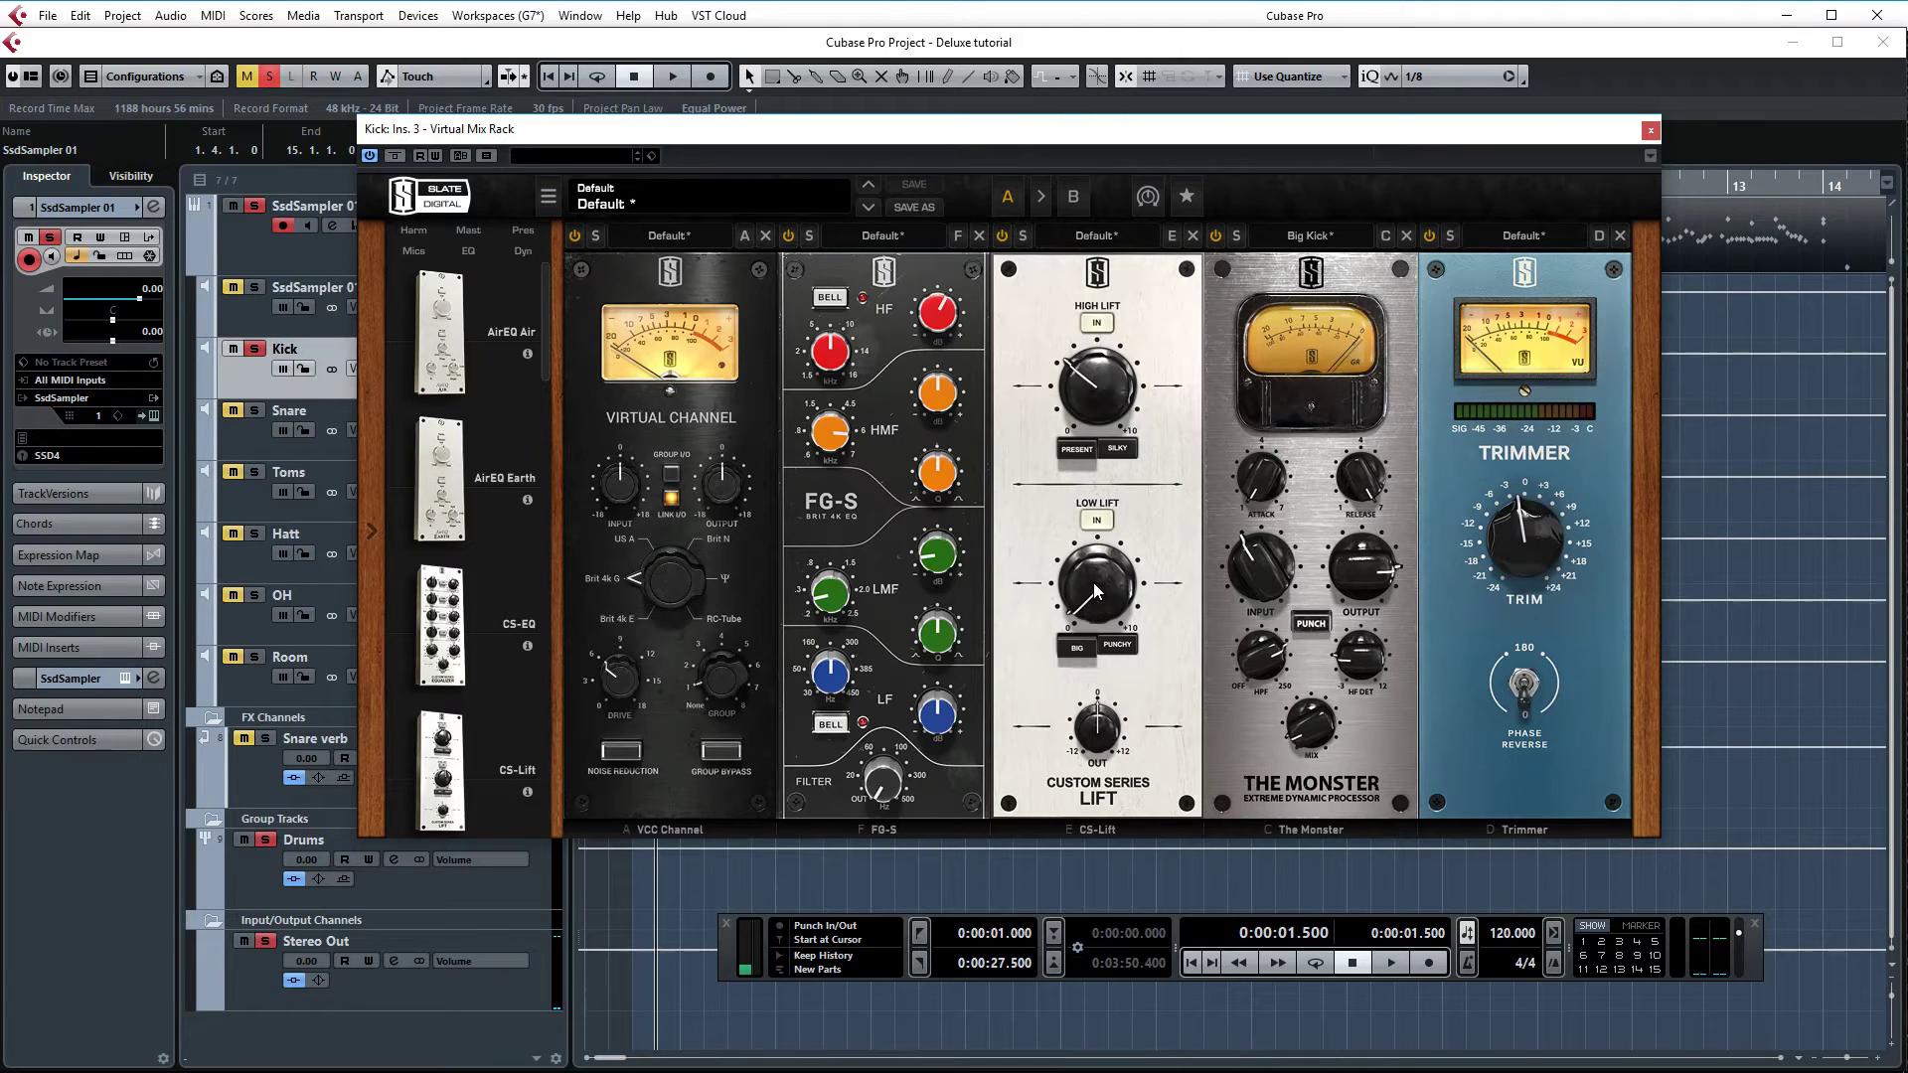
Play the kick while switching CS-Lift off, on and off again, then stop
key("space")
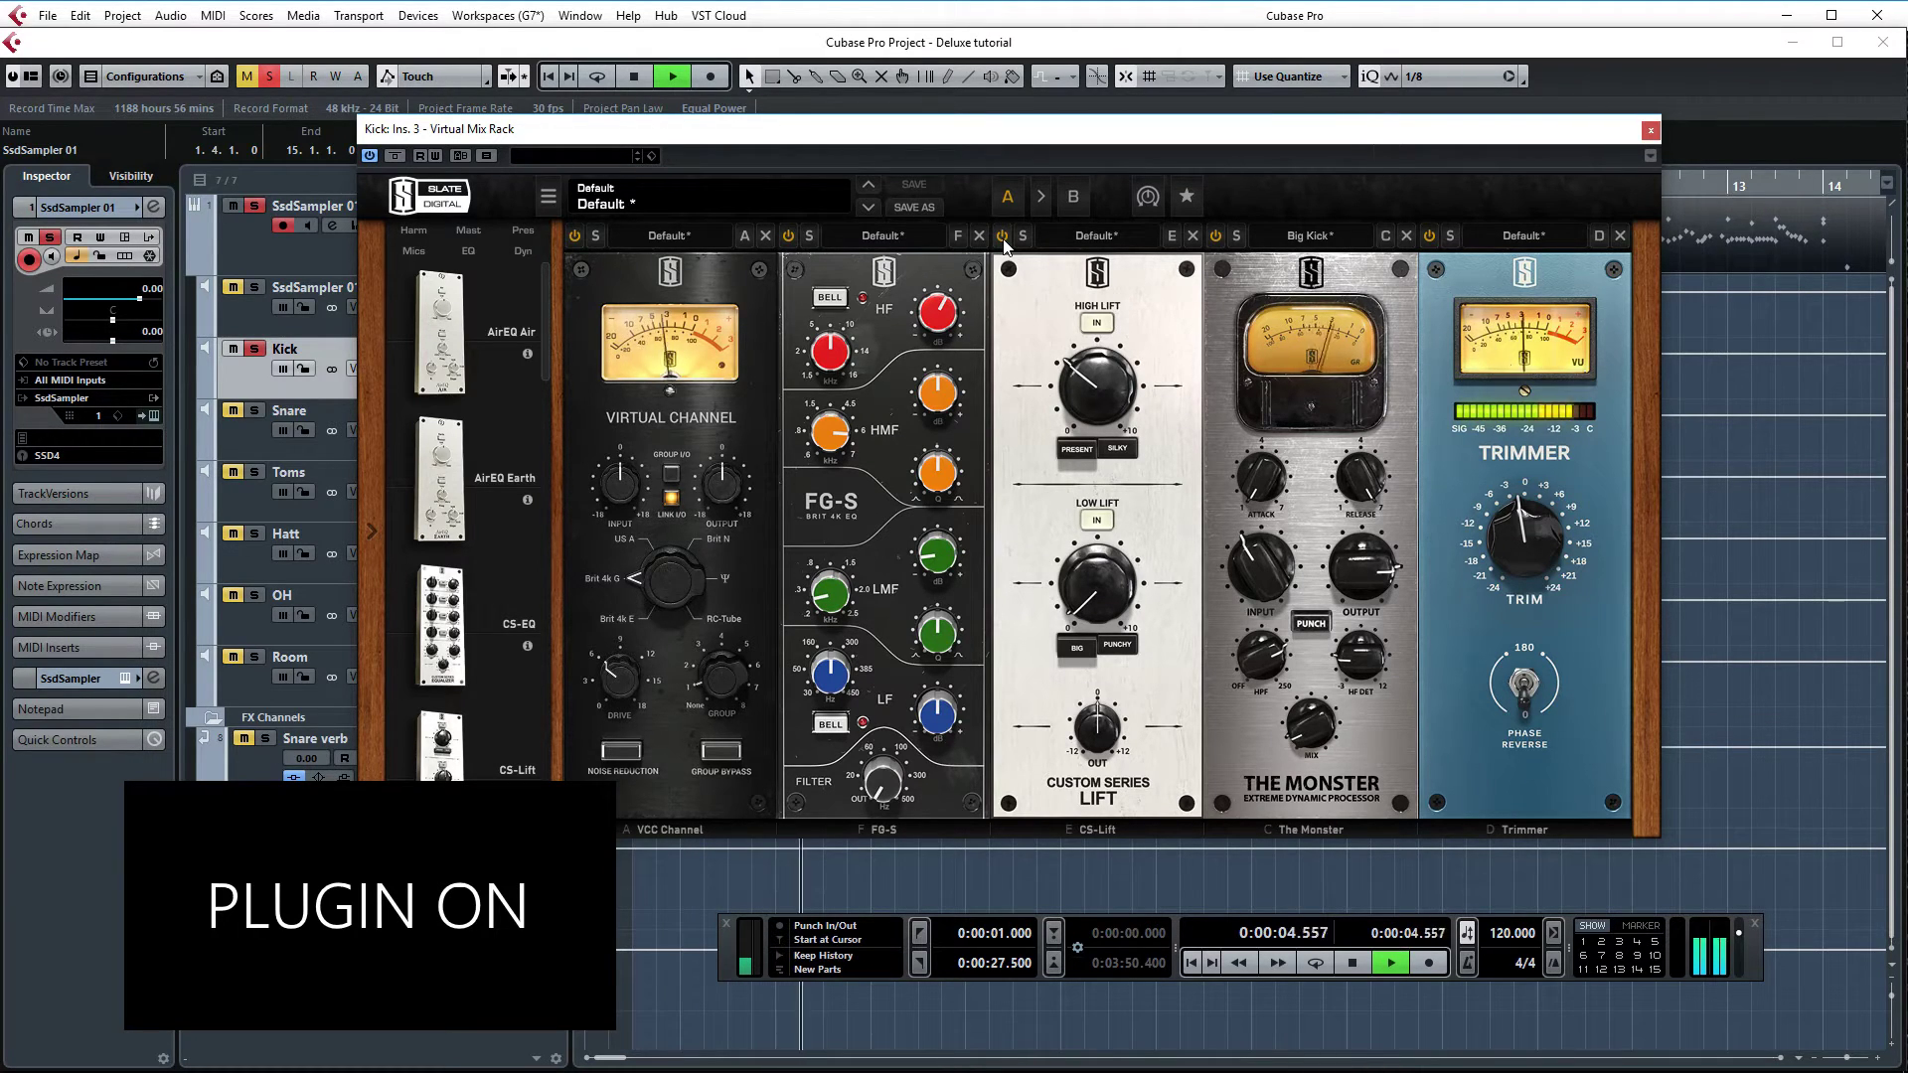
left_click(1003, 239)
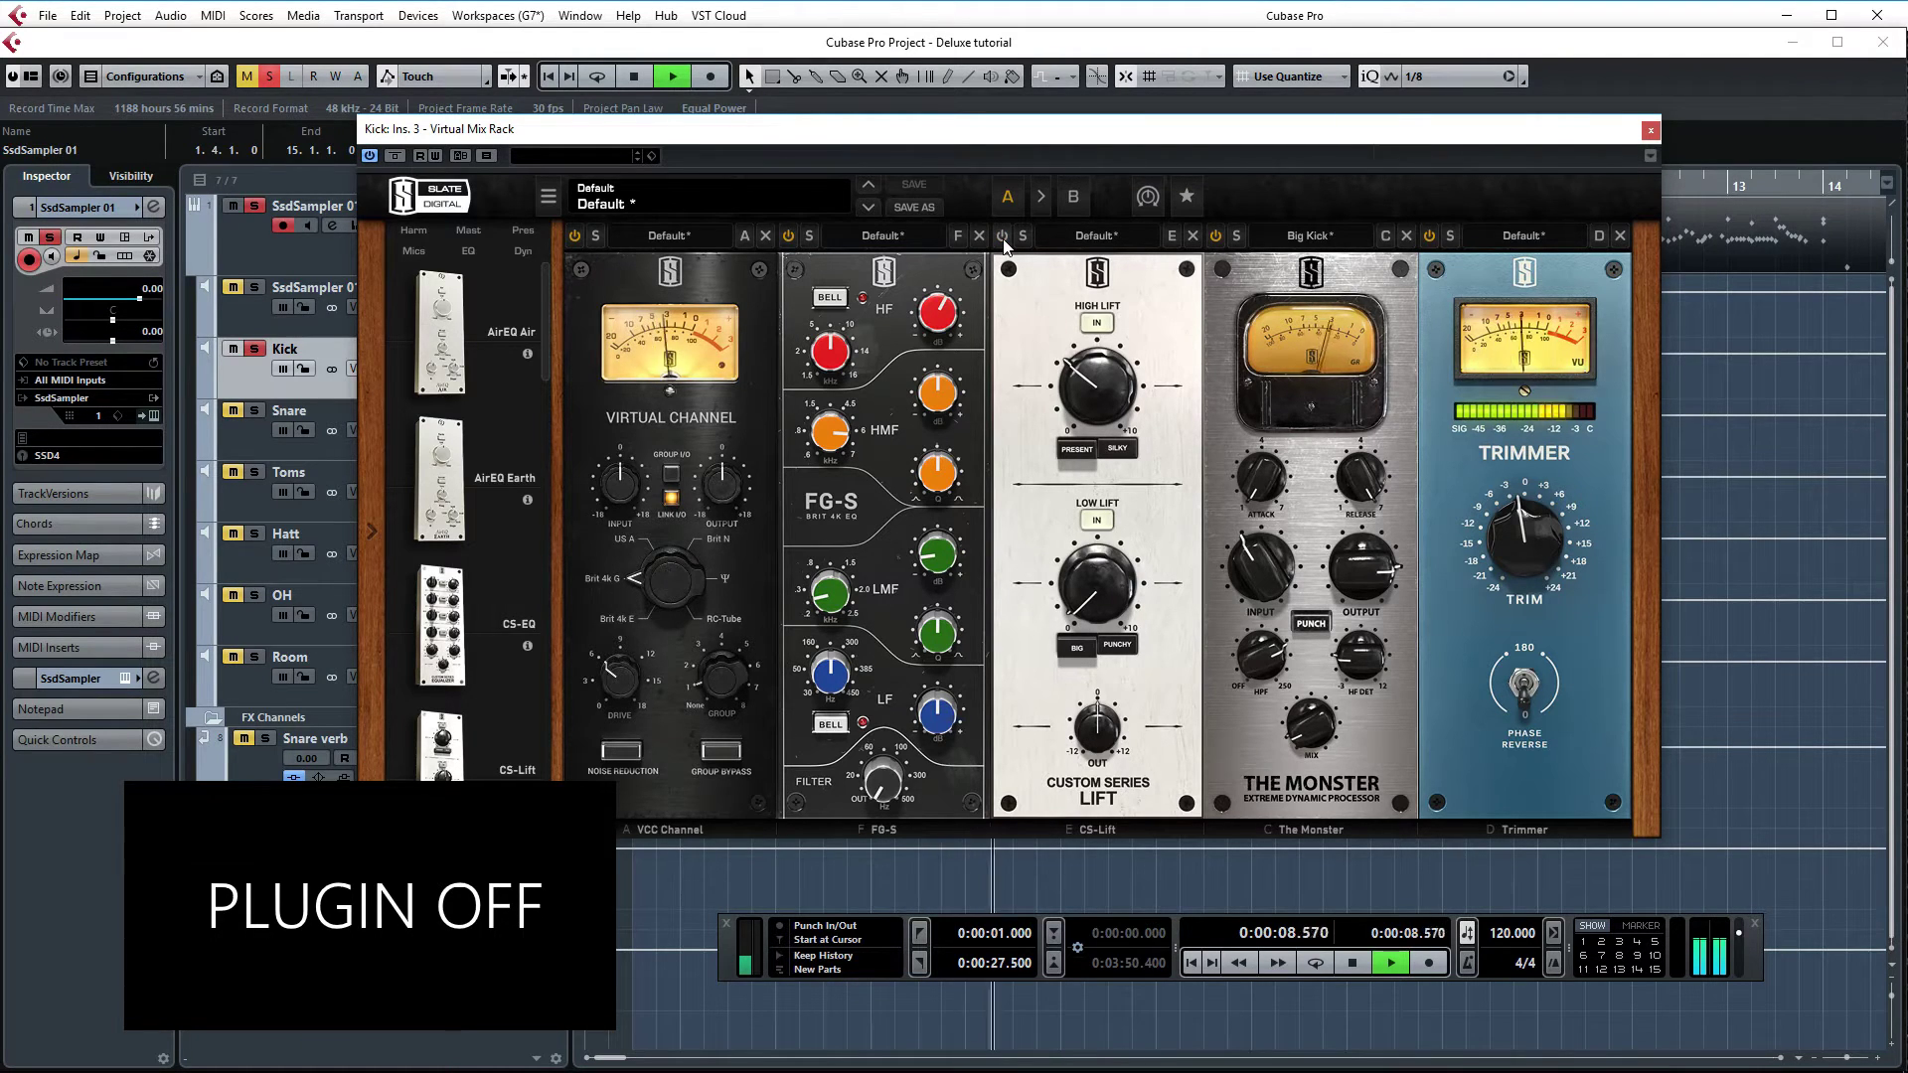
left_click(1003, 239)
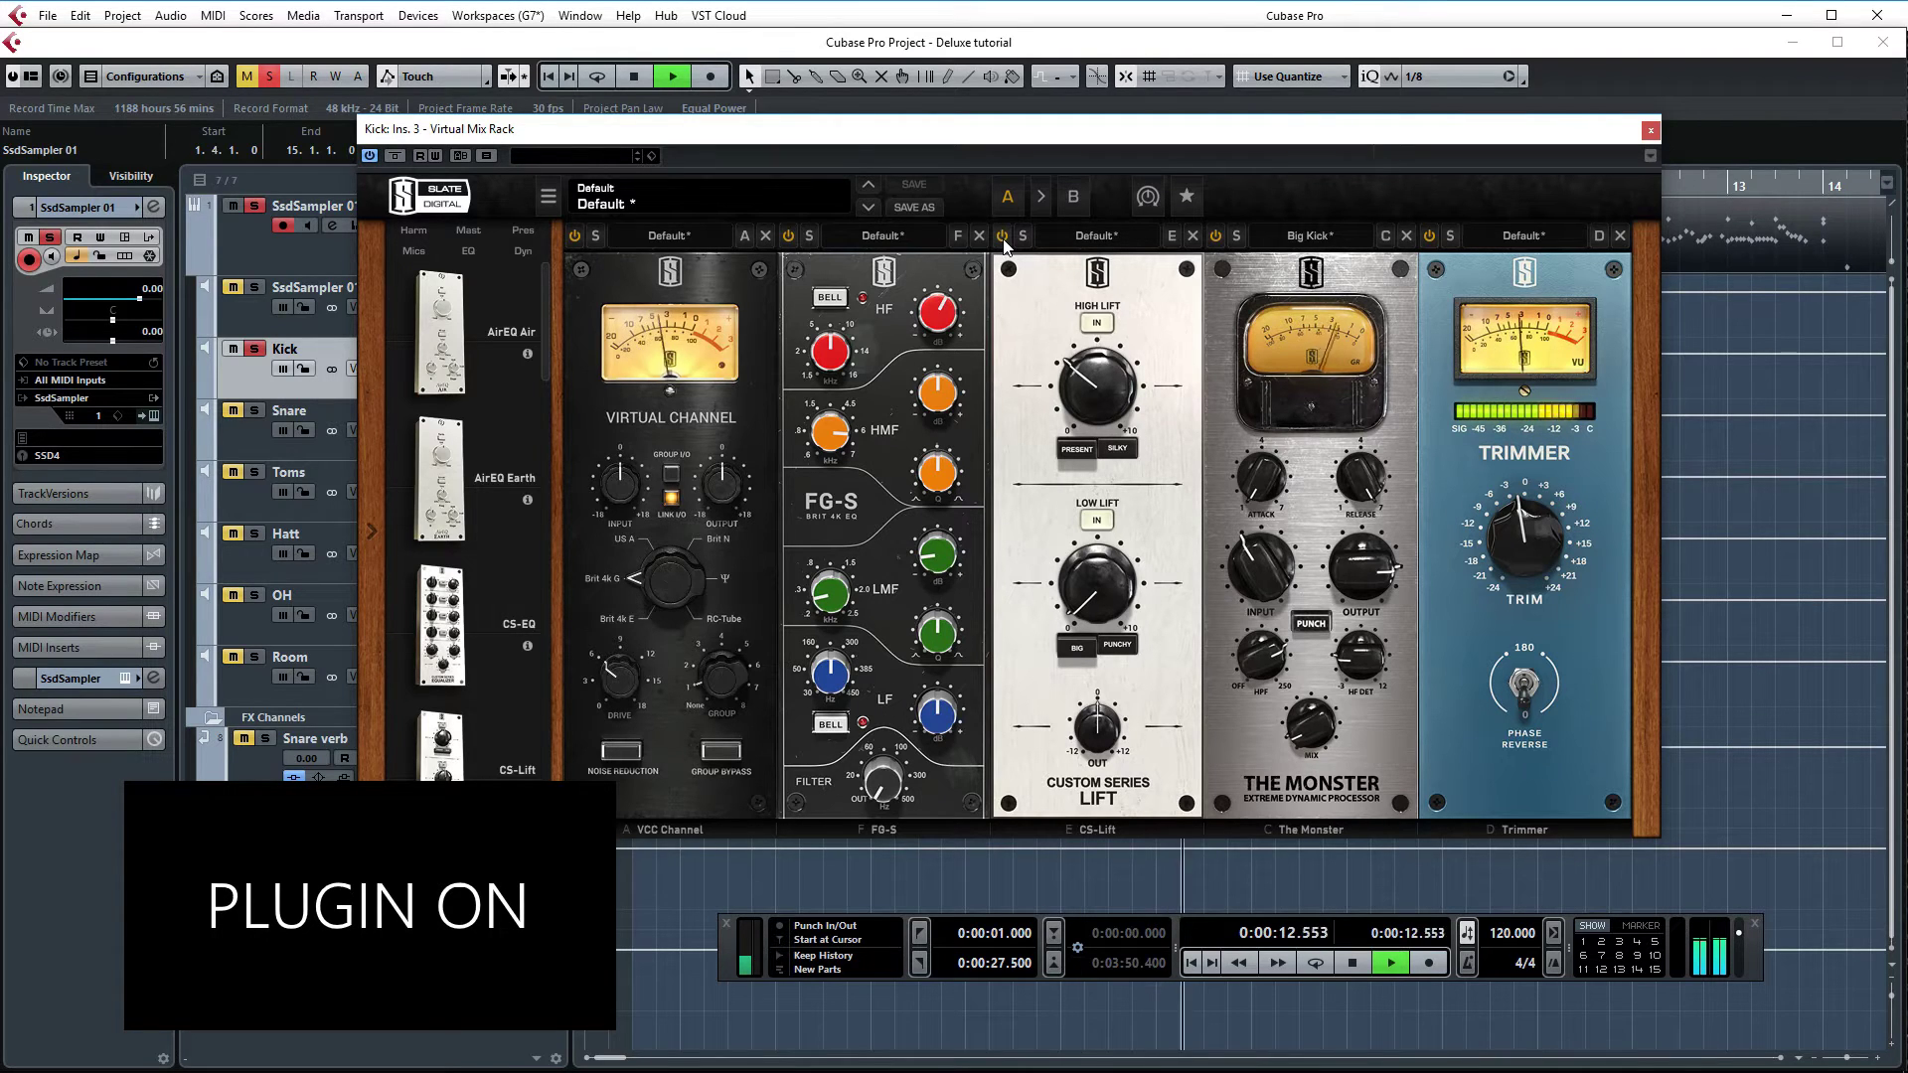
left_click(1004, 242)
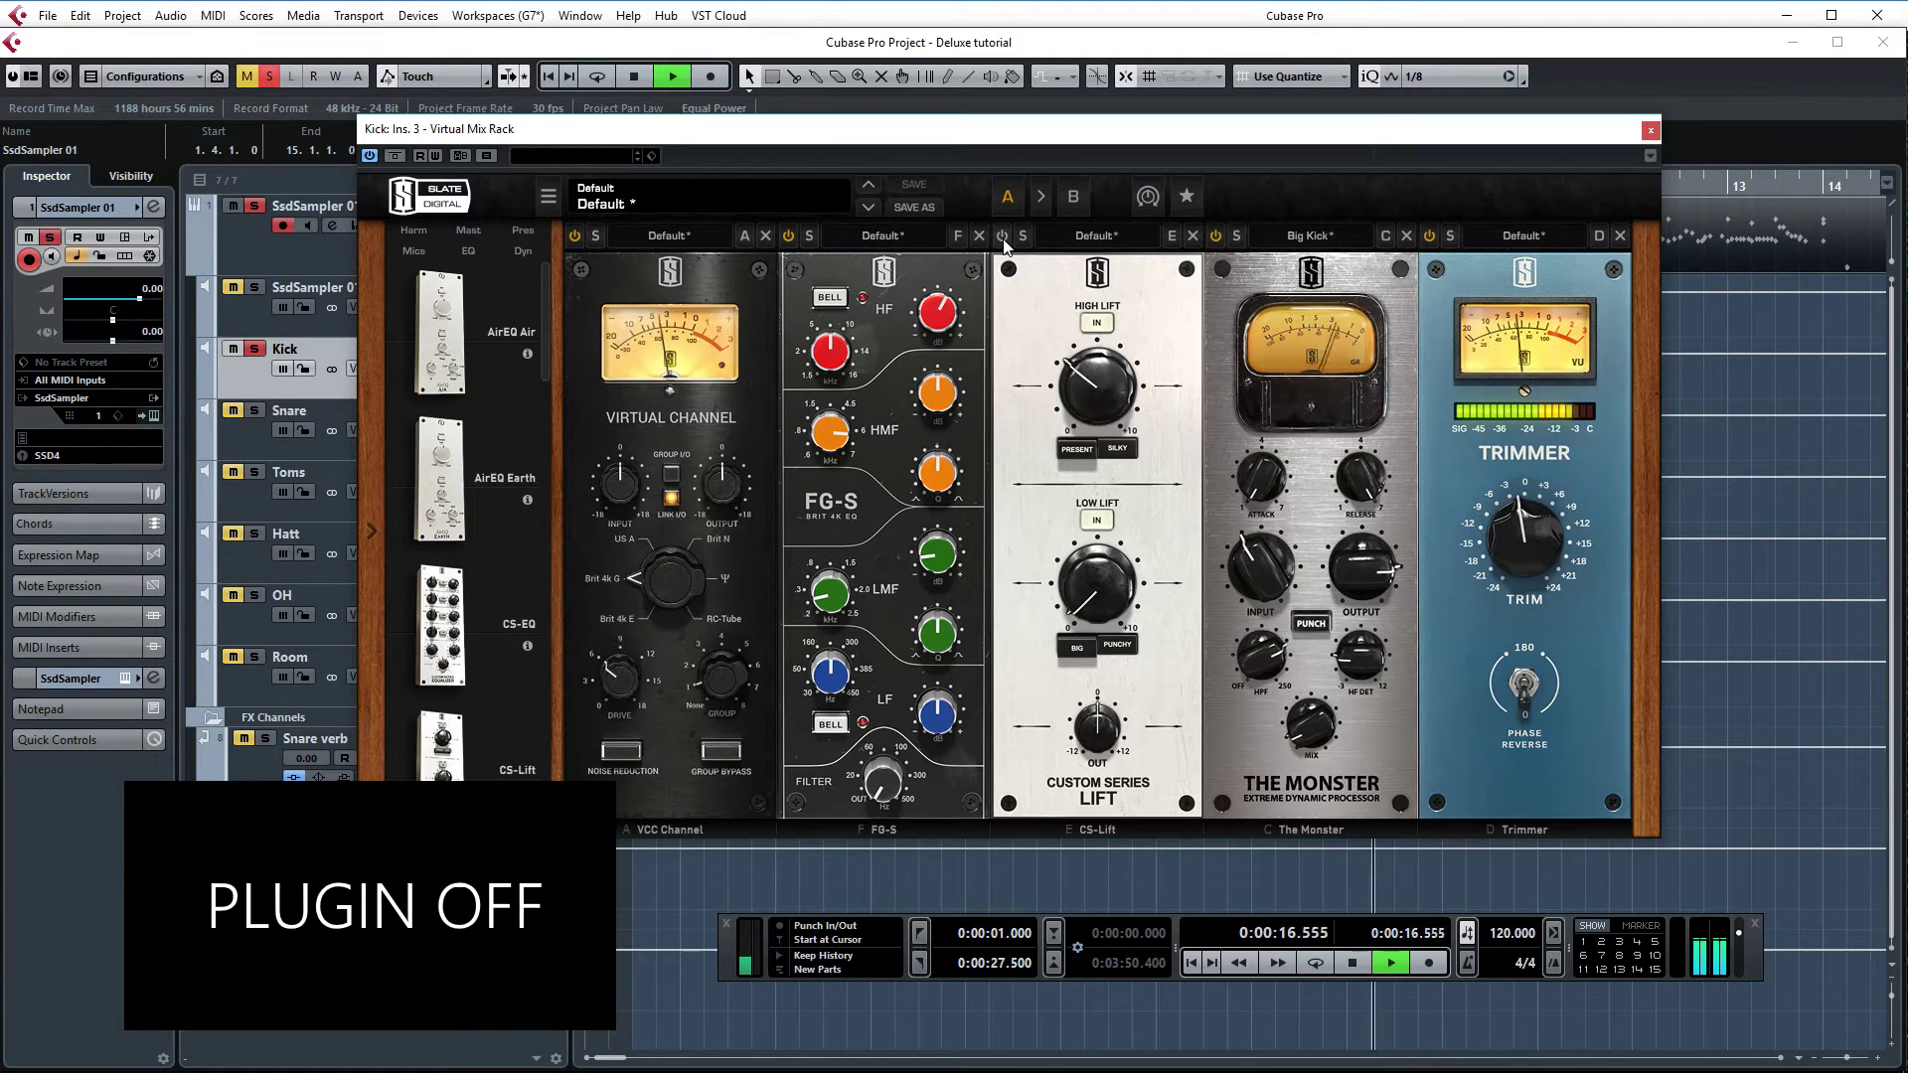
key("space")
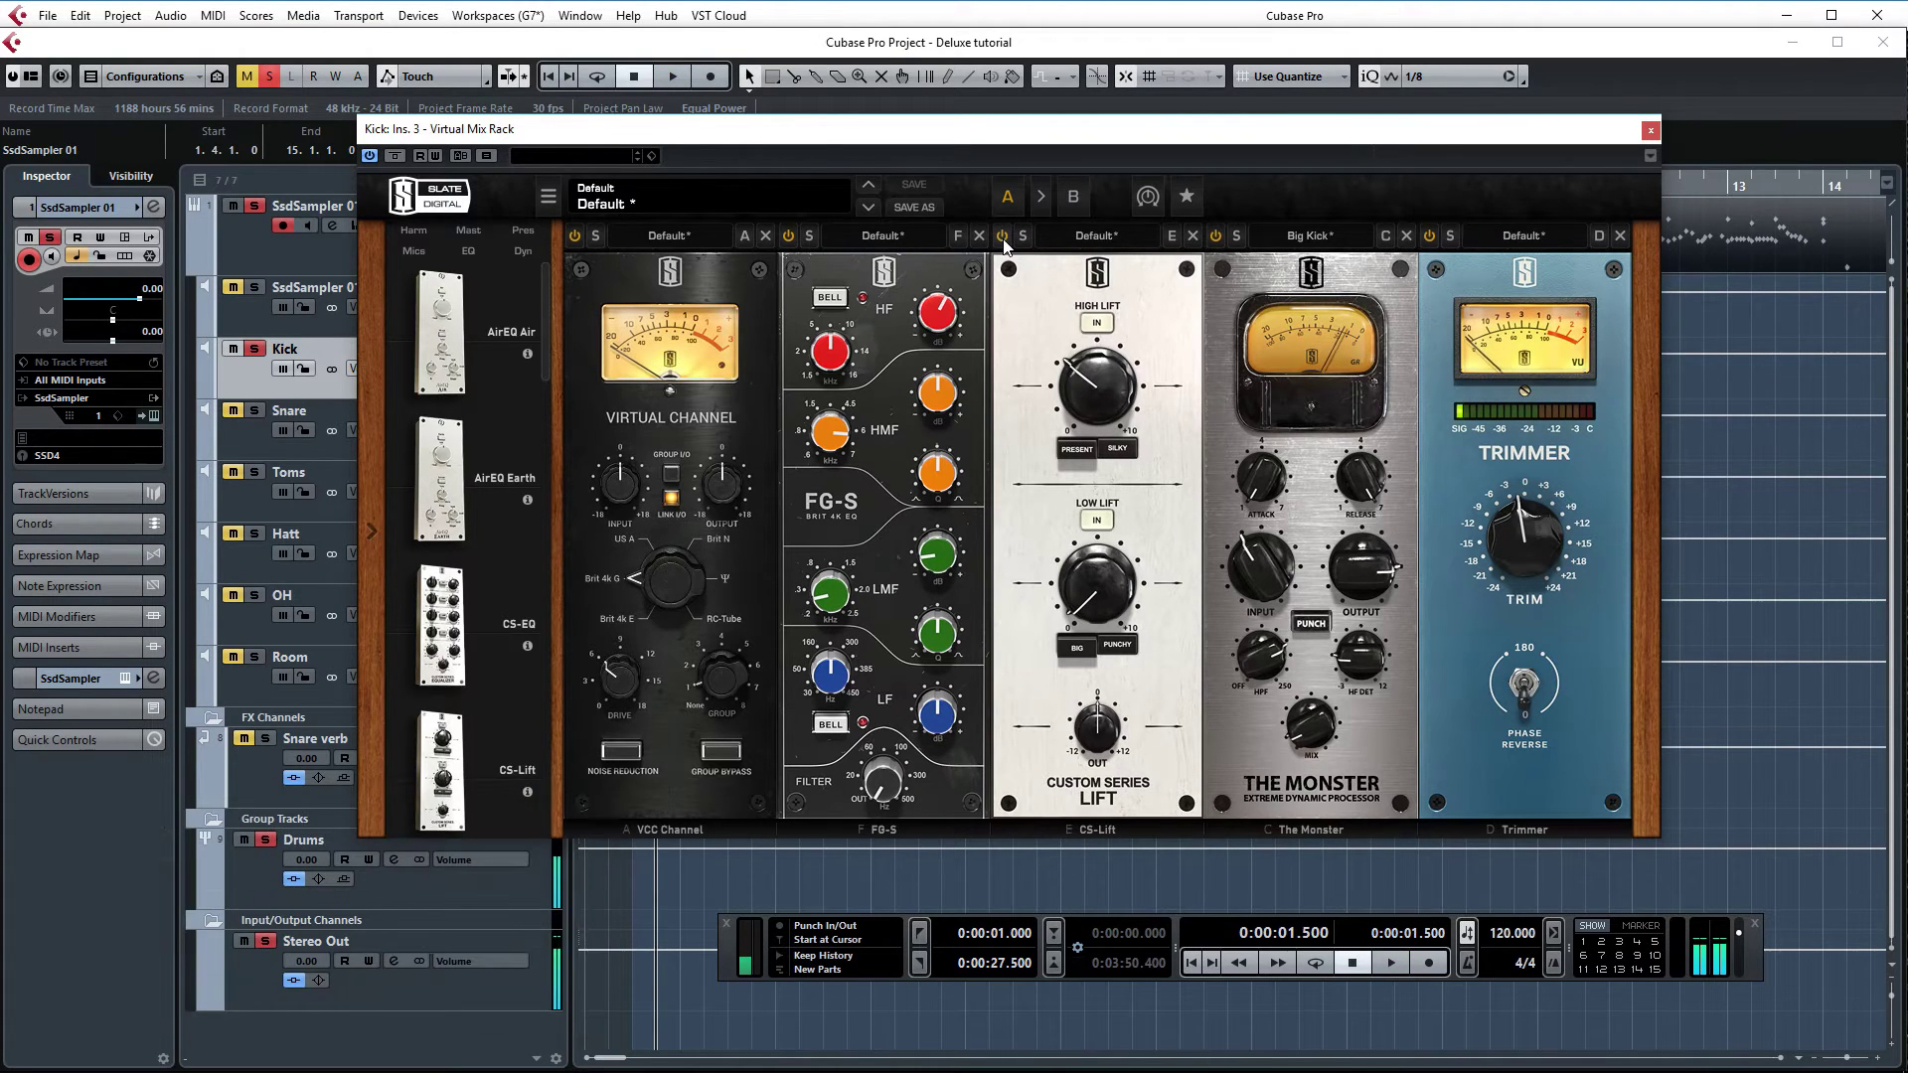
Bypass The Monster on the kick's mix rack during a playback pass
mouse_move(1100, 407)
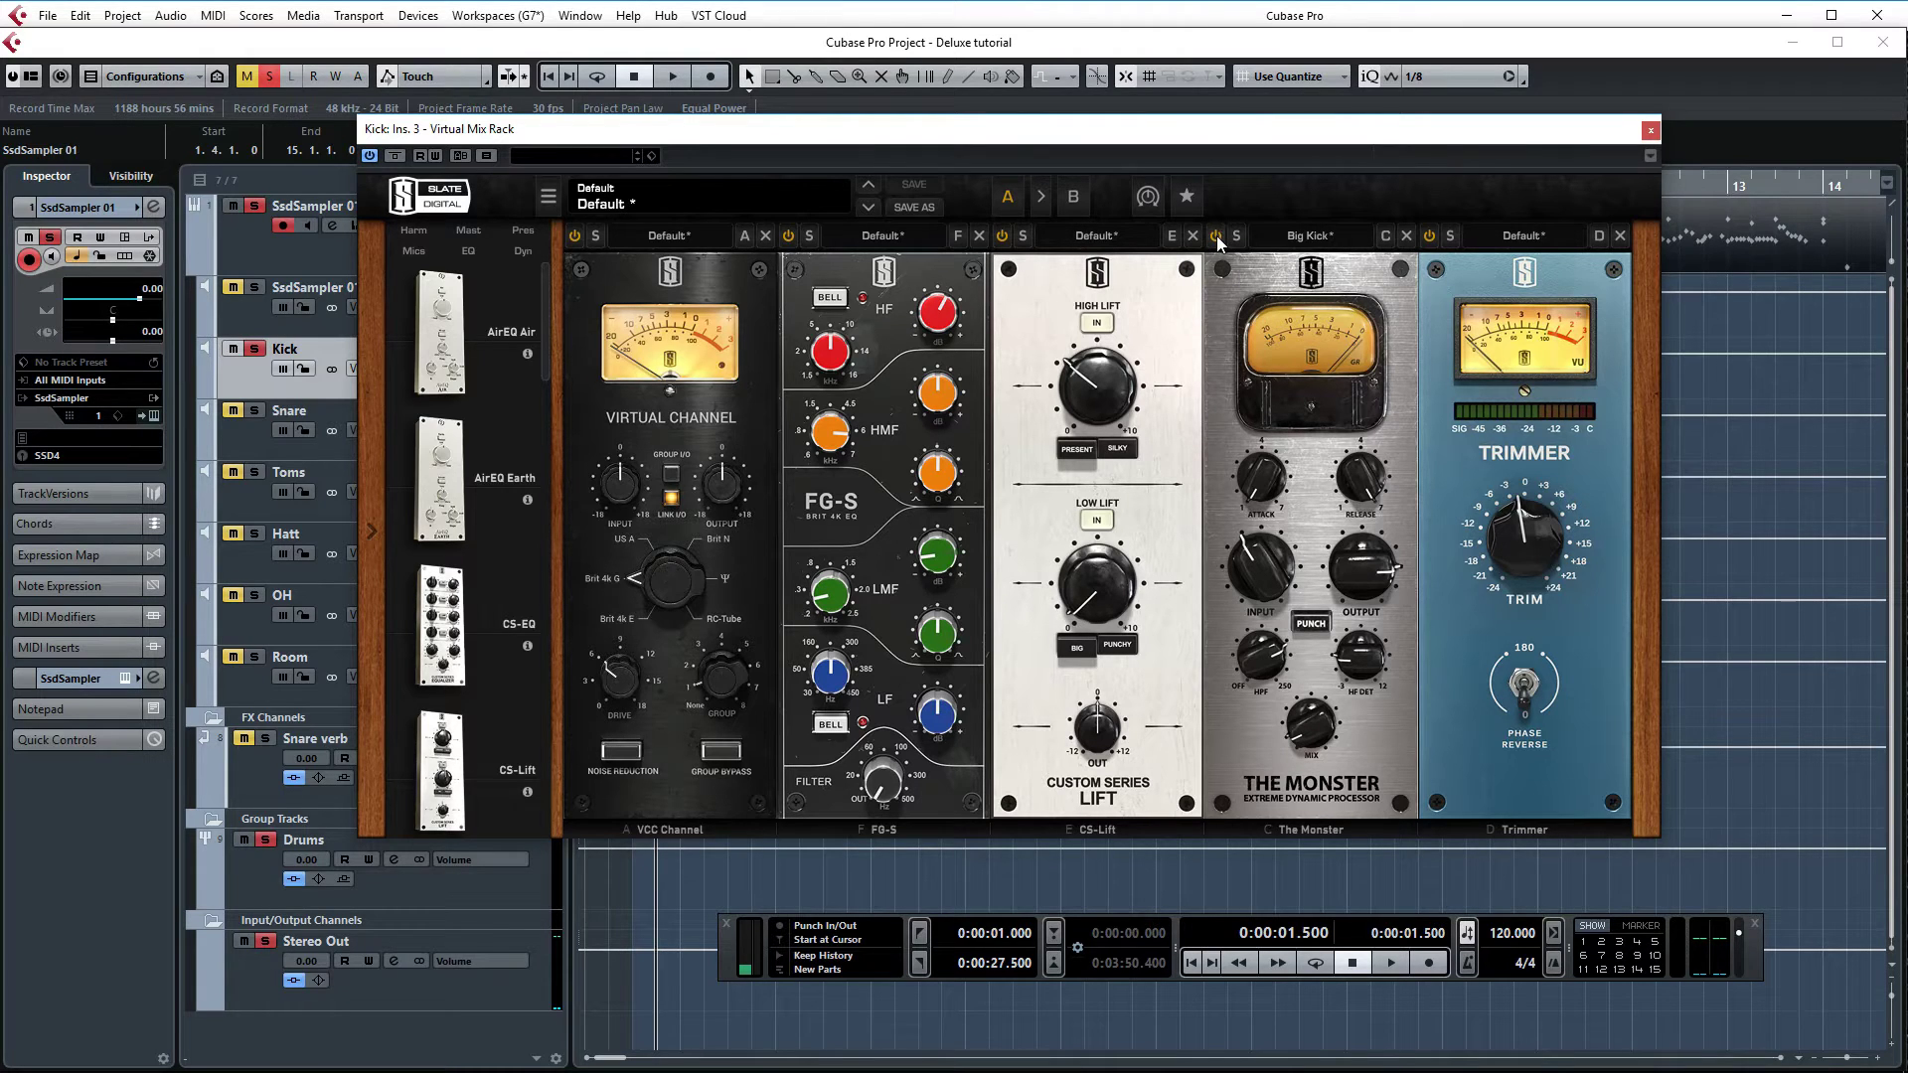
key("space")
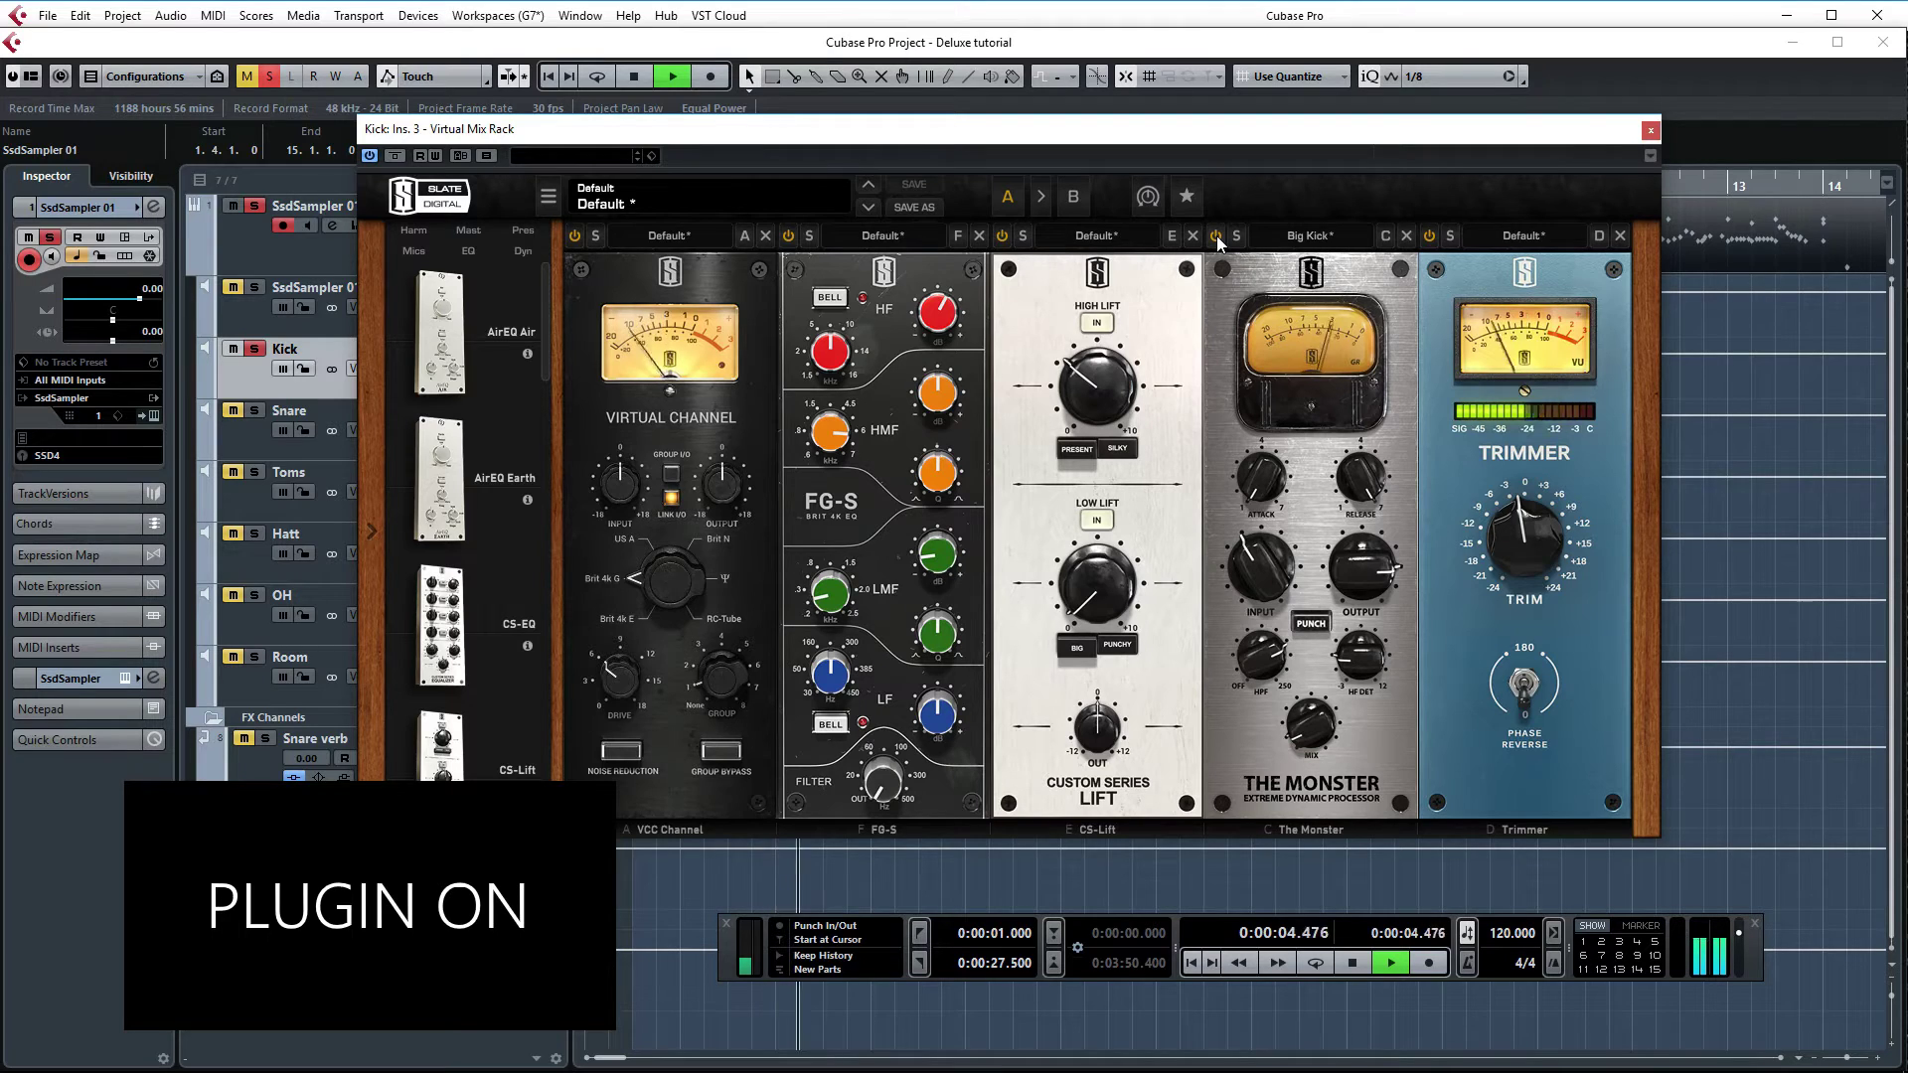
left_click(1216, 235)
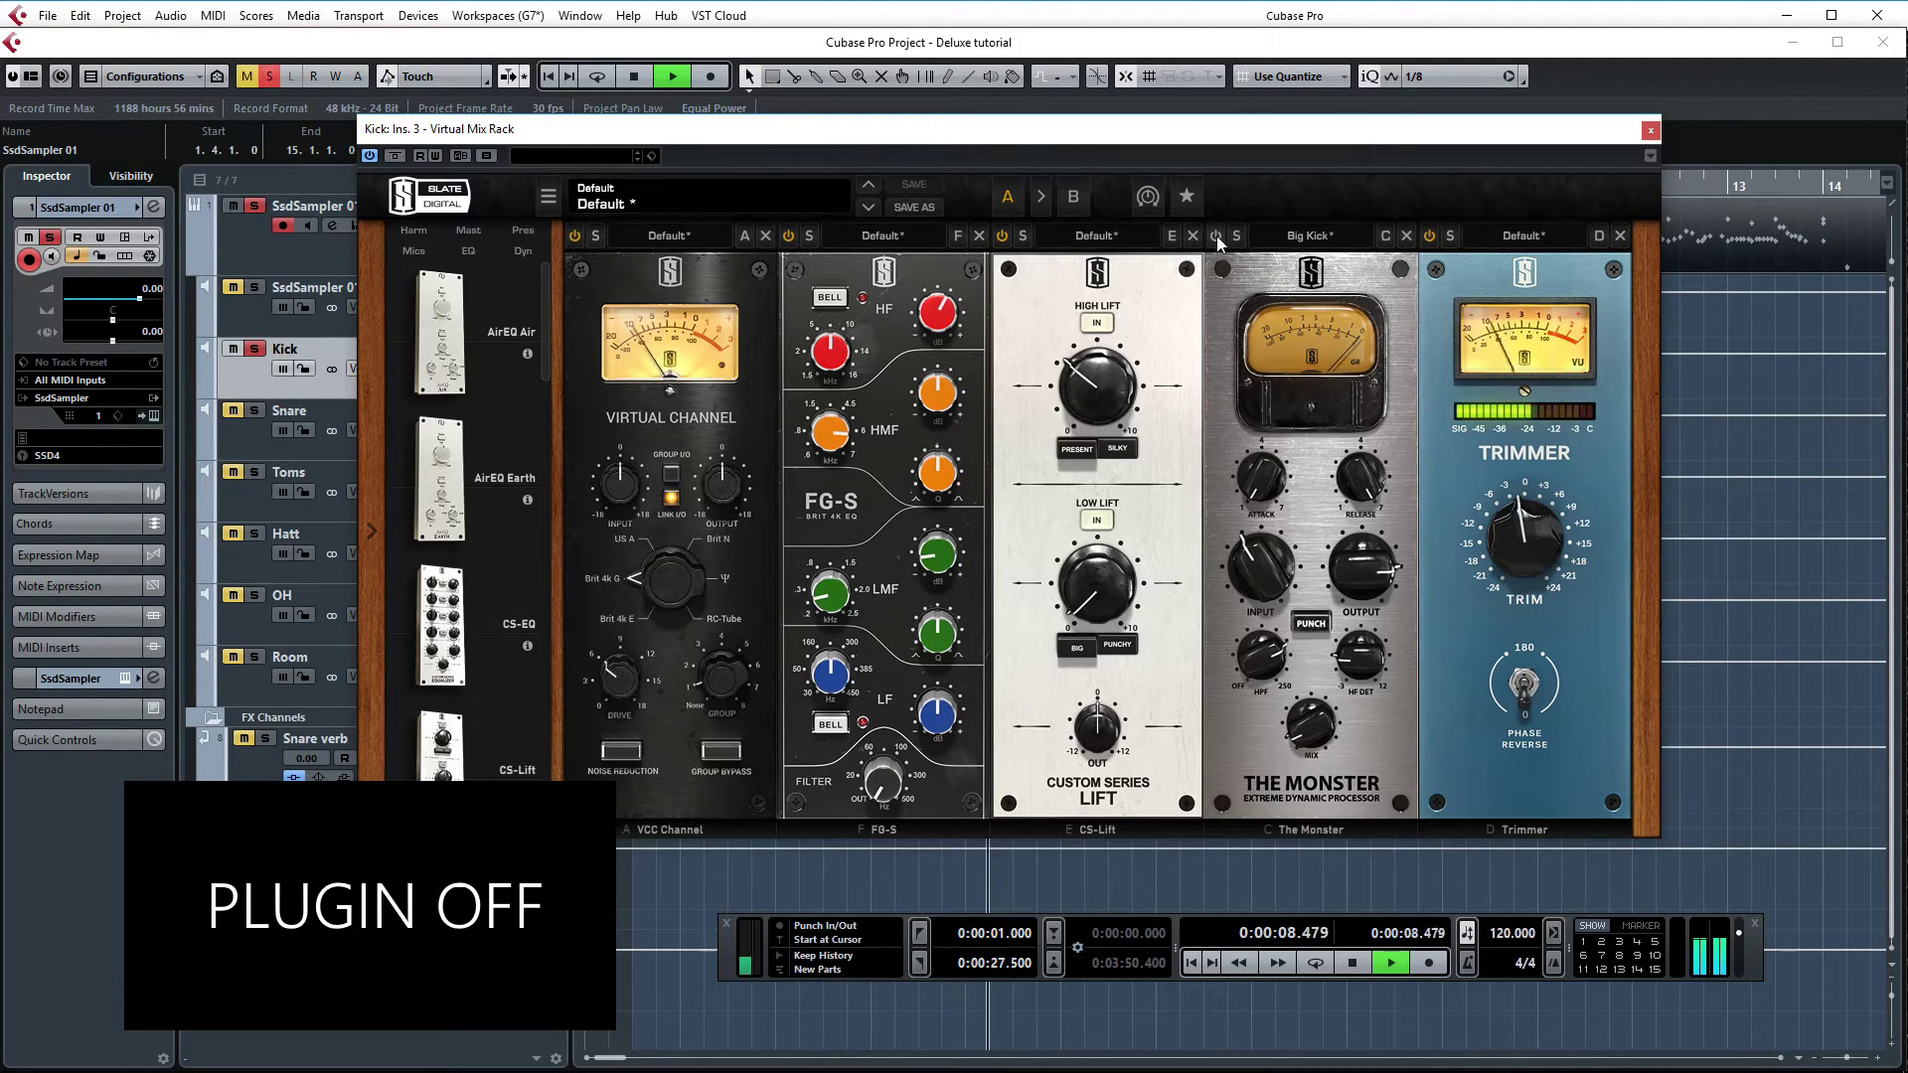
key("space")
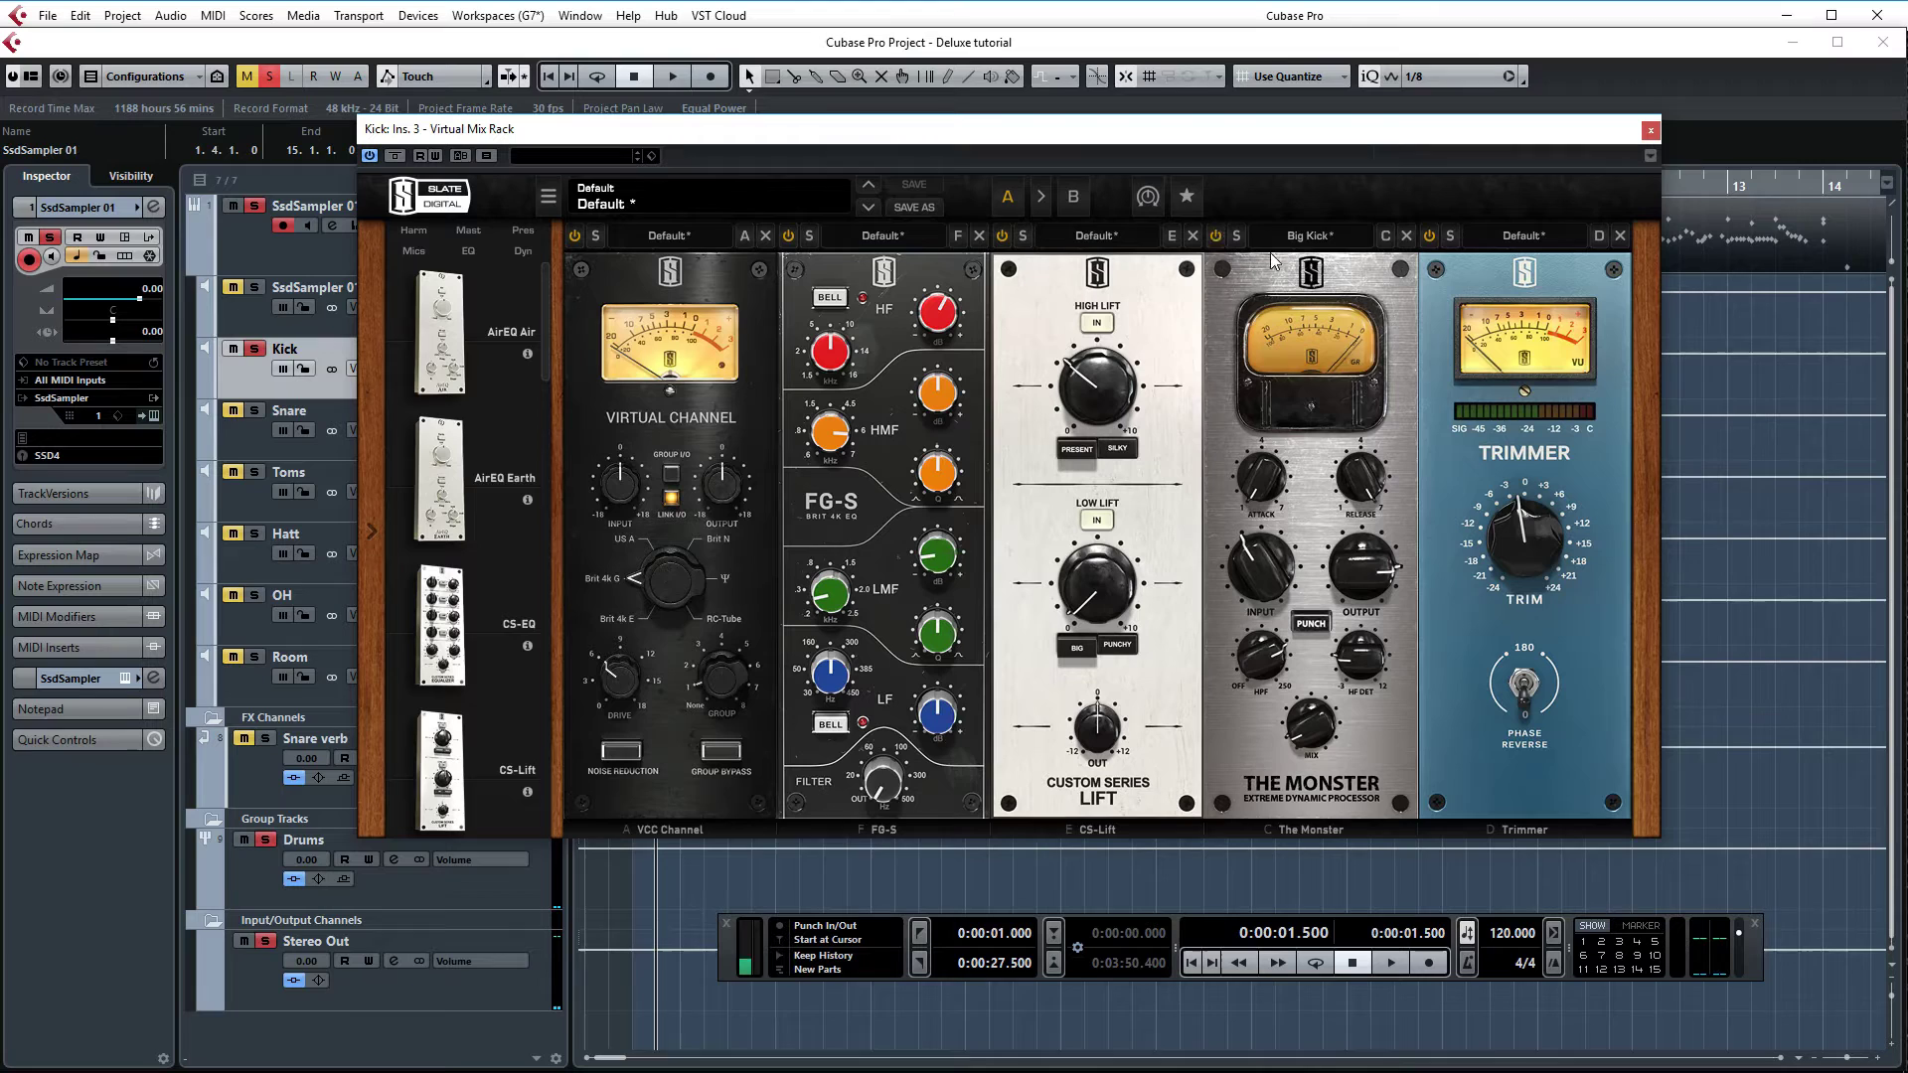
Close the kick's mix rack, open the Snare channel settings, and audition the snare
left_click(1650, 131)
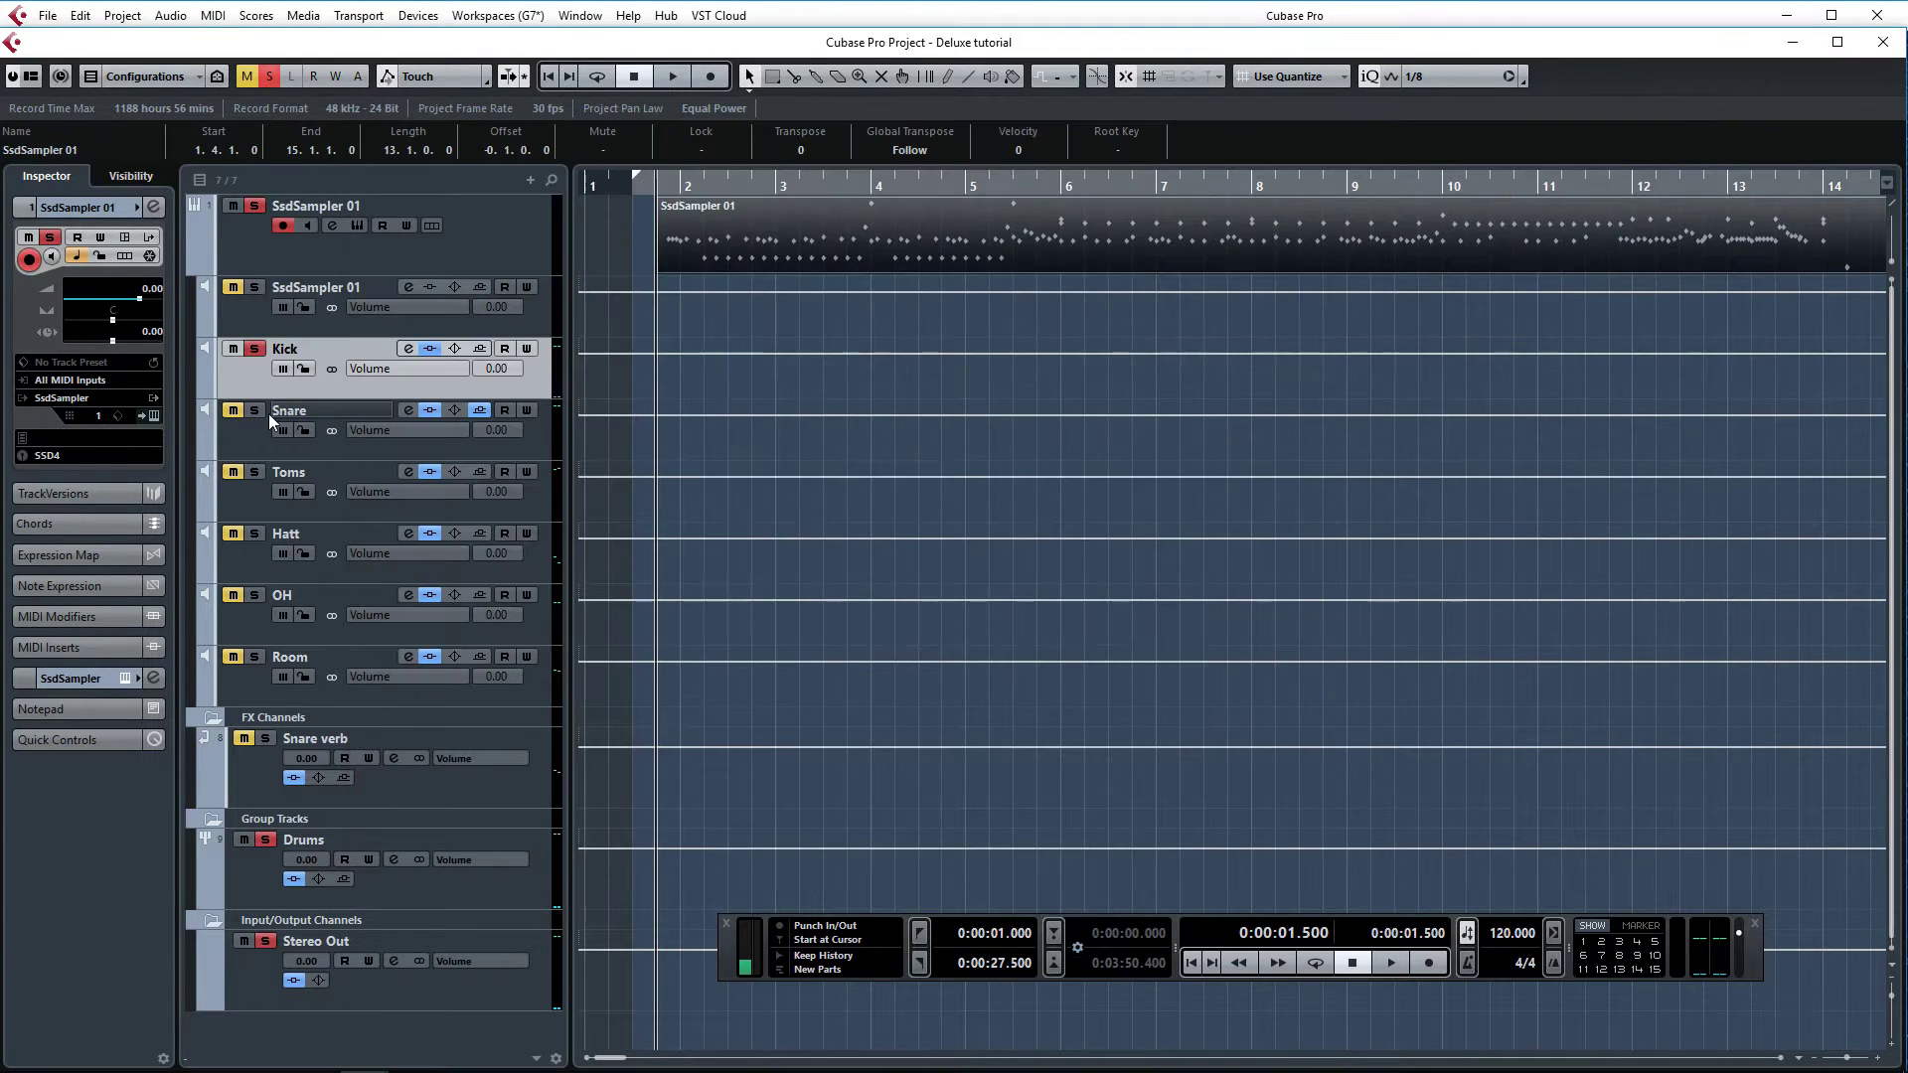
left_click(410, 411)
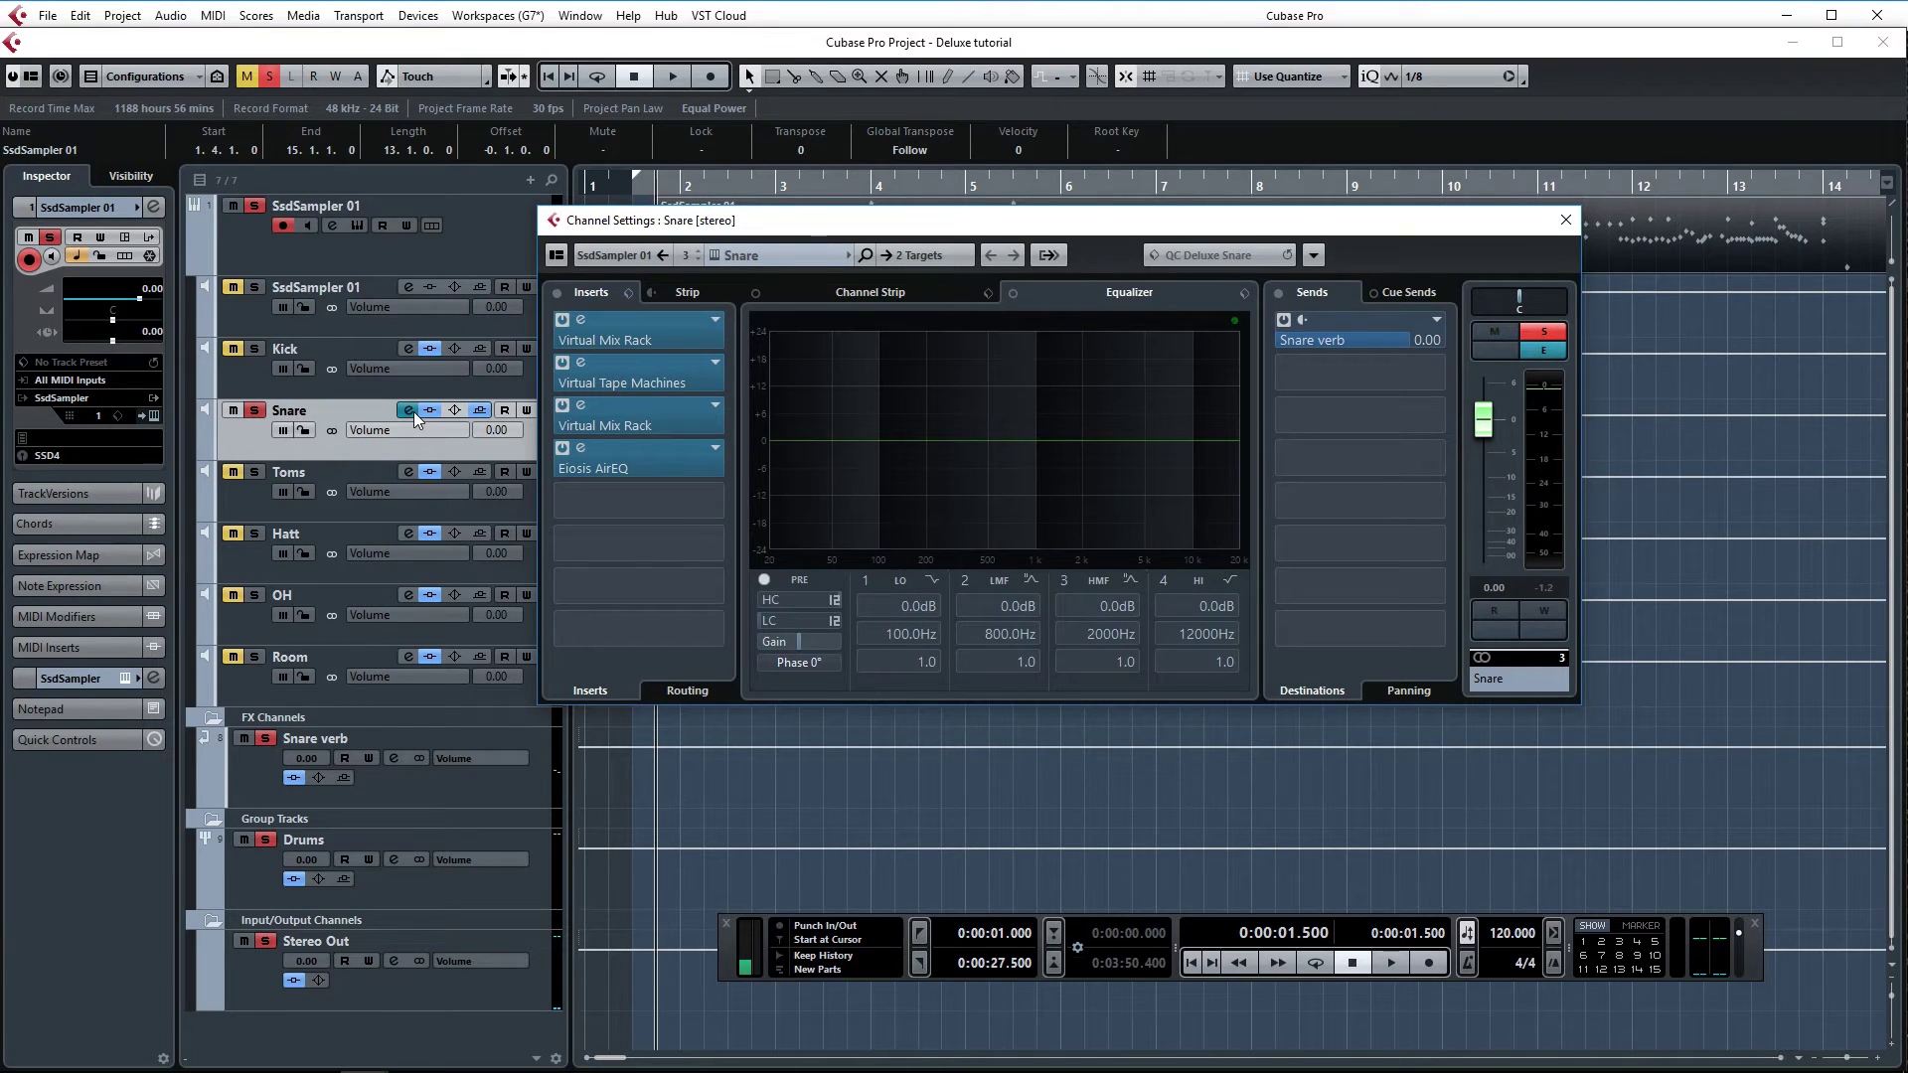
key("space")
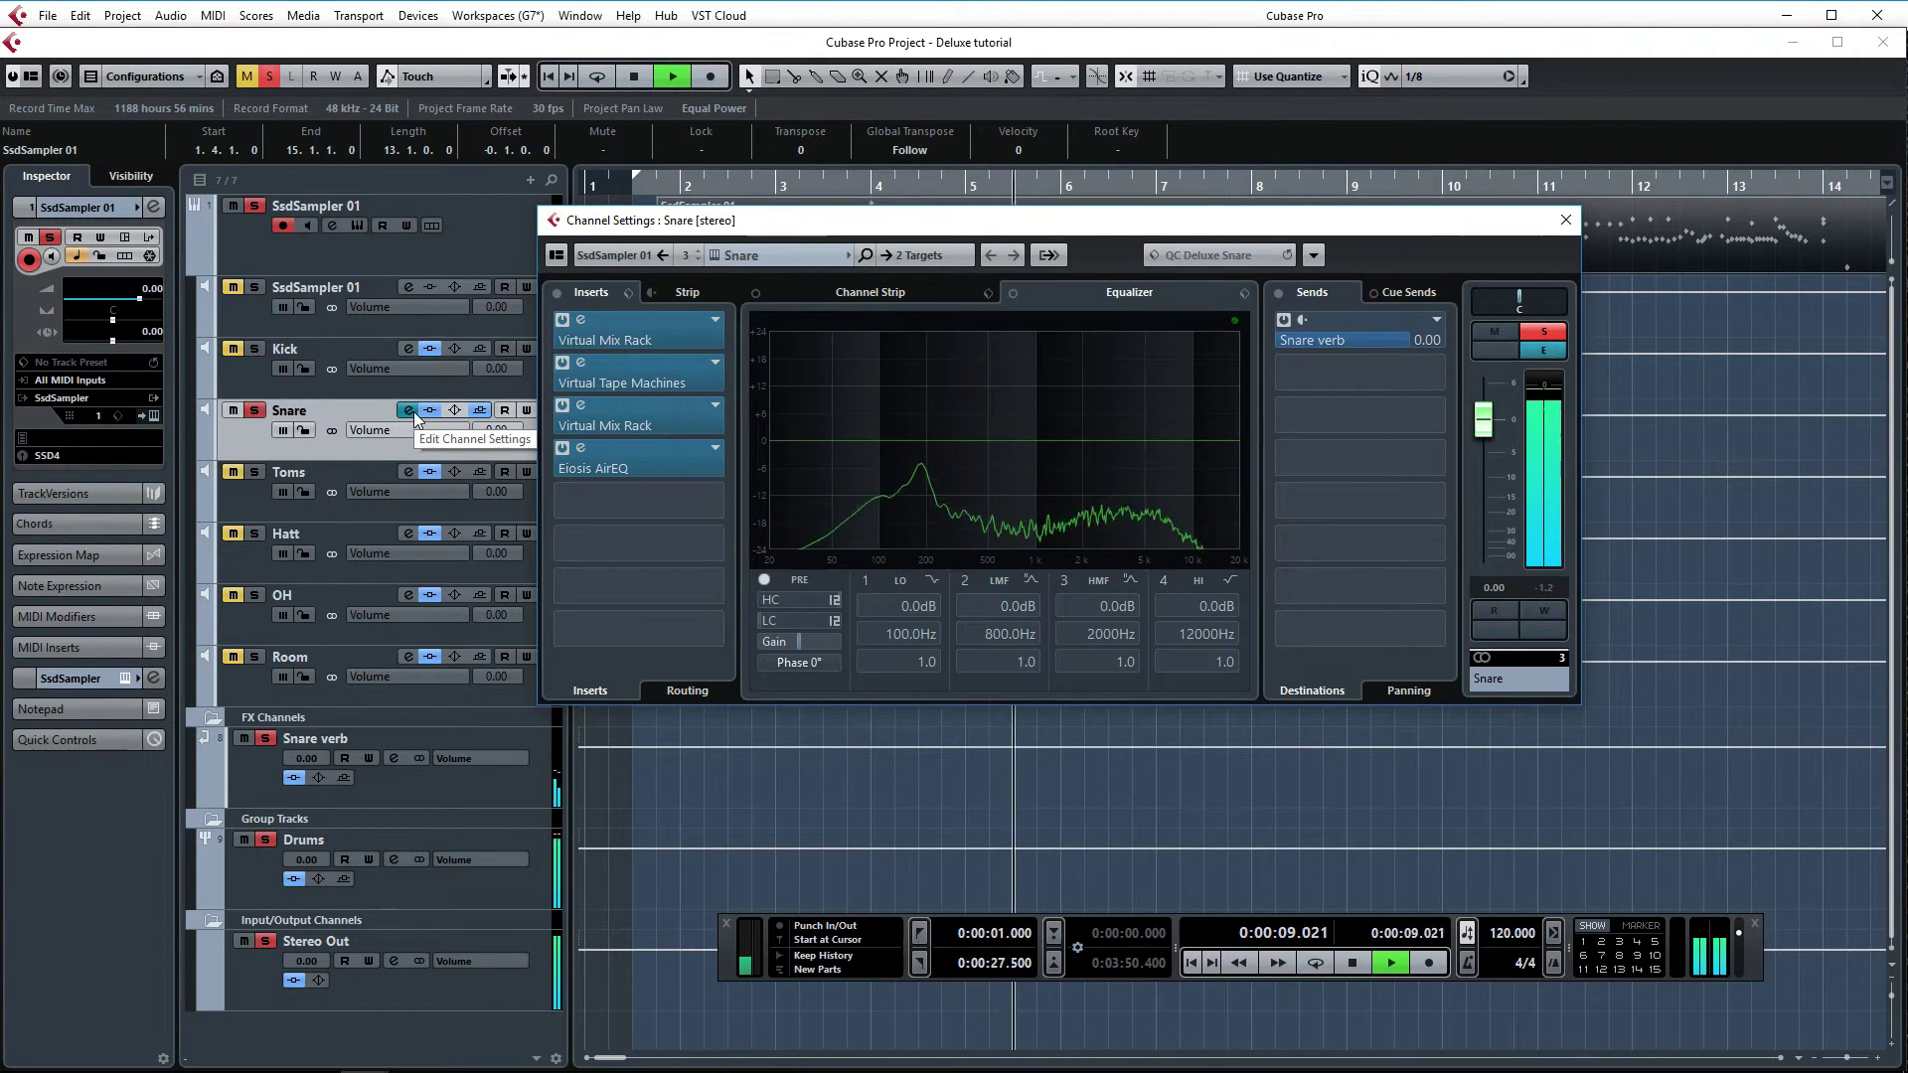
key("space")
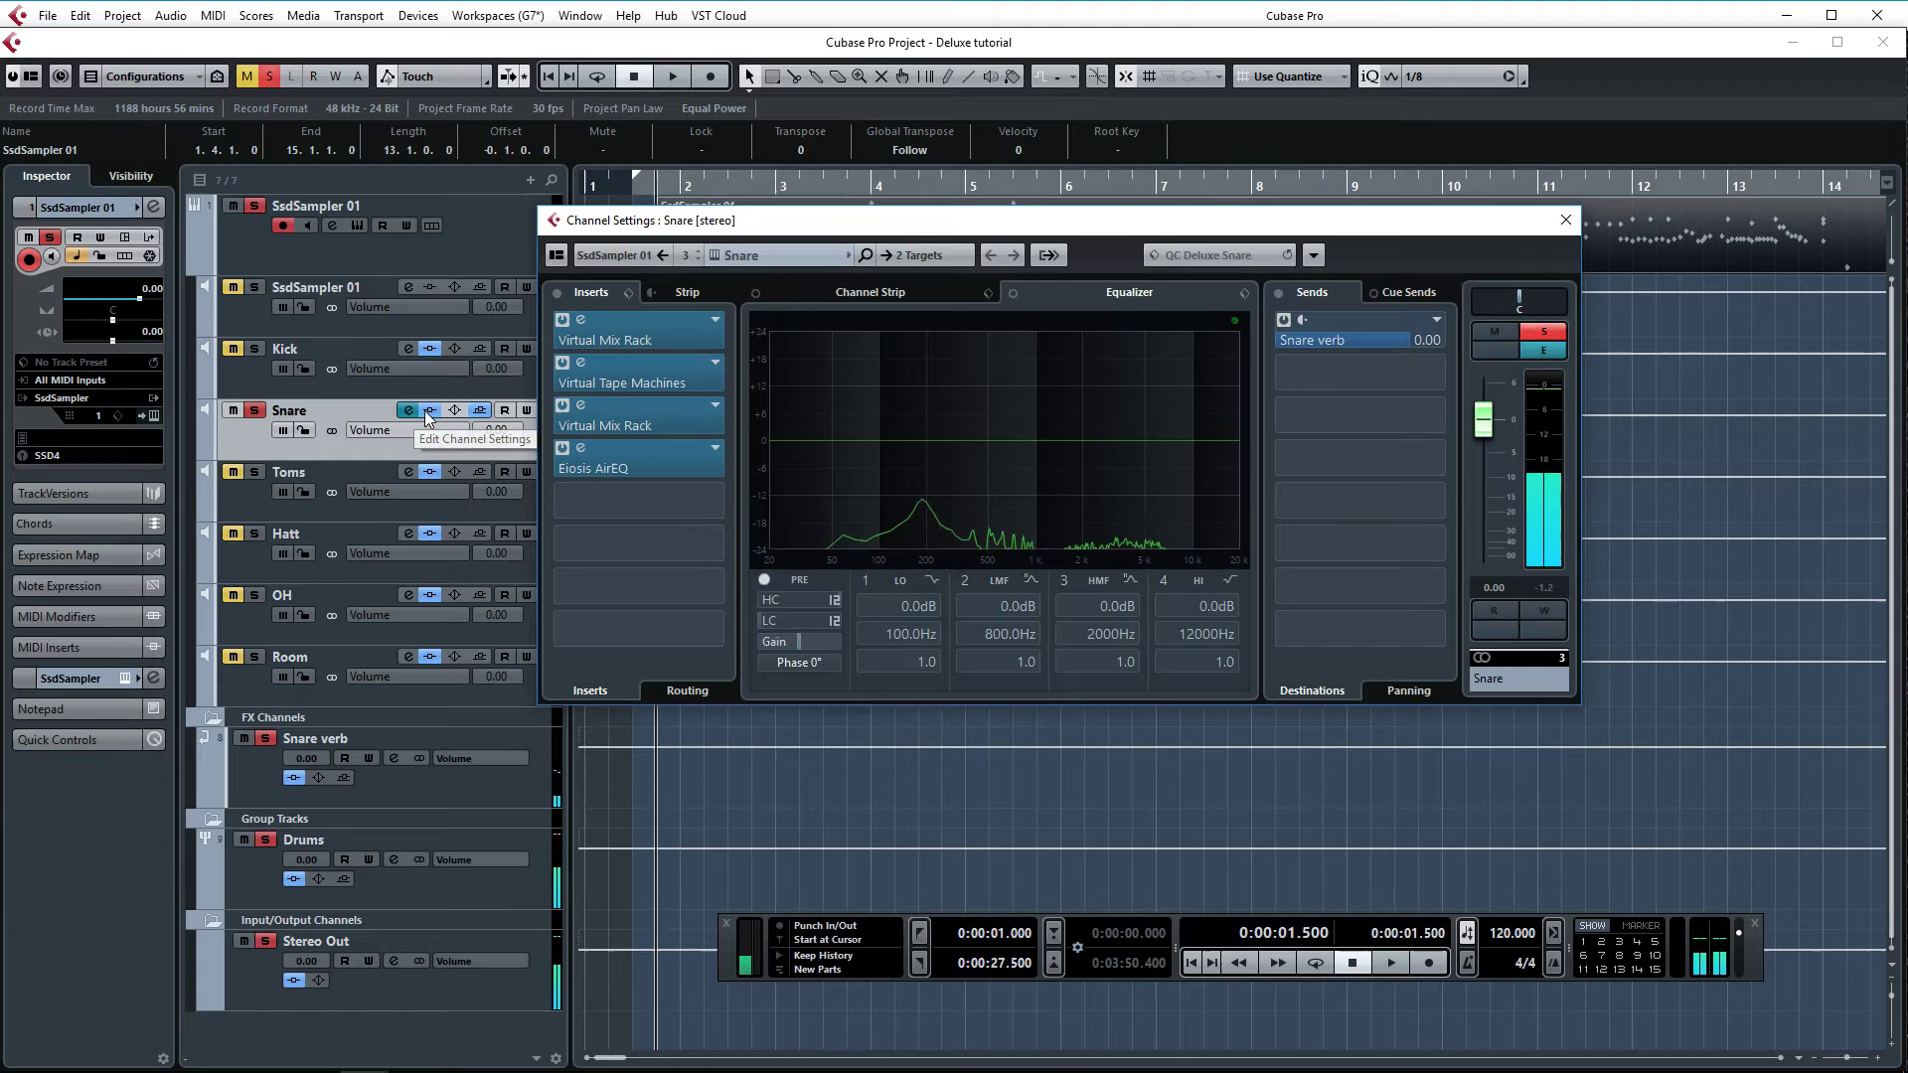
Audition again with the Snare settings closed, then reopen them
left_click(430, 411)
key("space")
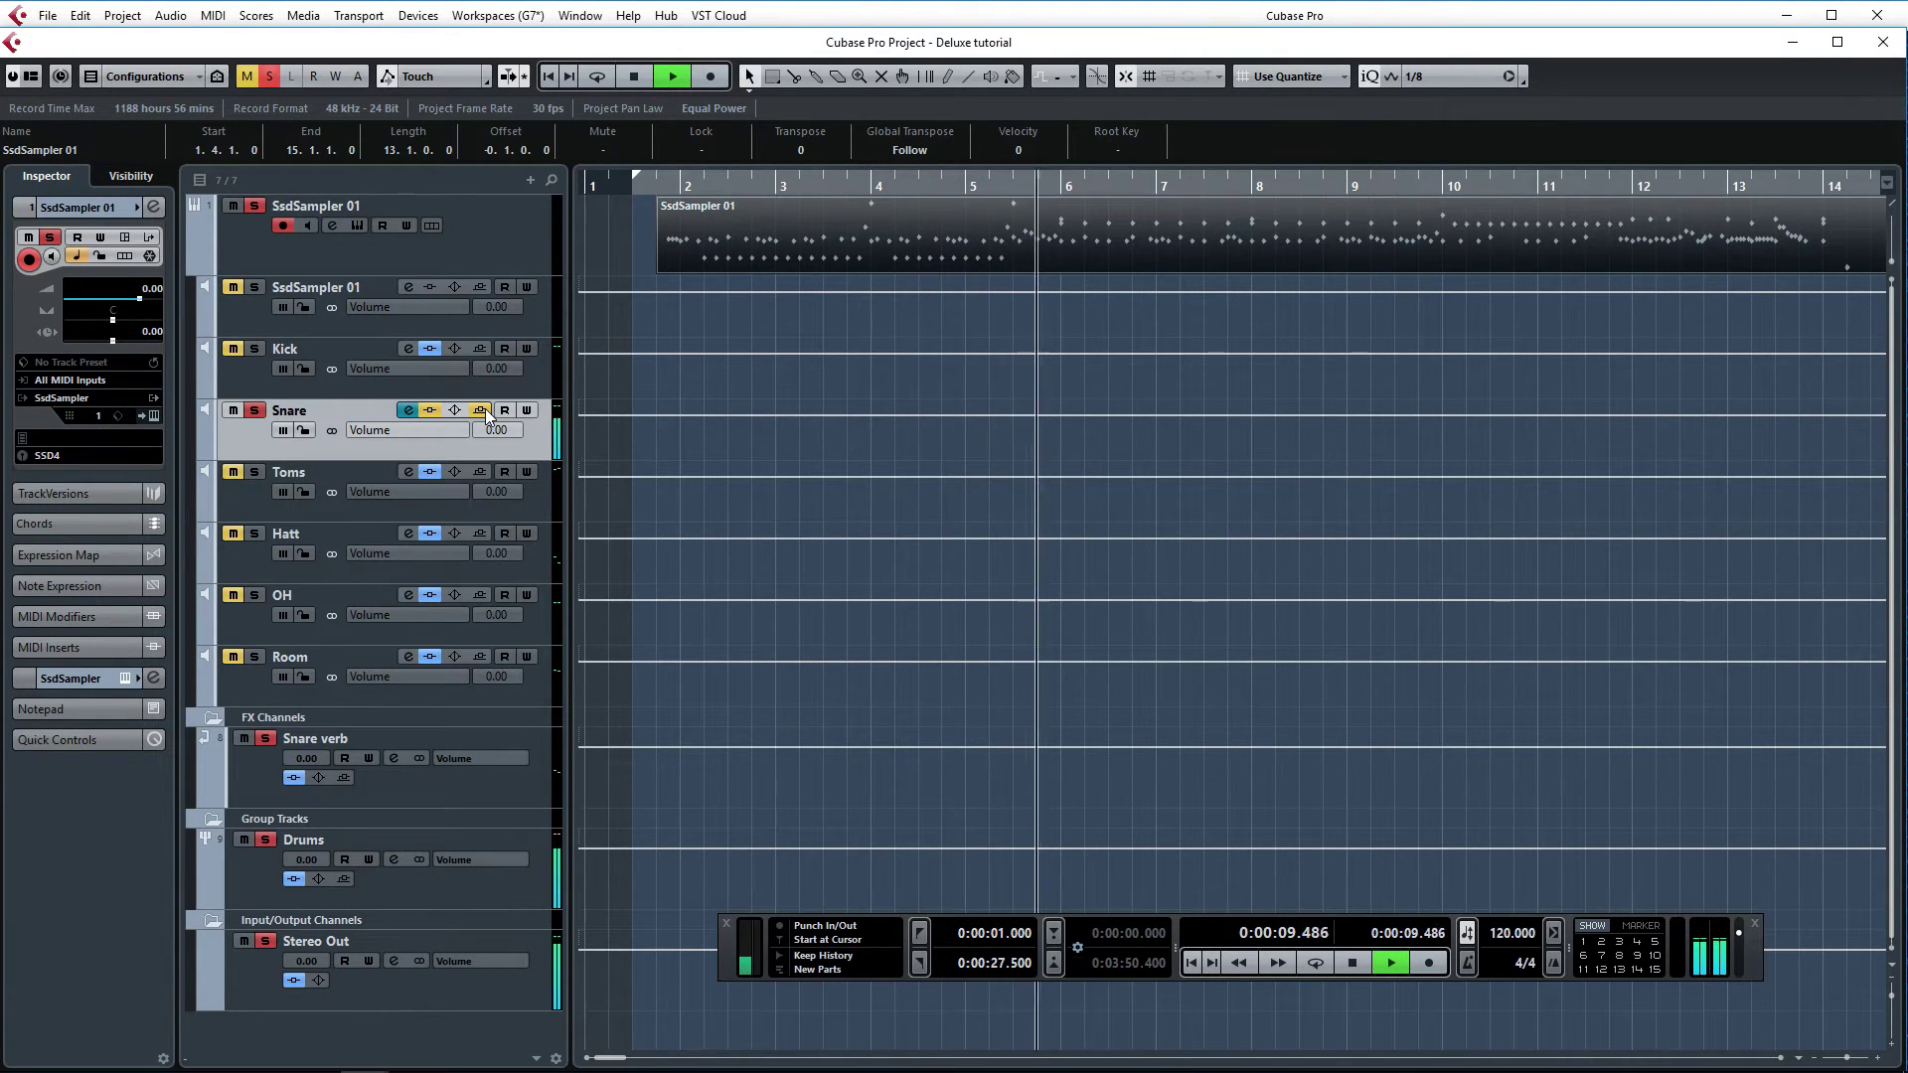
key("space")
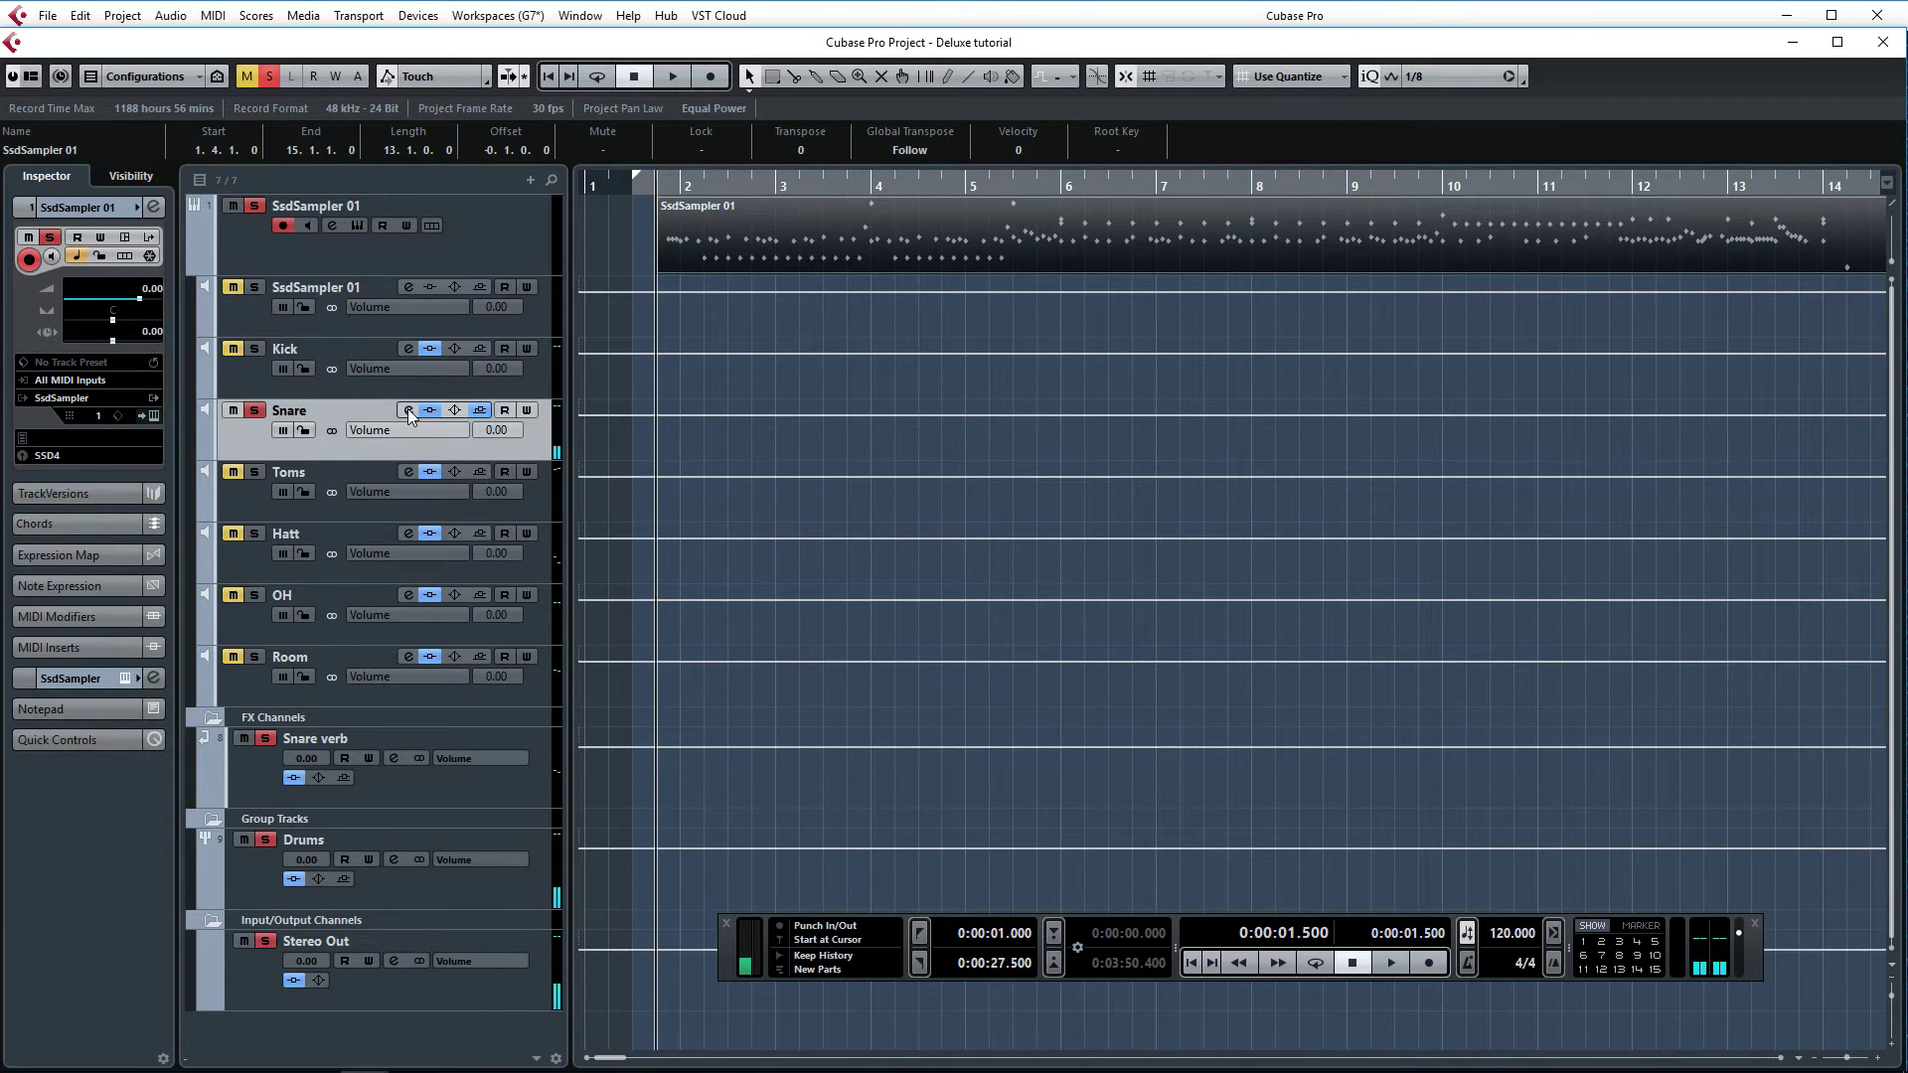
left_click(409, 411)
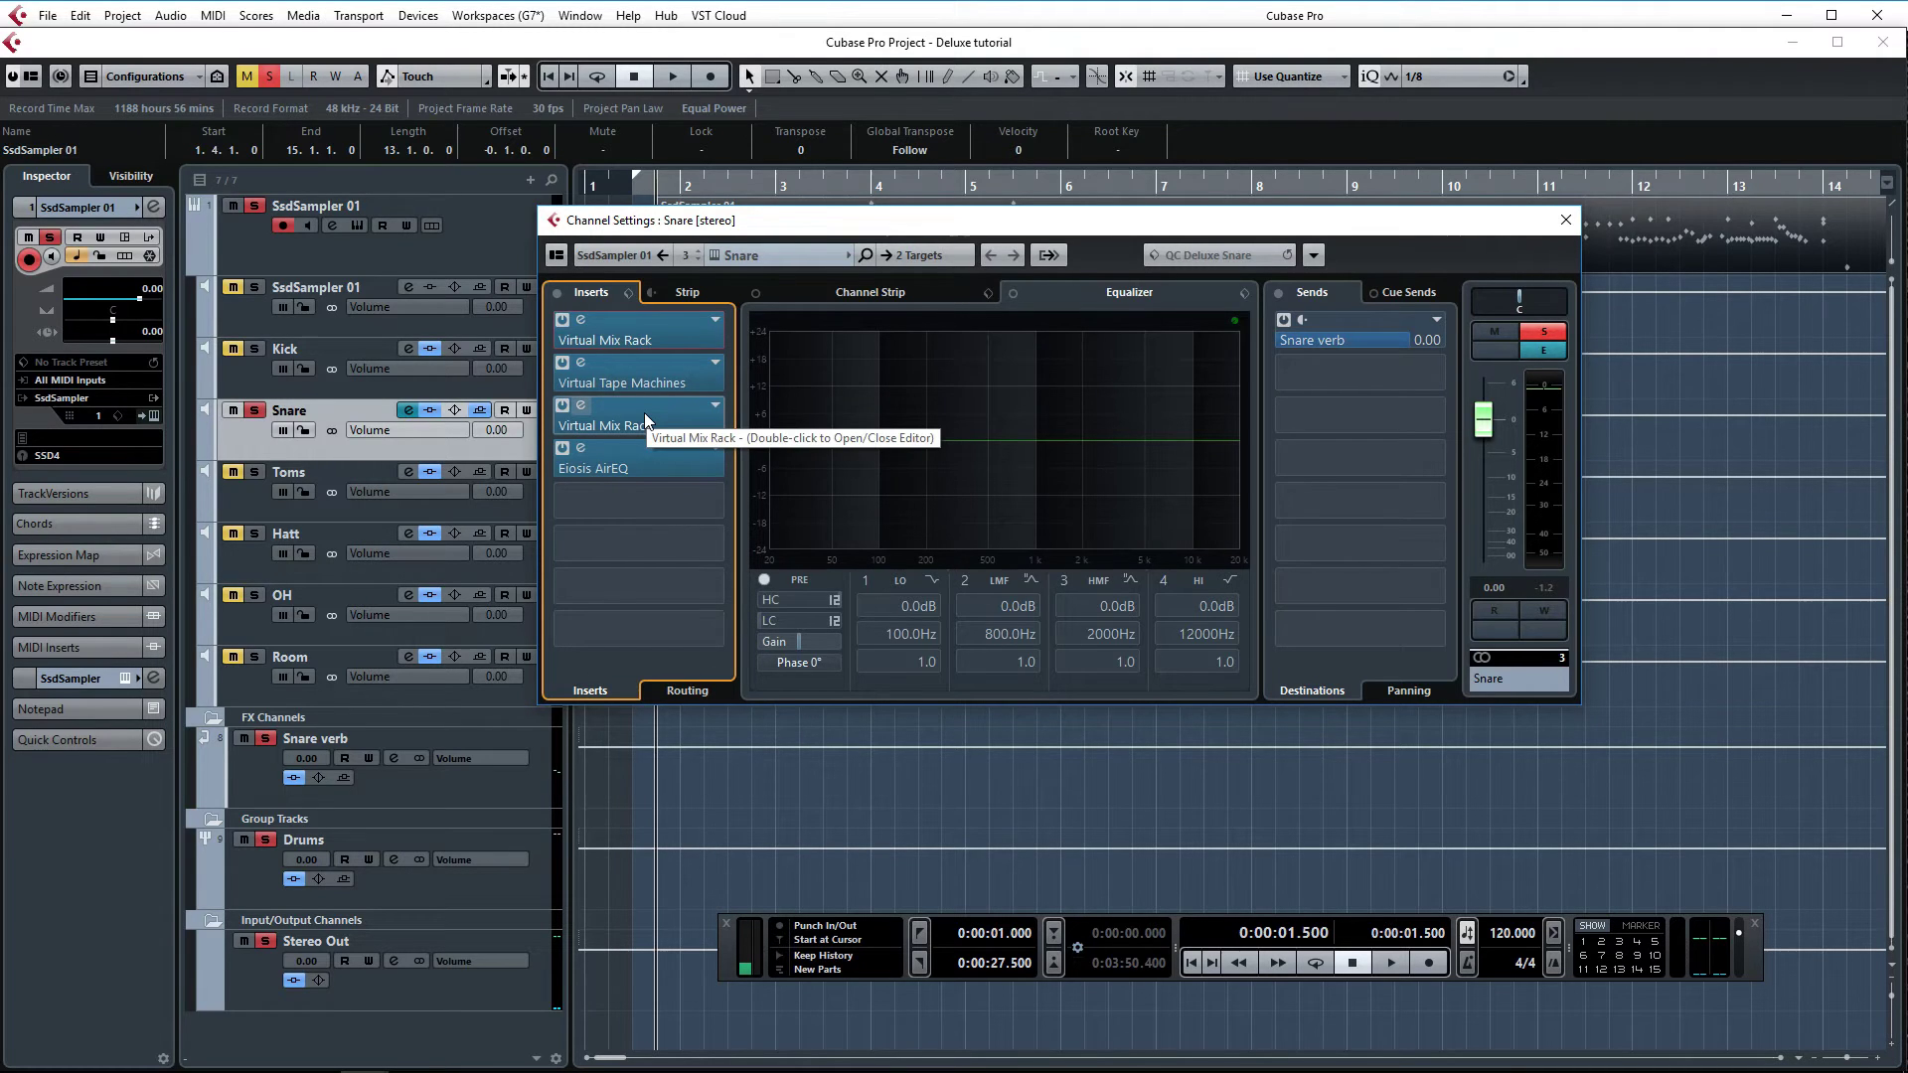
Open the Snare's Ins. 3 Virtual Mix Rack and compare The Monster off versus on during playback
double_click(645, 420)
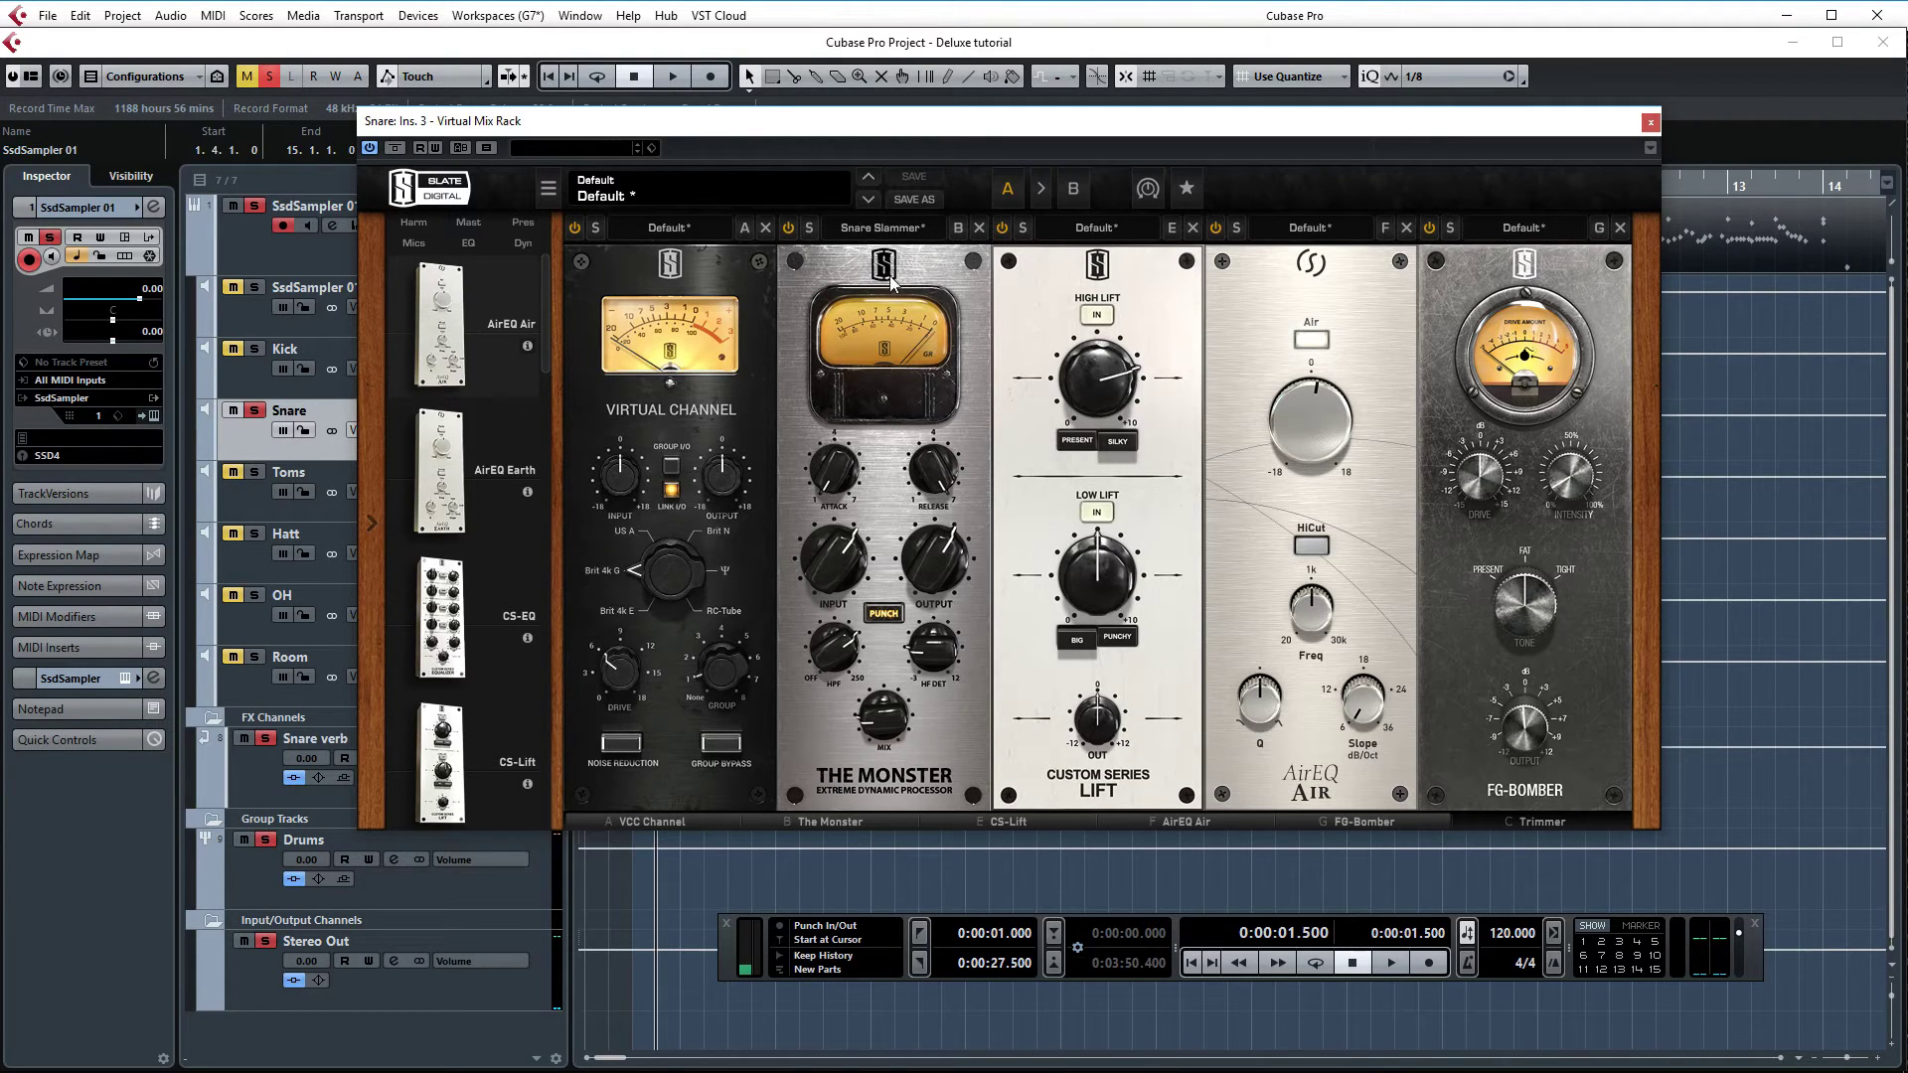
key("space")
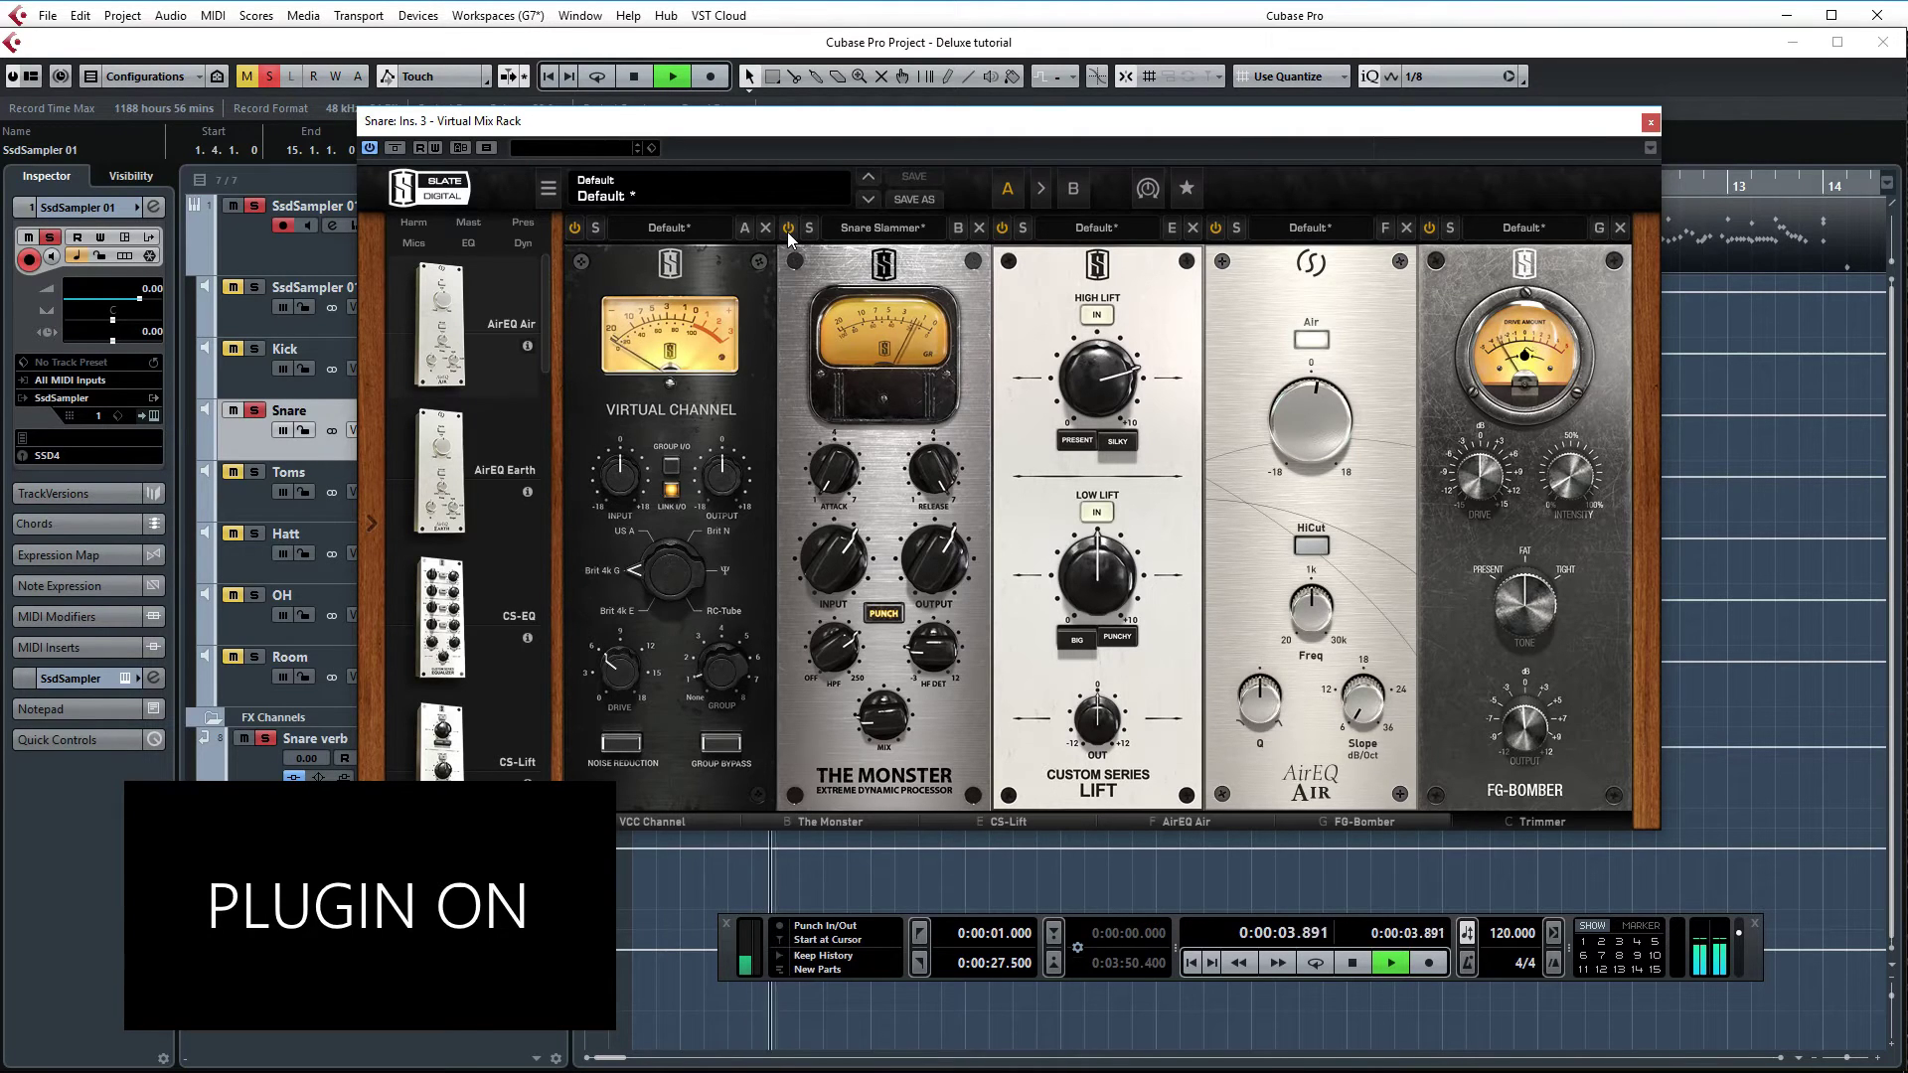
left_click(787, 231)
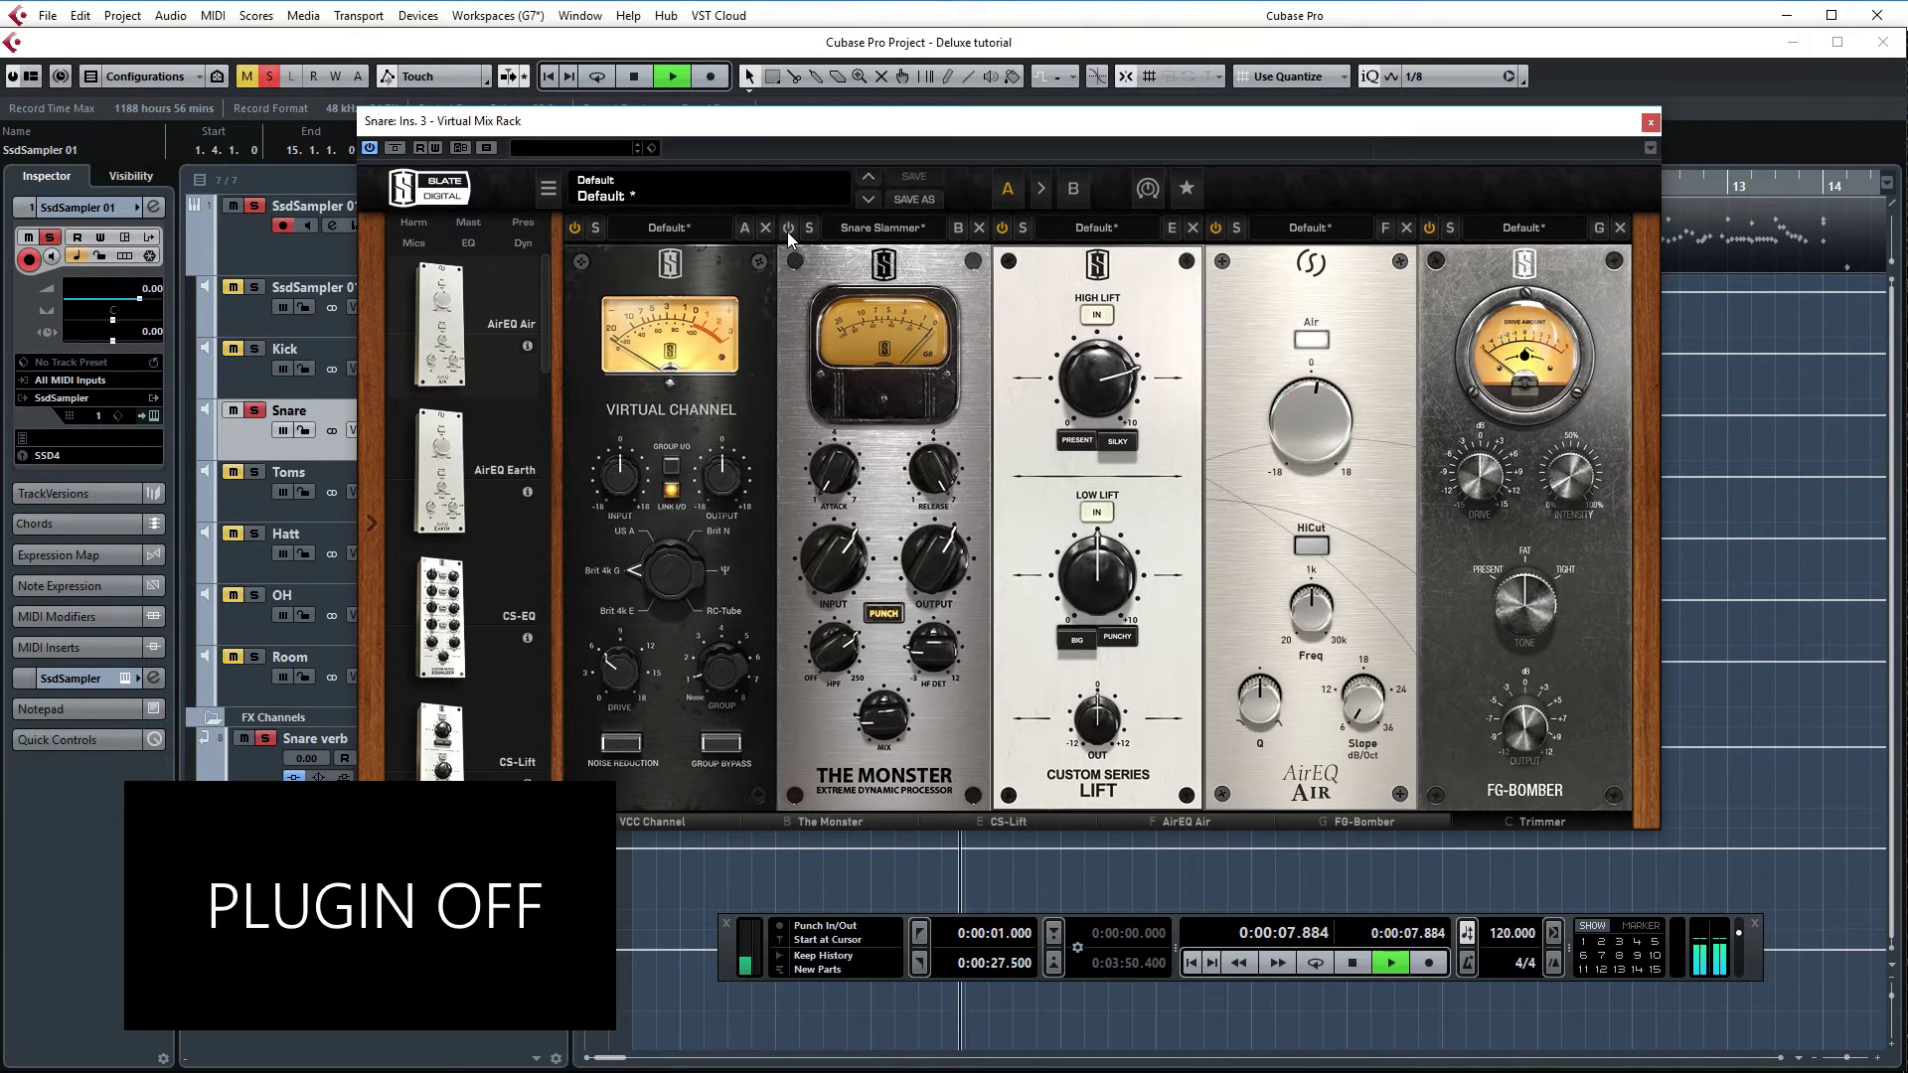
left_click(787, 231)
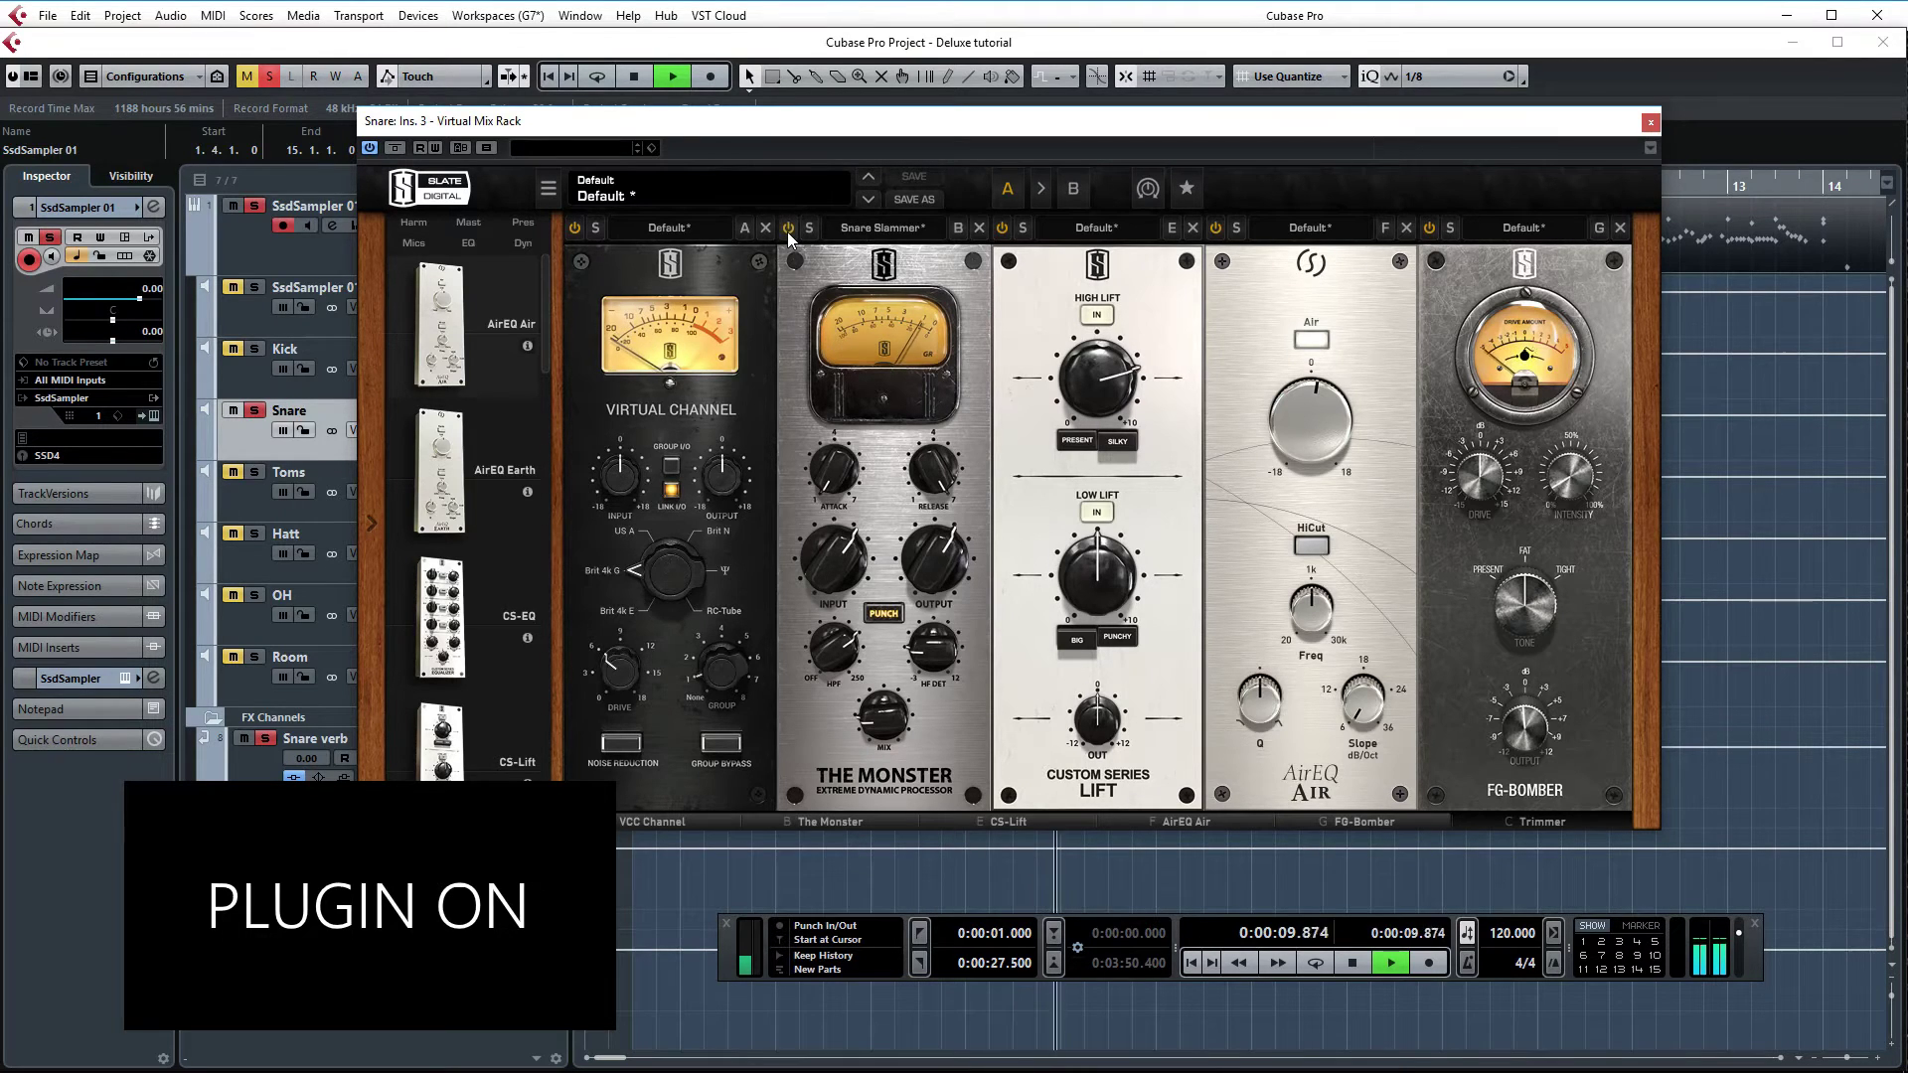
key("space")
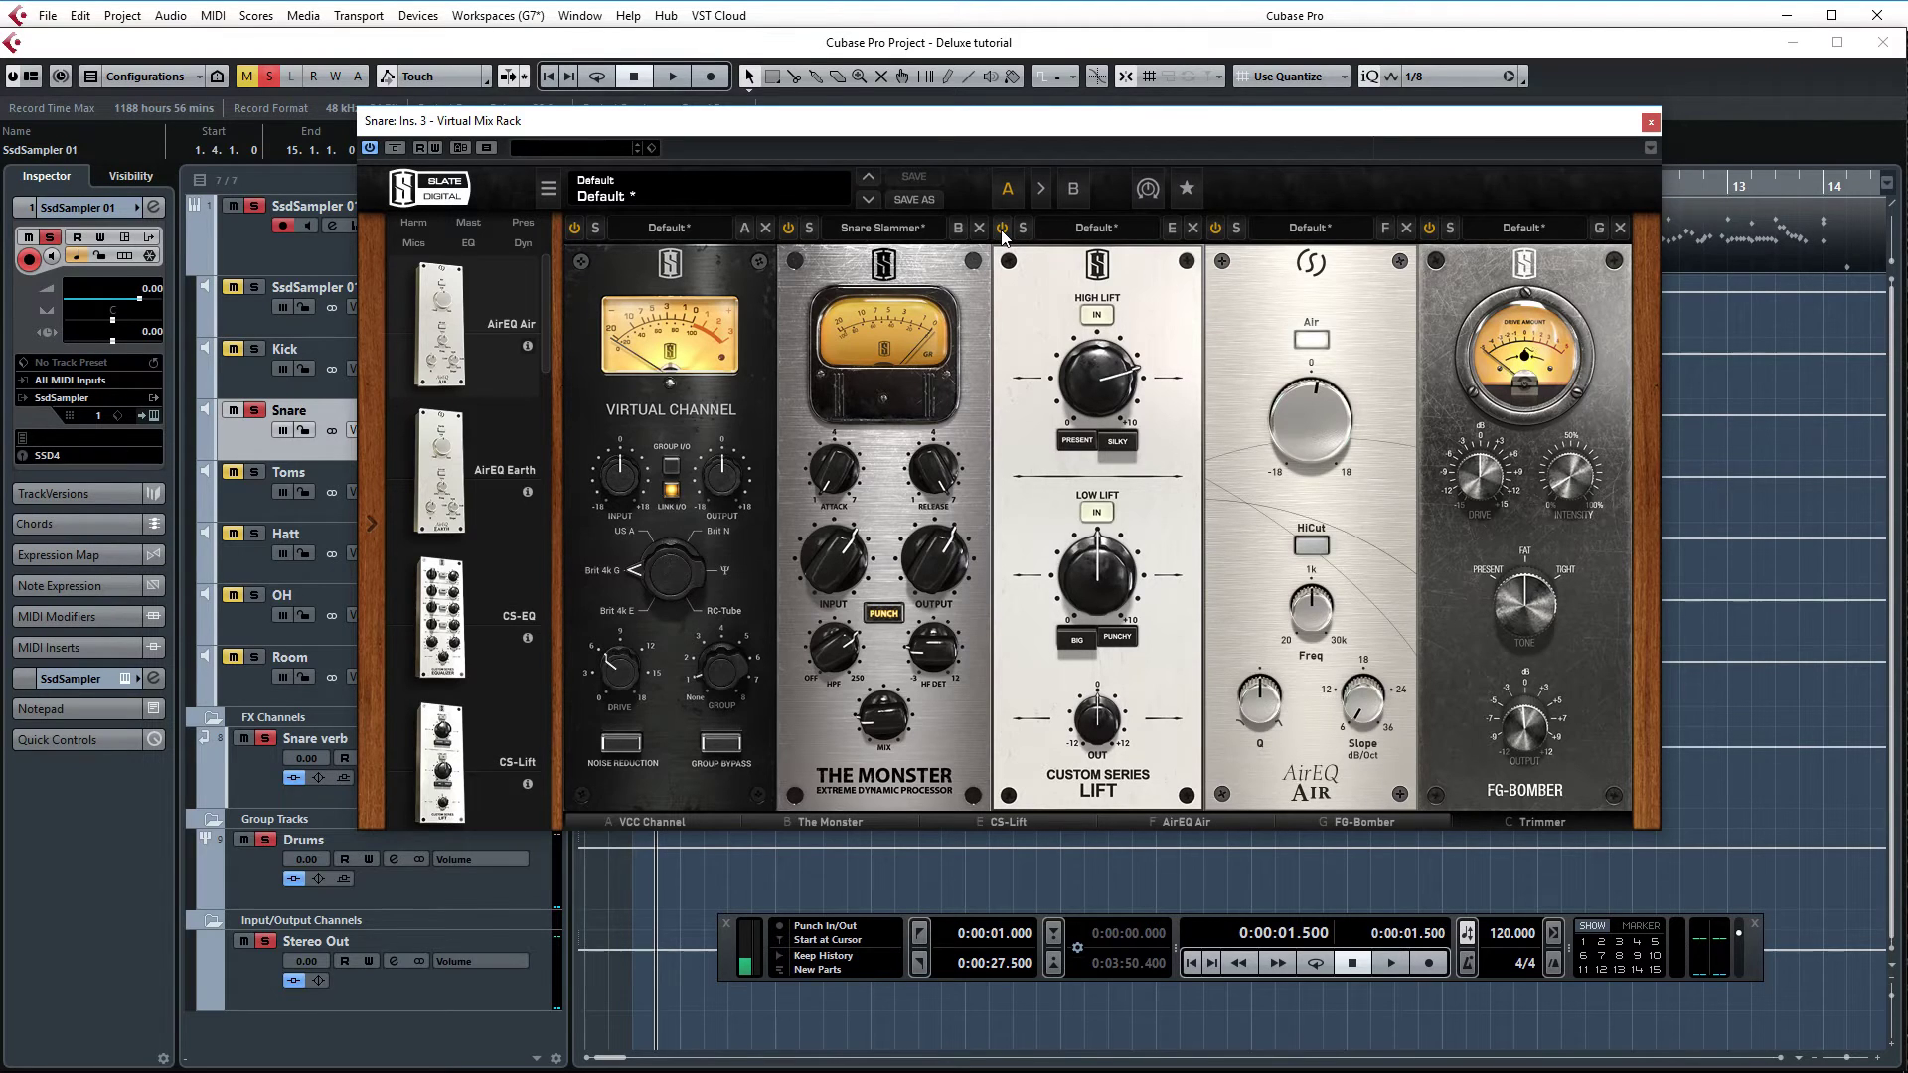
During playback, switch the snare's CS-Lift off, on and off again, then stop
key("space")
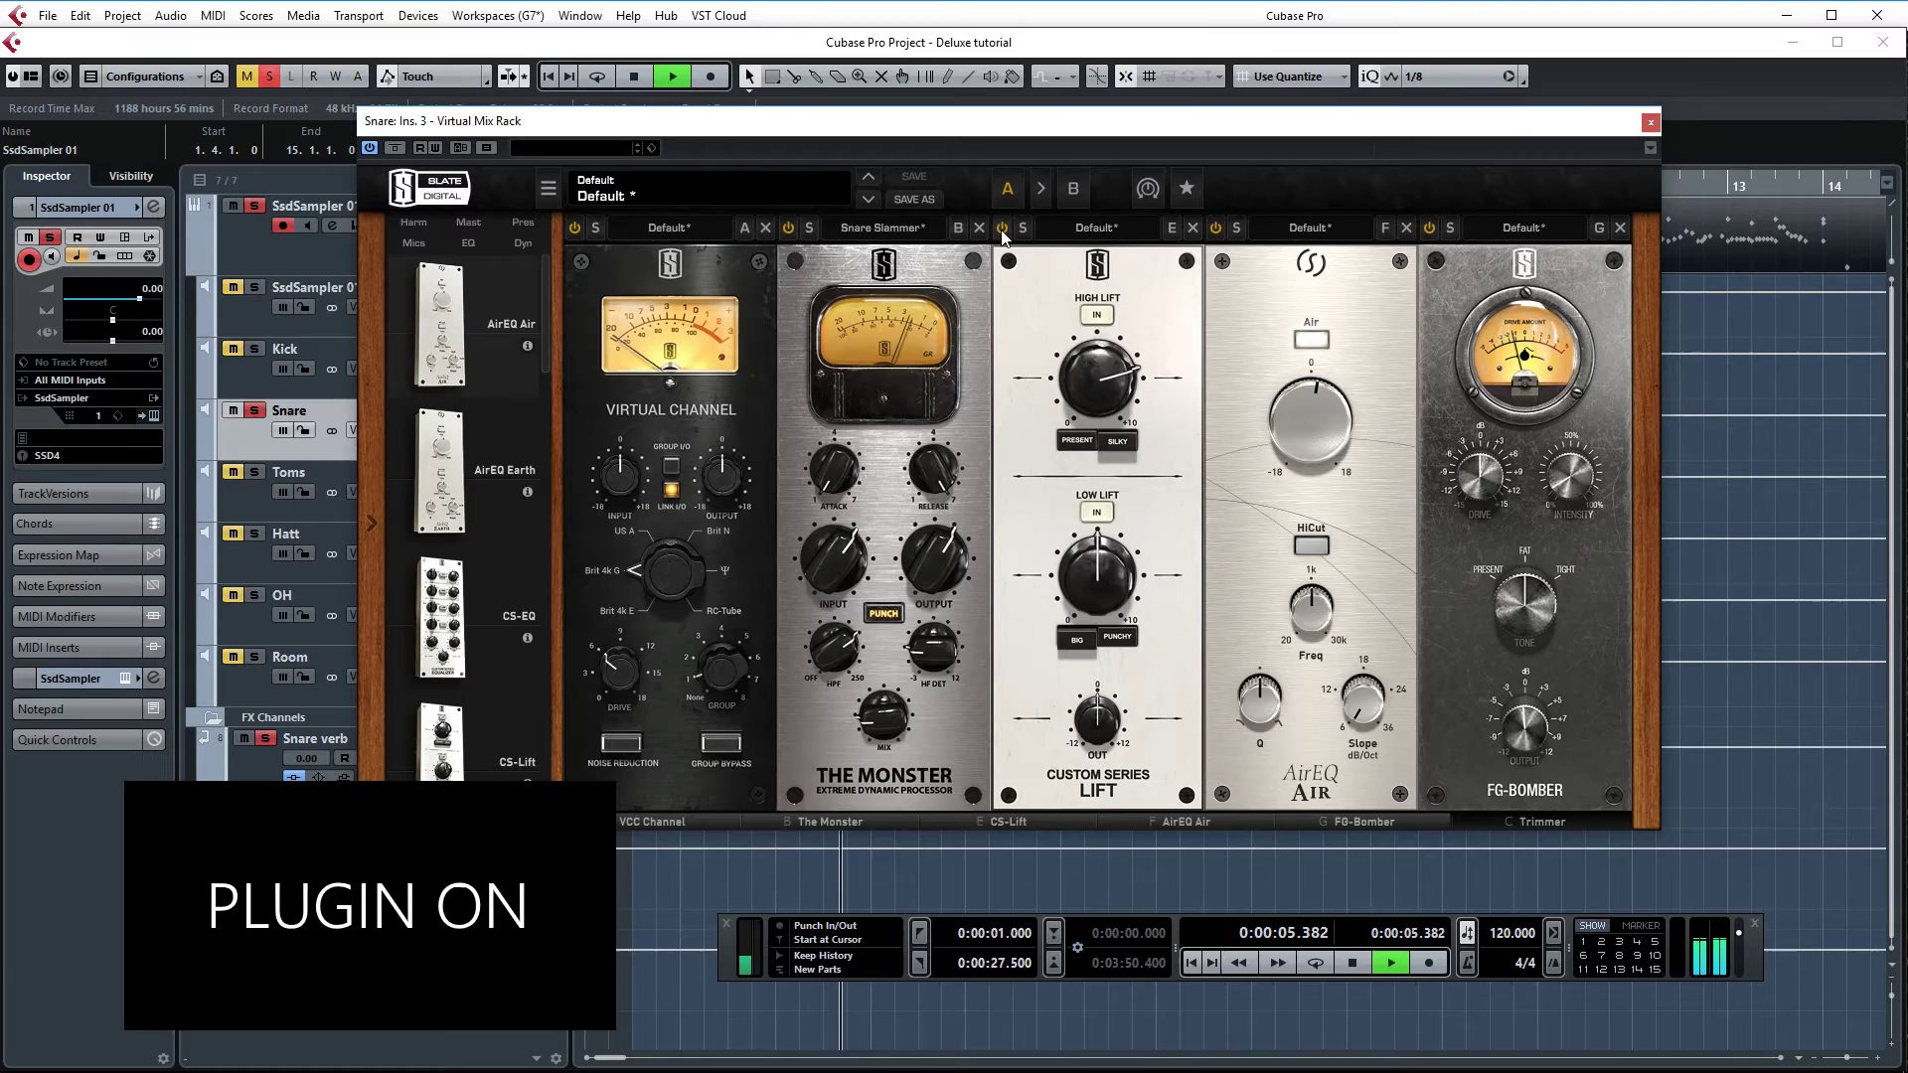
left_click(1002, 230)
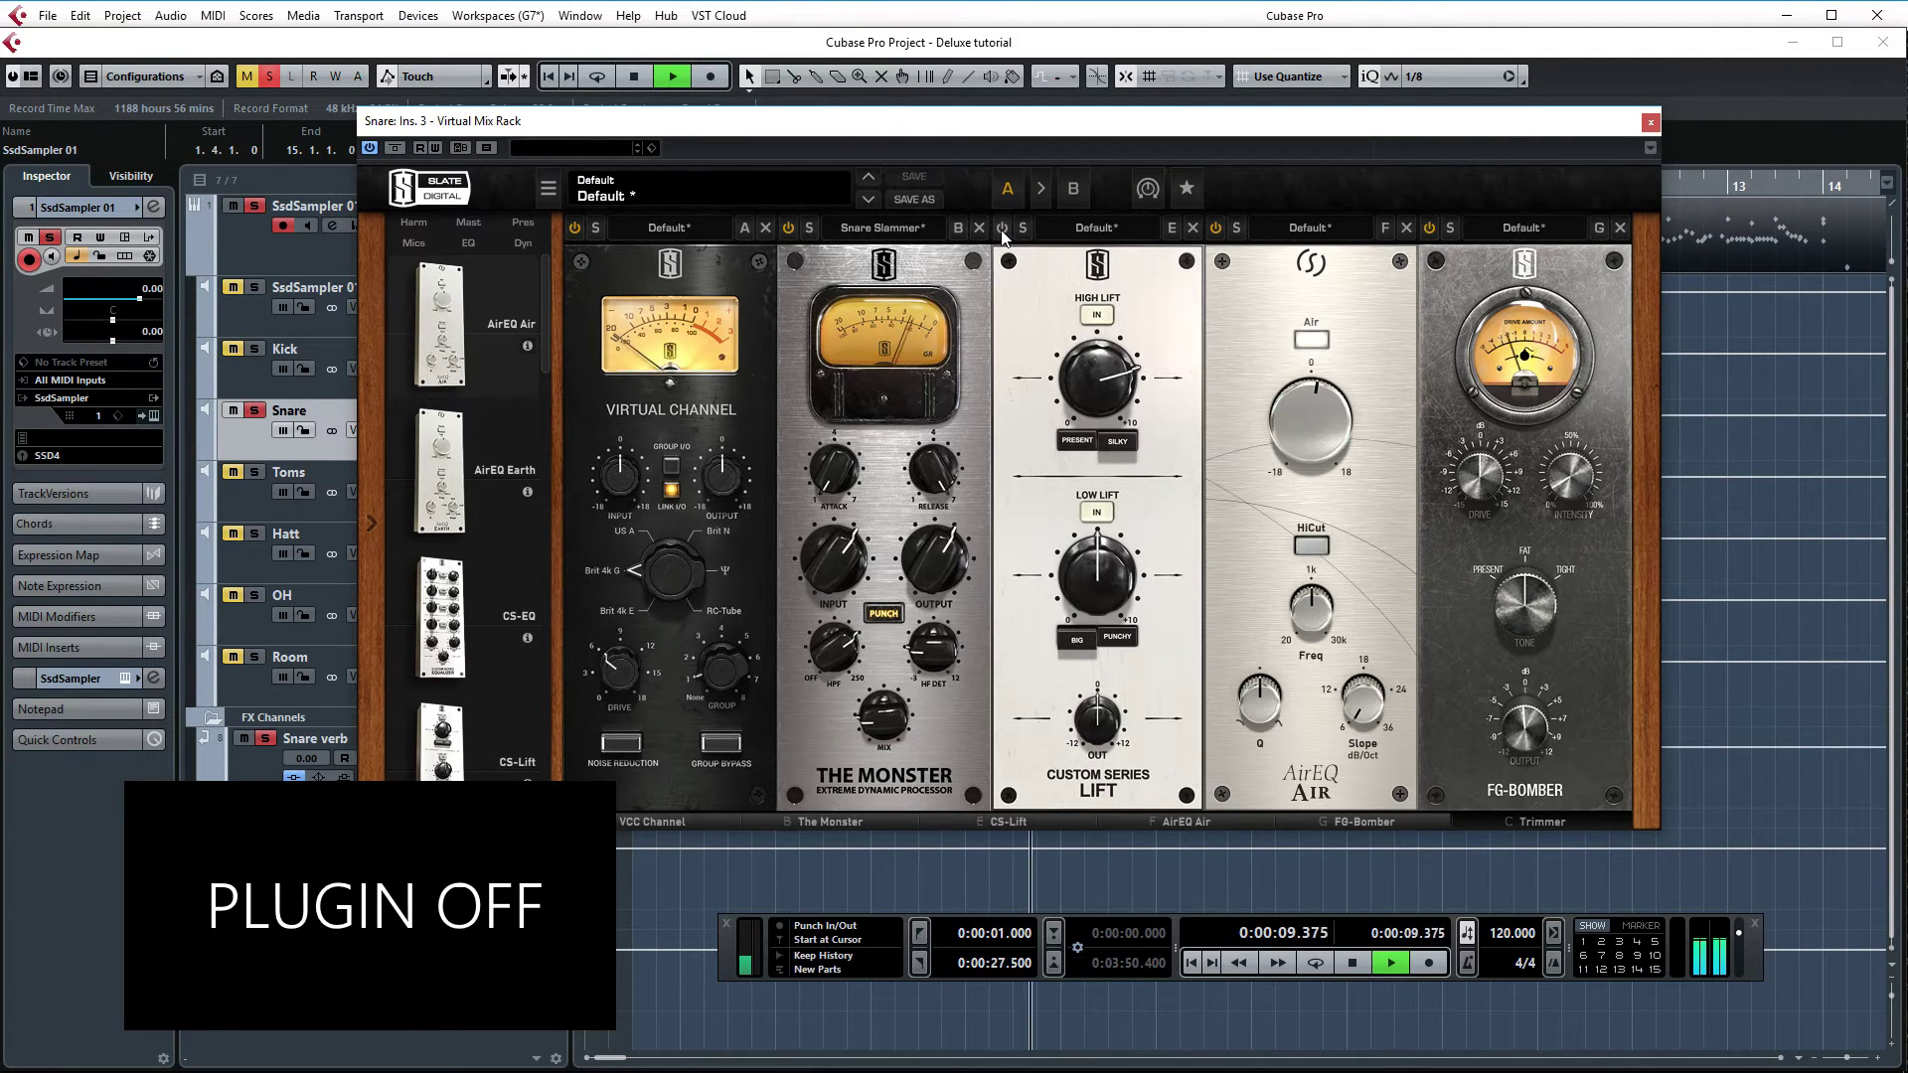
left_click(1002, 229)
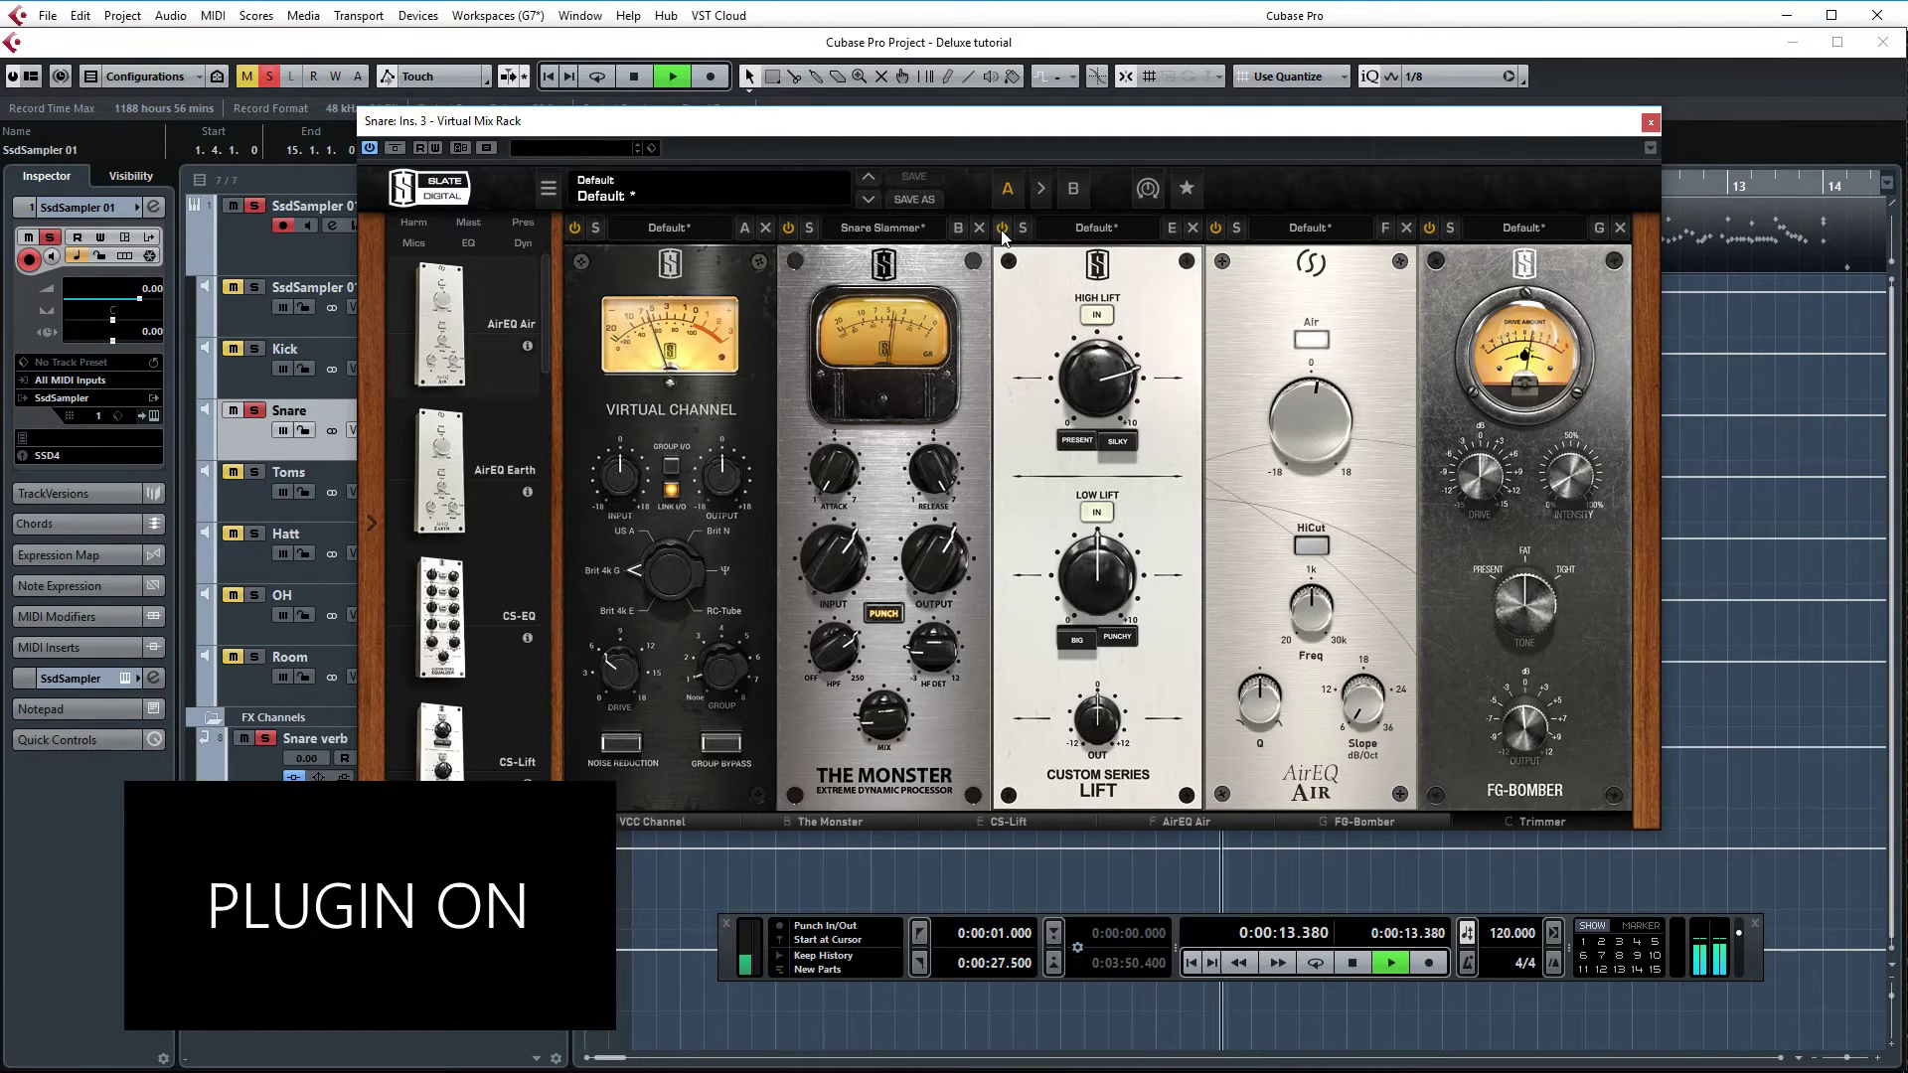
left_click(1001, 229)
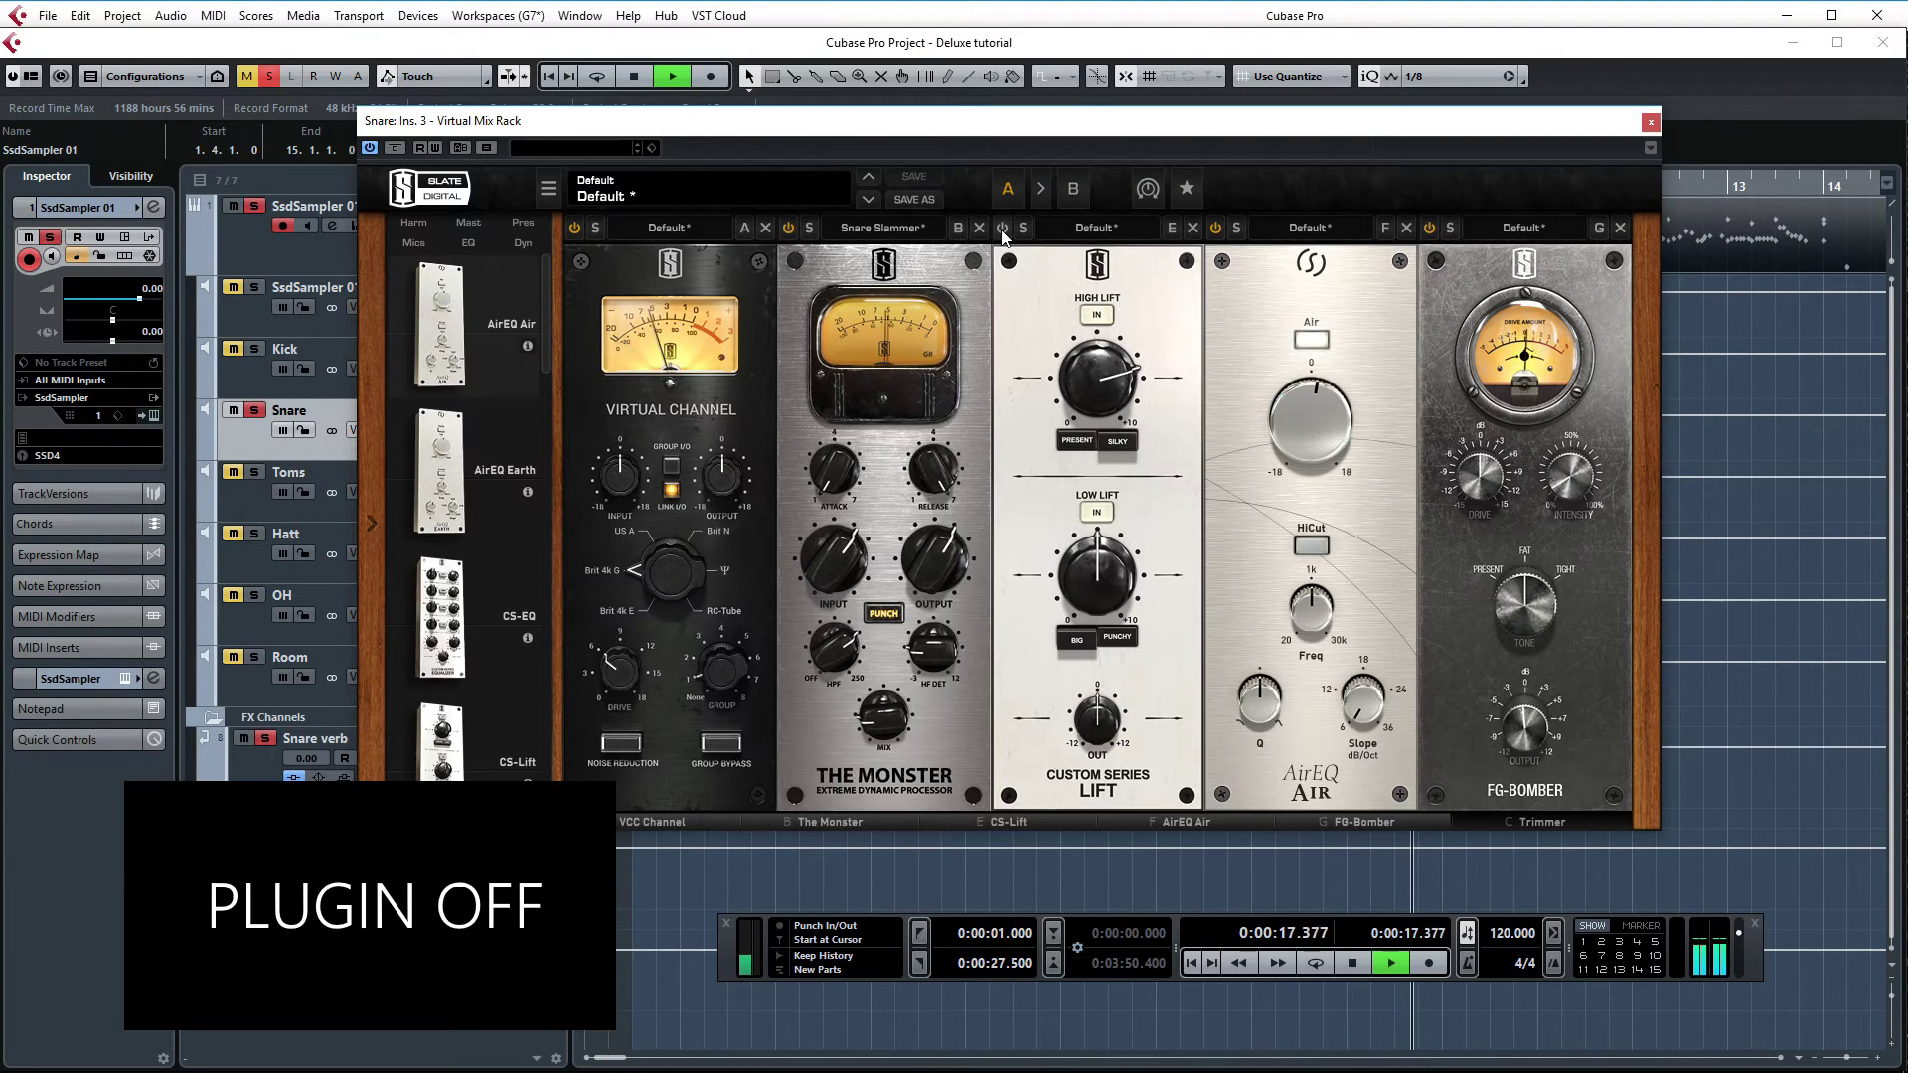
key("space")
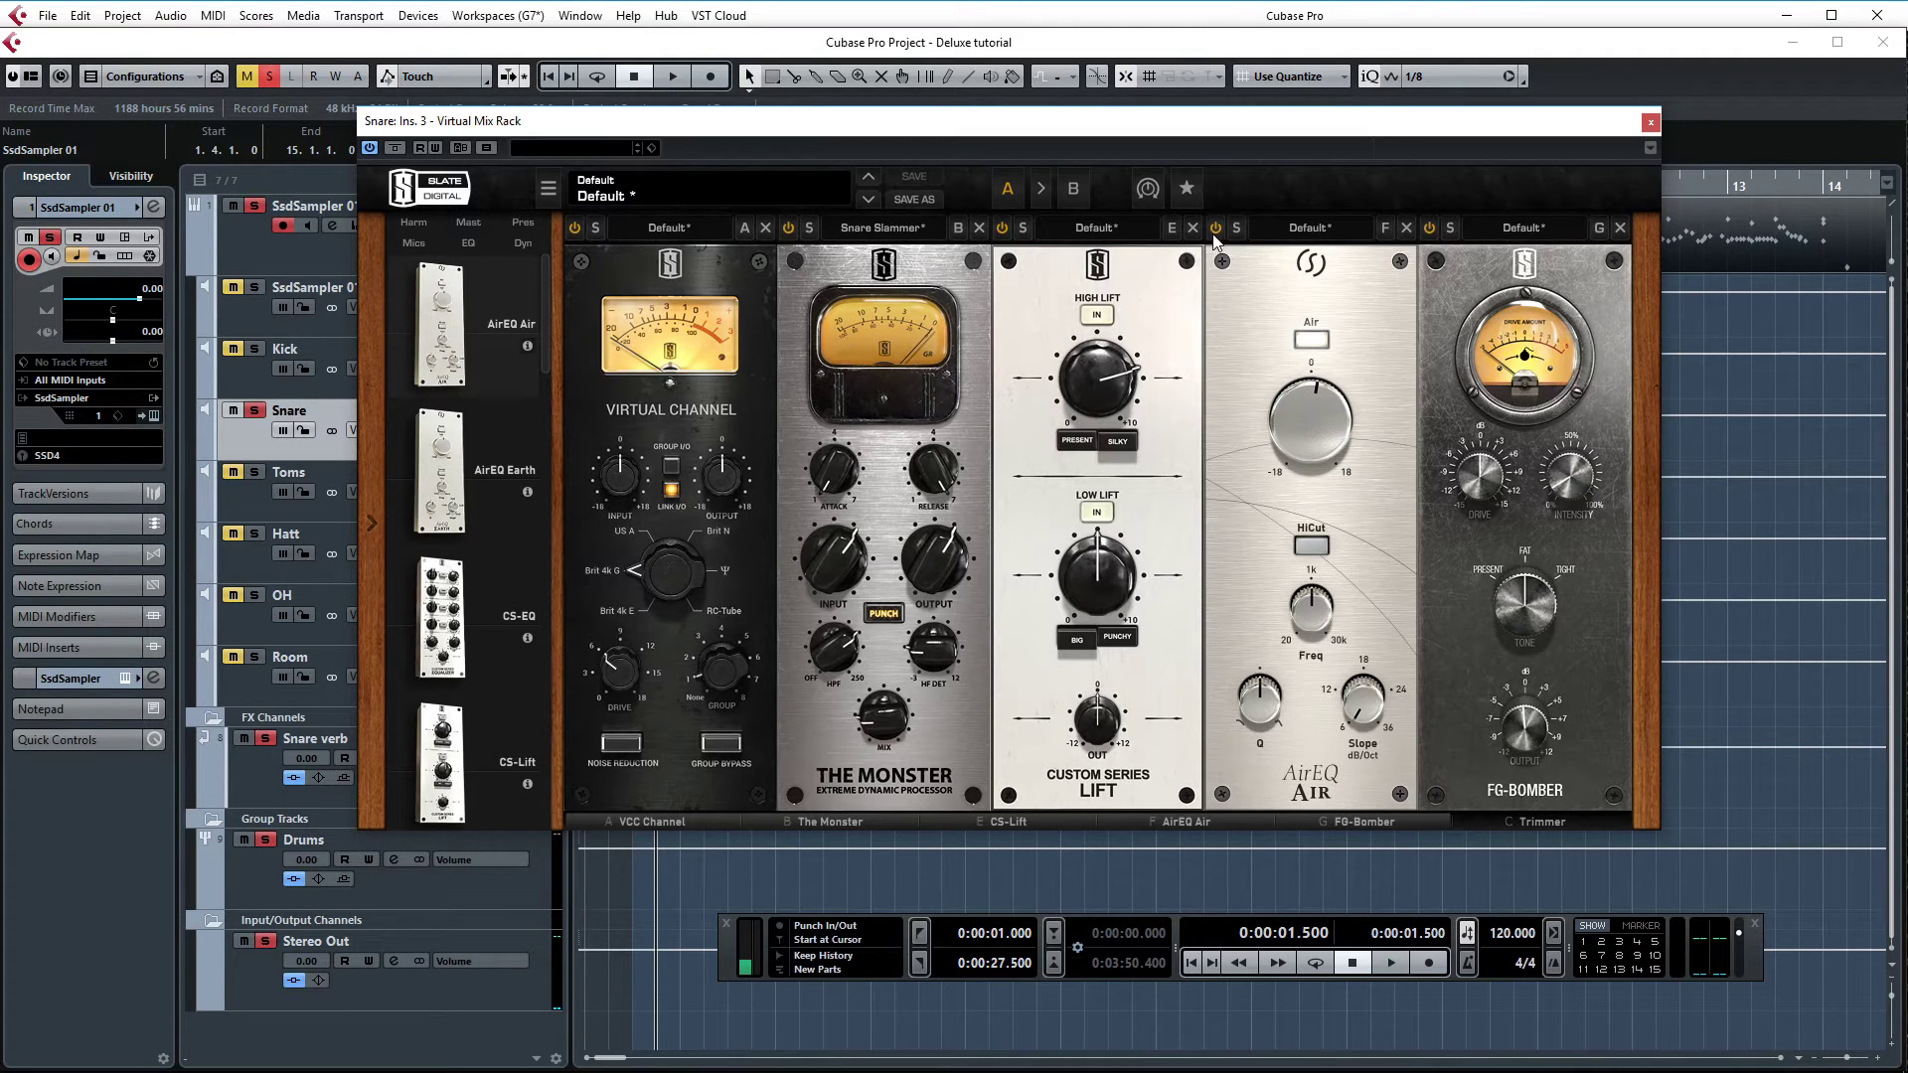
Audition the snare's AirEQ Air module off, on and off again during playback, then stop
key("space")
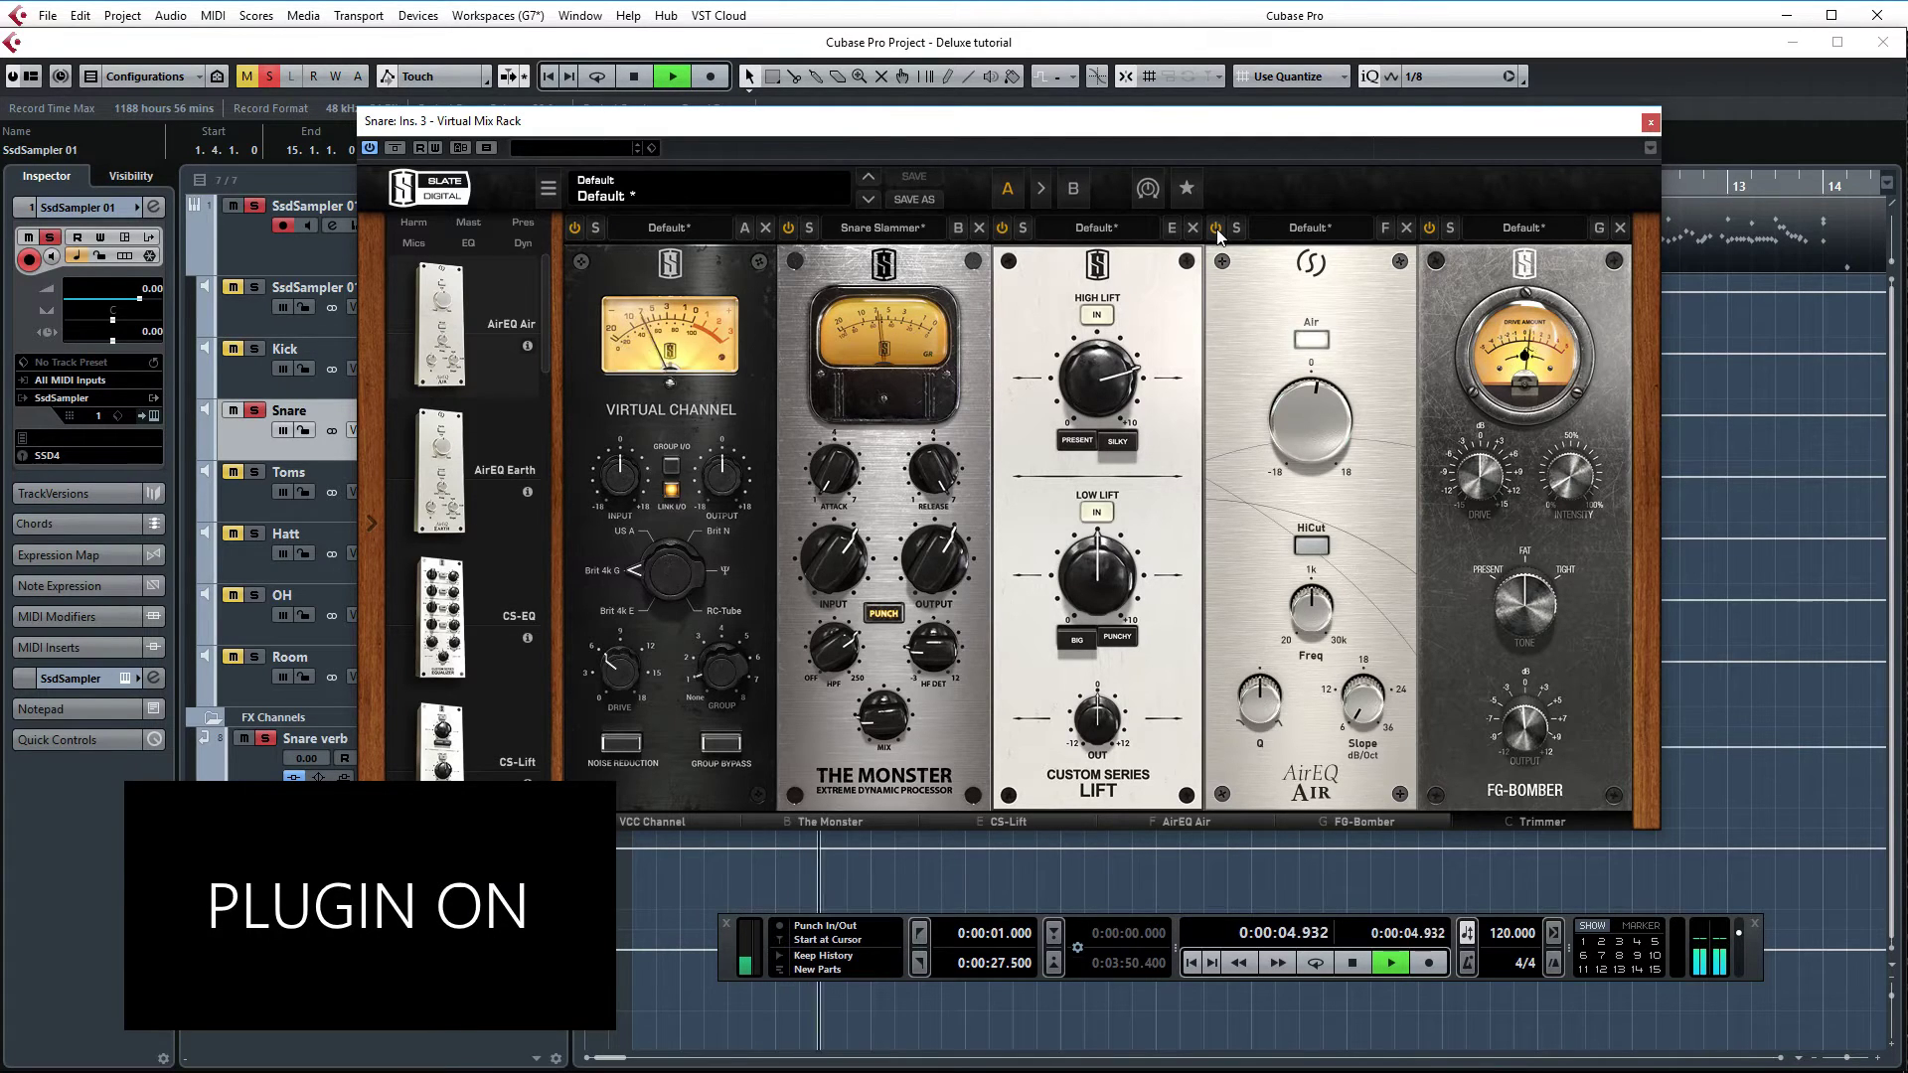
left_click(1217, 228)
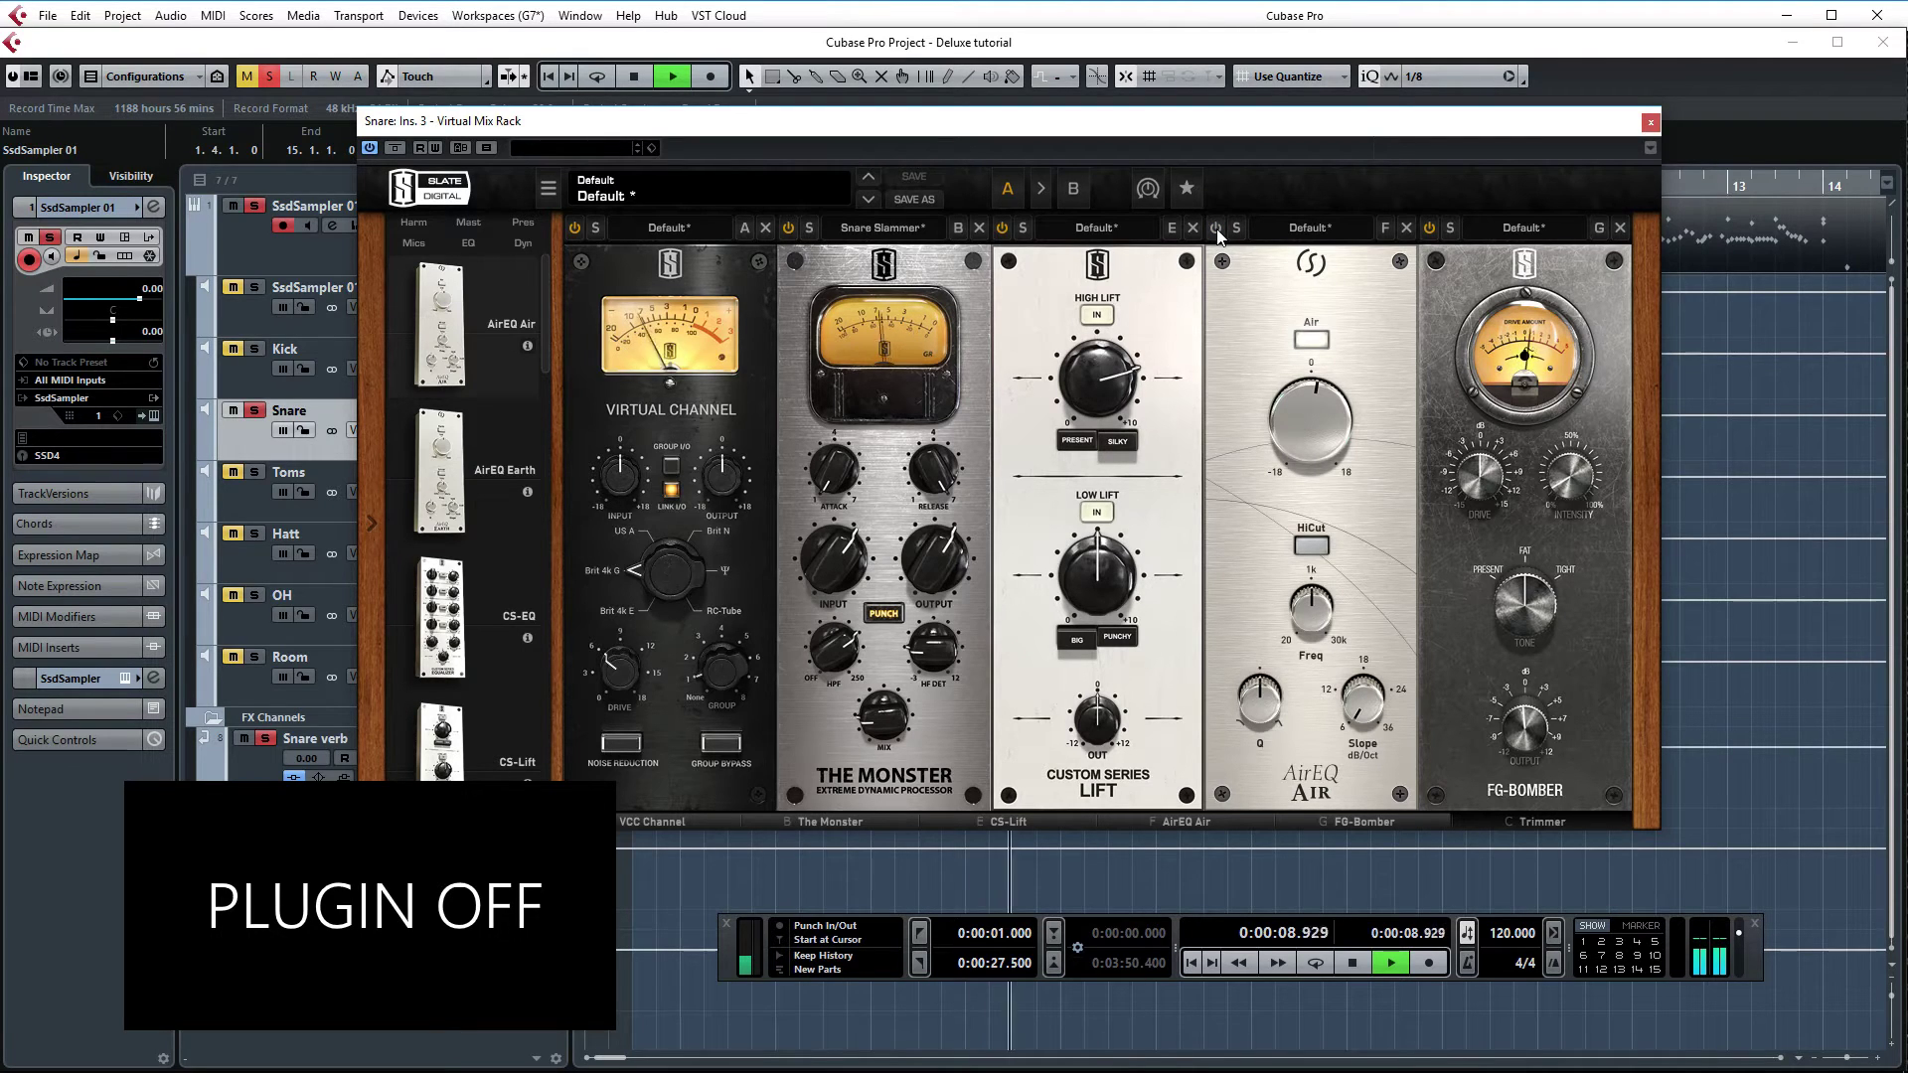
left_click(1216, 229)
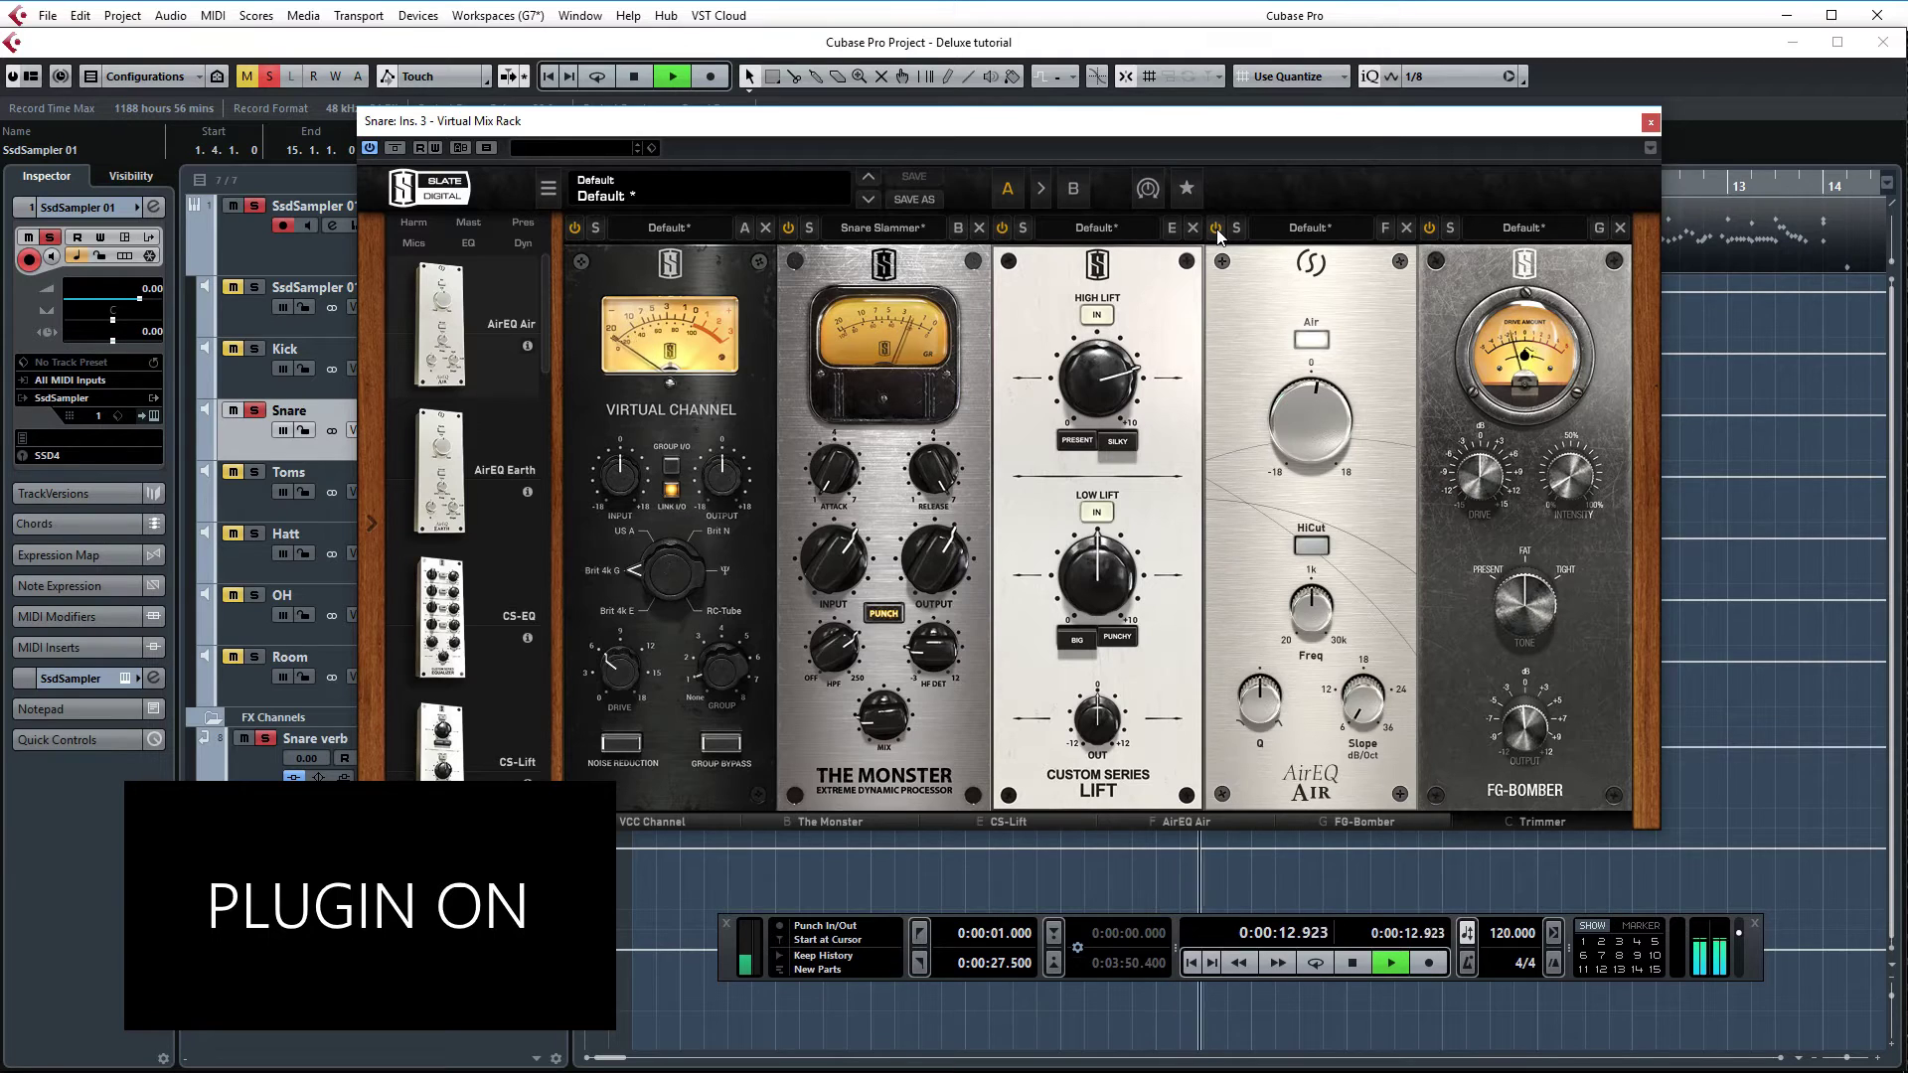
left_click(1217, 229)
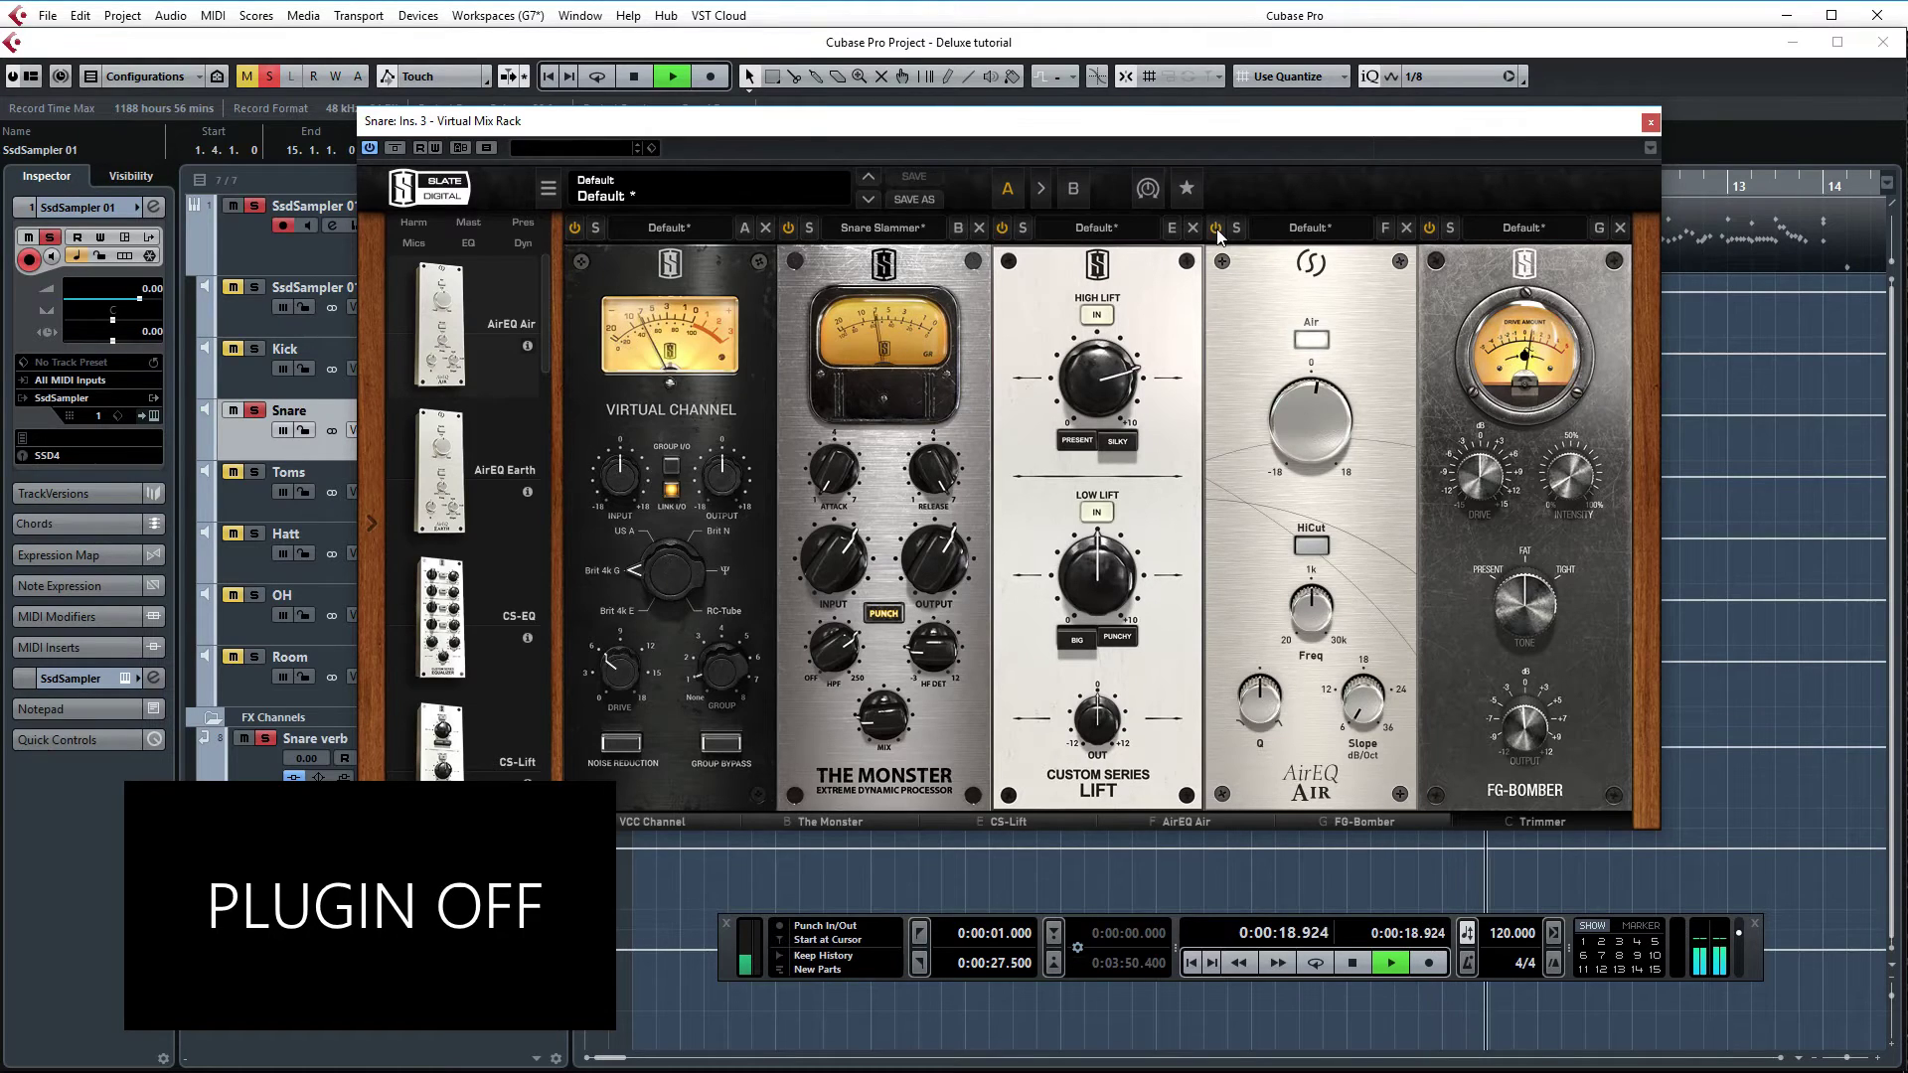
key("space")
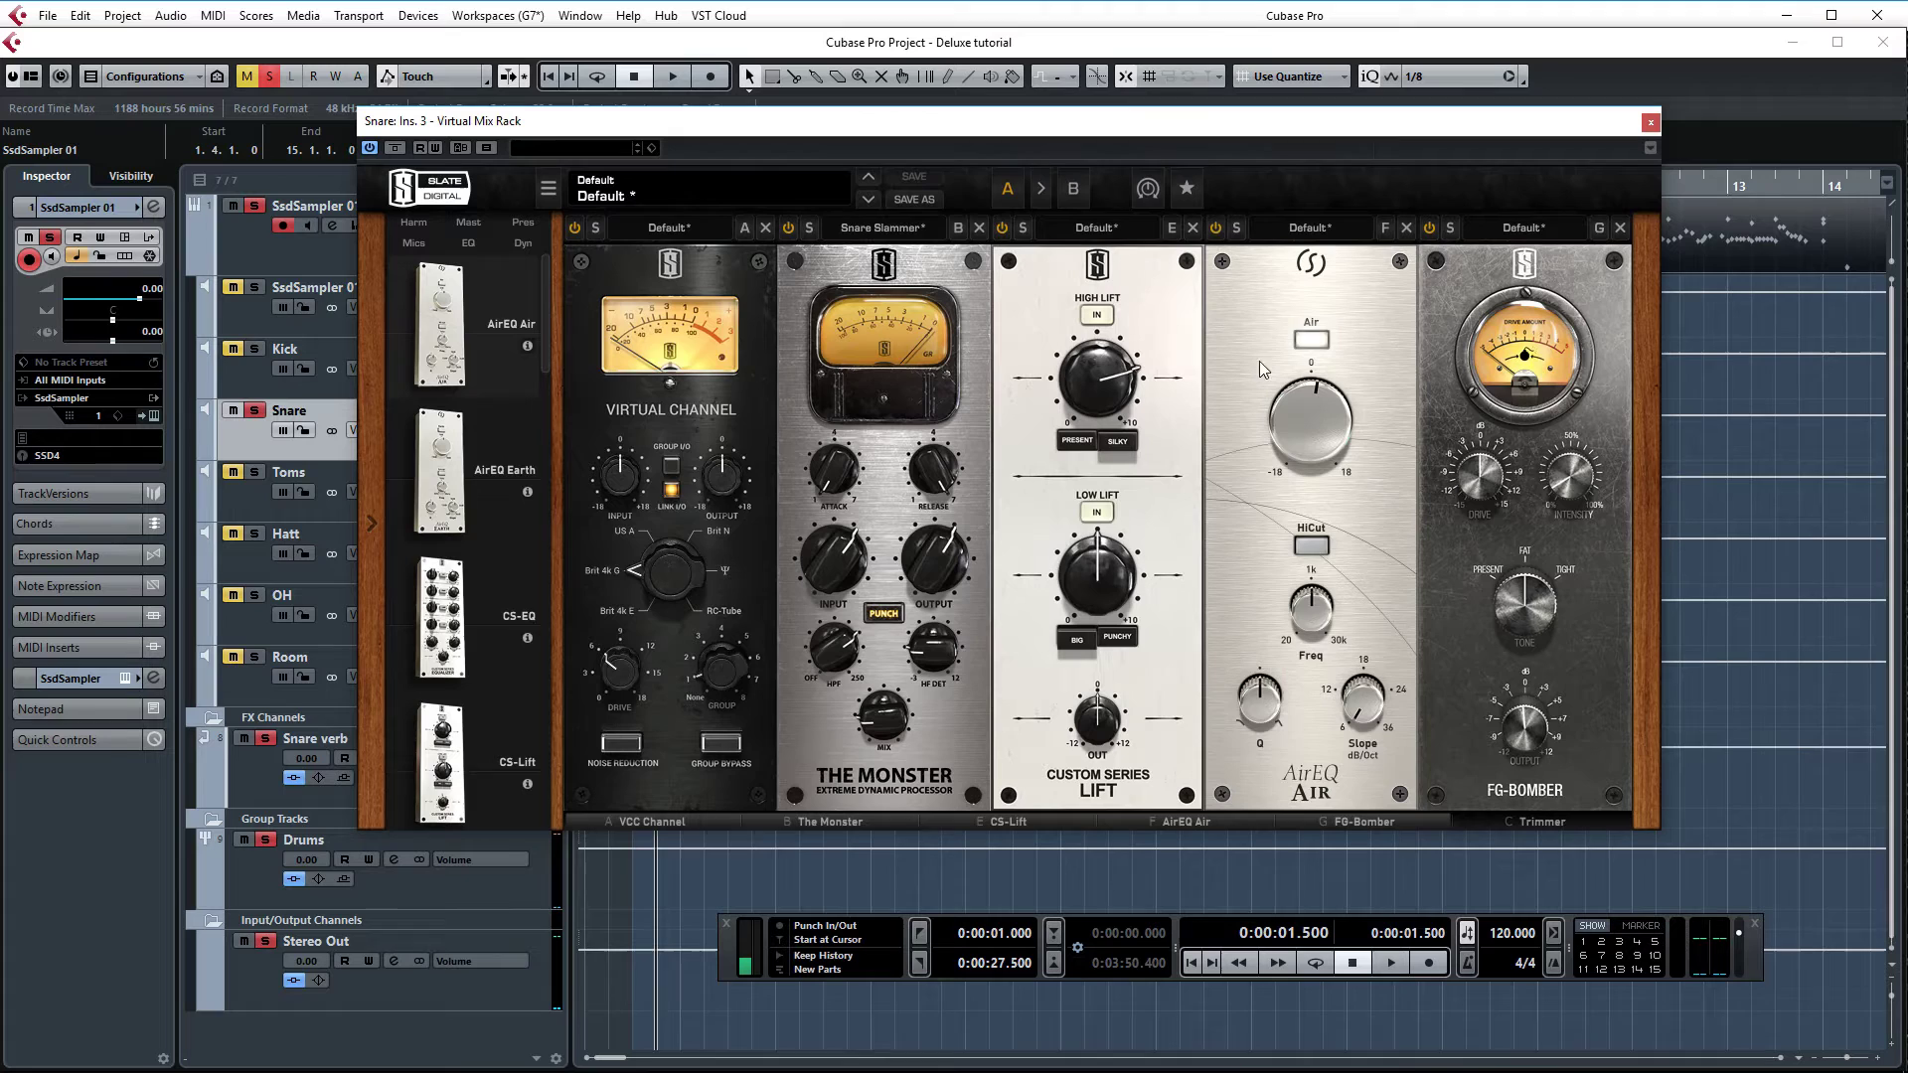
Compare the Snare's FG-Bomber off and on during playback, leaving it switched on
scroll(1352, 560, "down", 1)
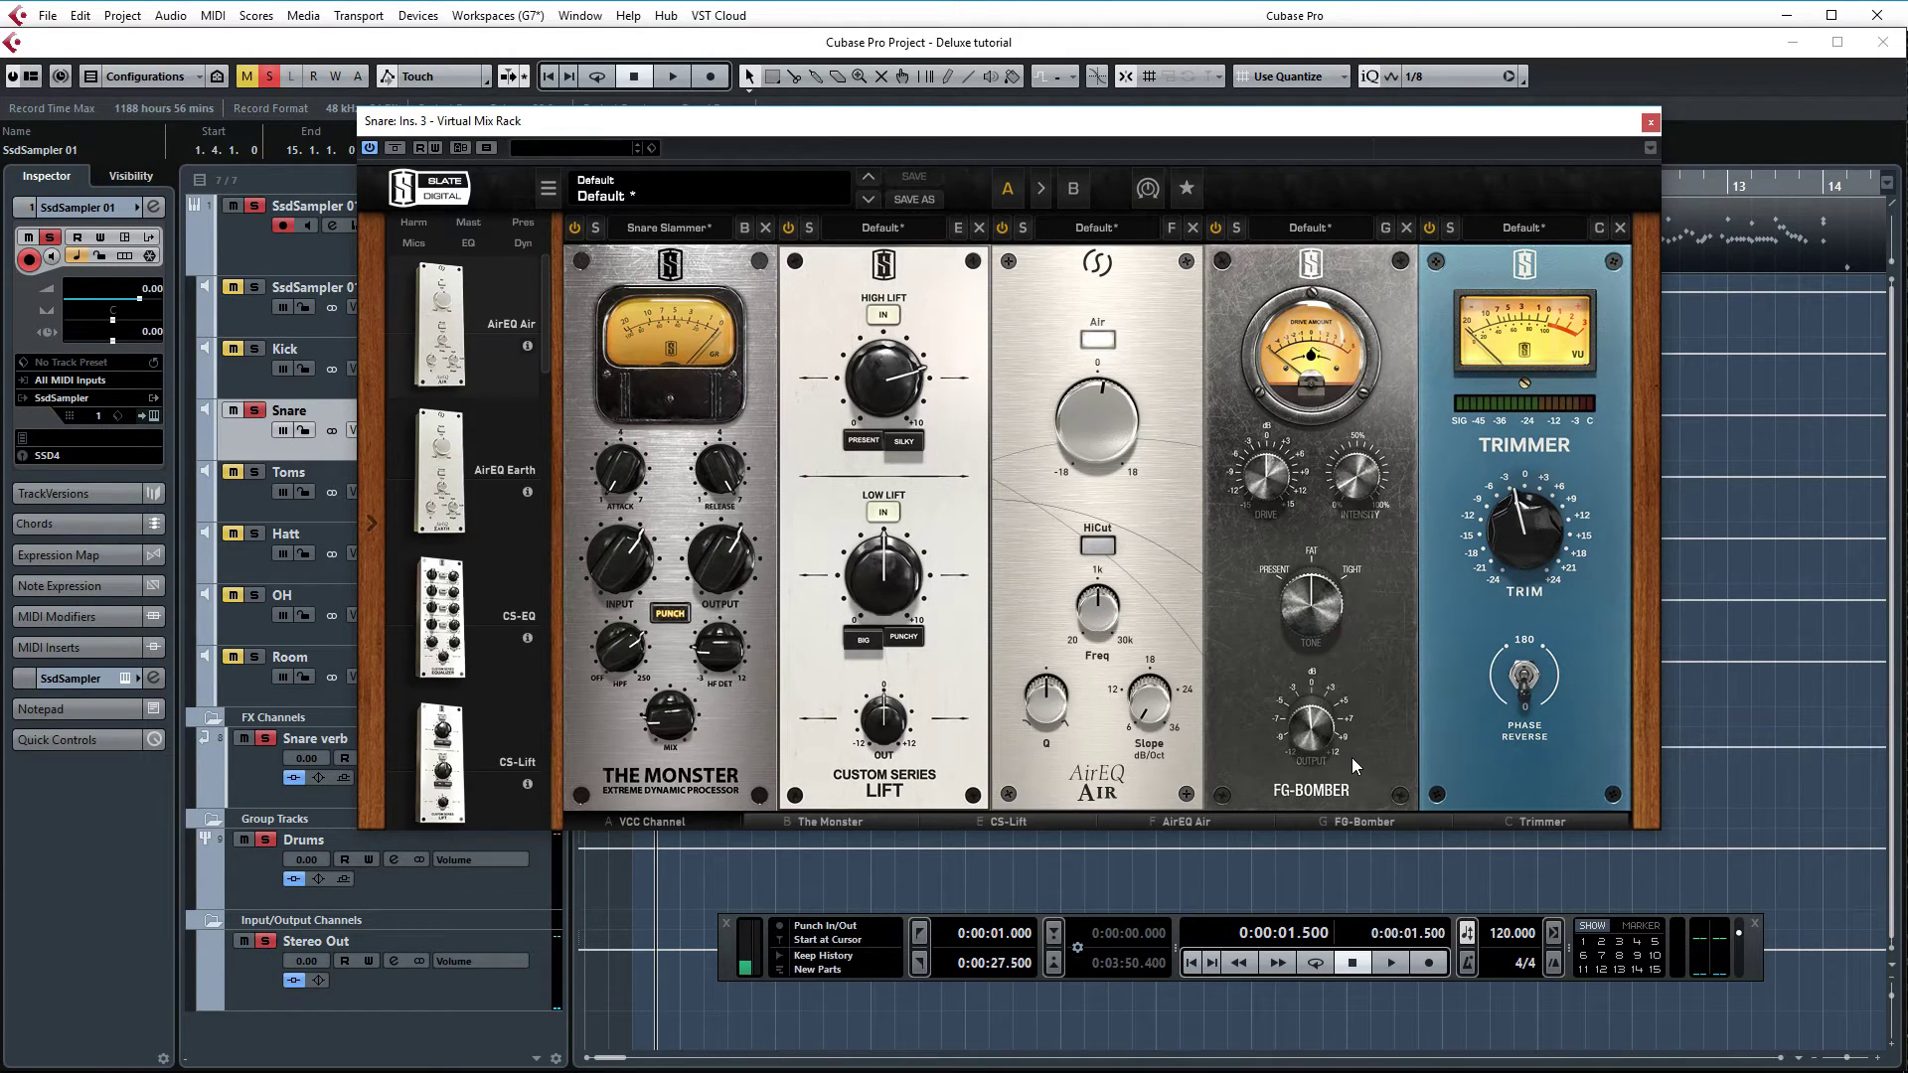
key("space")
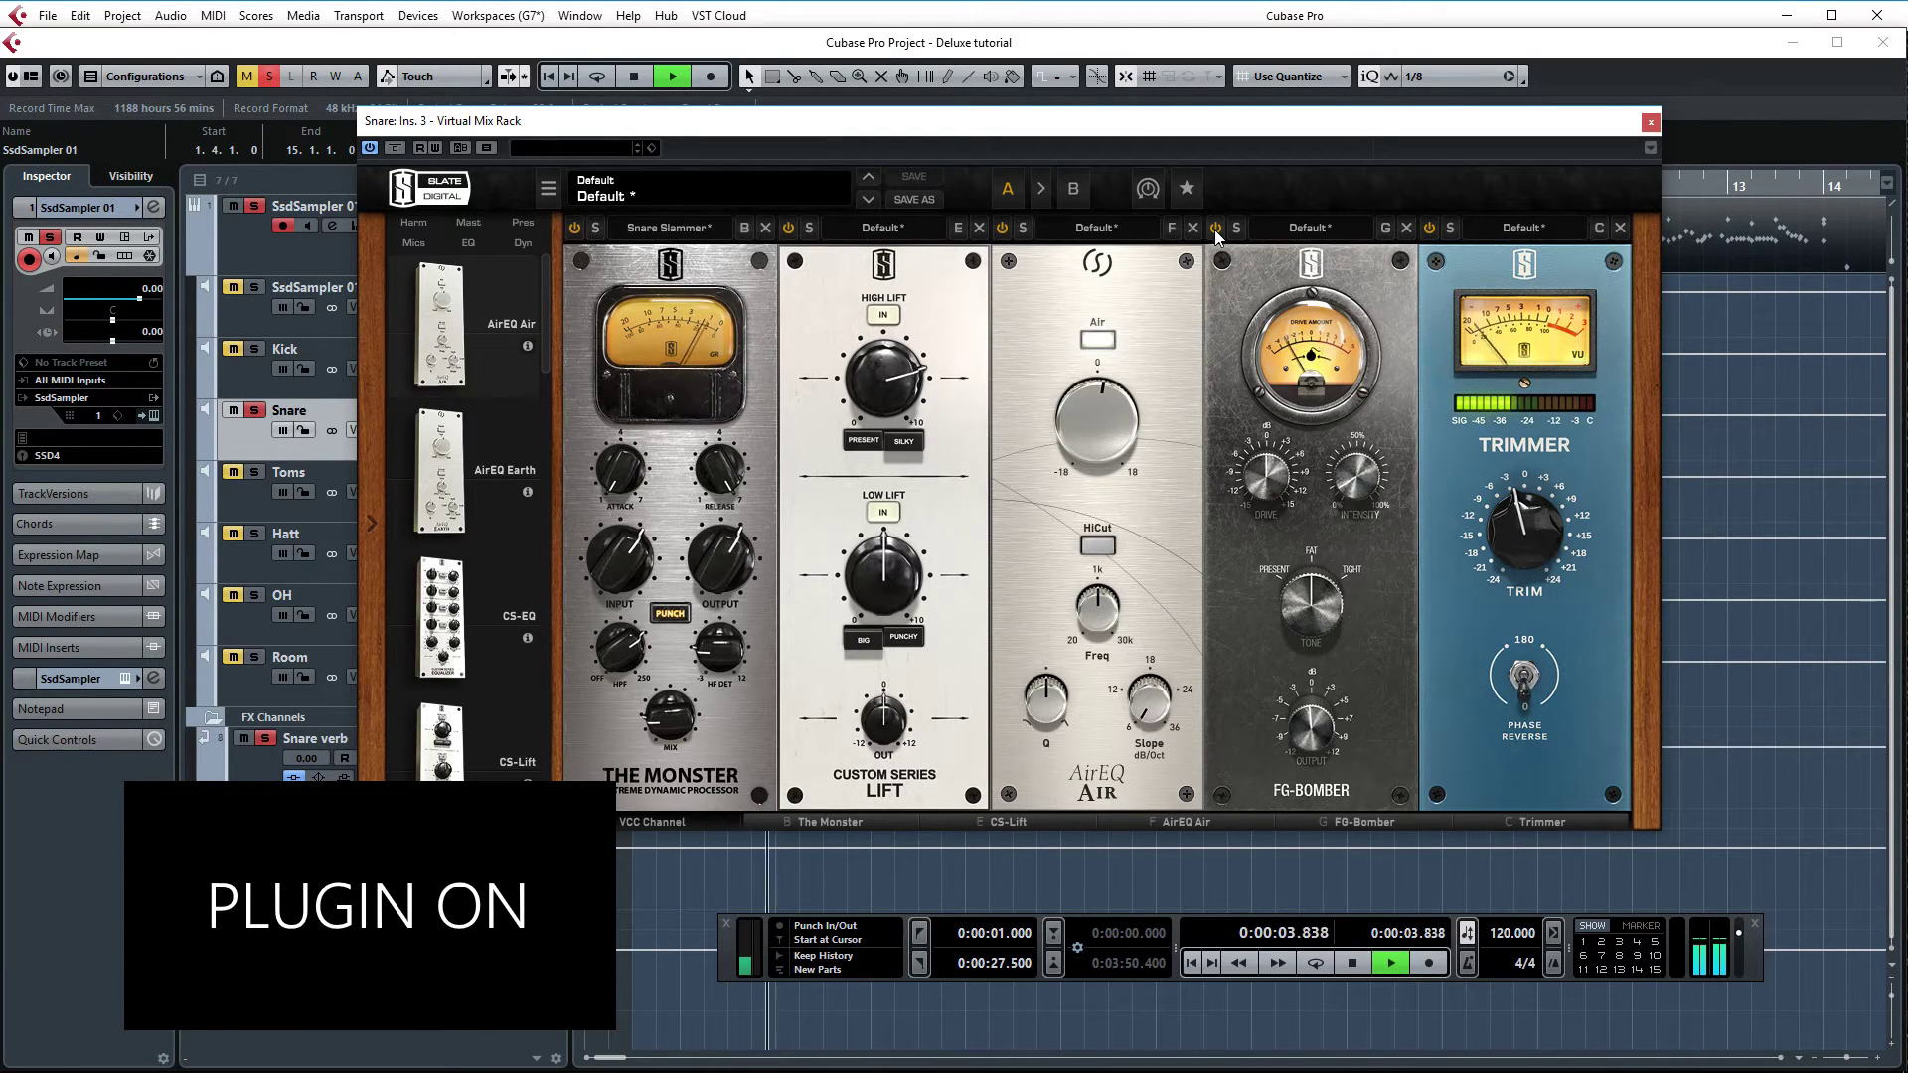
left_click(1214, 230)
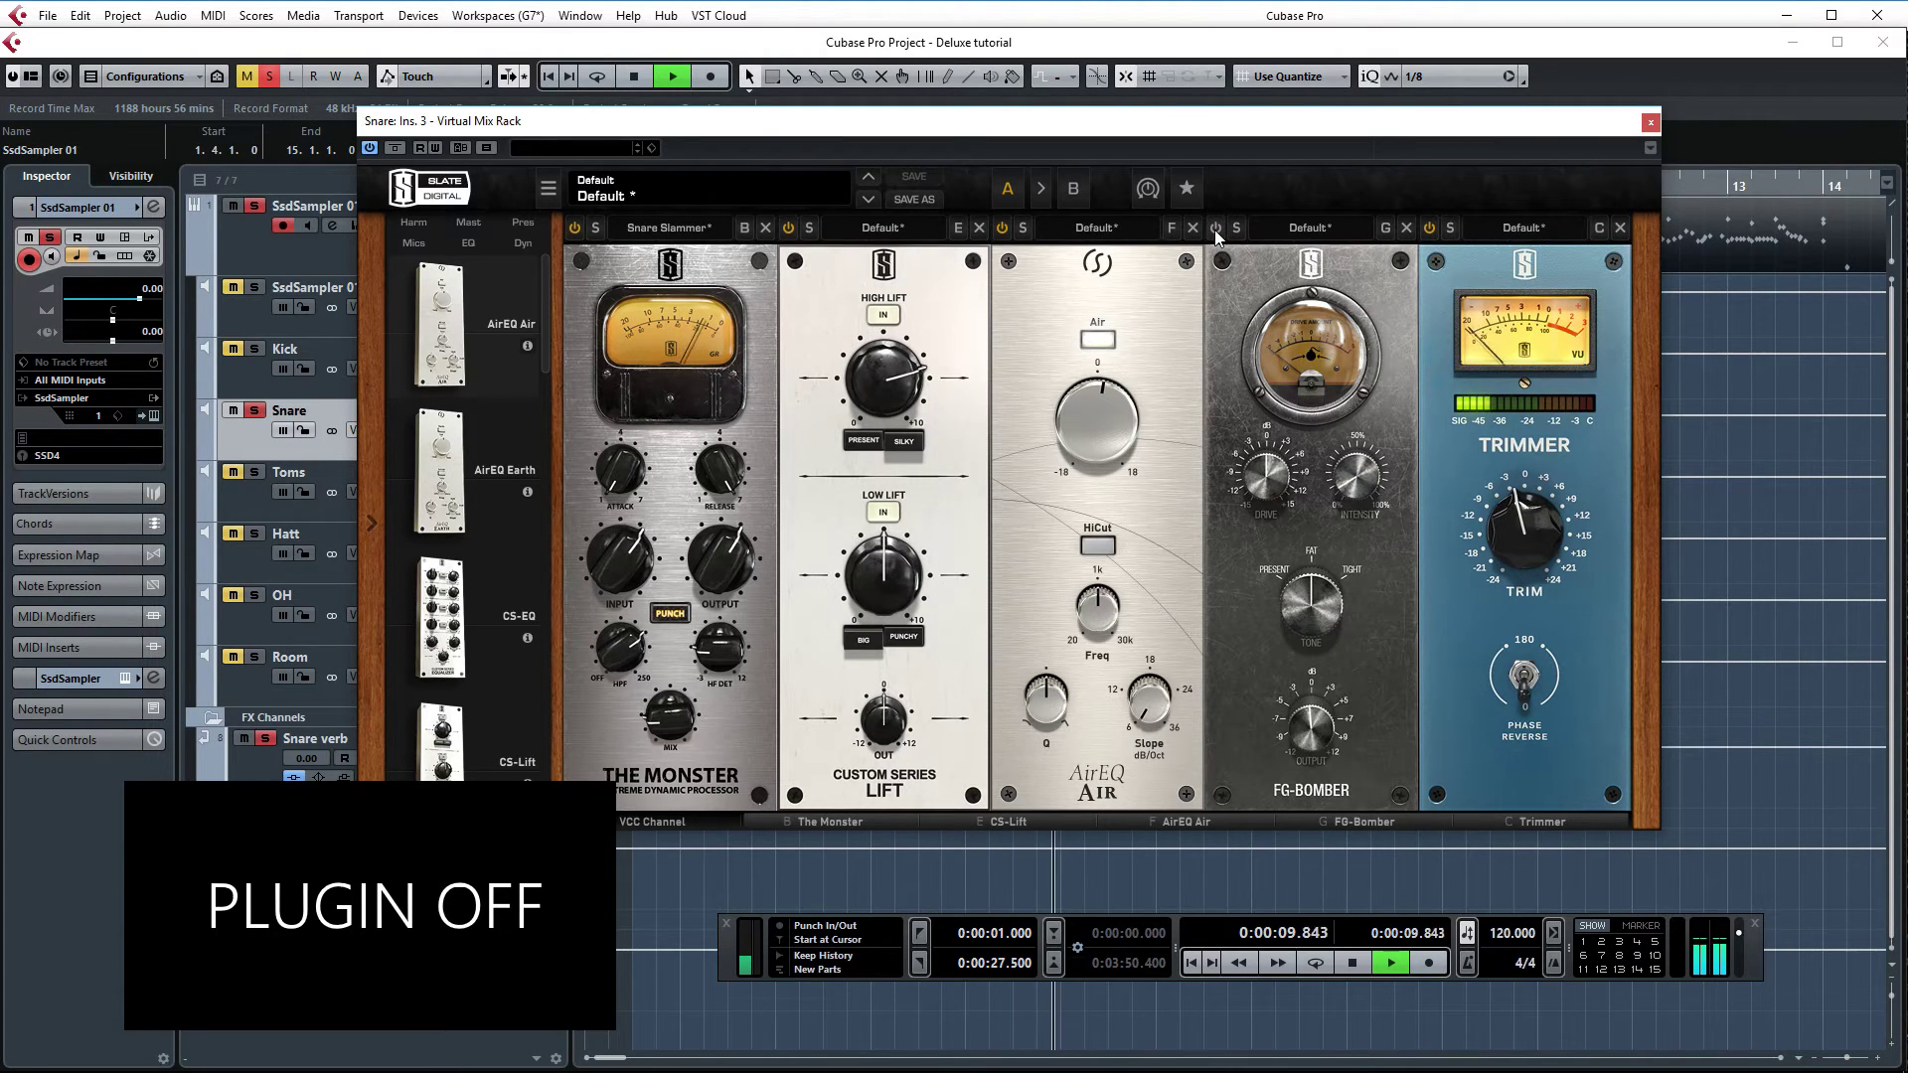
left_click(1215, 229)
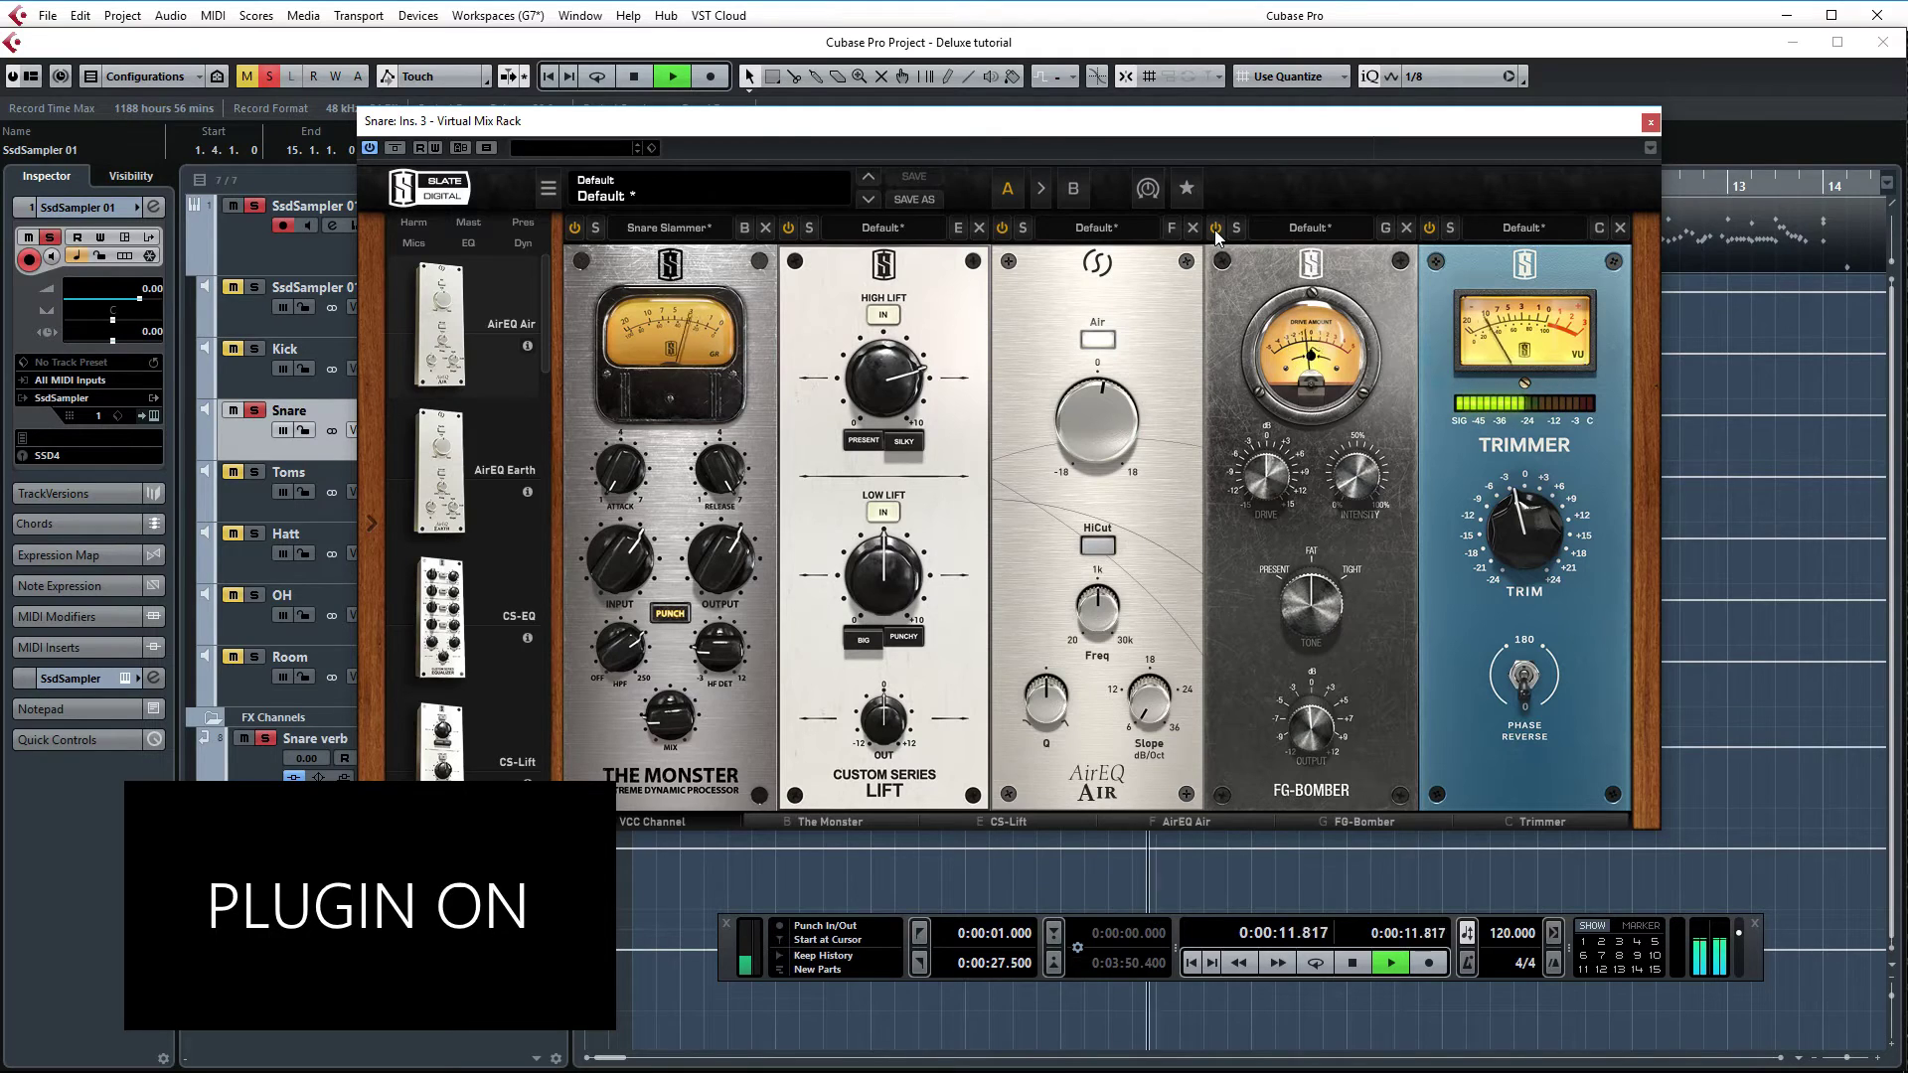
key("space")
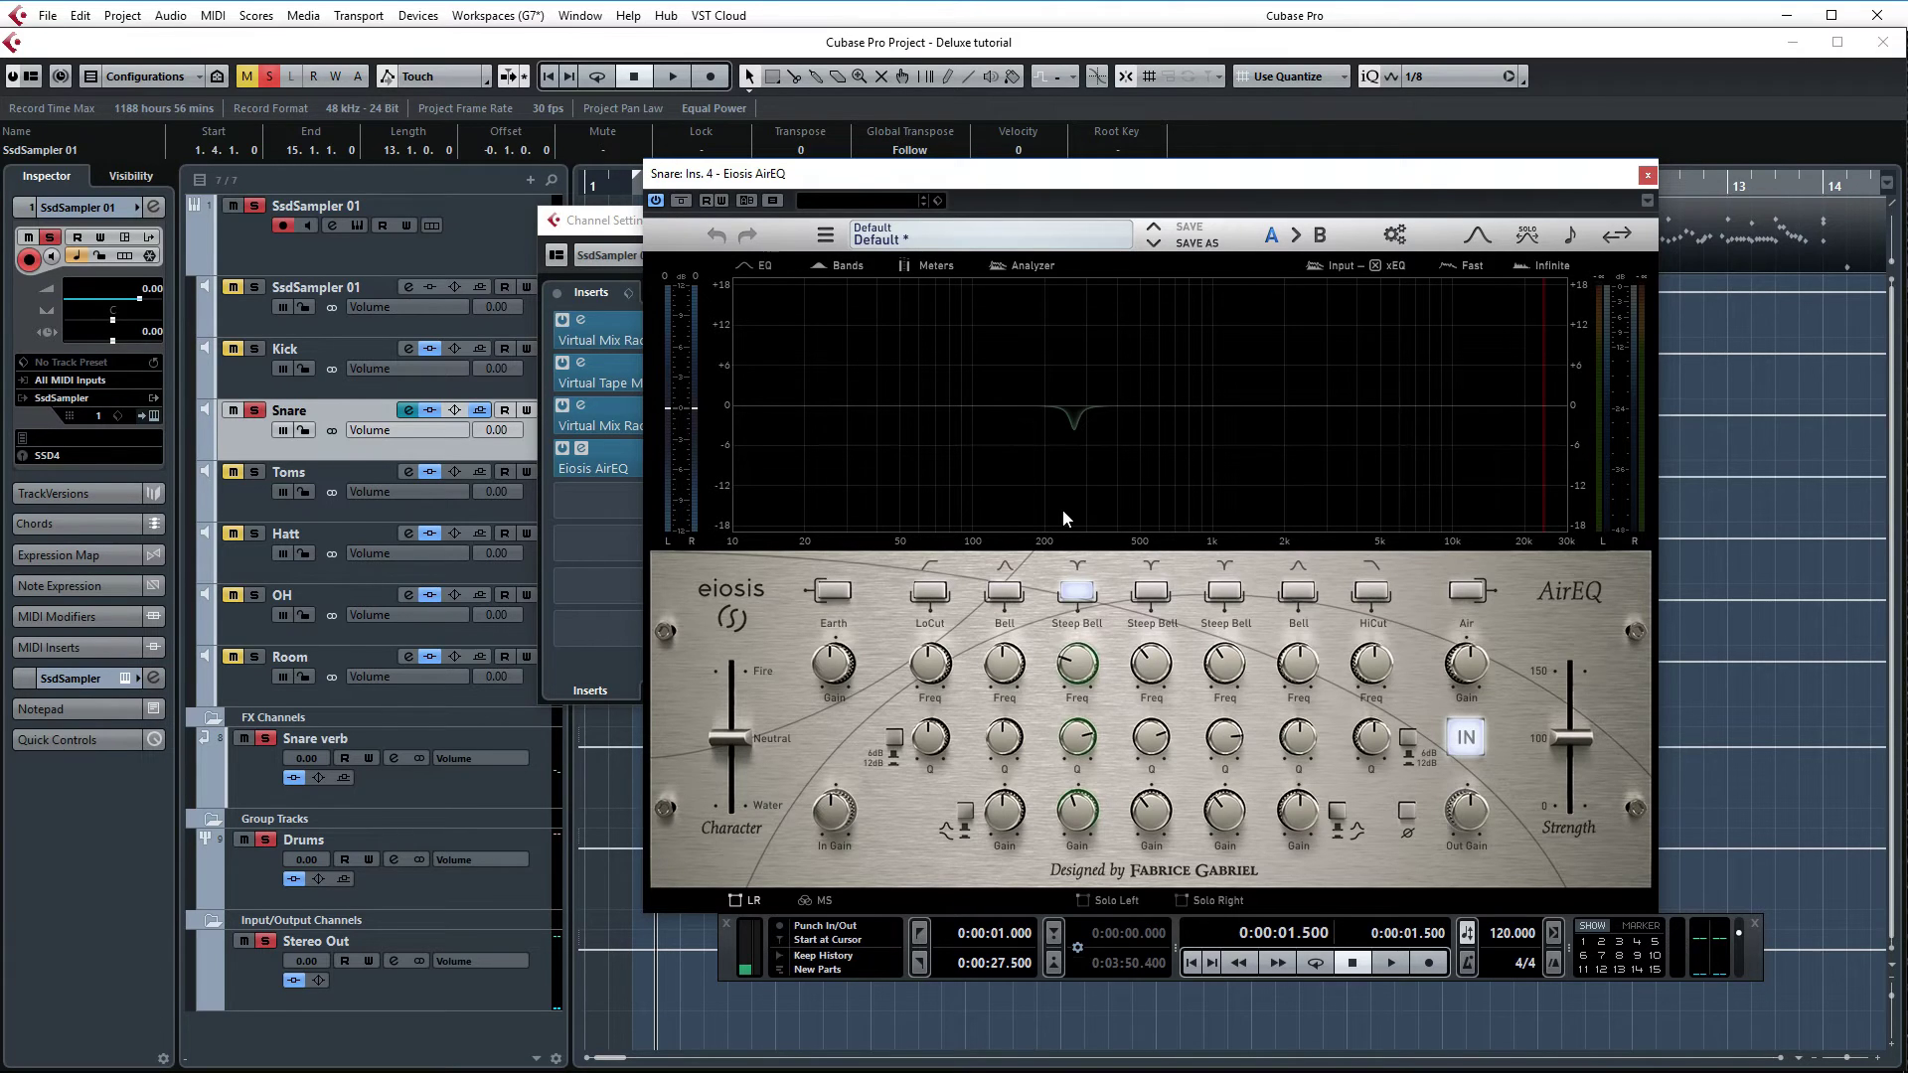
Set the Snare AirEQ Steep Bell gain to +1.08dB while listening to playback
key("space")
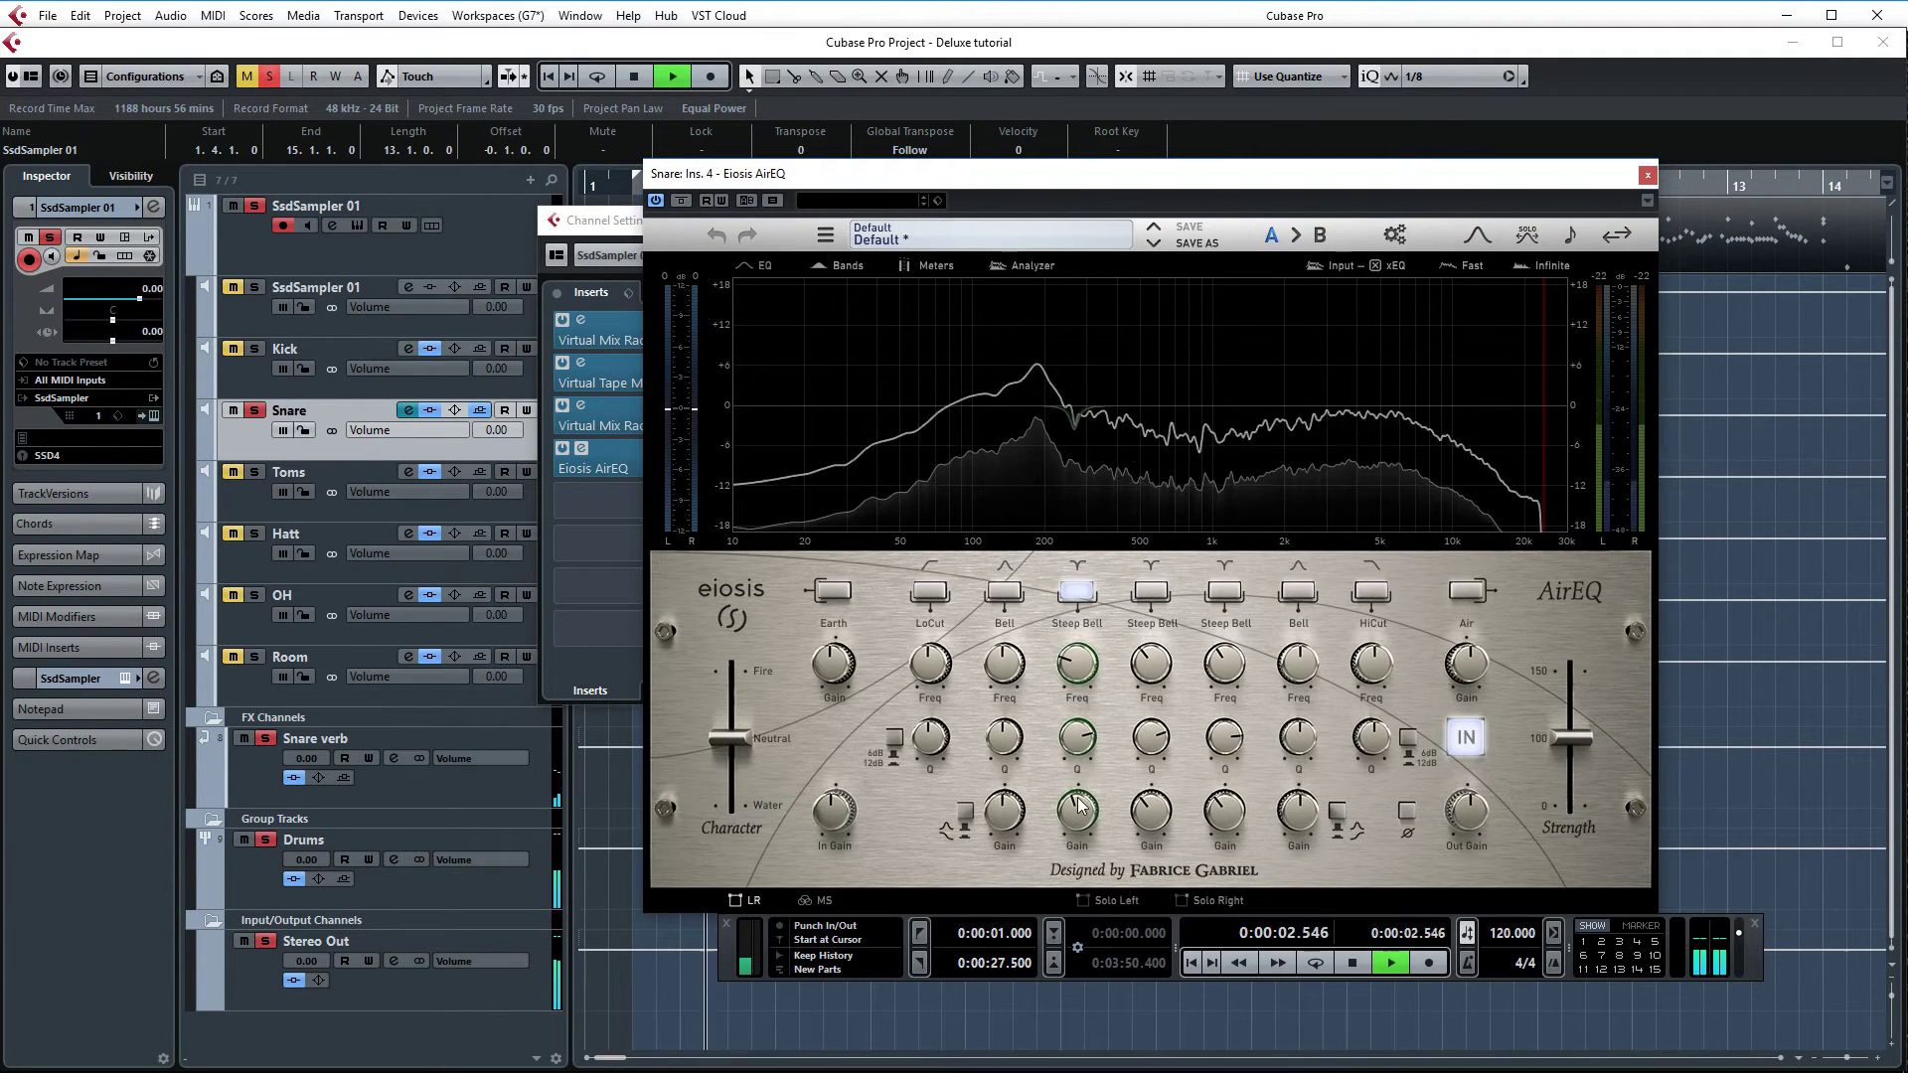
left_click_drag(1081, 817, 1111, 696)
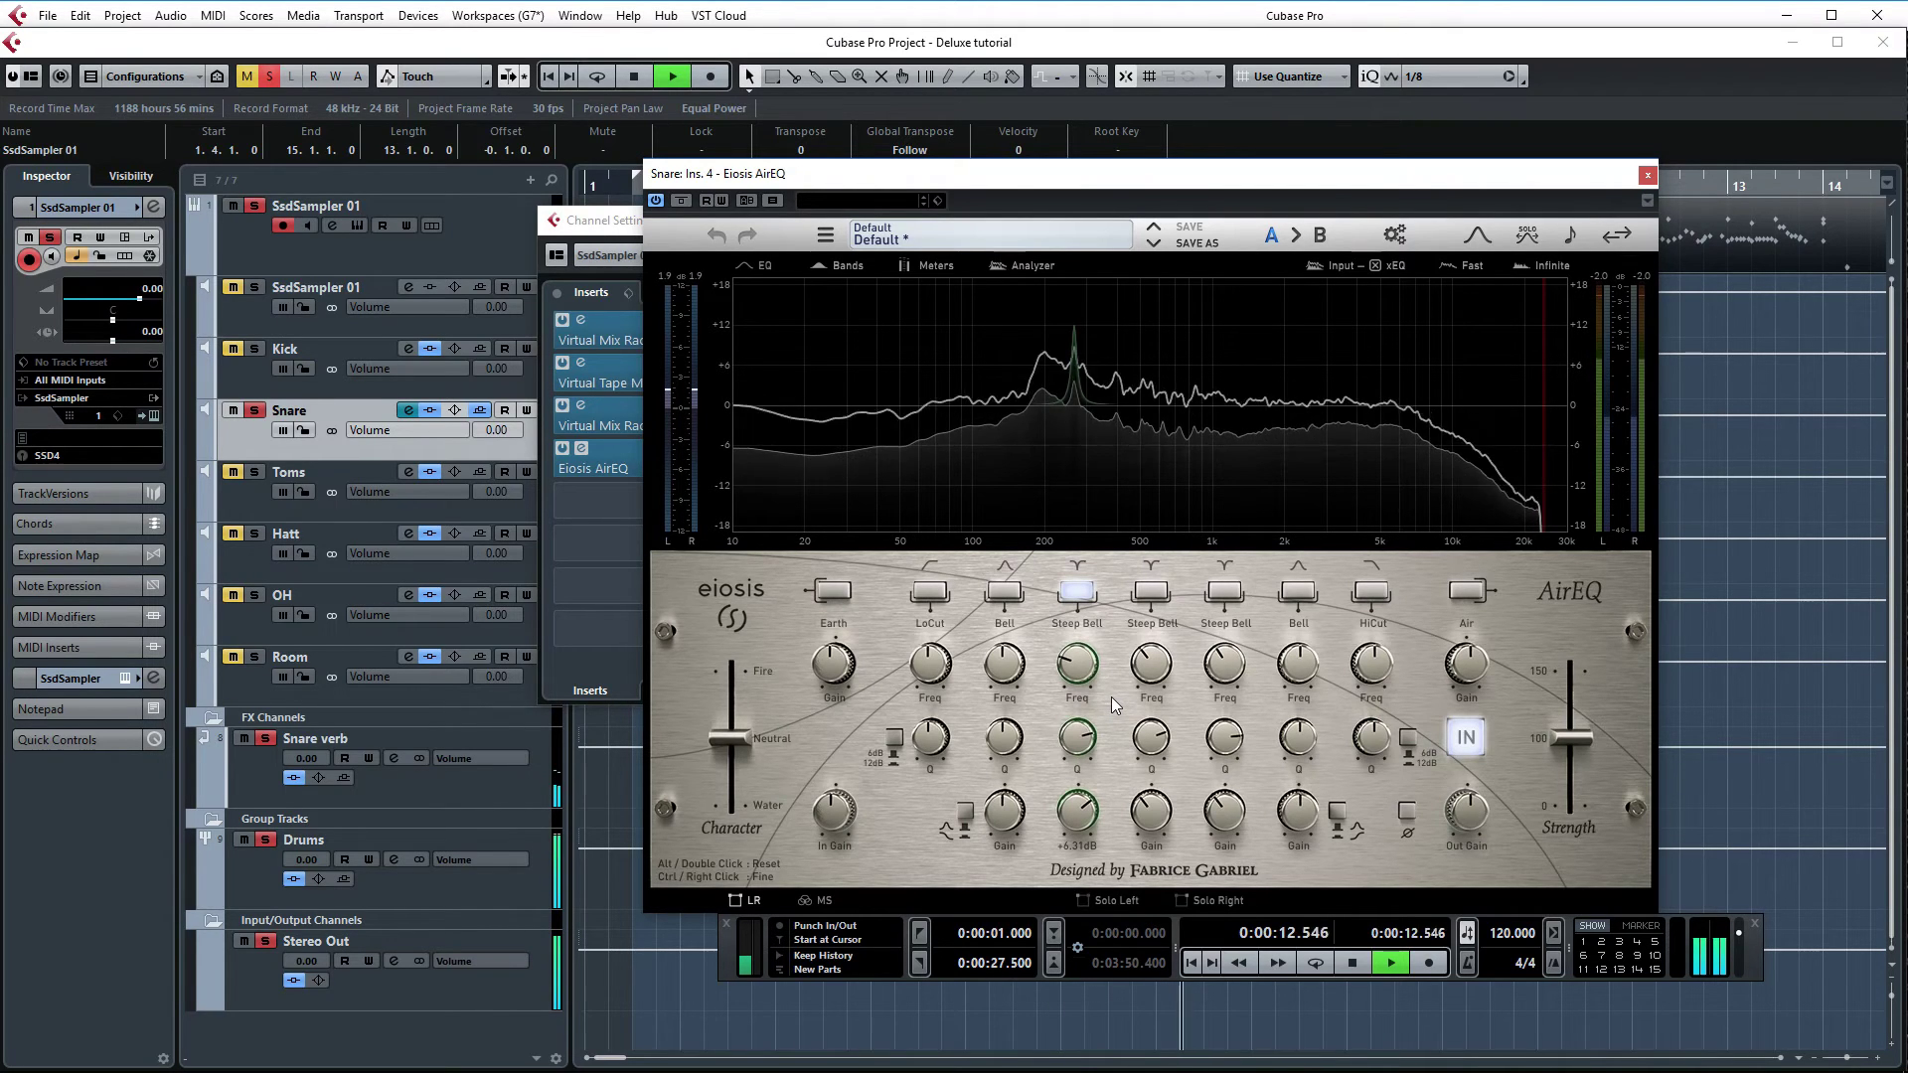
left_click_drag(1111, 696, 1089, 830)
key("space")
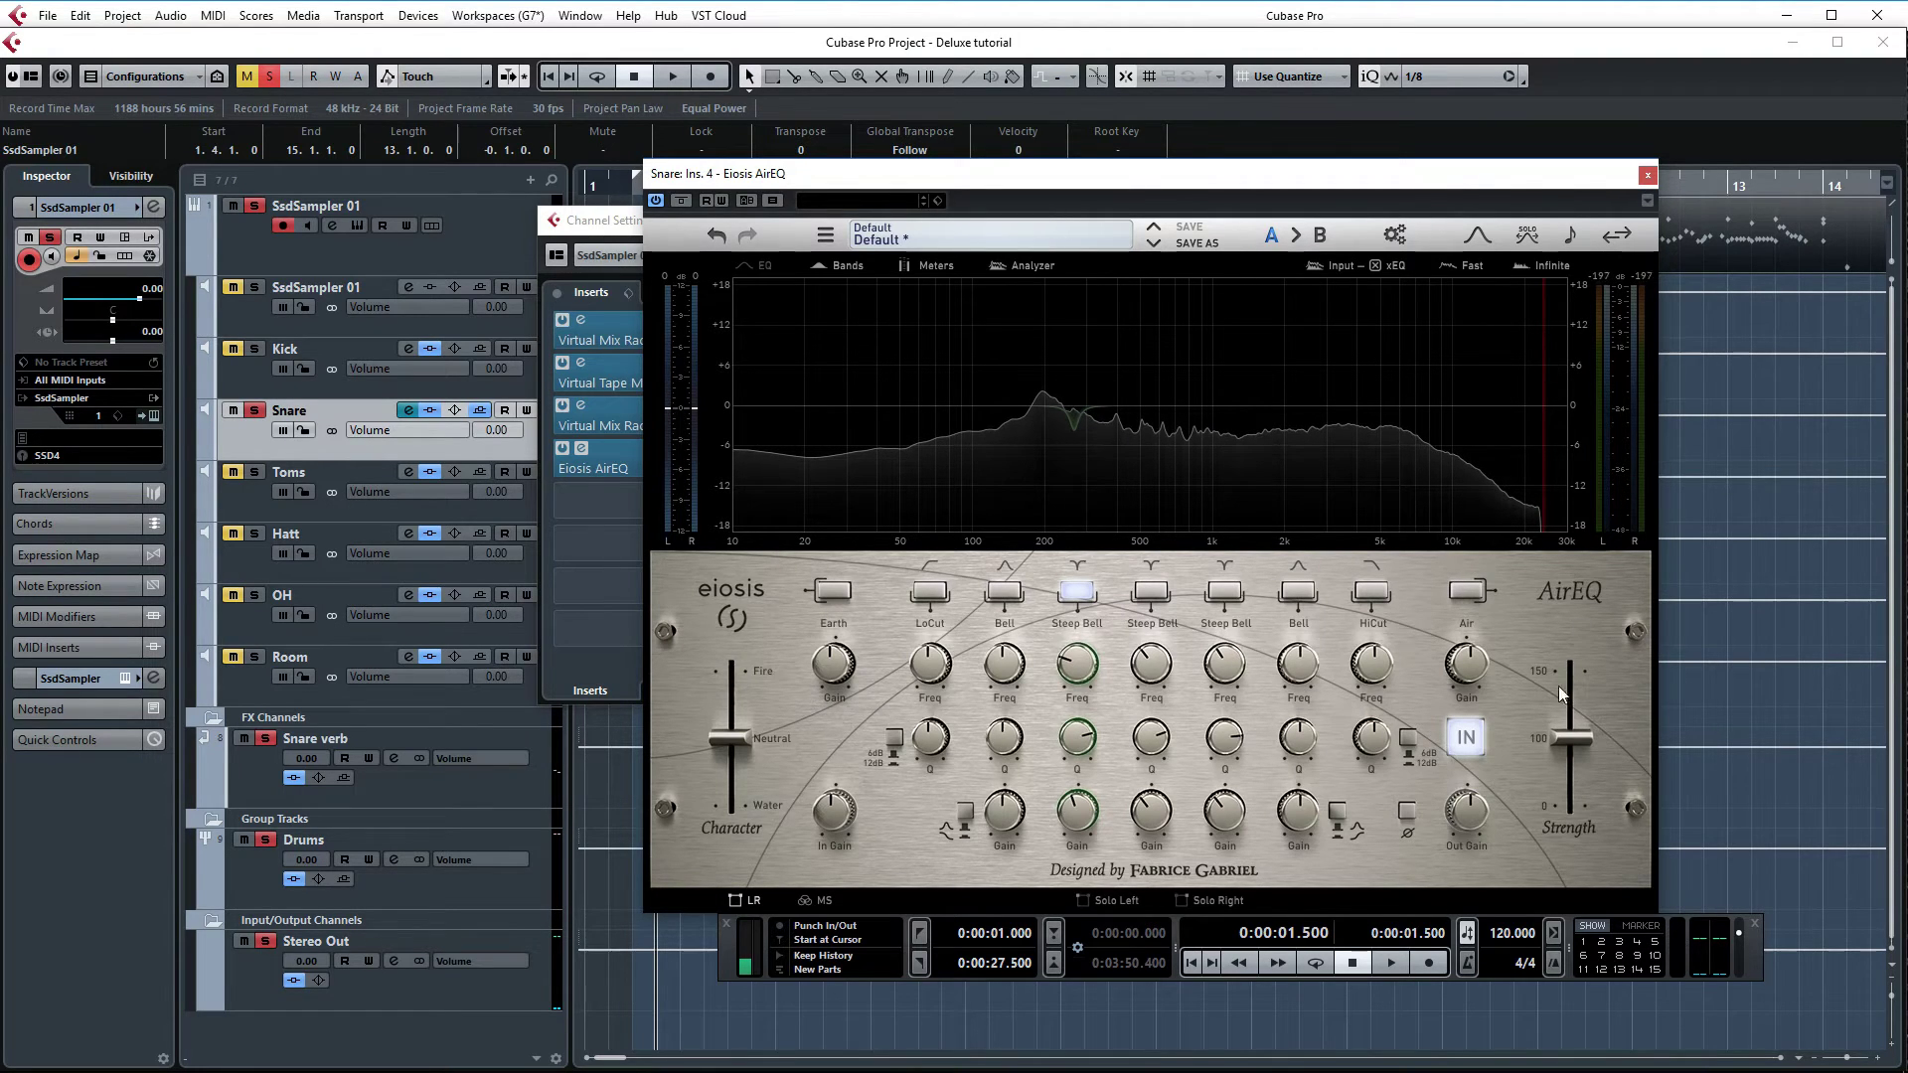
mouse_move(694, 664)
Close AirEQ and bring up the Snare verb FX channel settings
left_click(1647, 178)
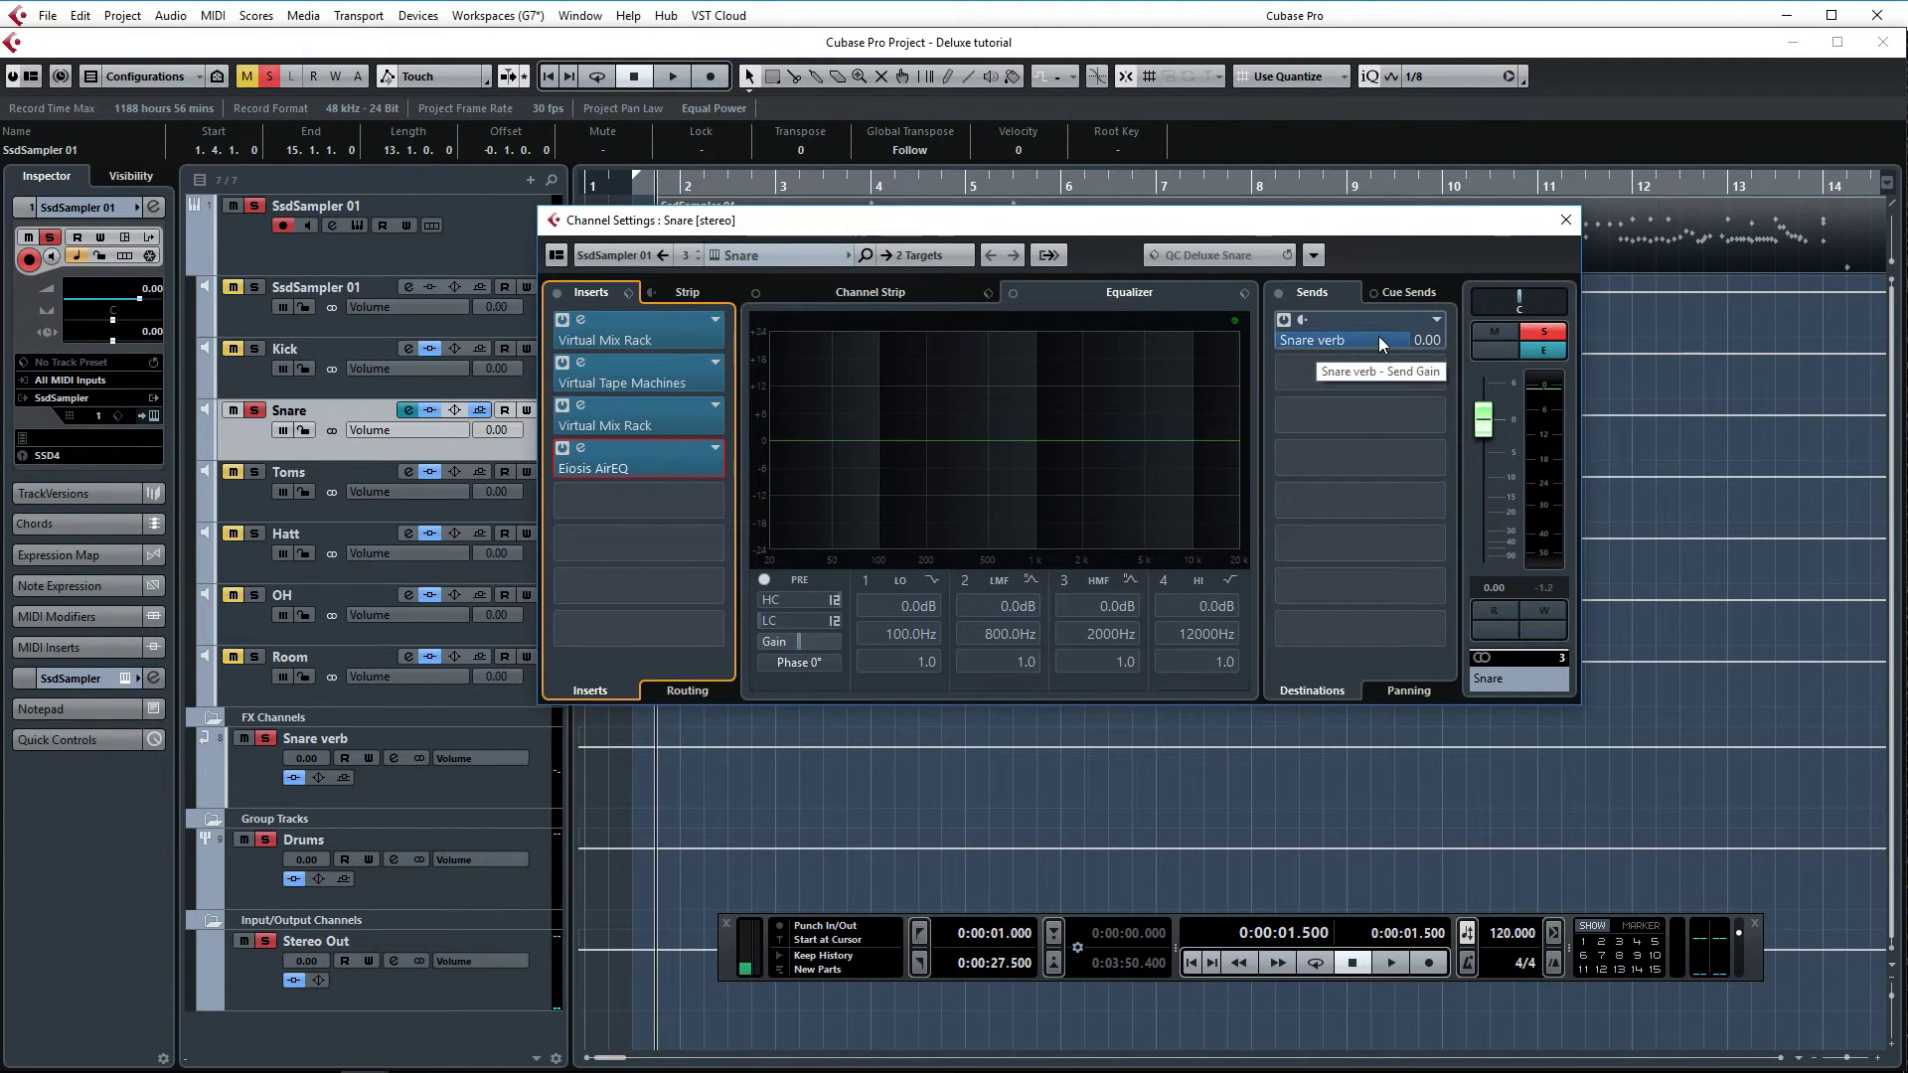
left_click(417, 781)
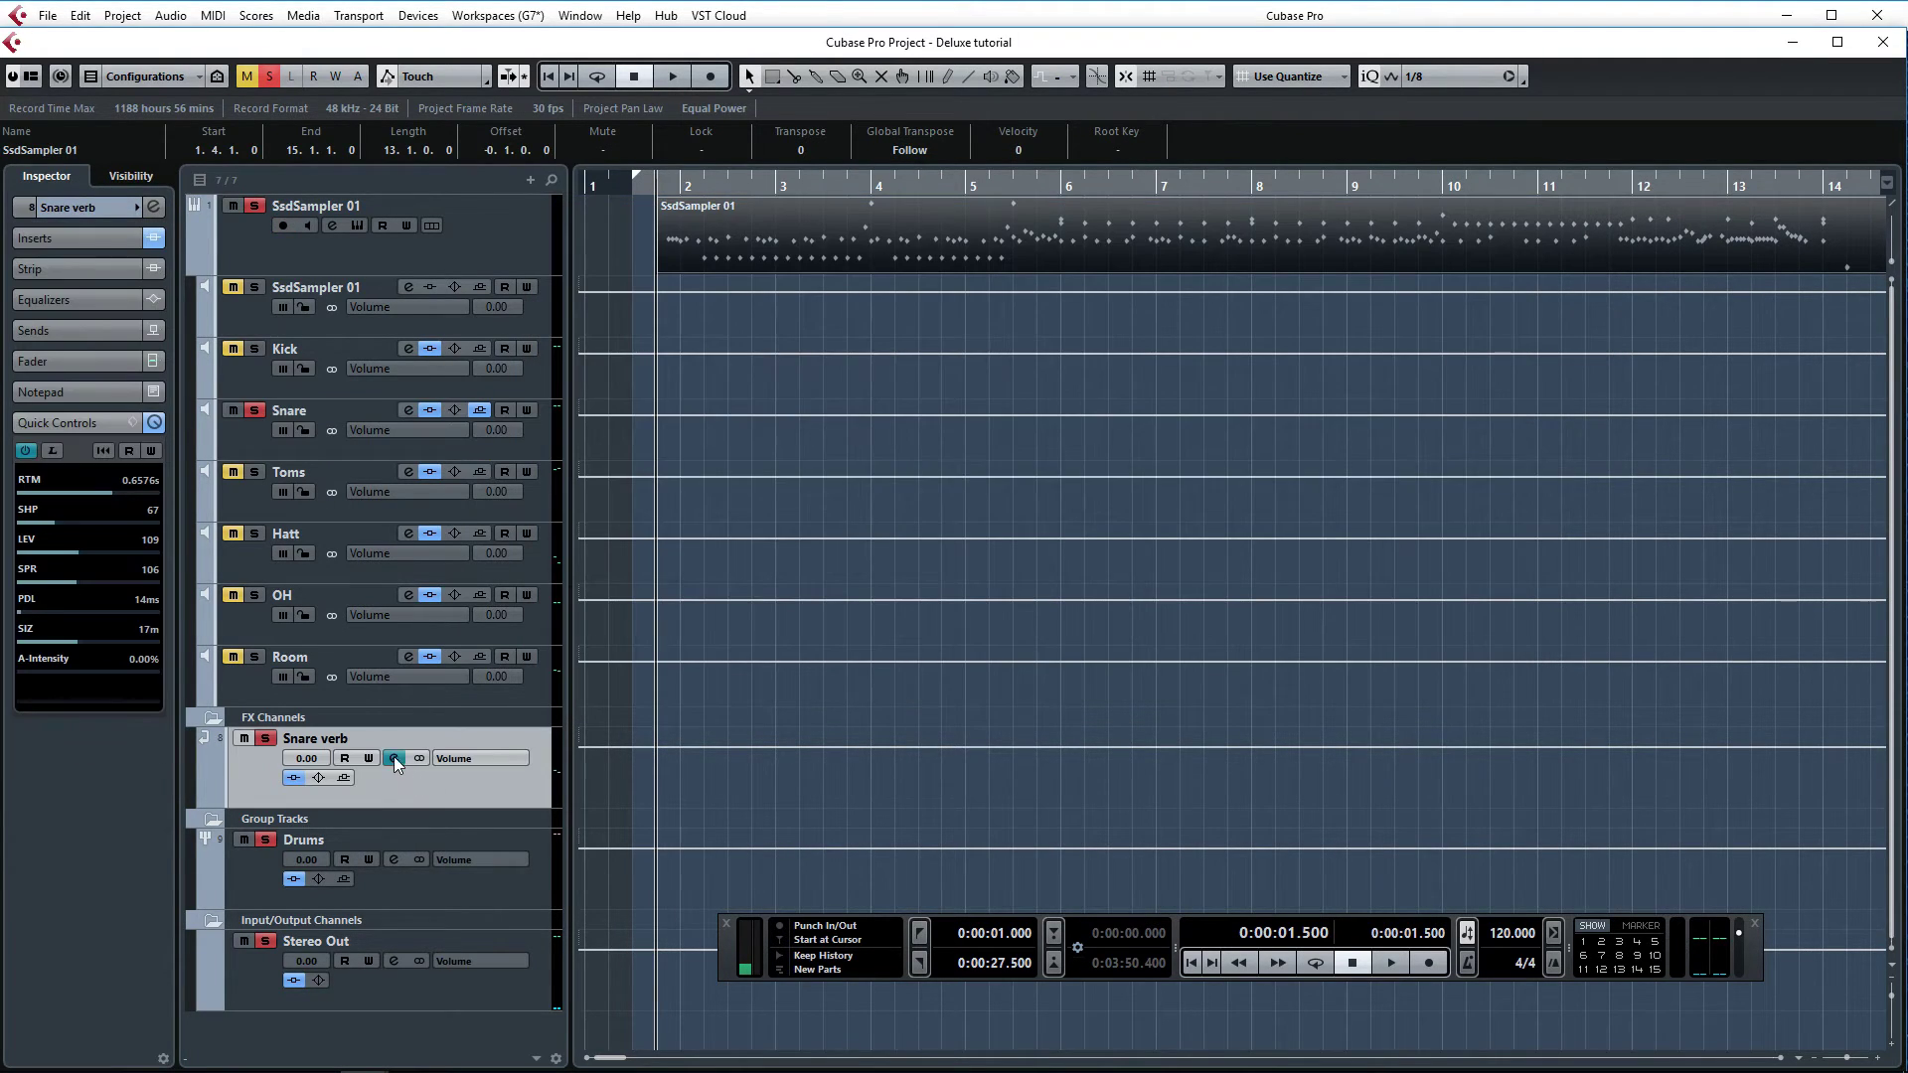
left_click(394, 758)
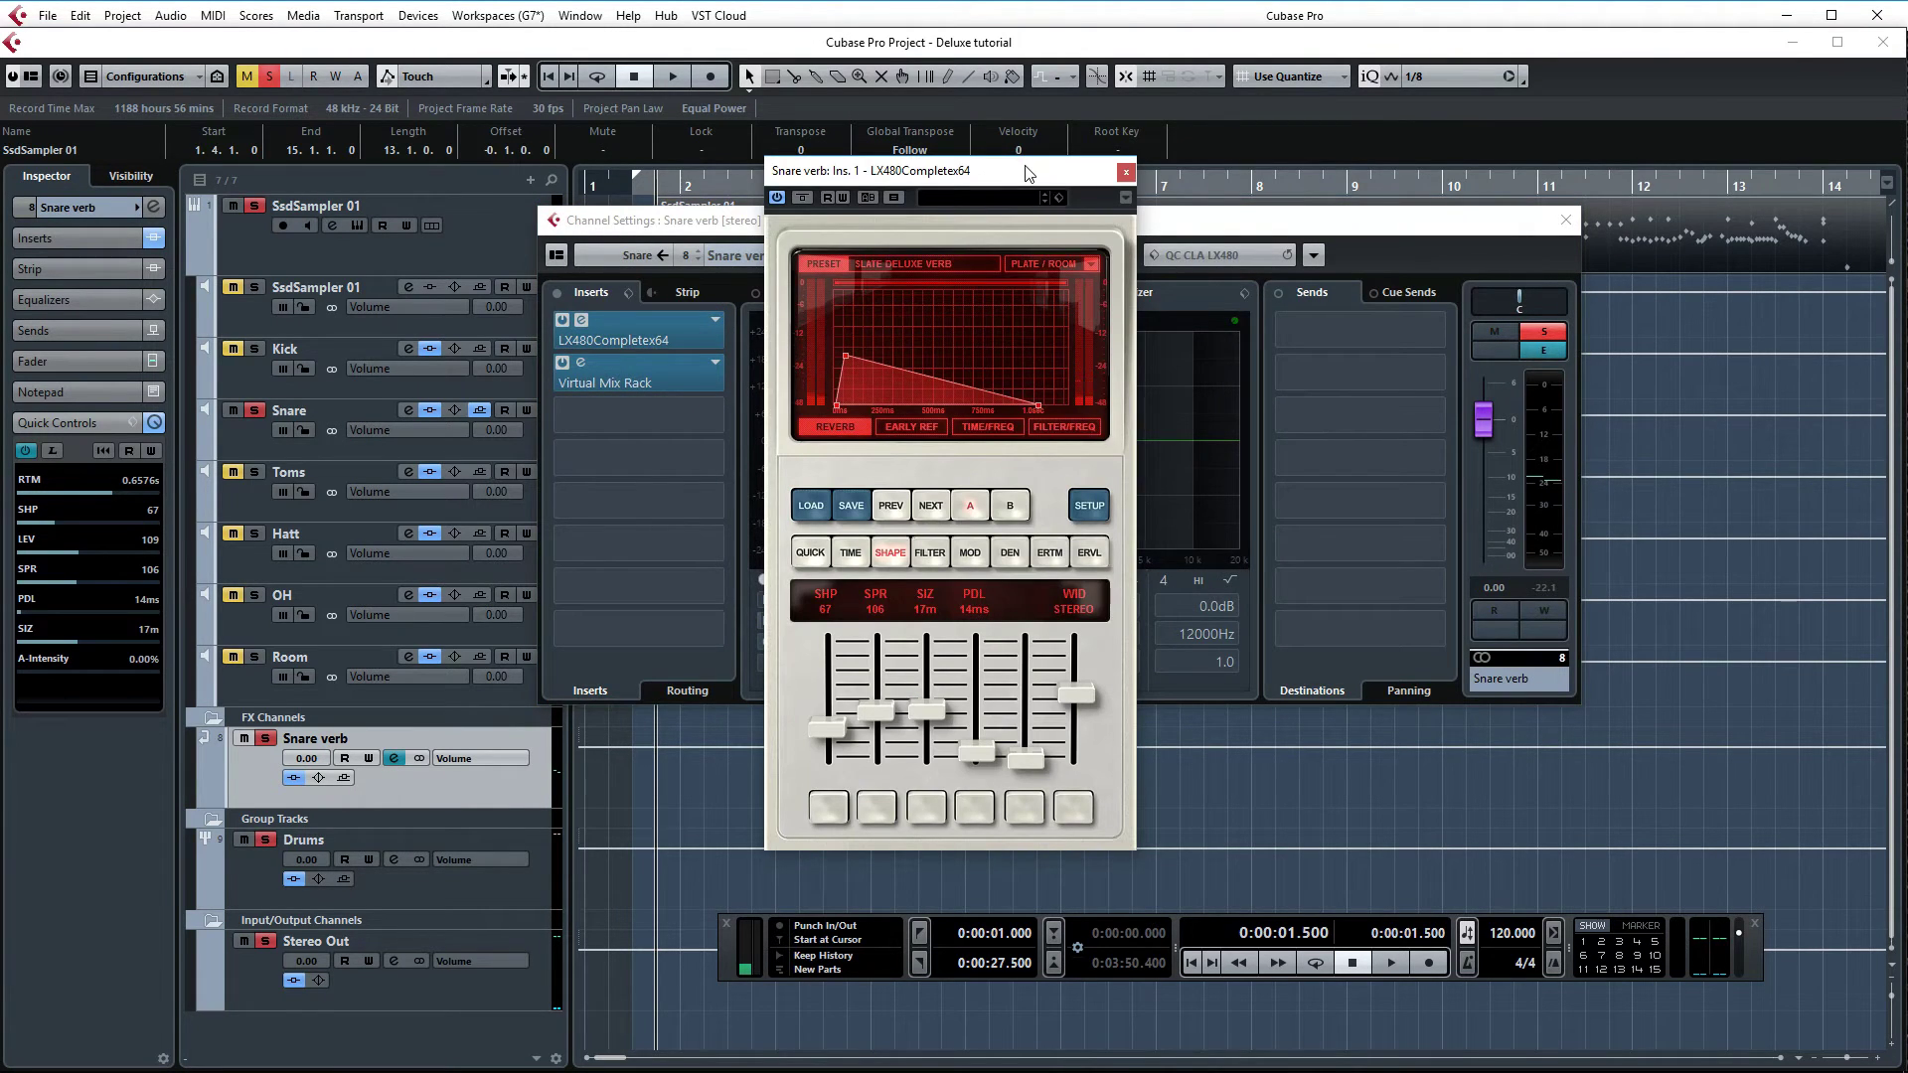
Audition the LX480 reverb on its QUICK page, bypassing the Snare inserts during playback
left_click(808, 553)
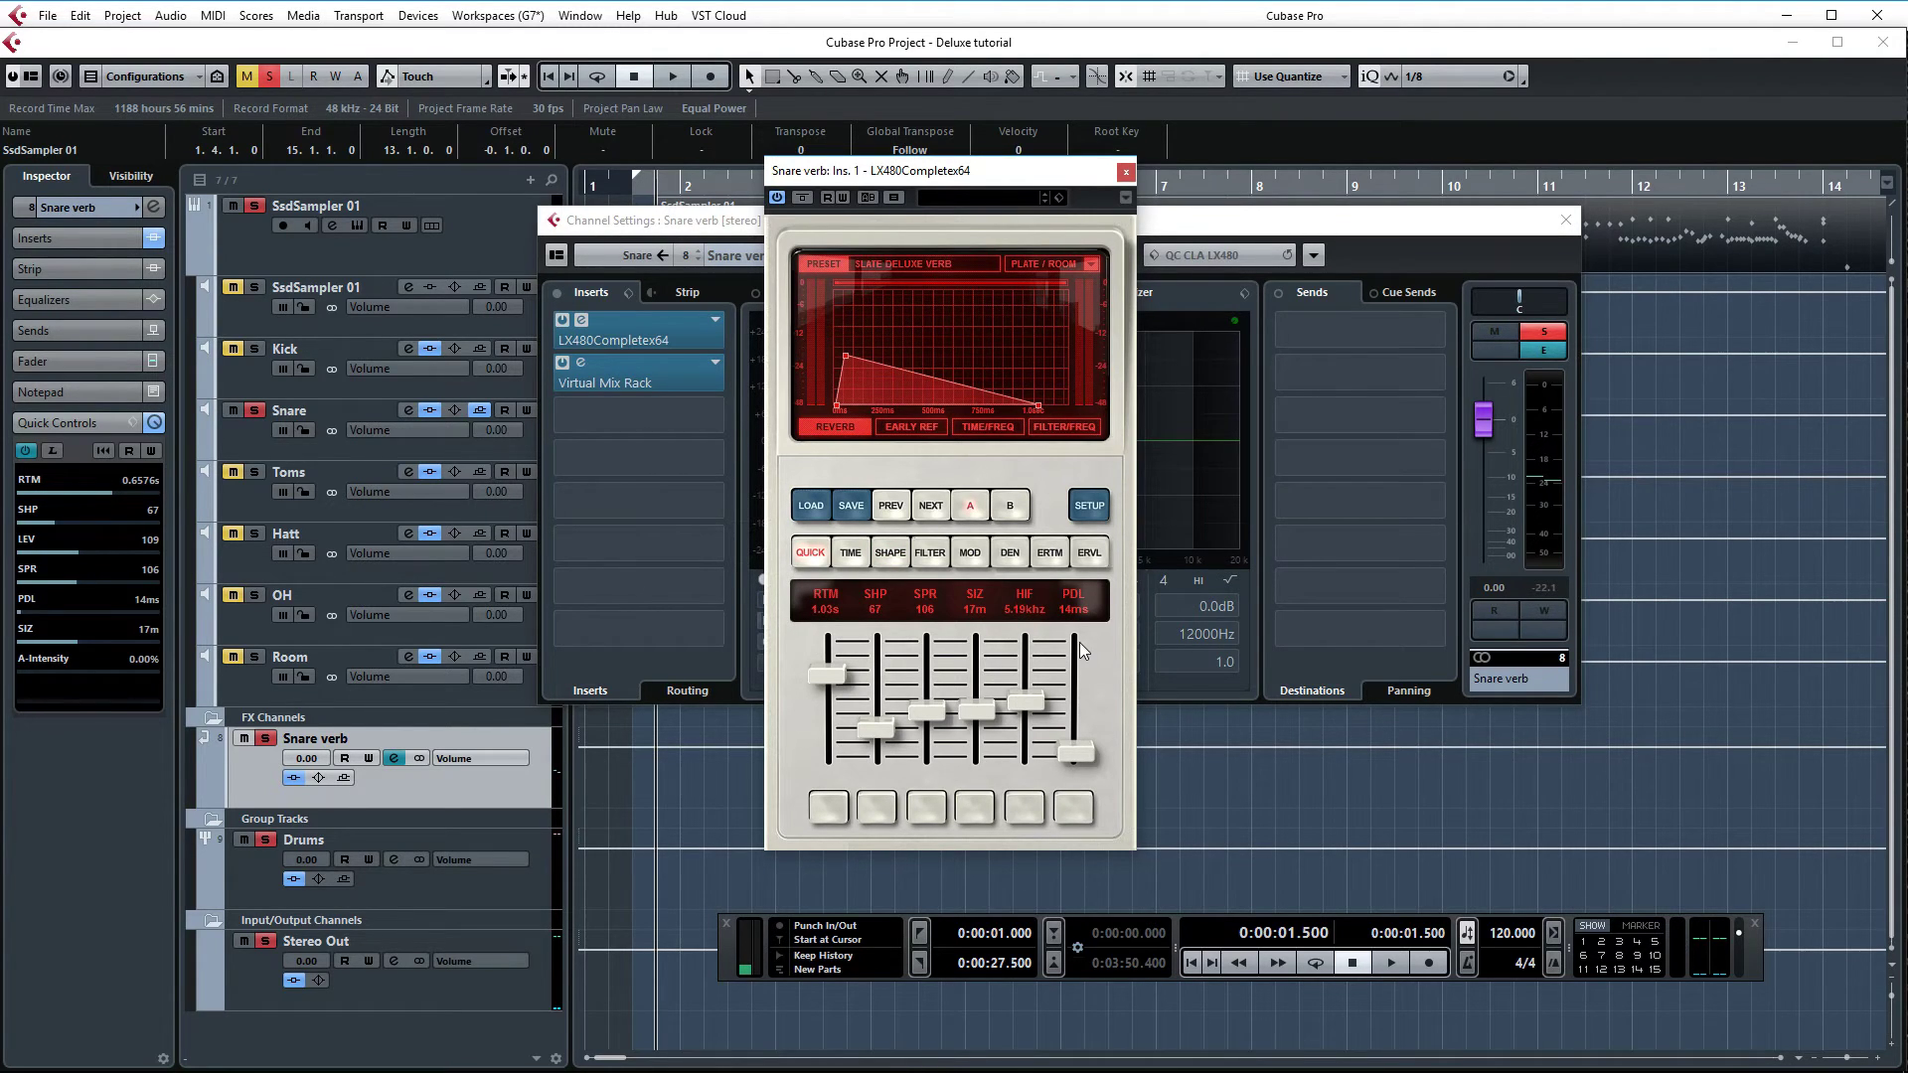
key("space")
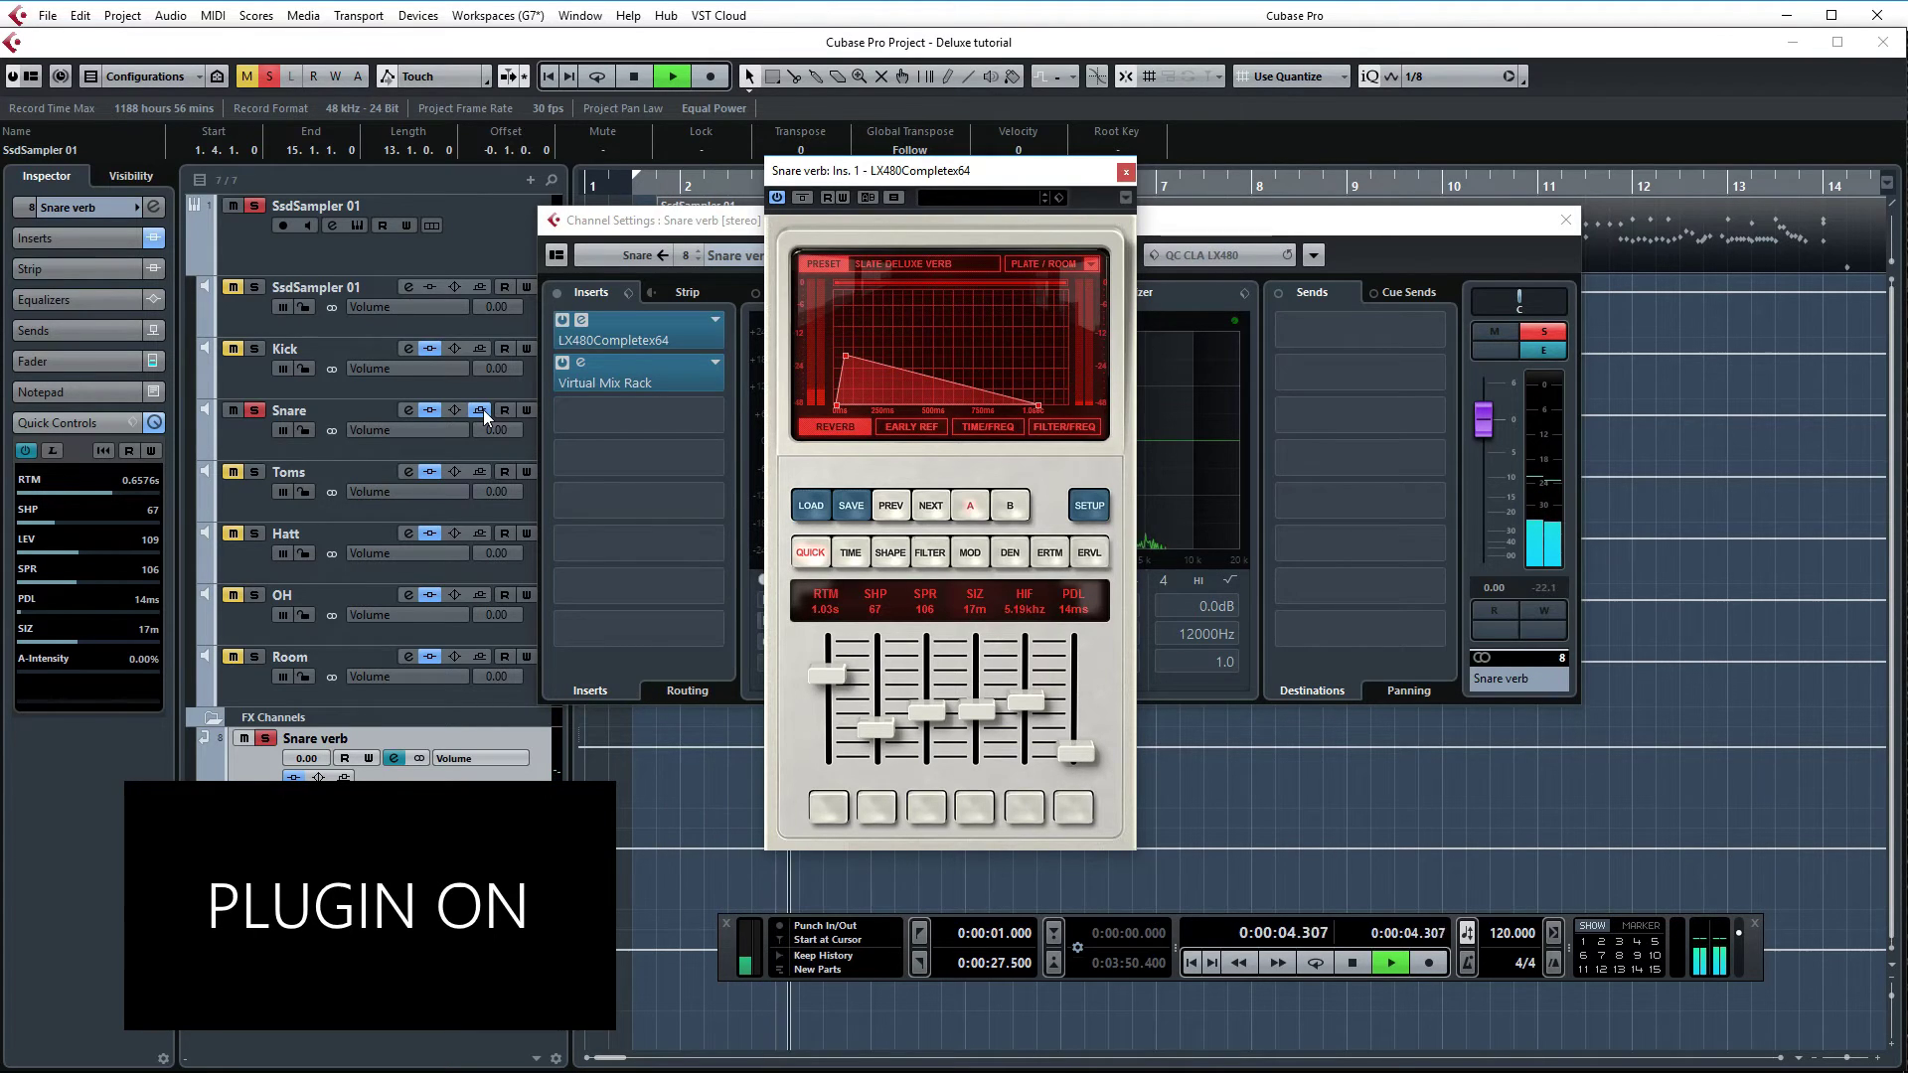
left_click(481, 410)
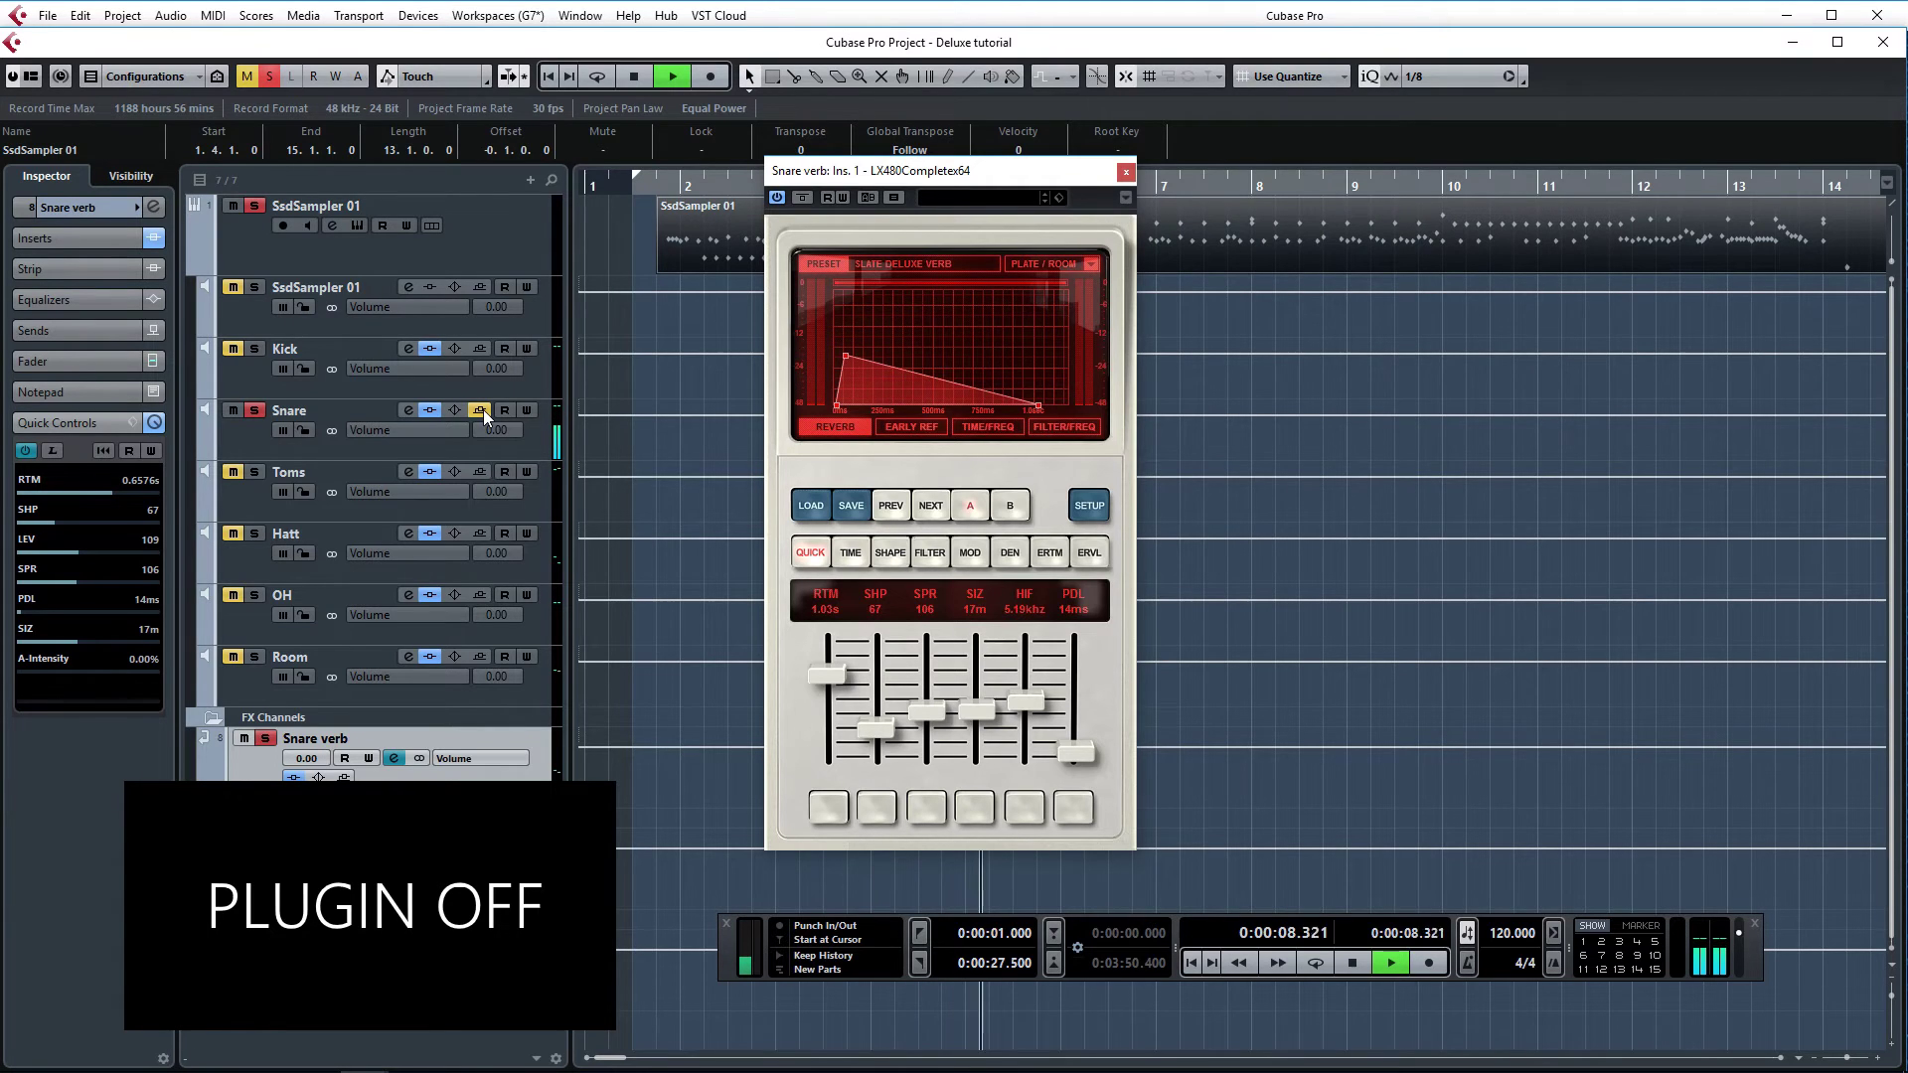
key("space")
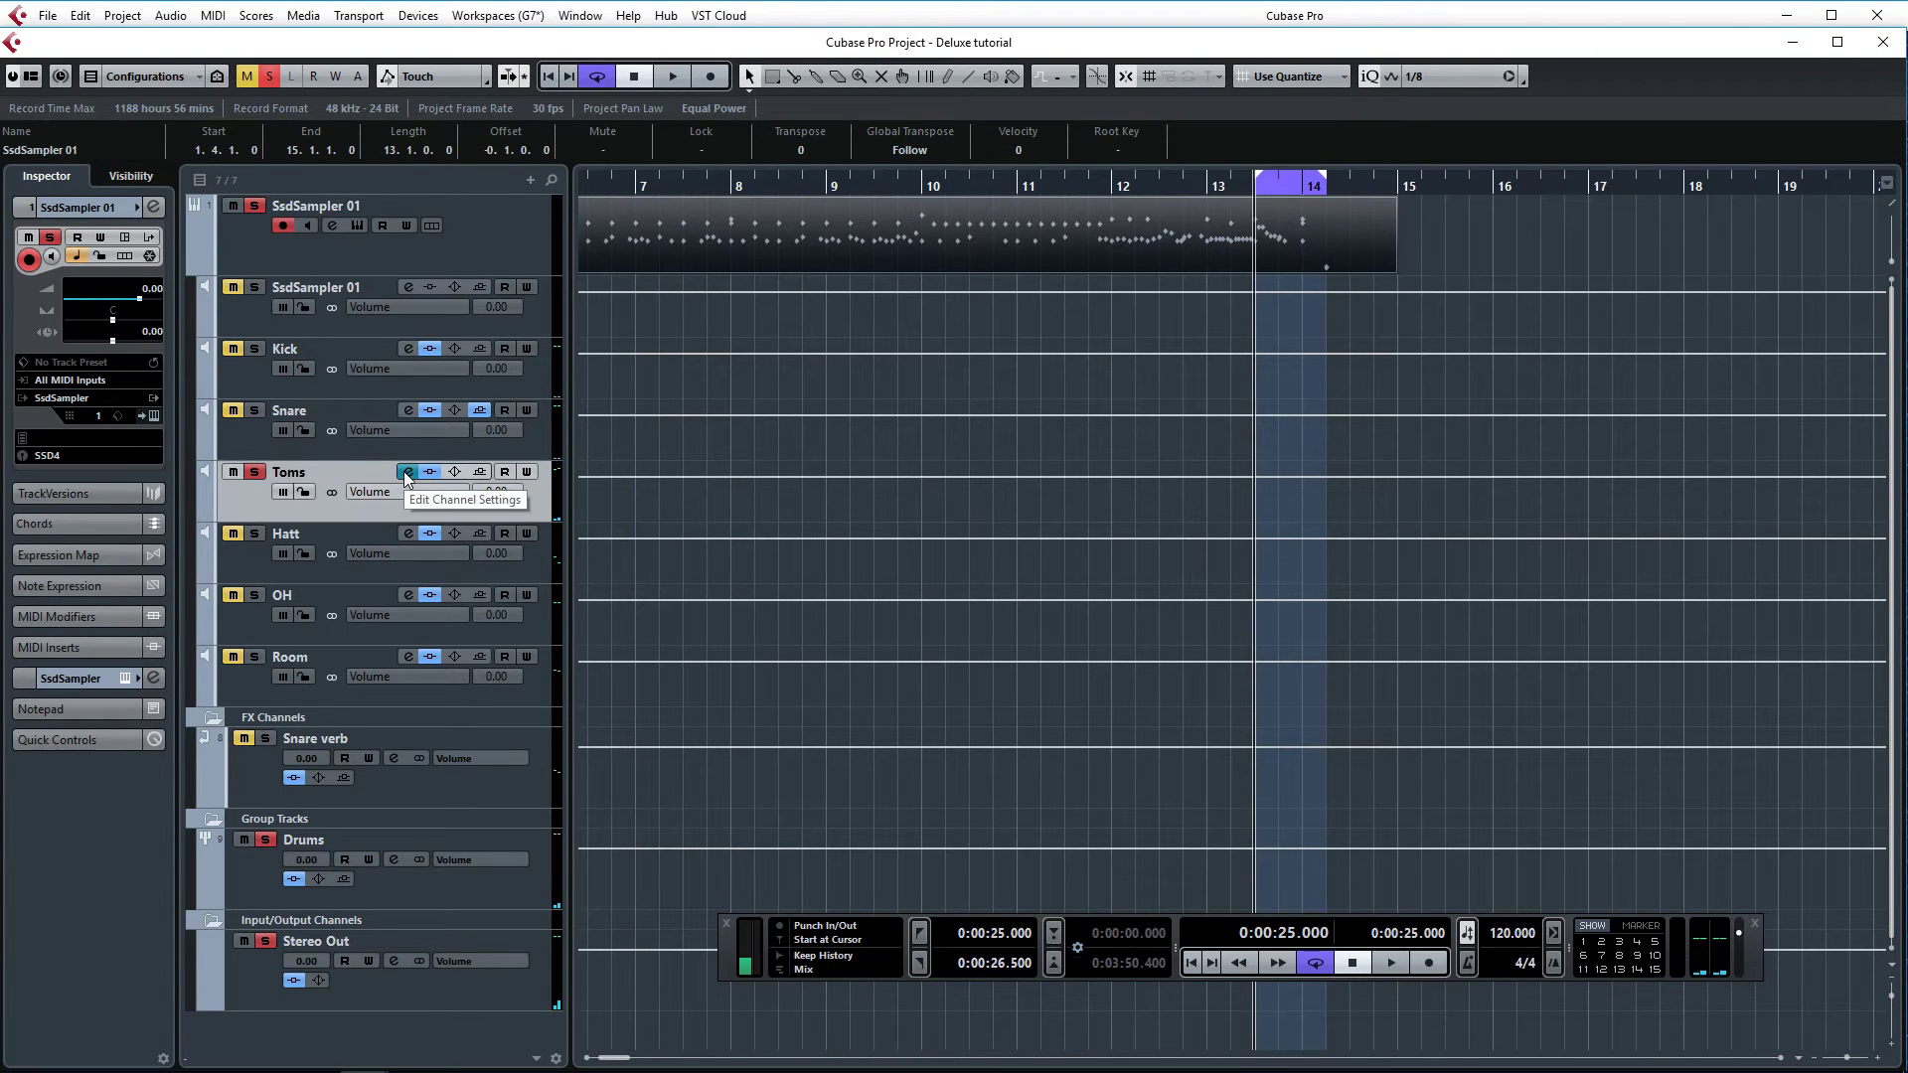
Open the Toms' Virtual Mix Rack and inspect the FG-S knob values
left_click(405, 472)
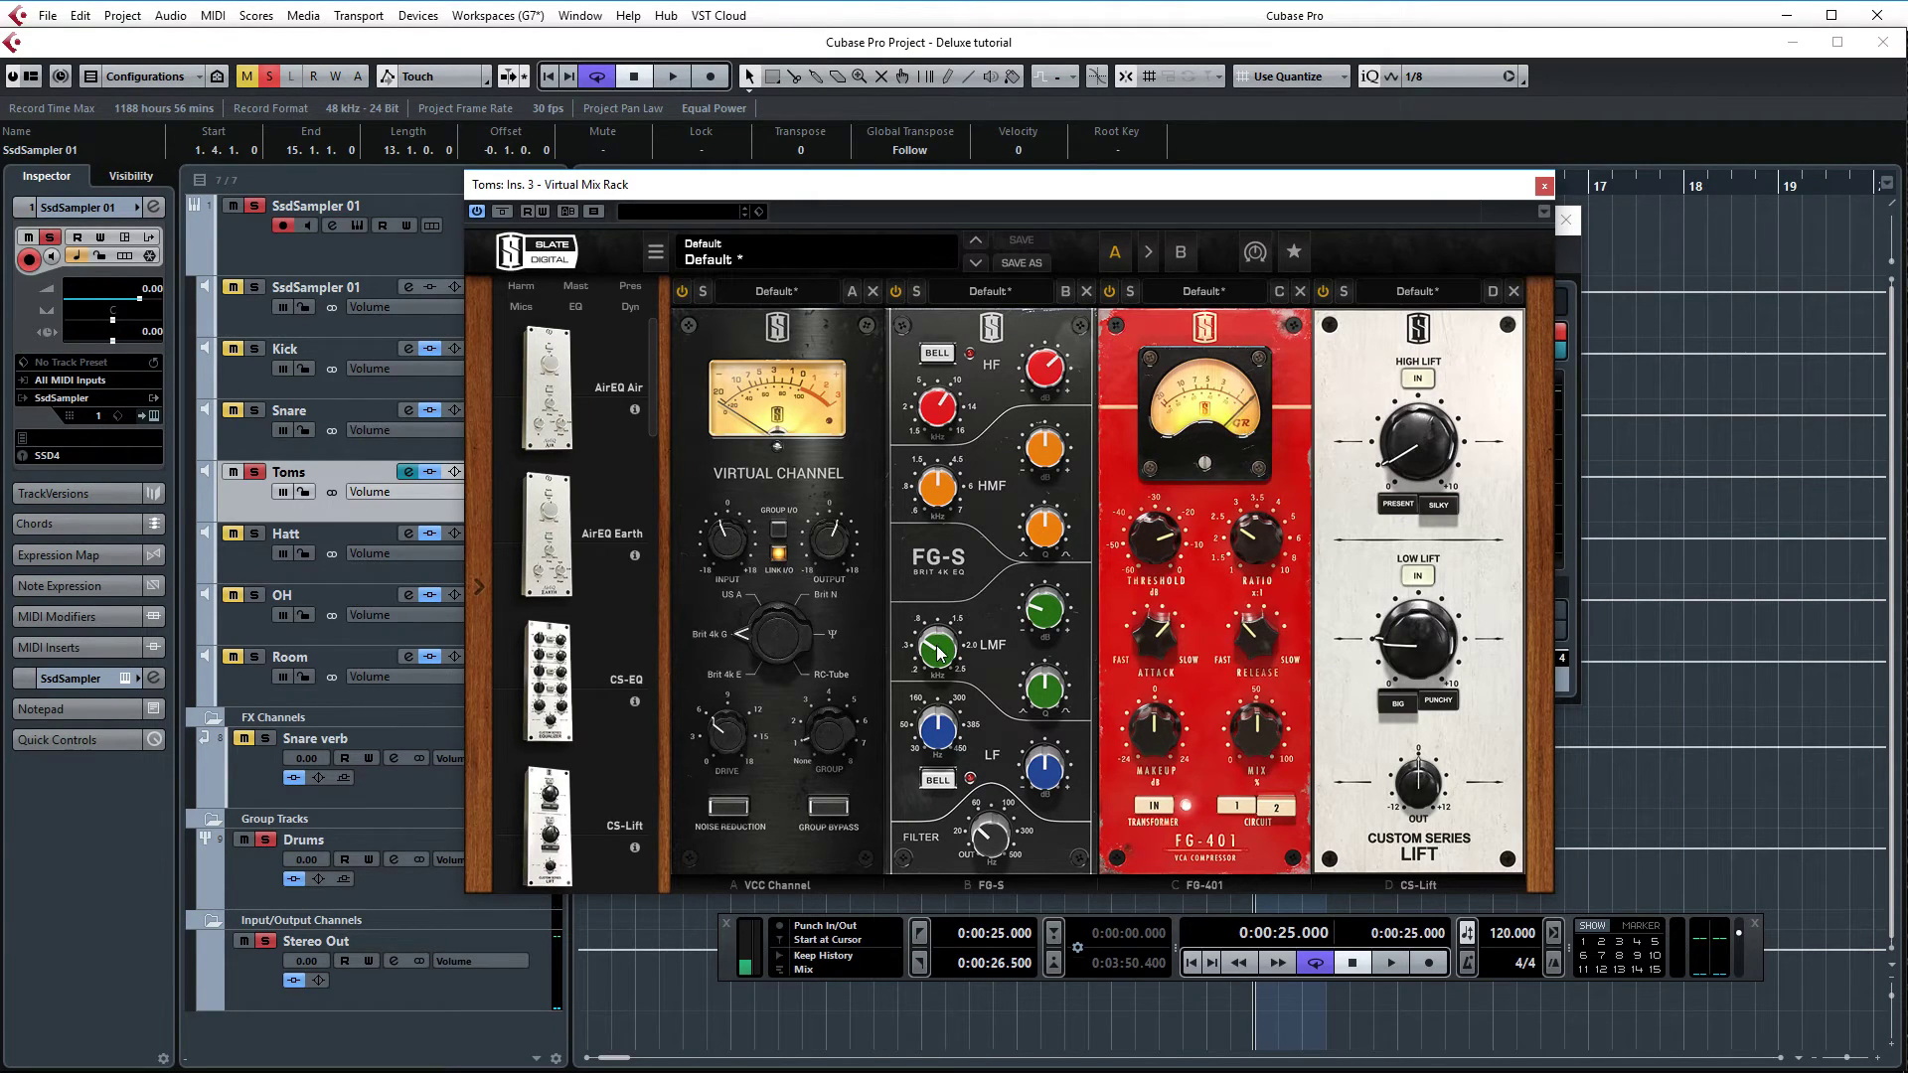
mouse_move(940, 653)
mouse_move(1044, 621)
mouse_move(1048, 378)
Compare the Toms' FG-S EQ off and on during playback, leaving it switched on
key("space")
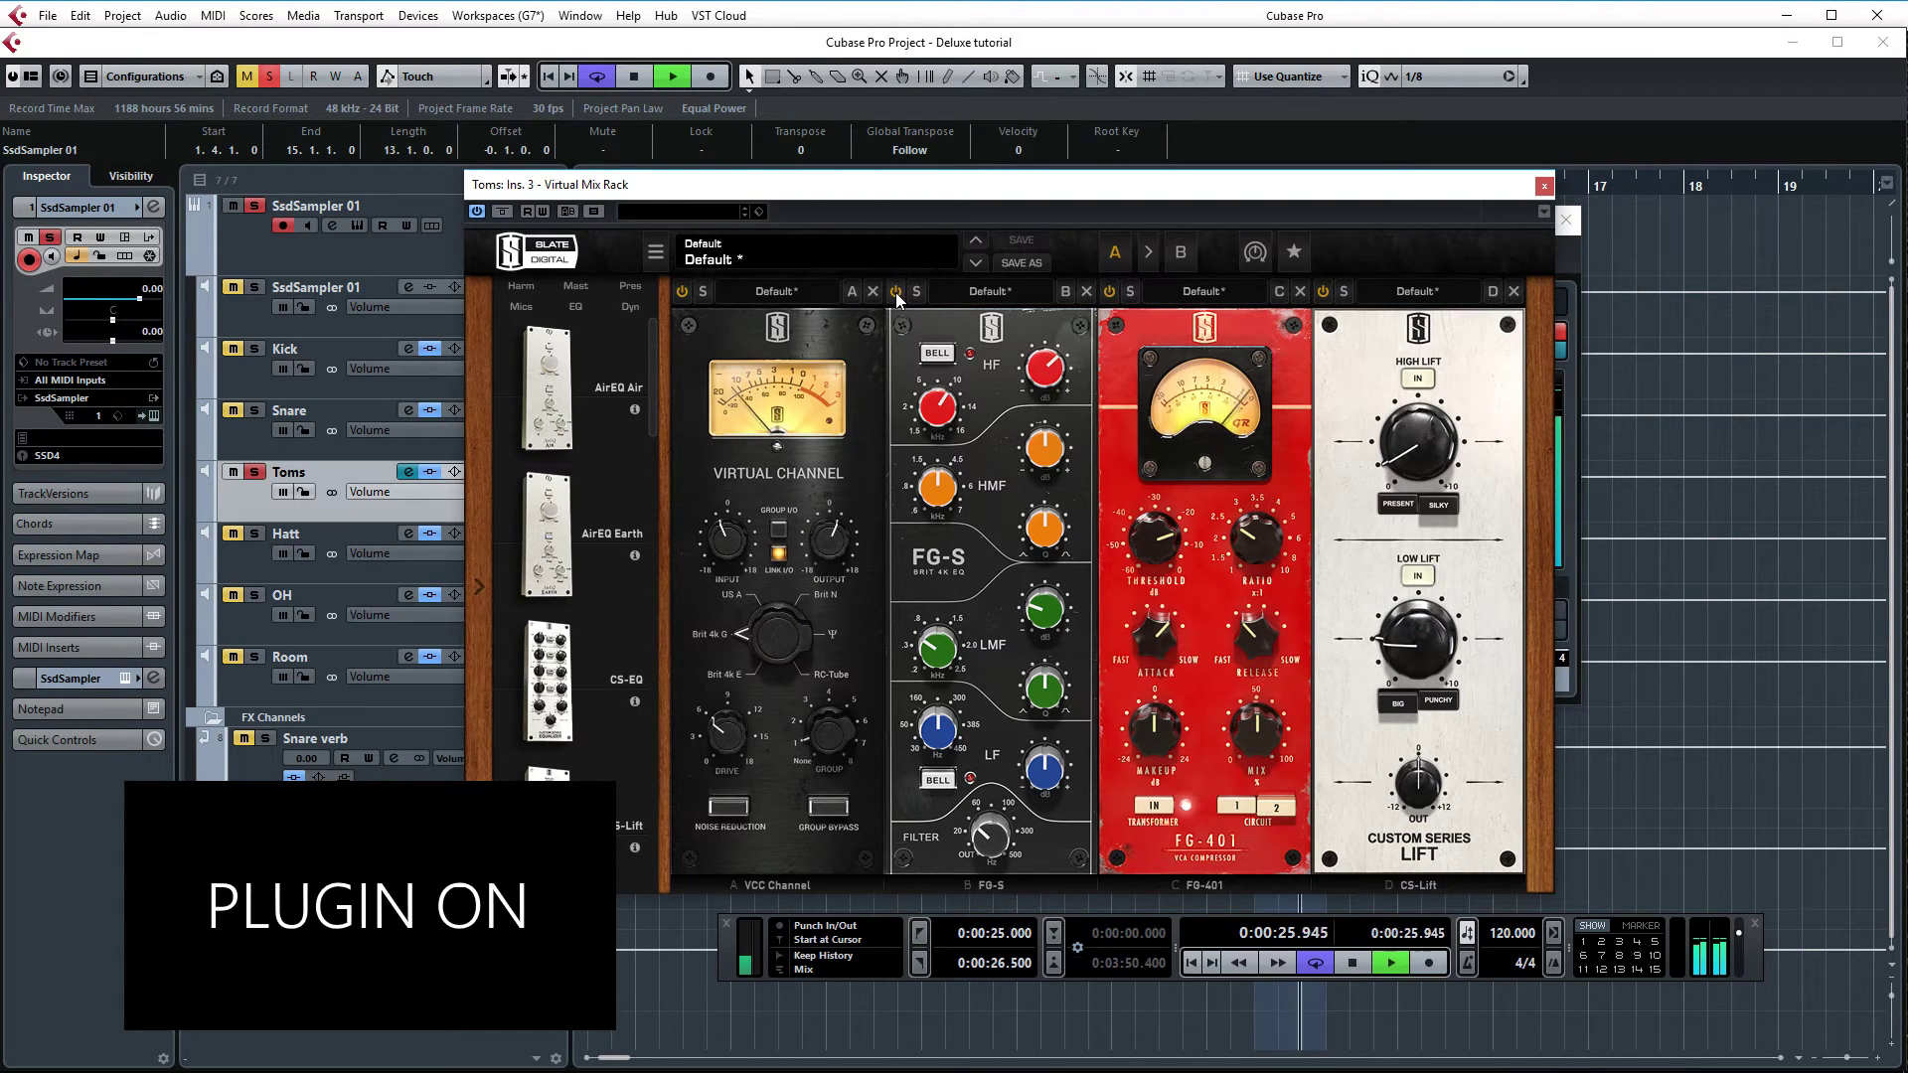
left_click(896, 293)
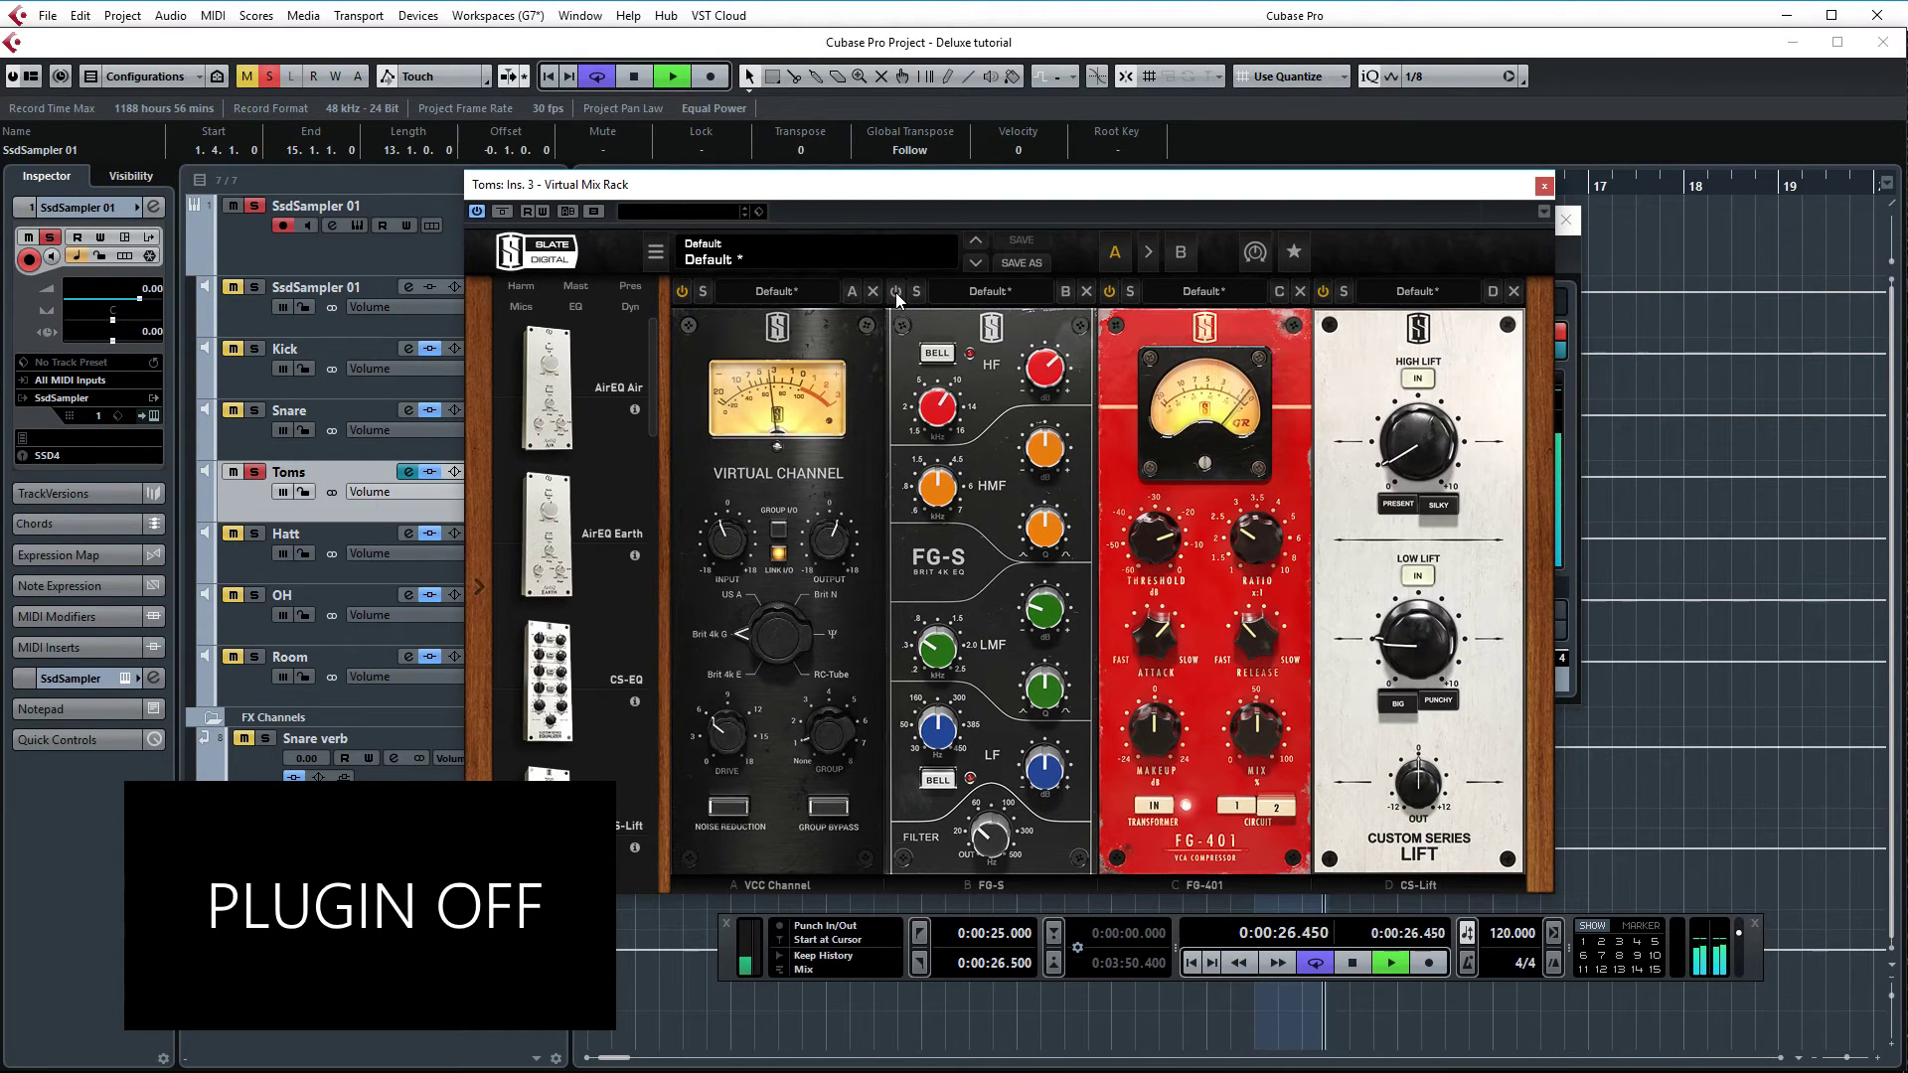
left_click(897, 293)
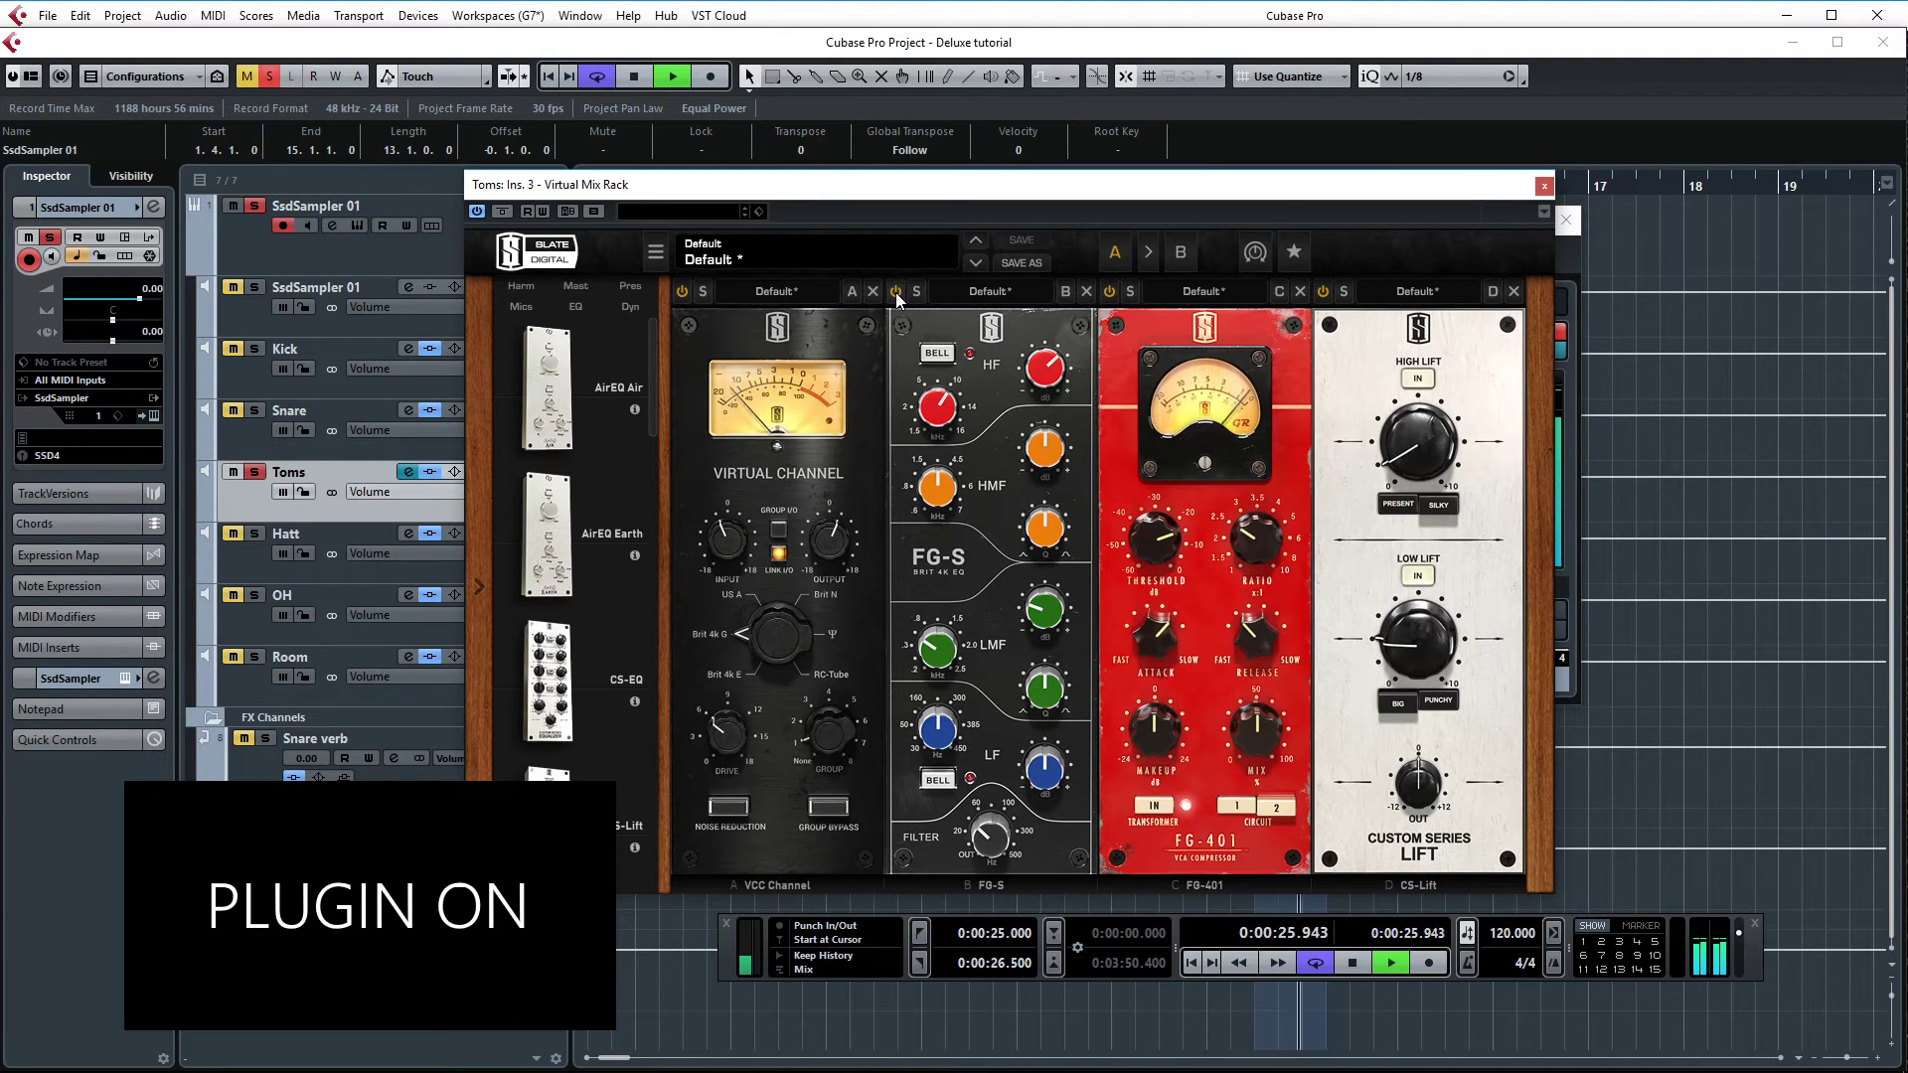
left_click(897, 292)
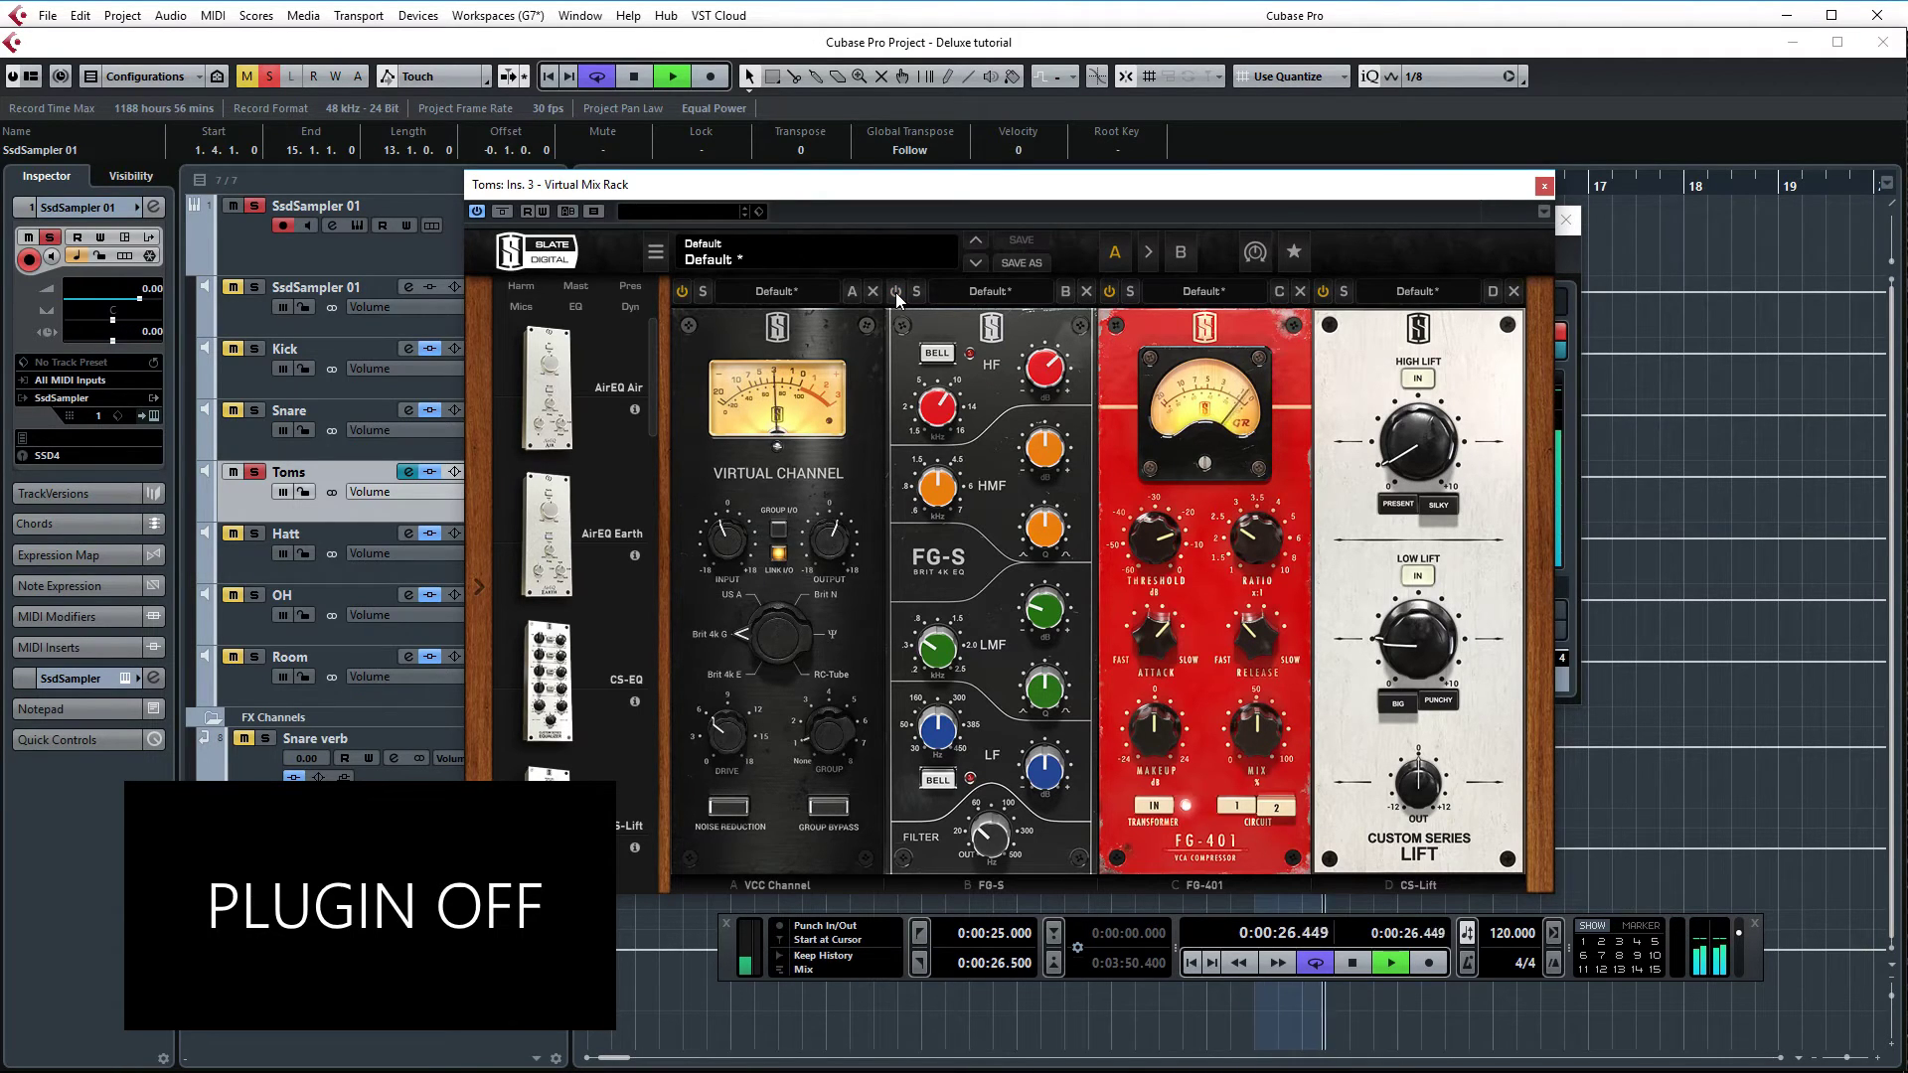
key("space")
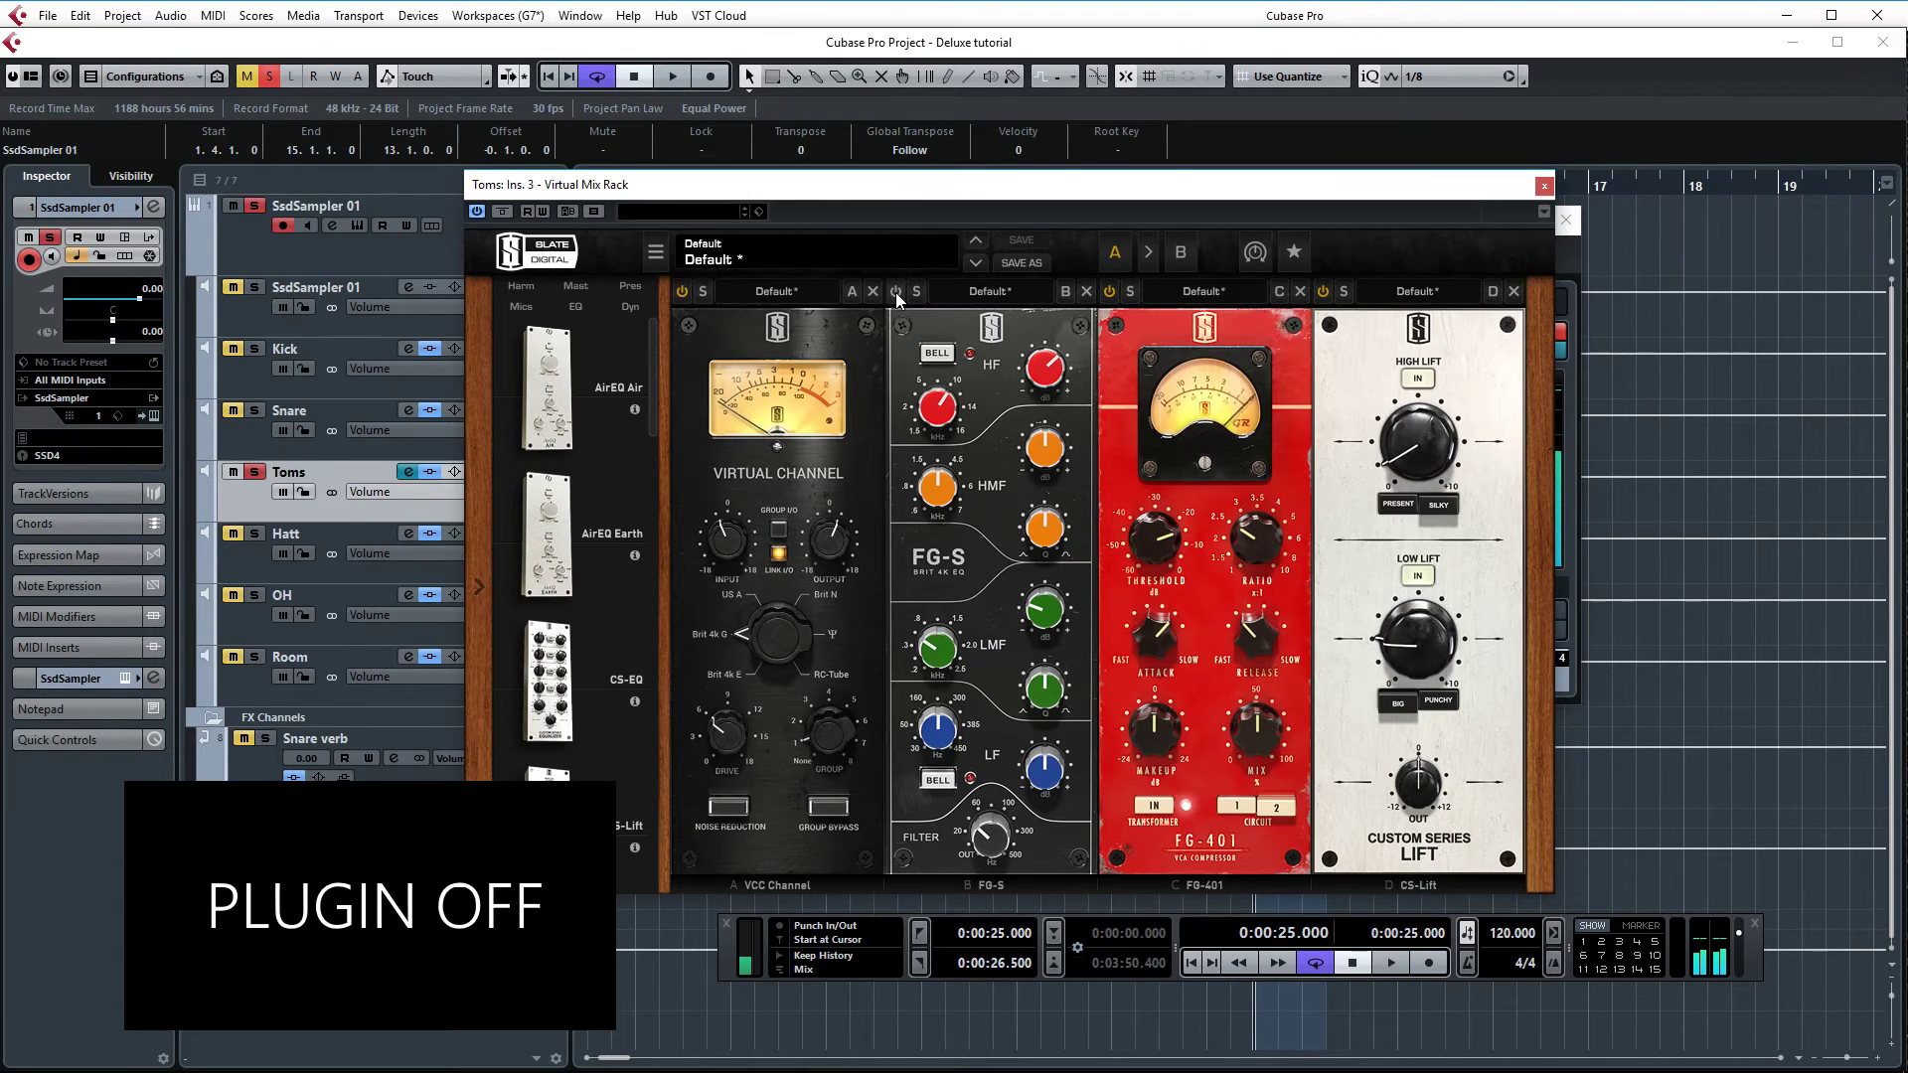
left_click(896, 293)
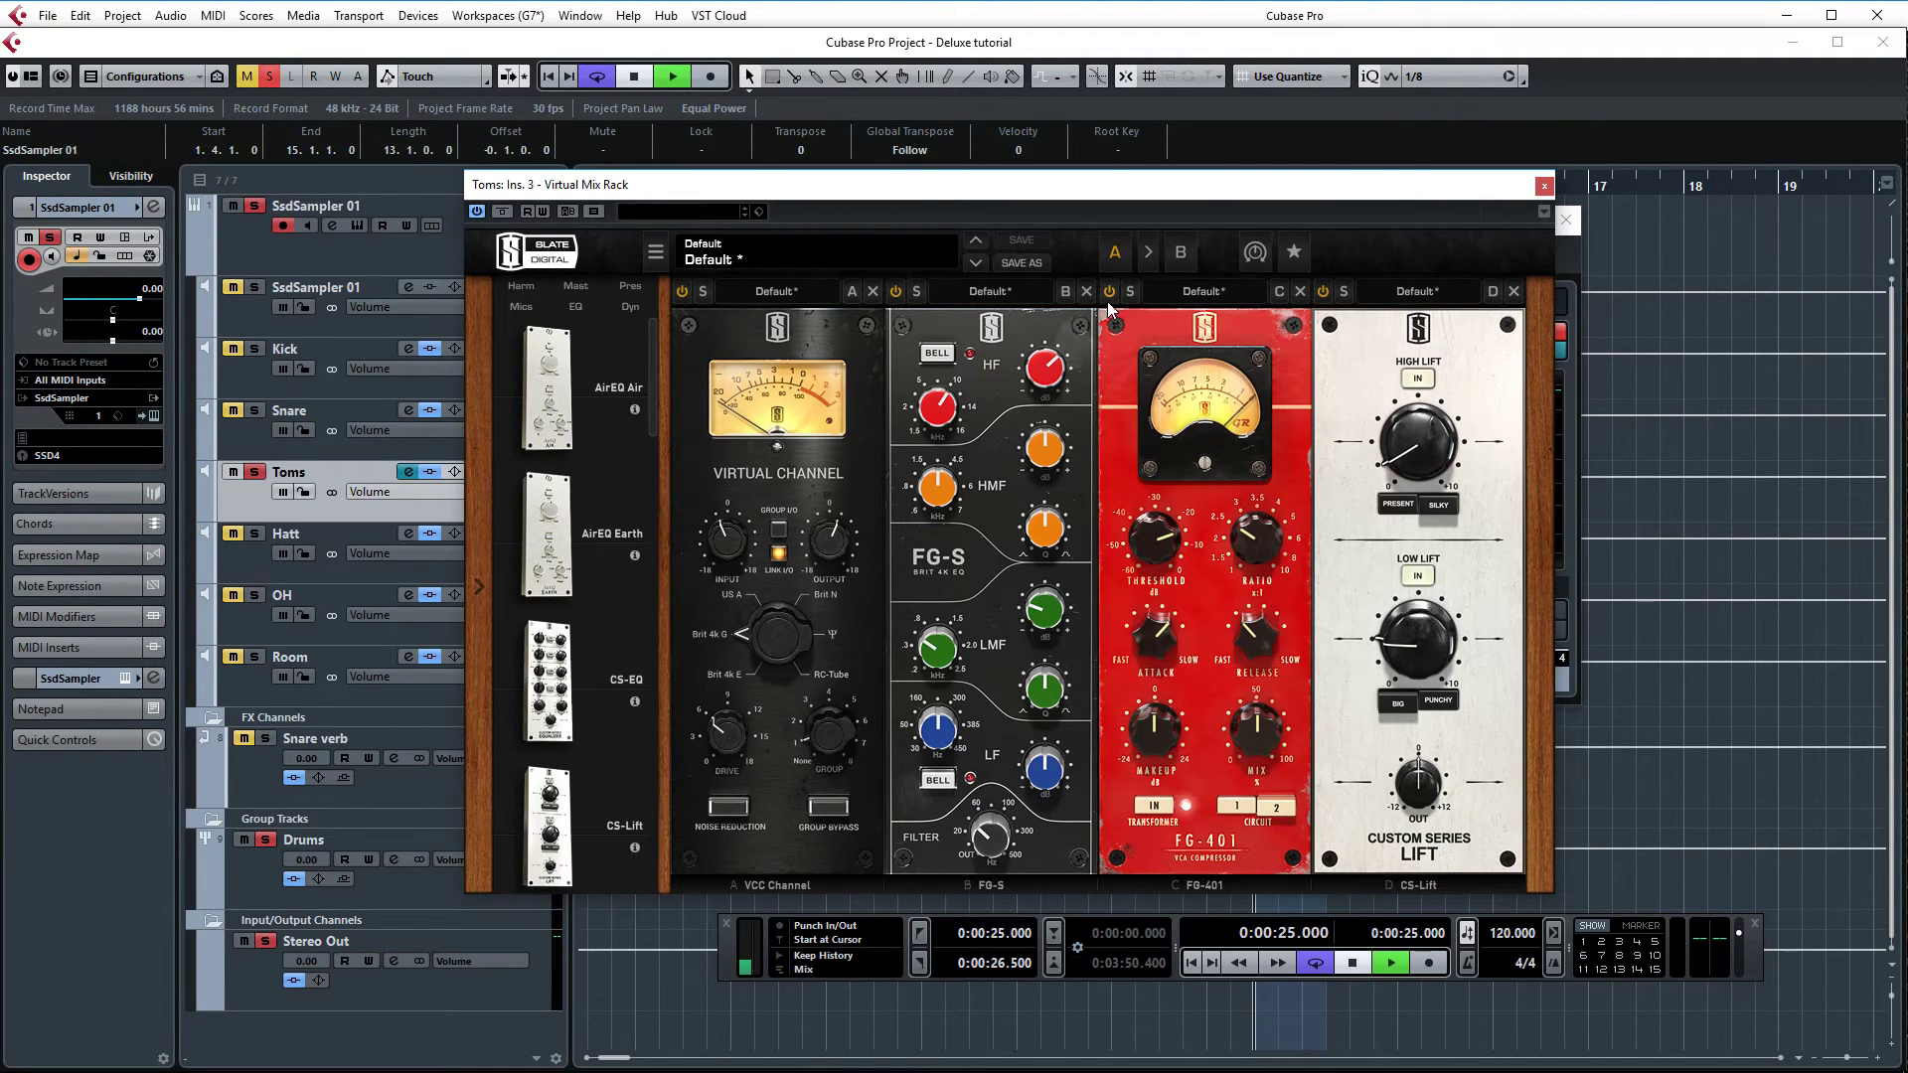
Compare the Toms' FG-401 compressor on and off during playback, then re-enable it
key("space")
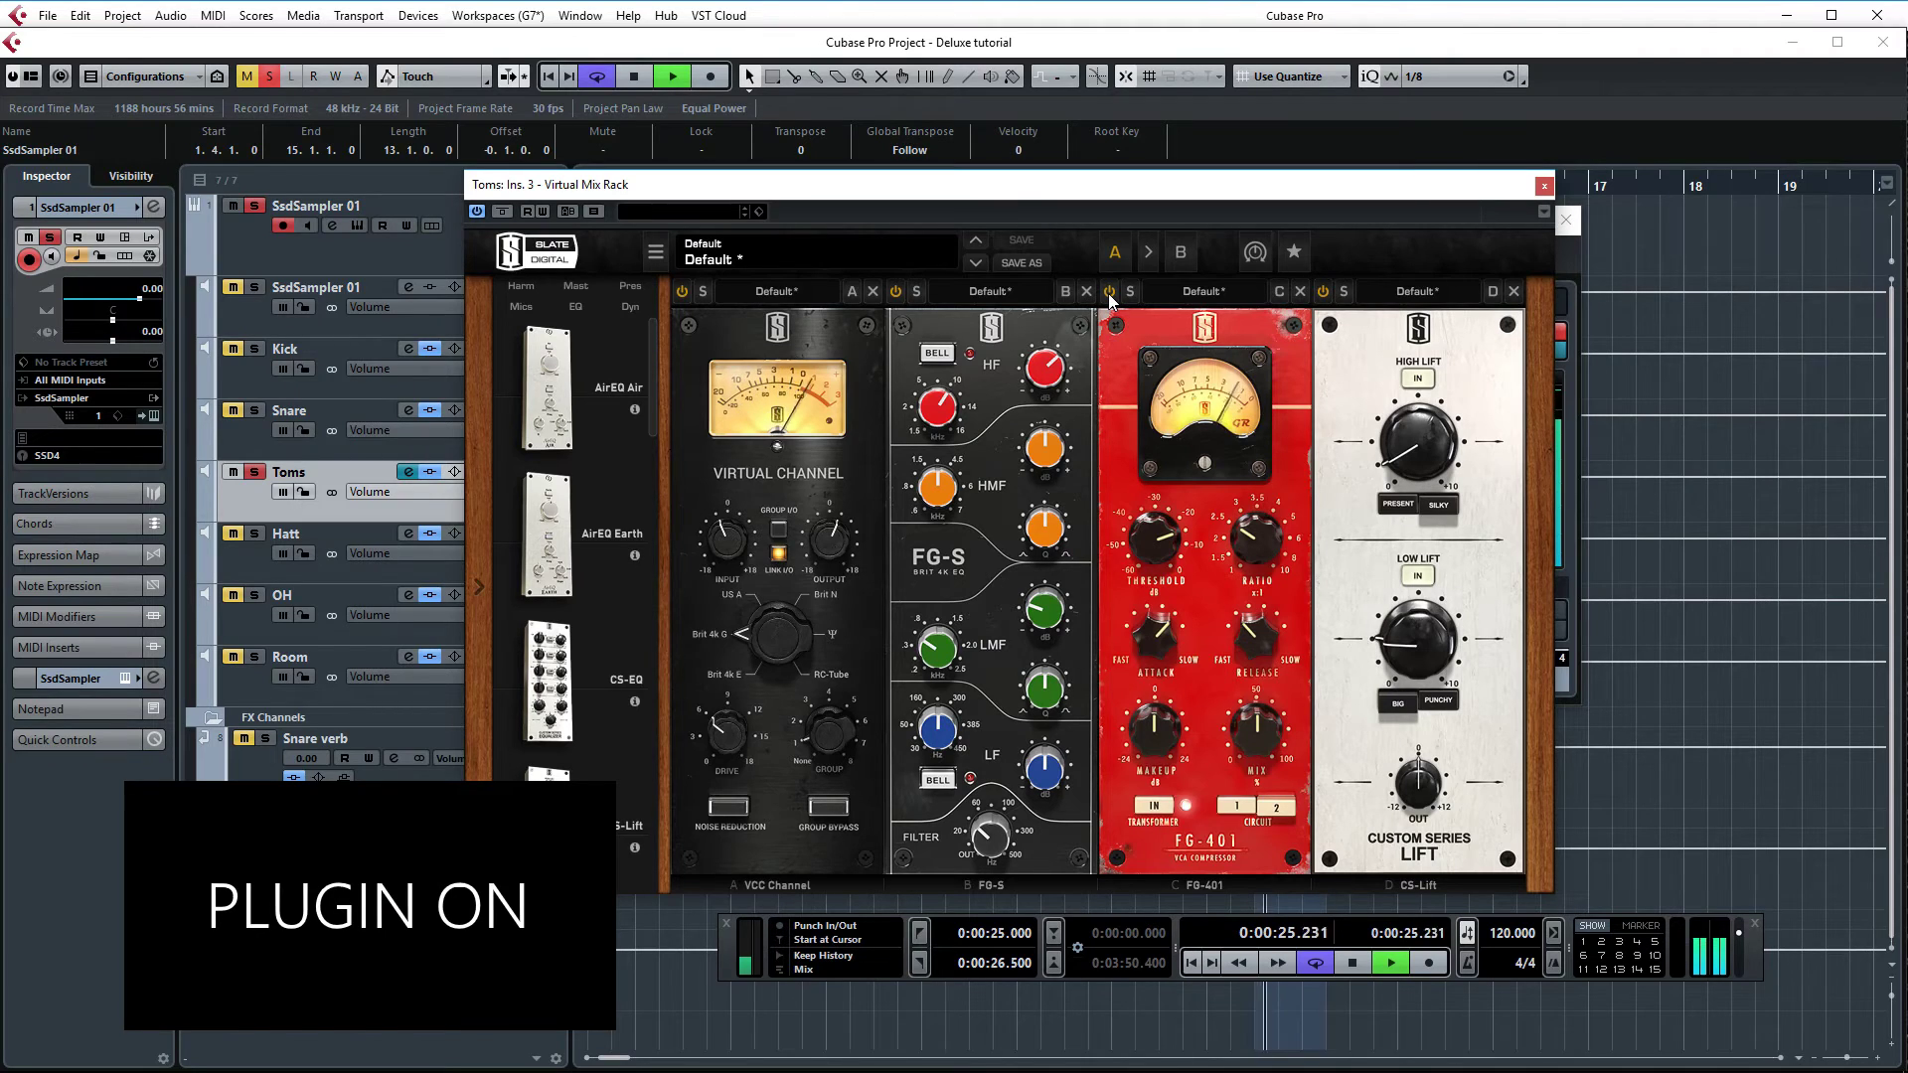
left_click(1109, 291)
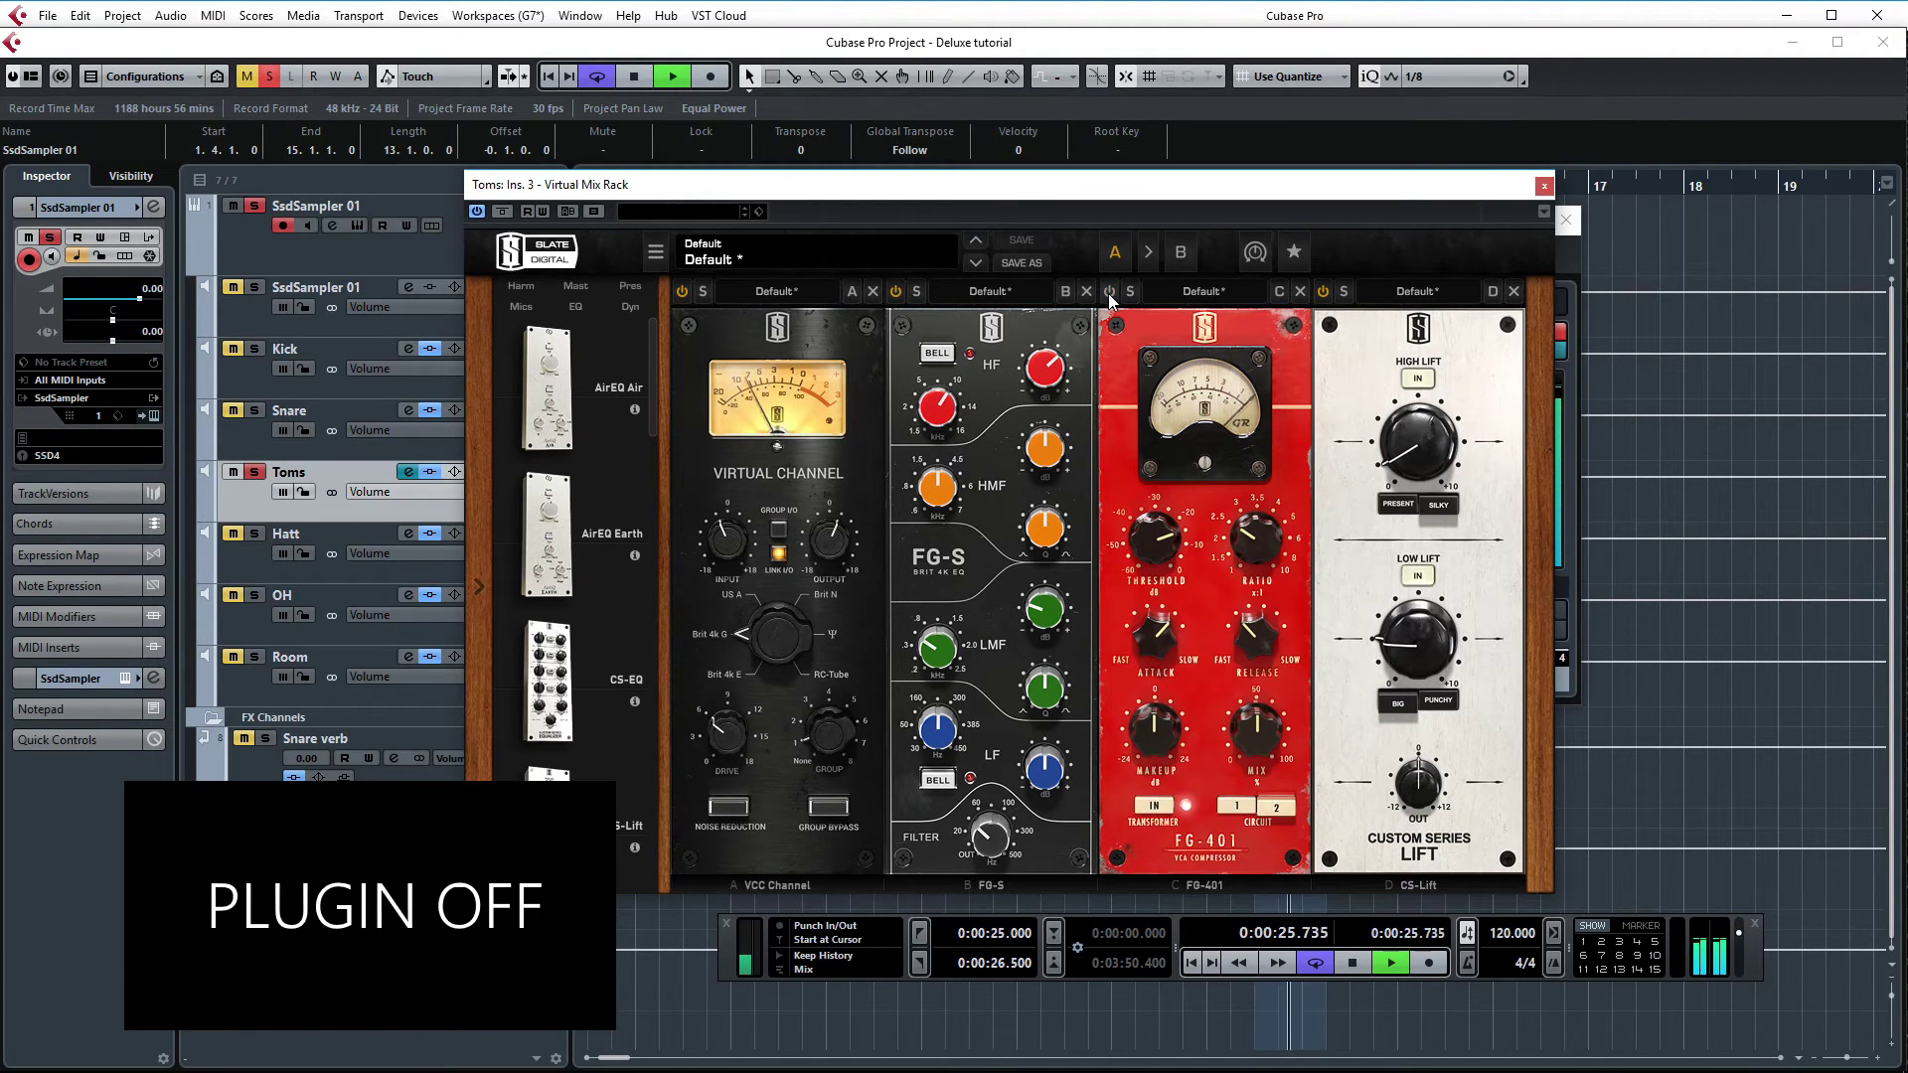
left_click(1109, 292)
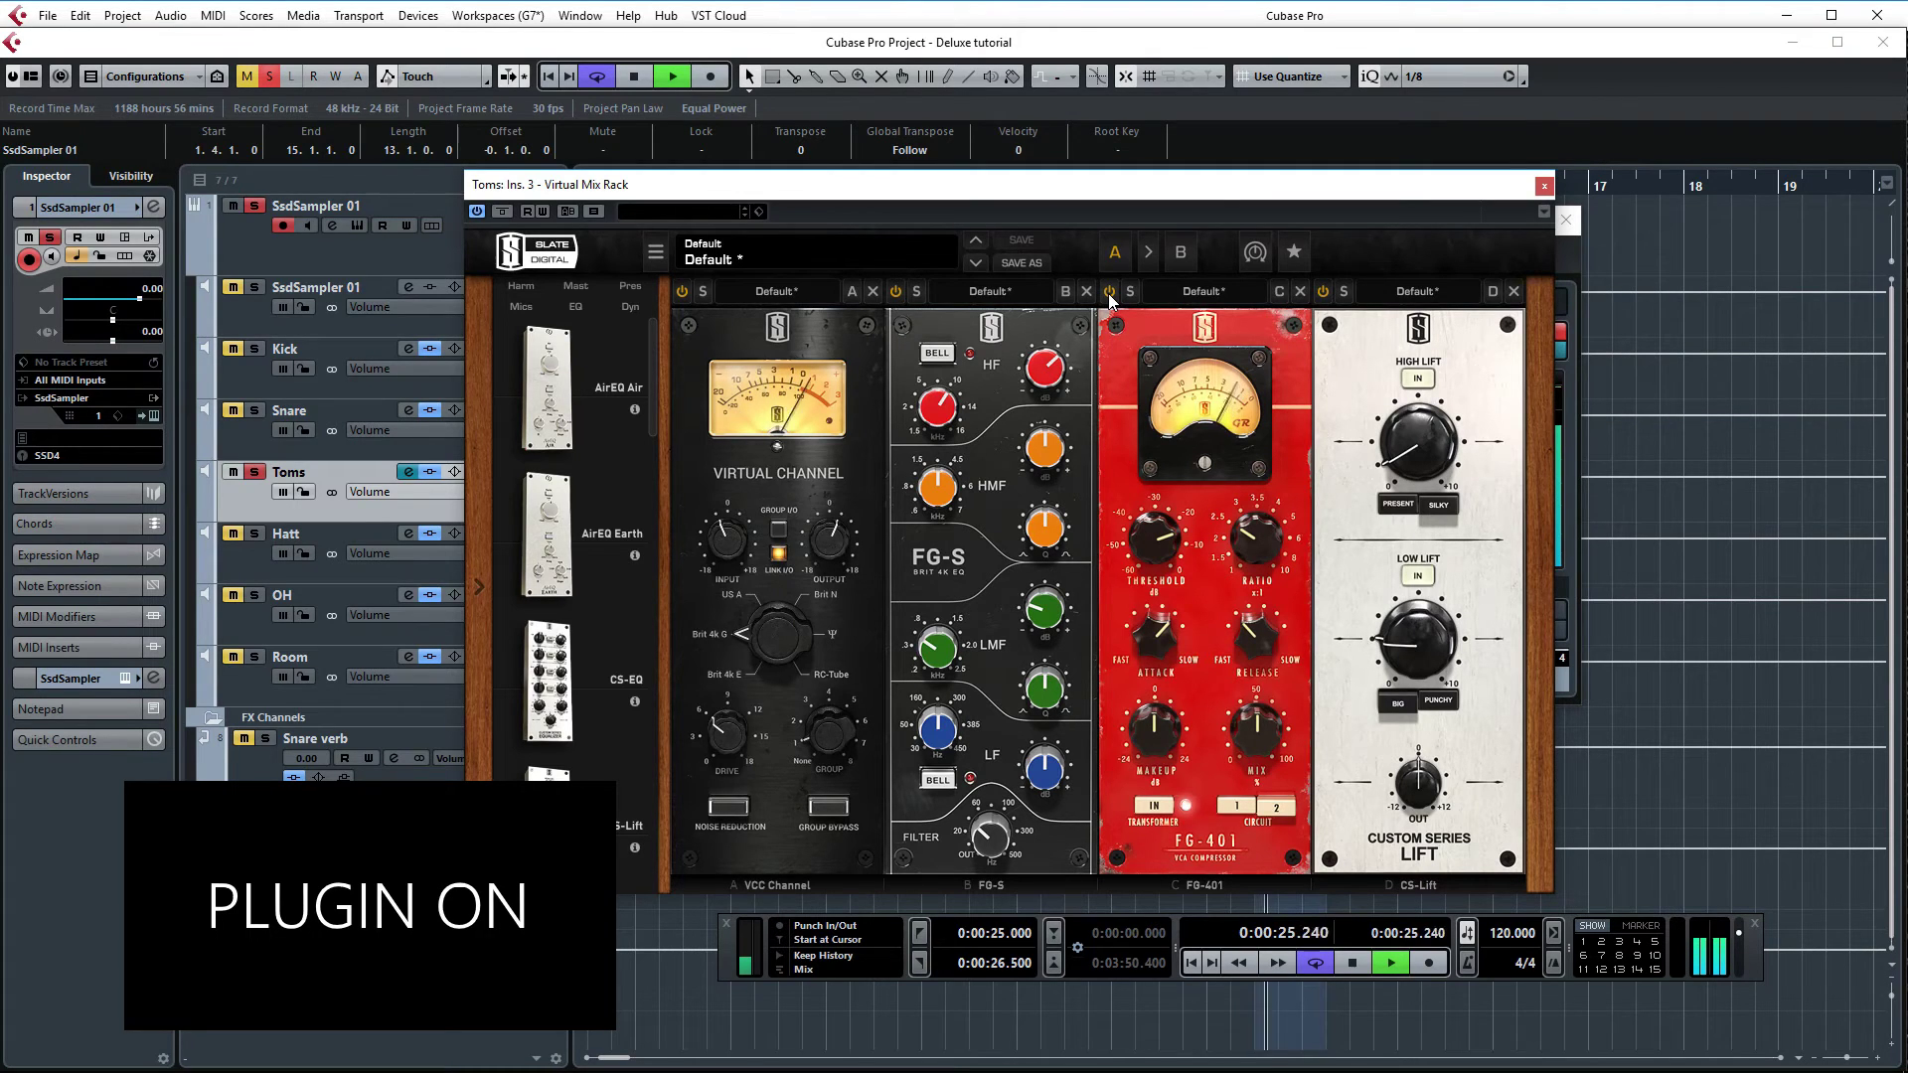
left_click(1109, 292)
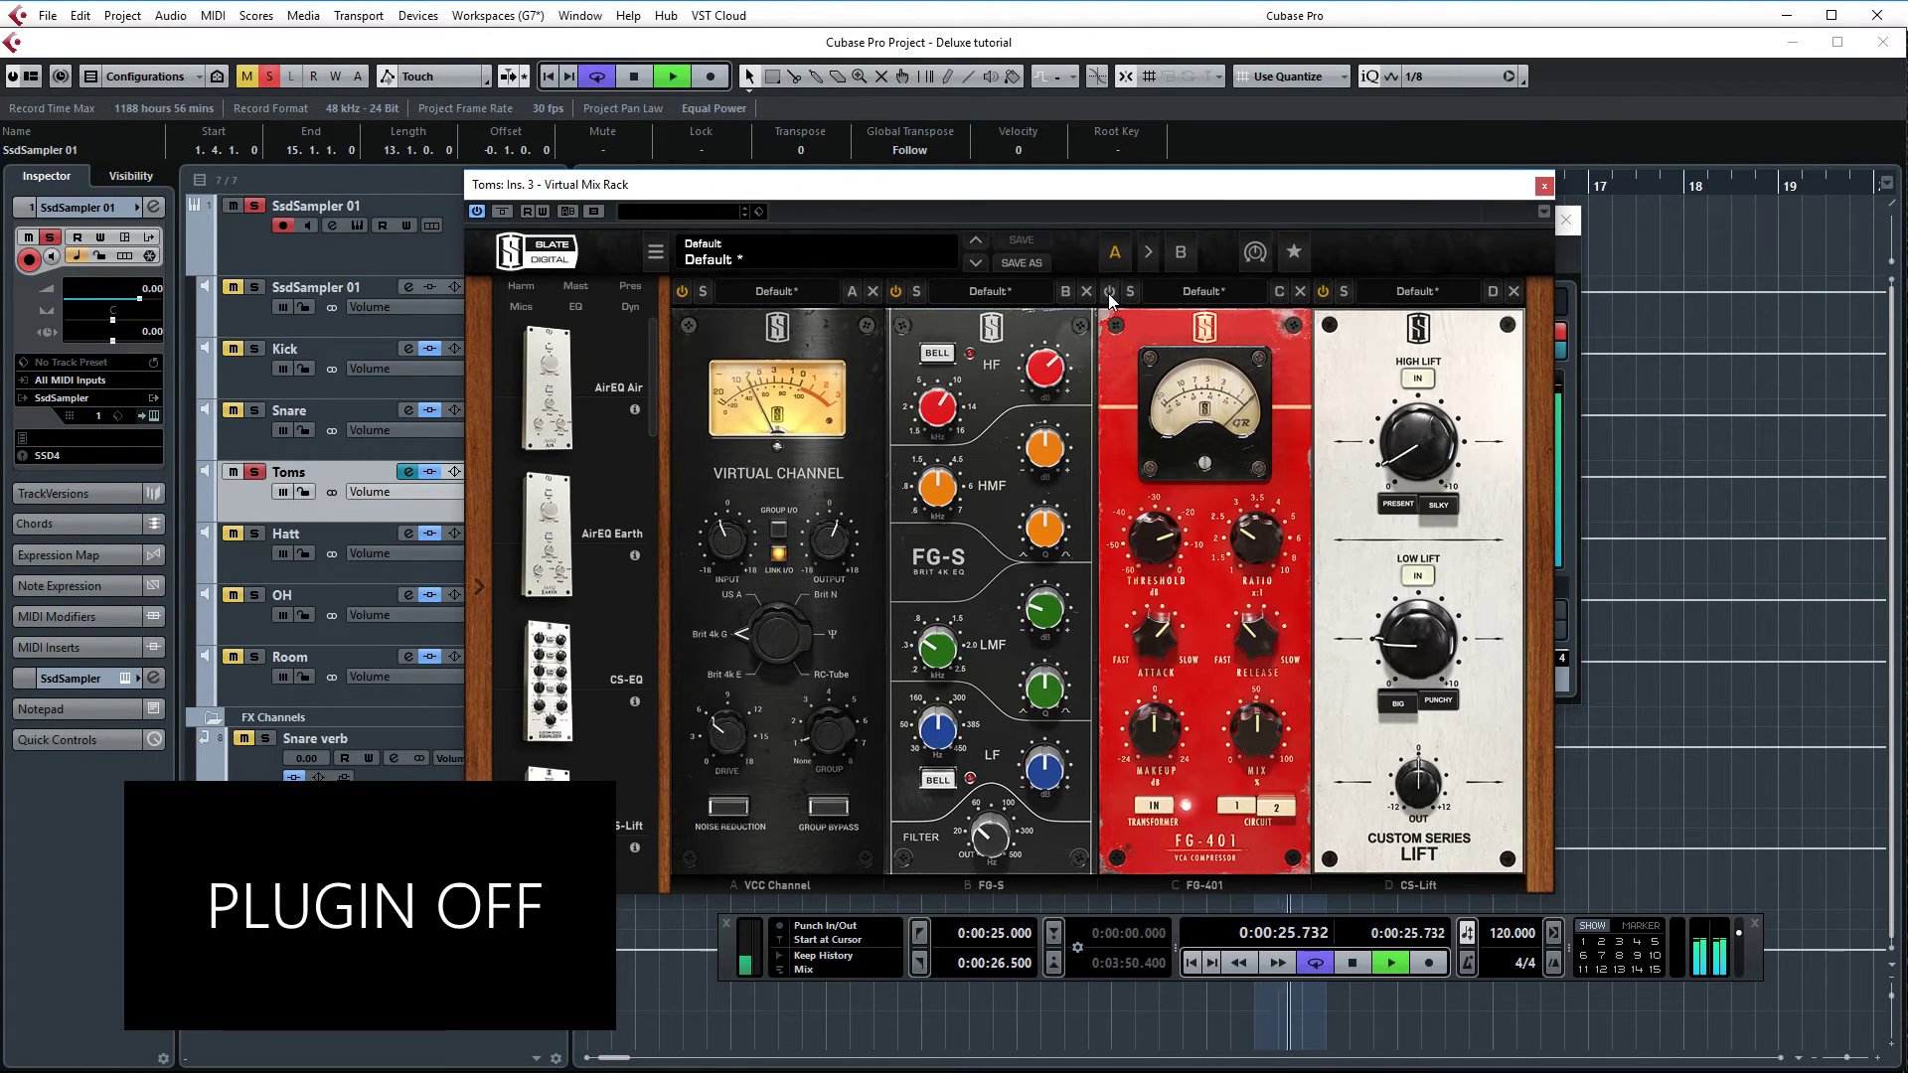
key("space")
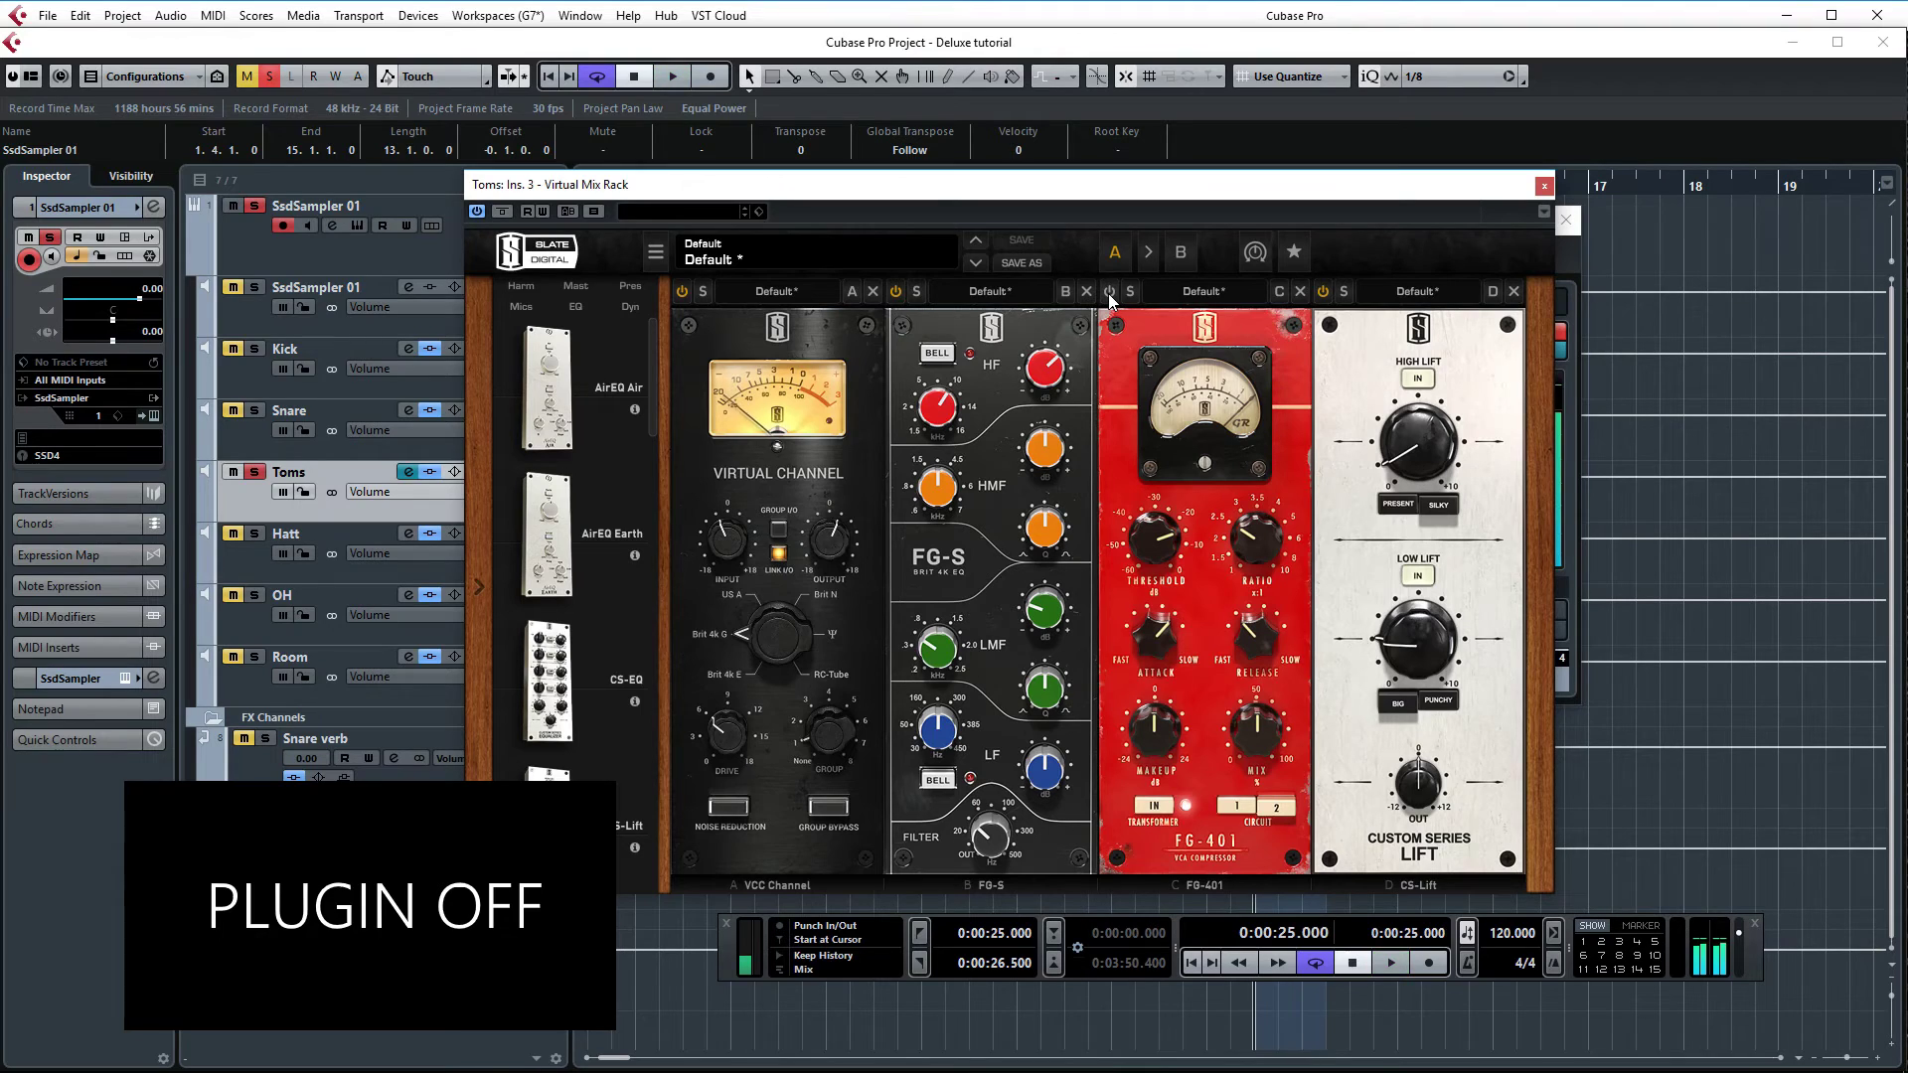
left_click(1108, 294)
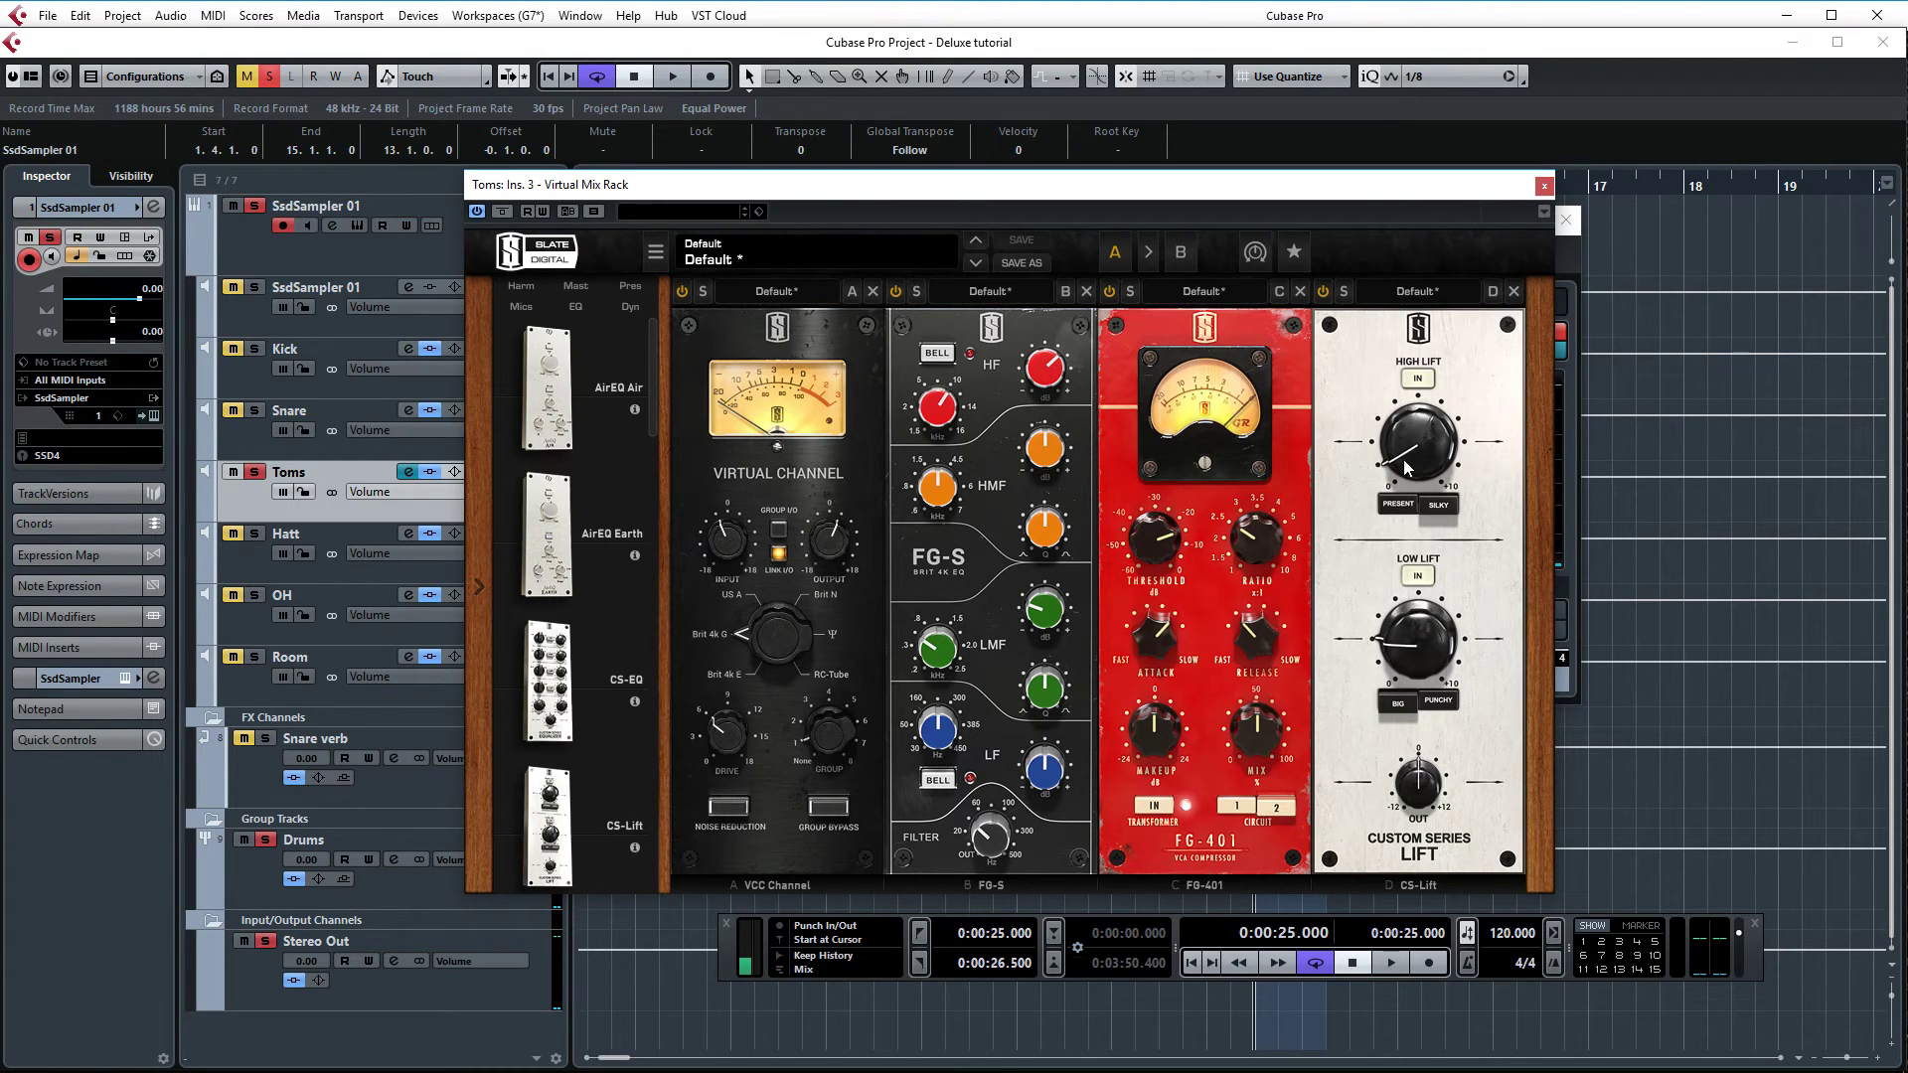
Compare the Toms' CS-Lift on and off during playback, leaving it bypassed
mouse_move(1412, 469)
key("space")
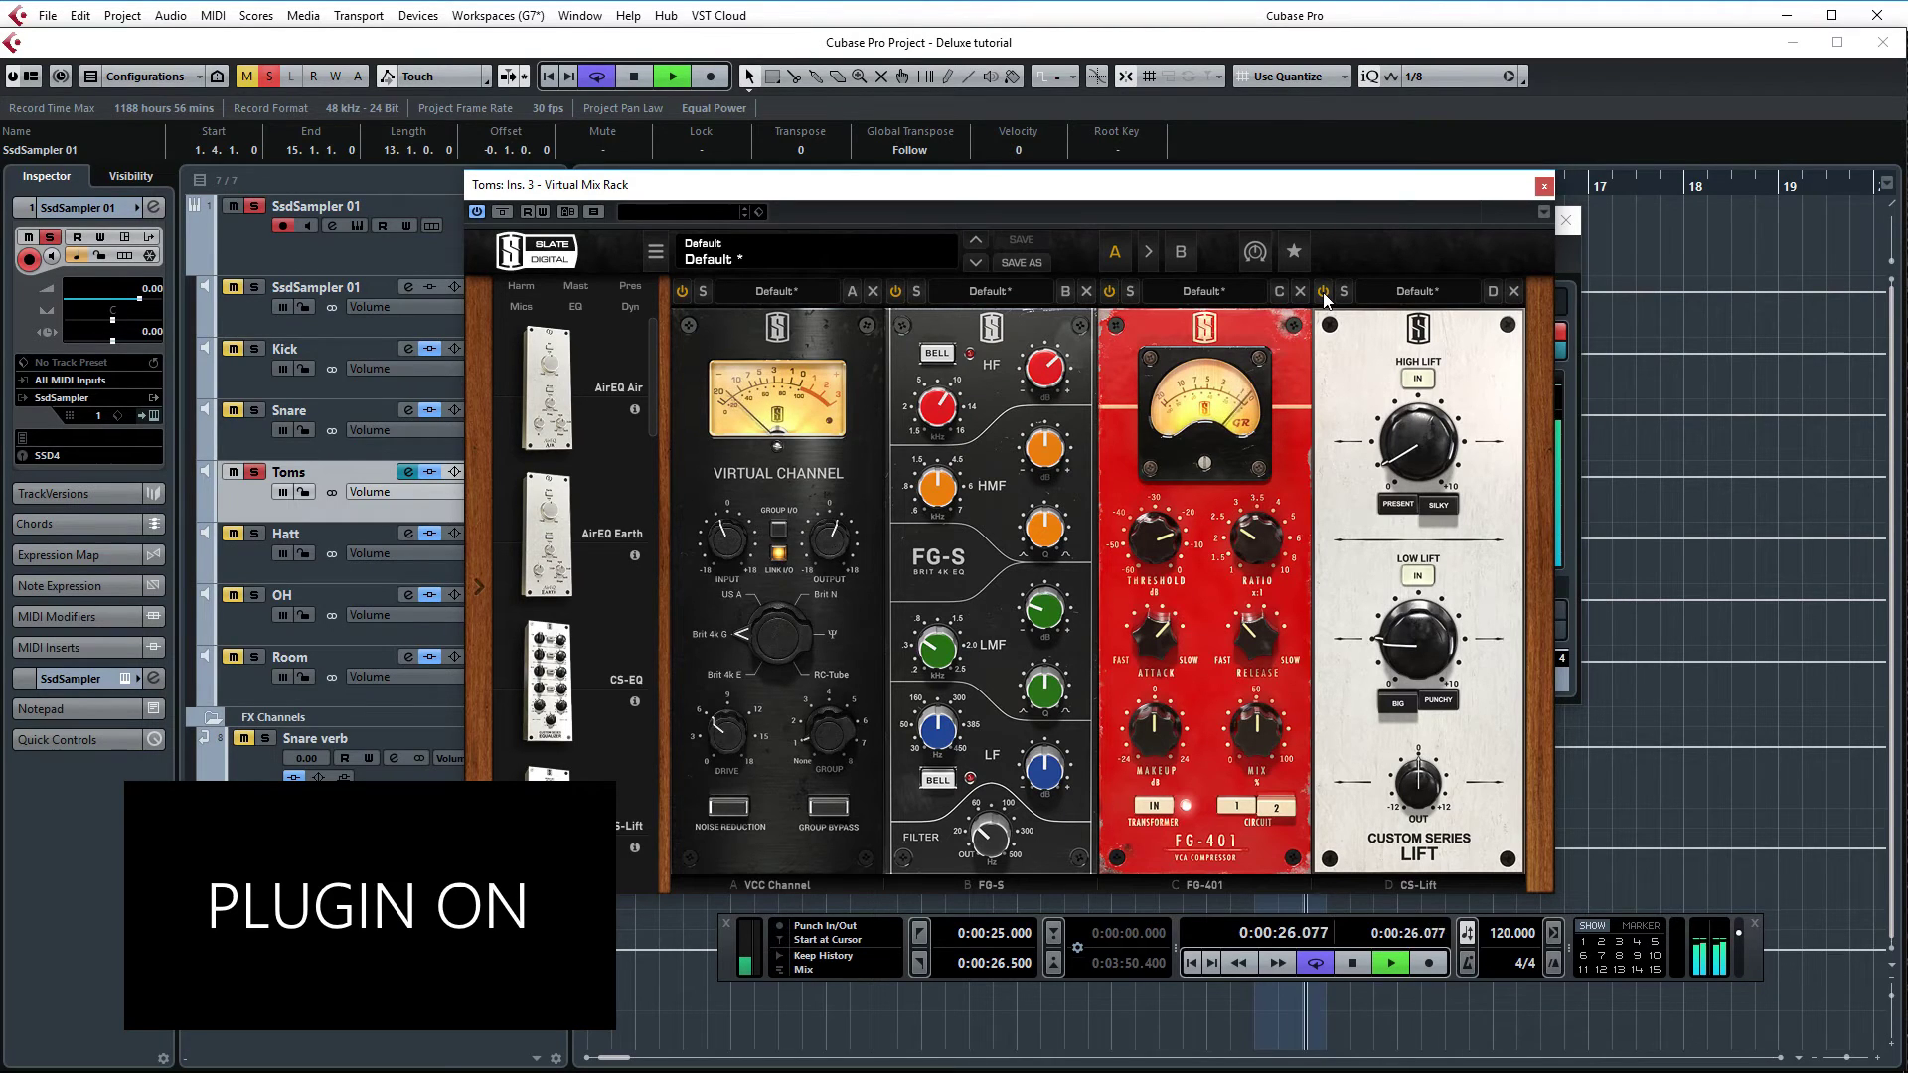
left_click(1323, 292)
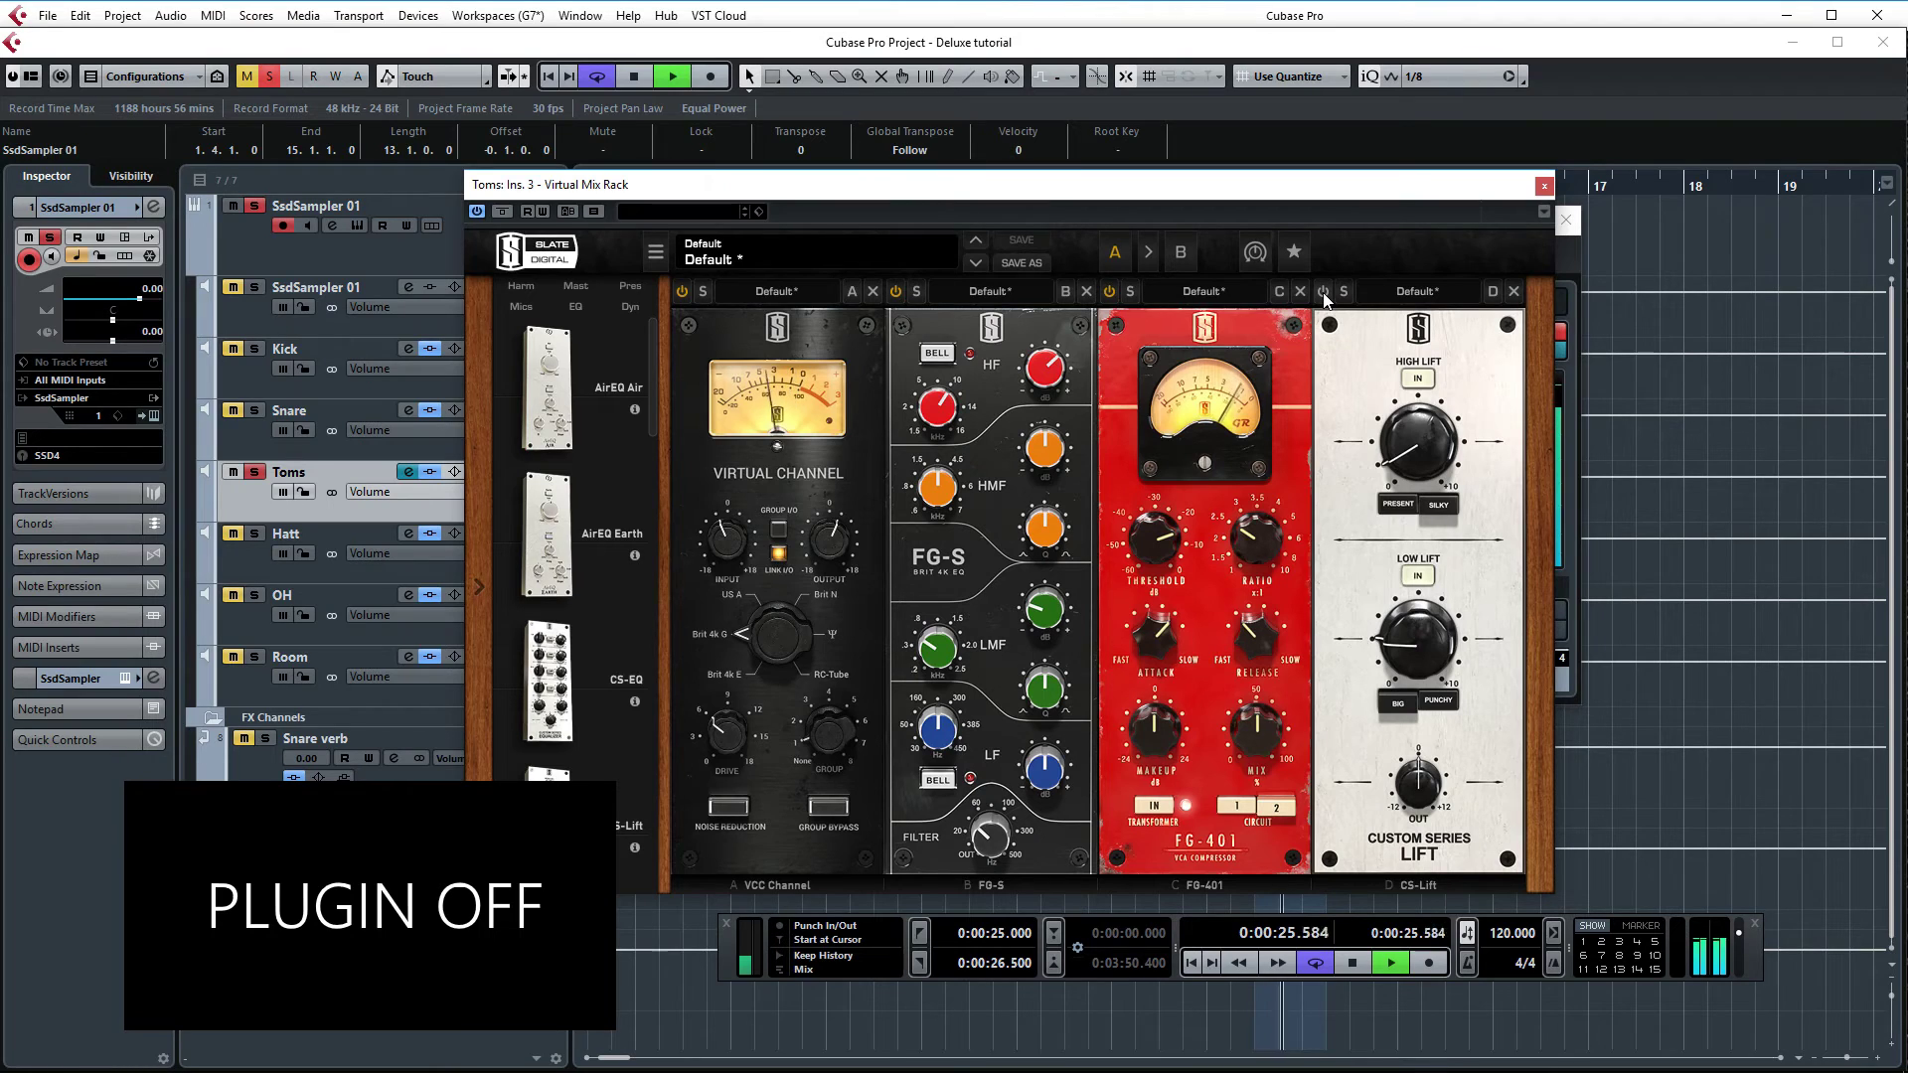
left_click(1323, 292)
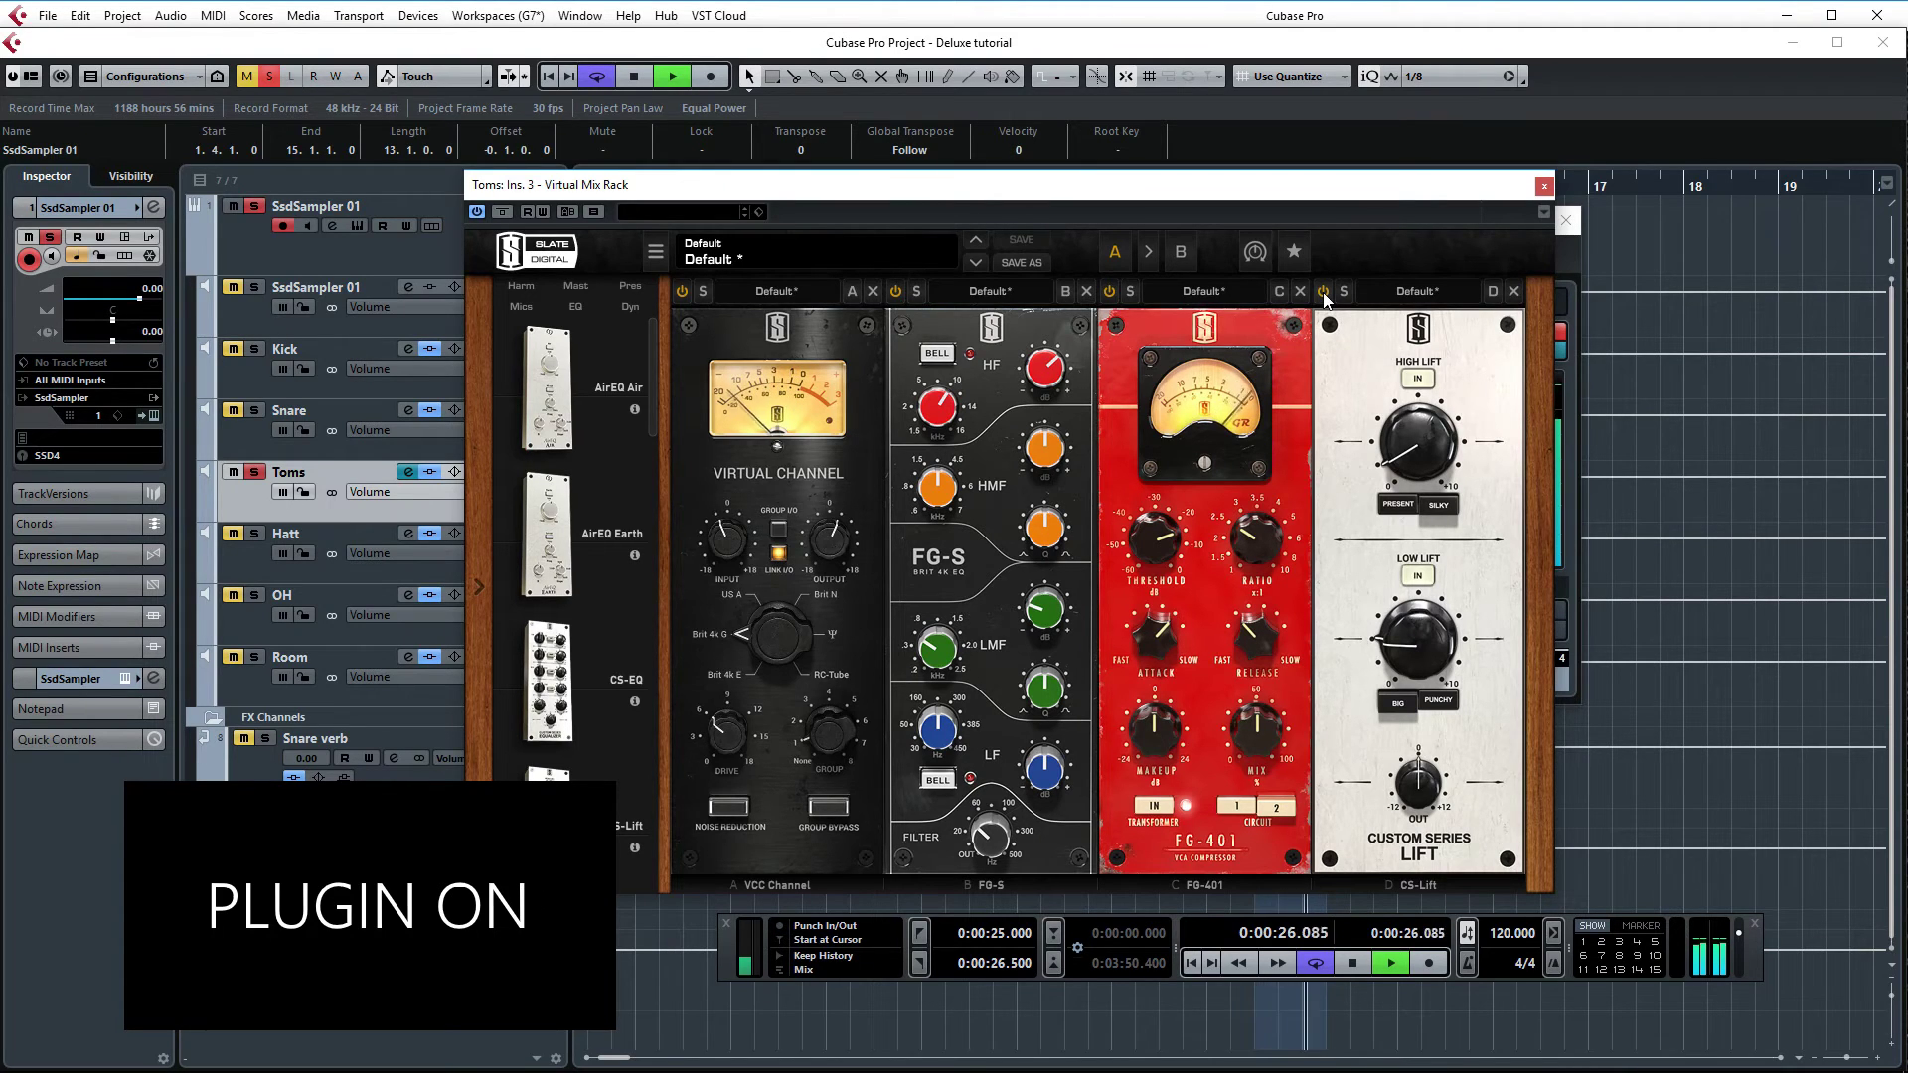
left_click(1324, 294)
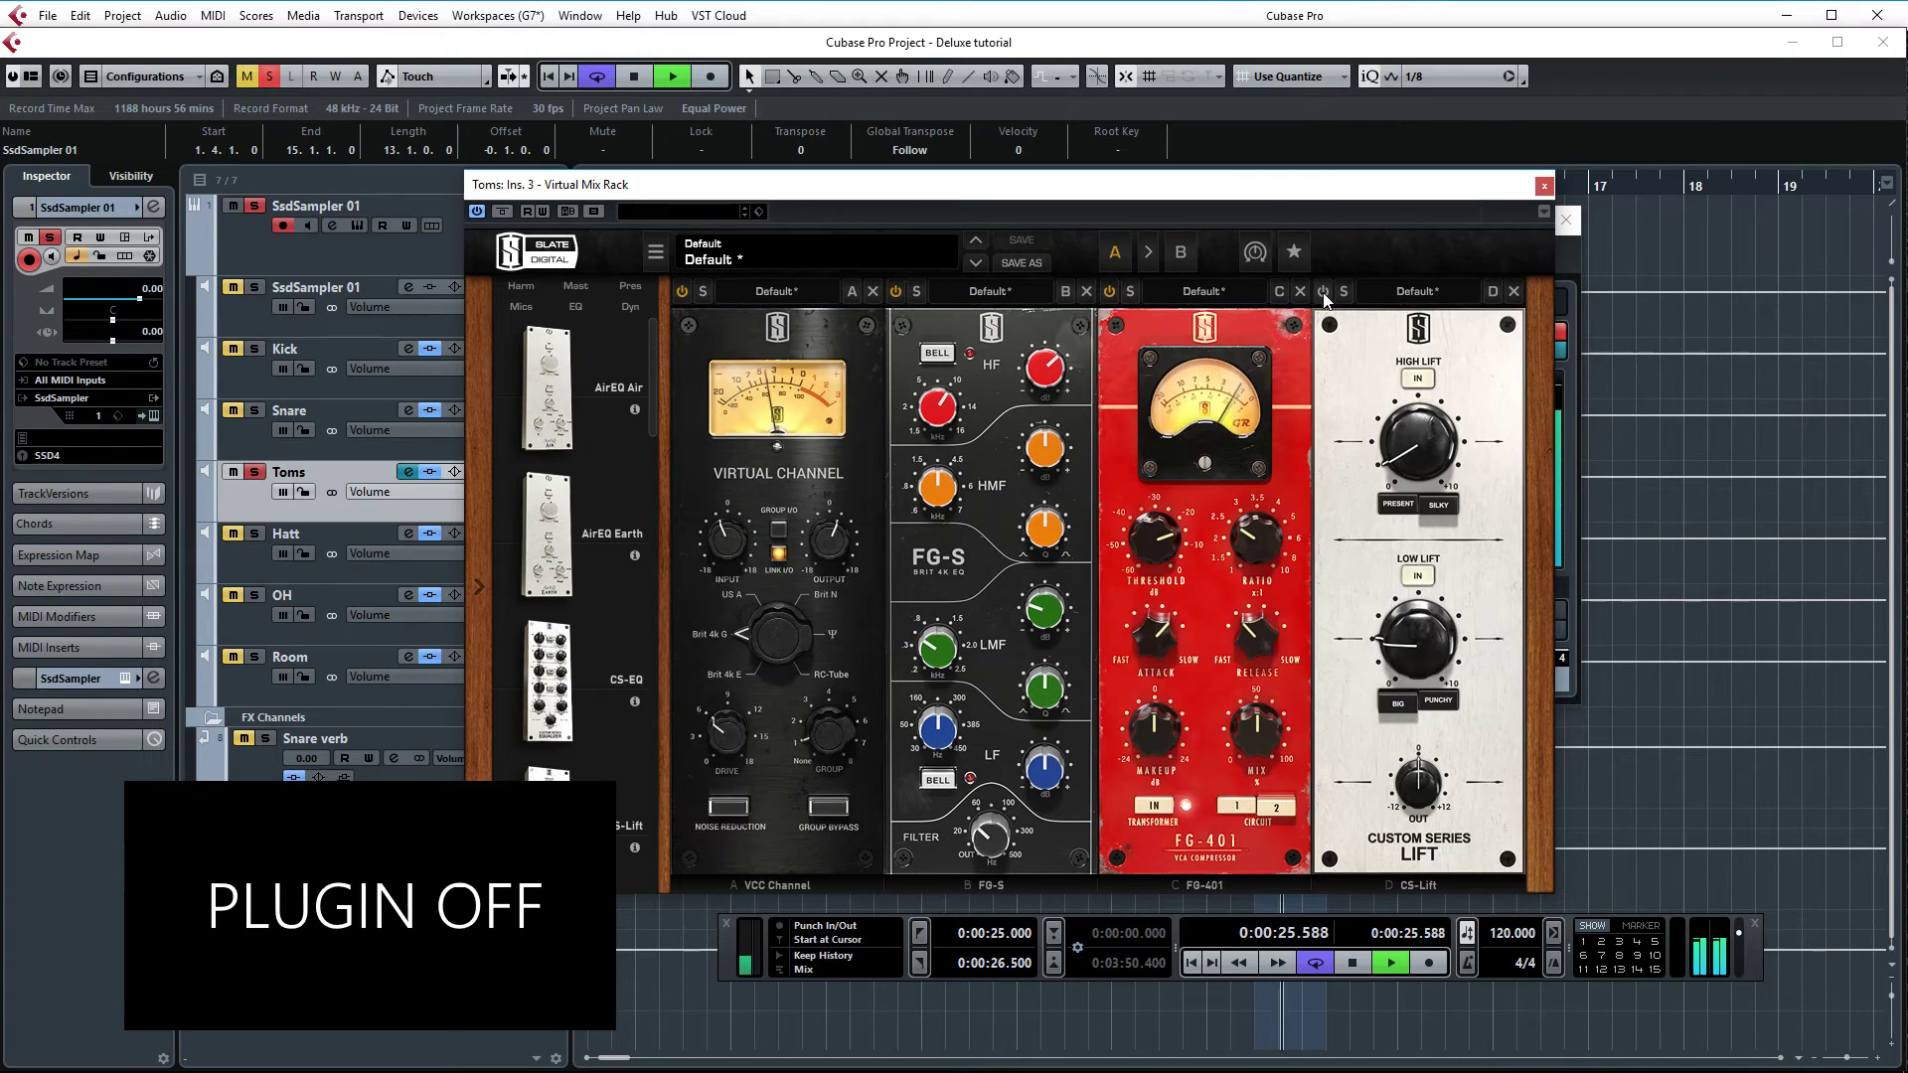
key("space")
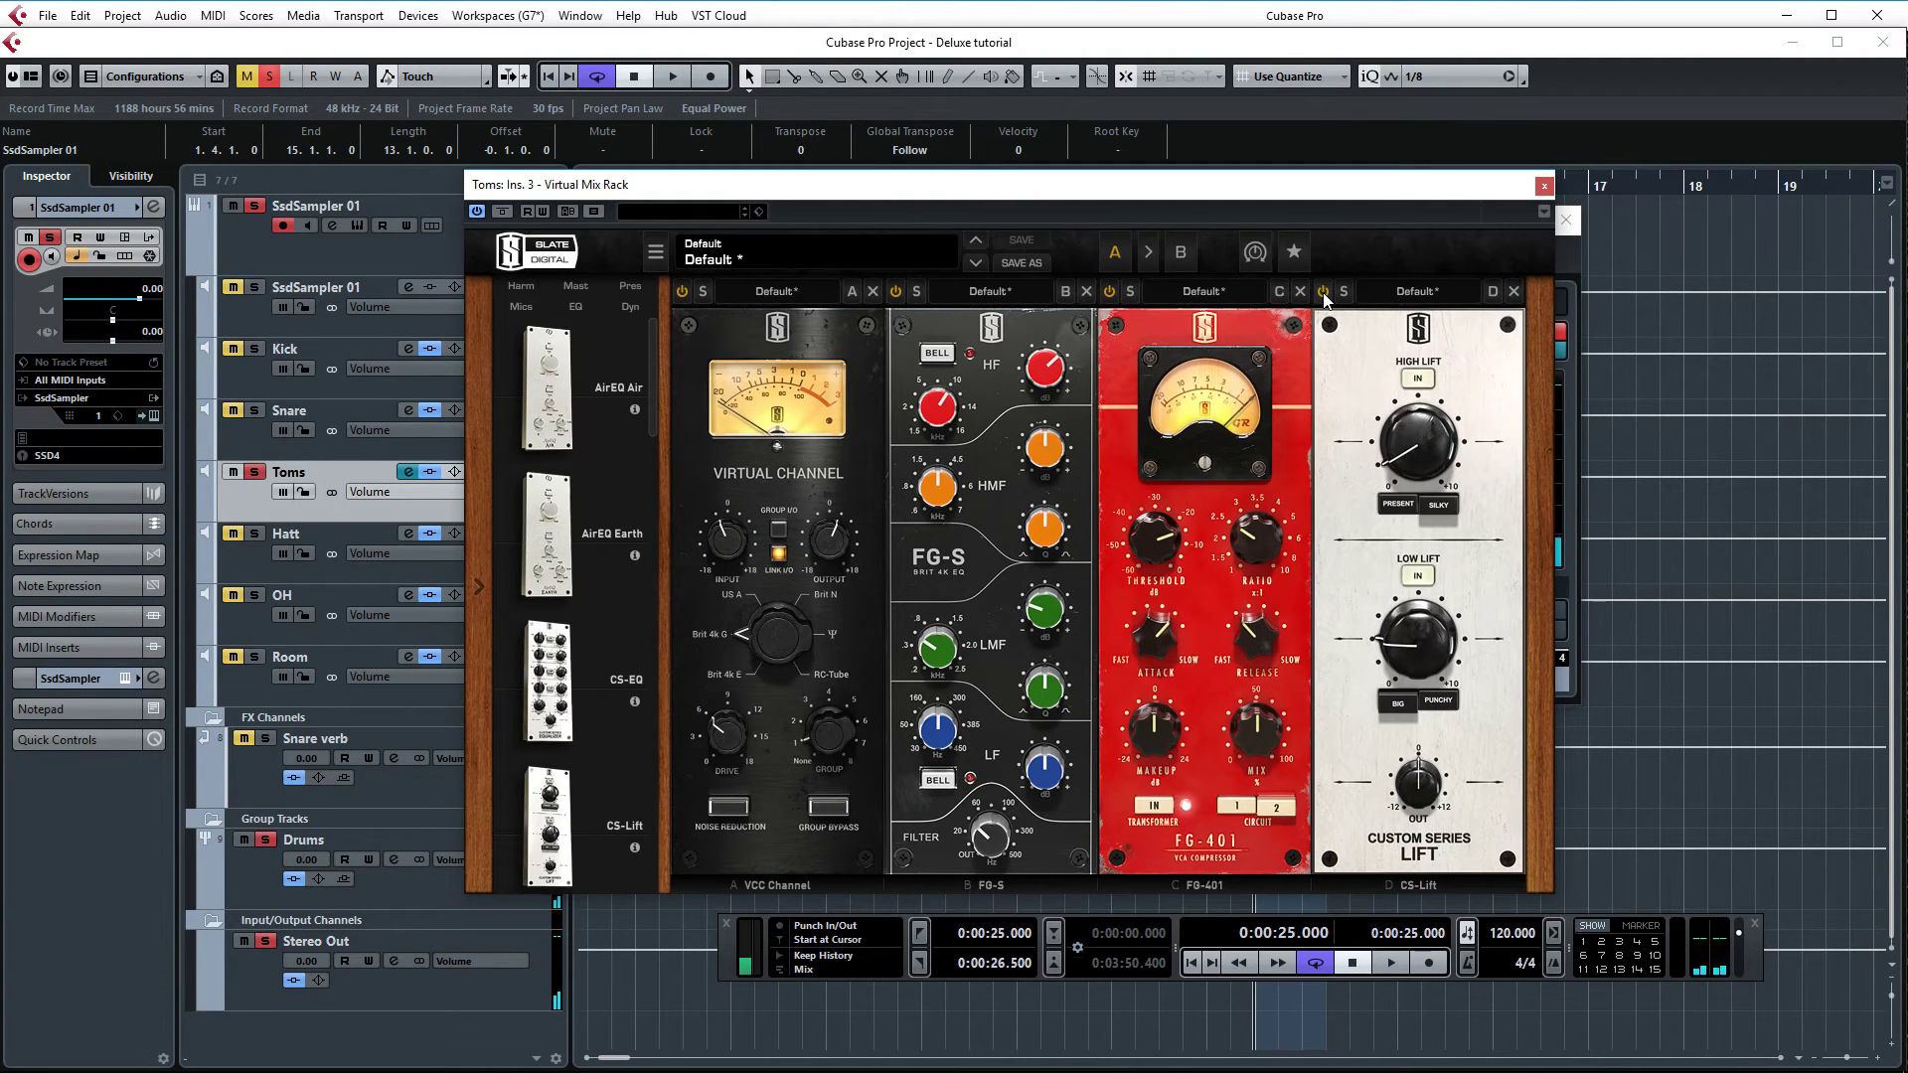
Close the Toms Virtual Mix Rack and select the OH track
key("ctrl+w")
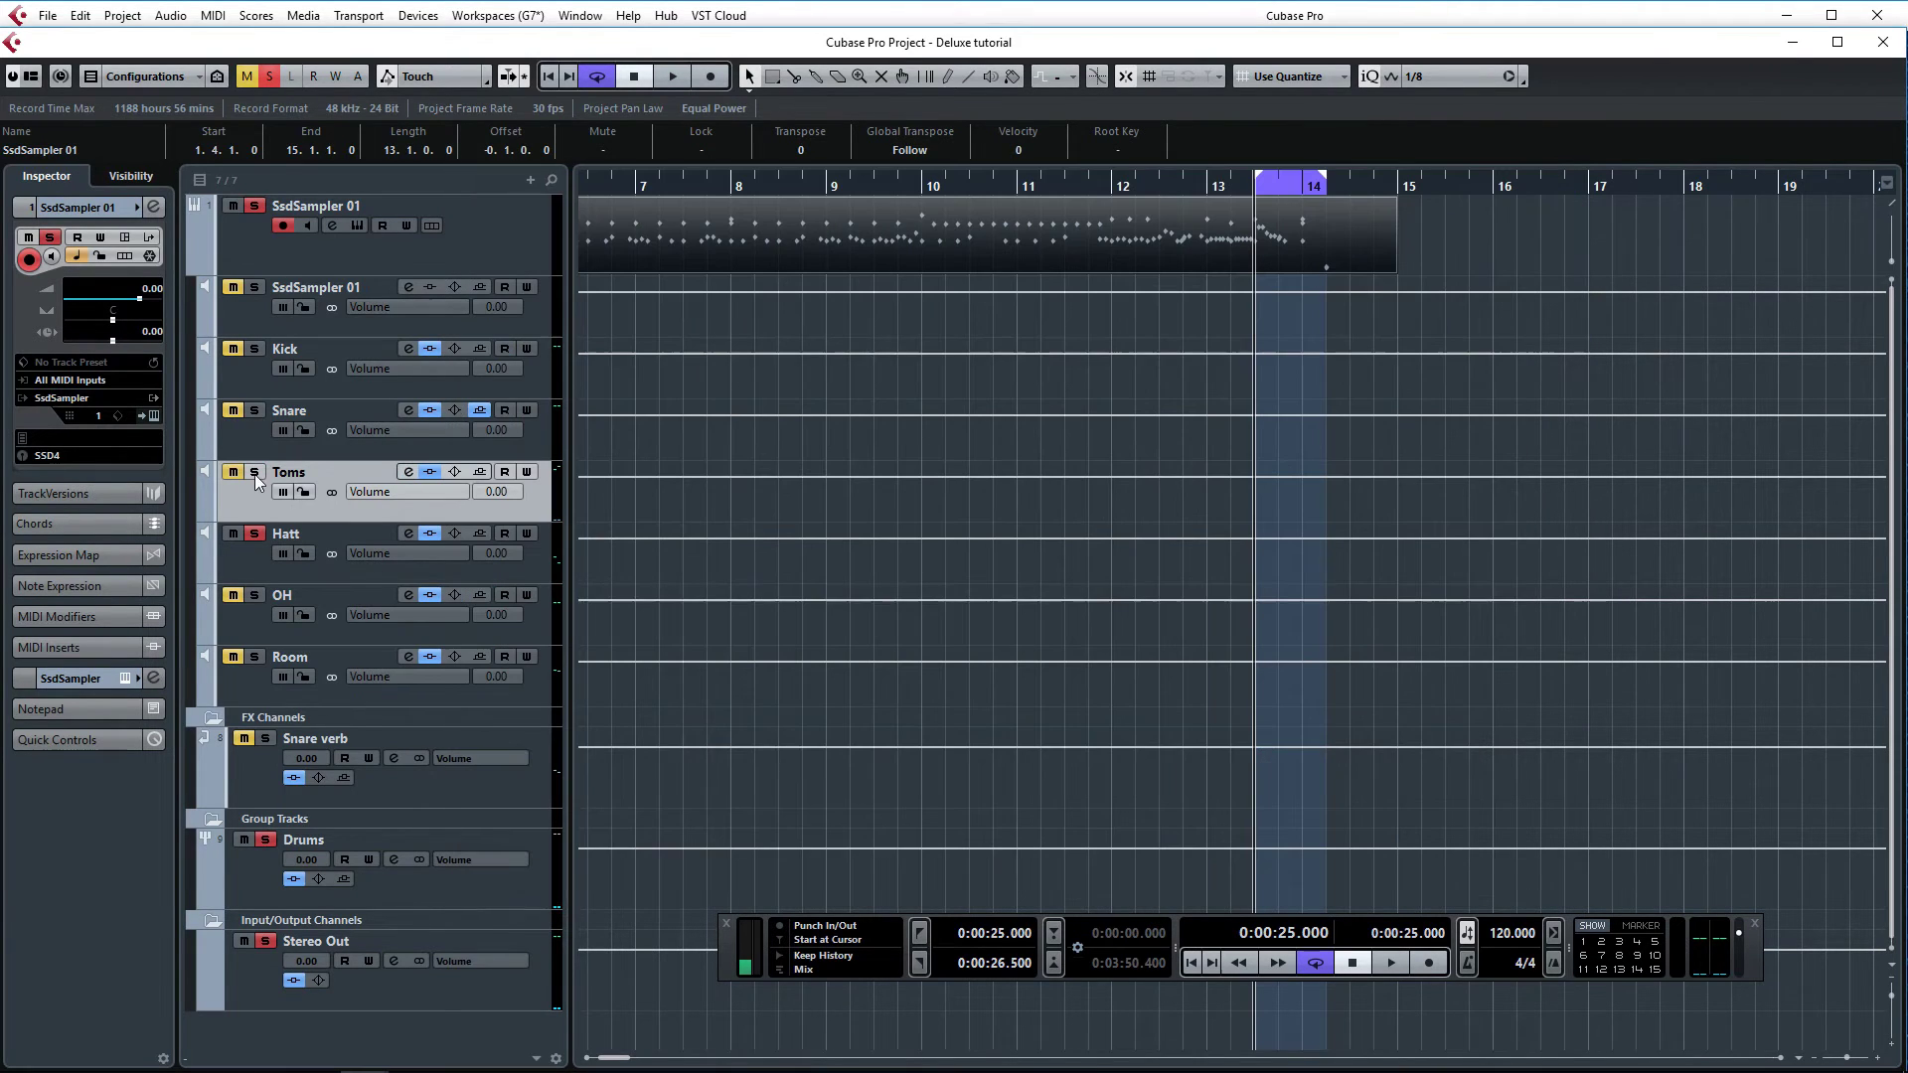
left_click_drag(613, 1059, 587, 1059)
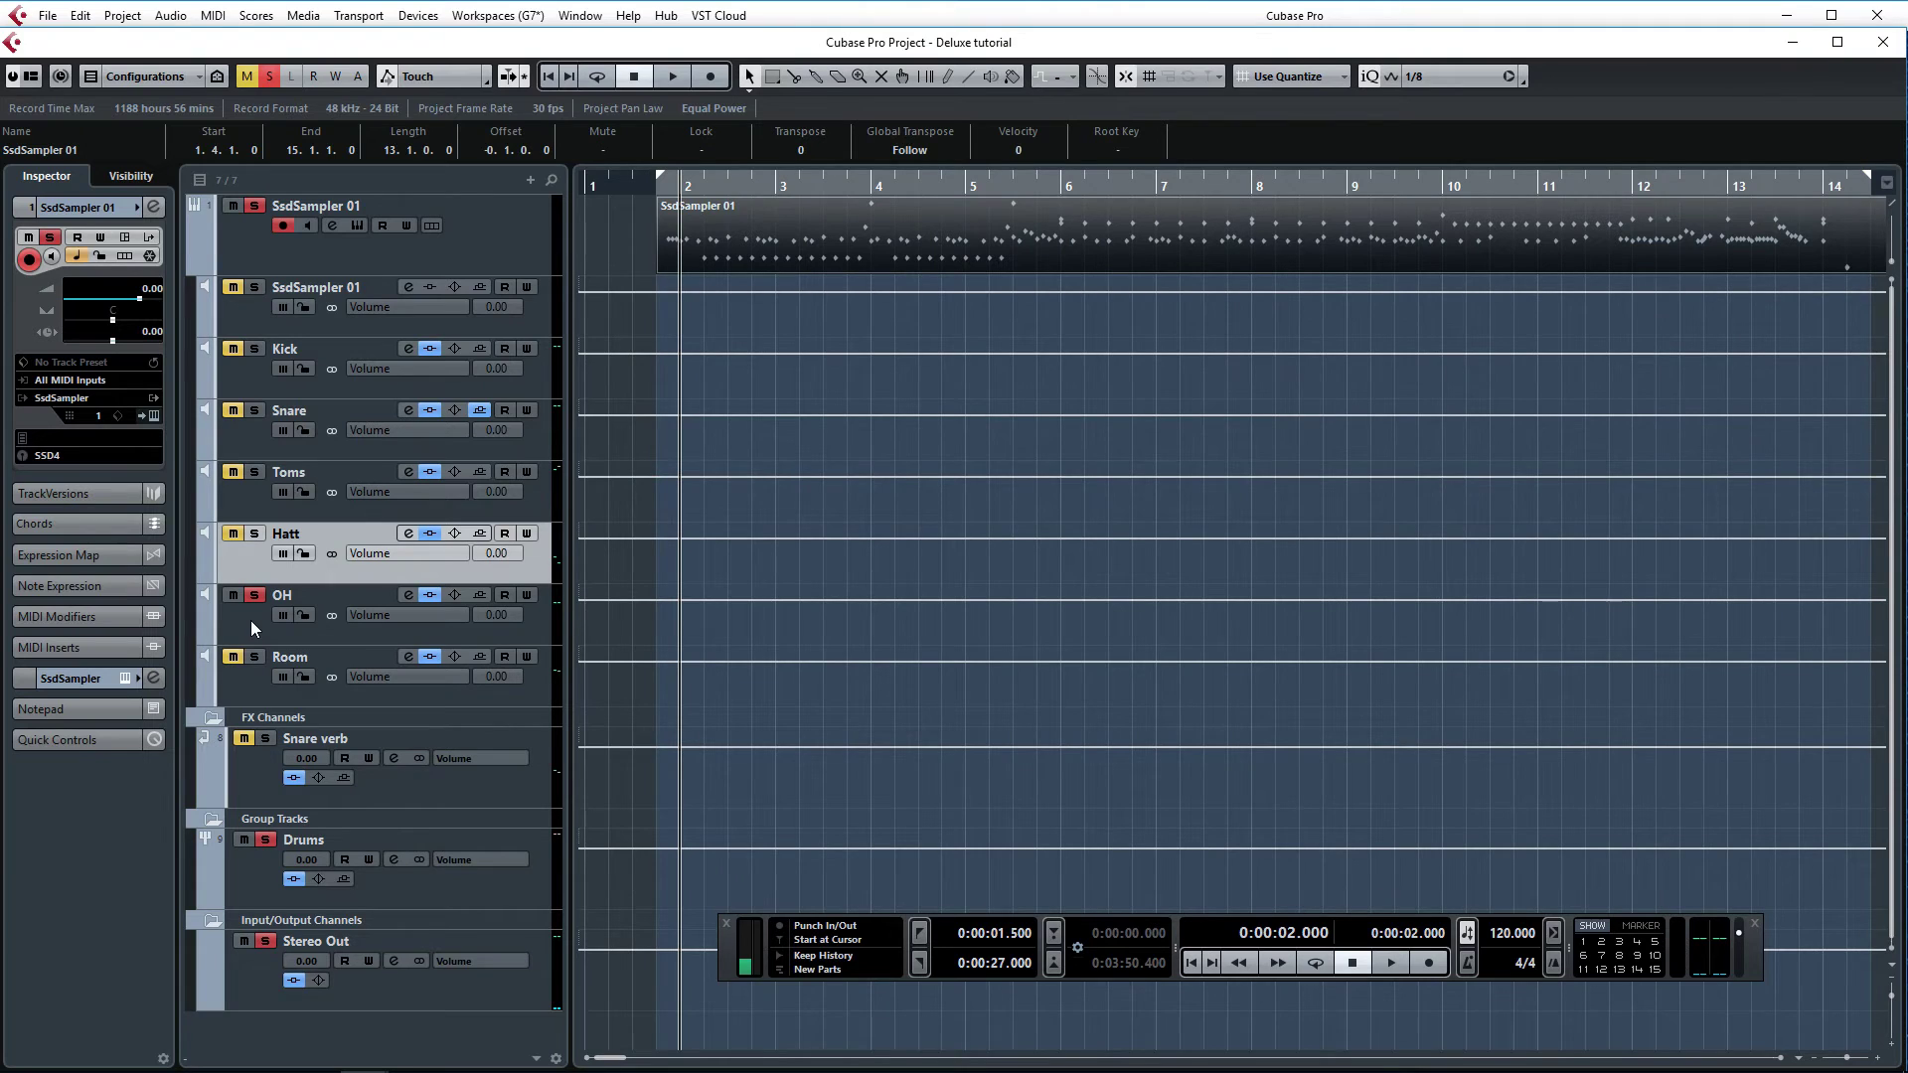
left_click(250, 621)
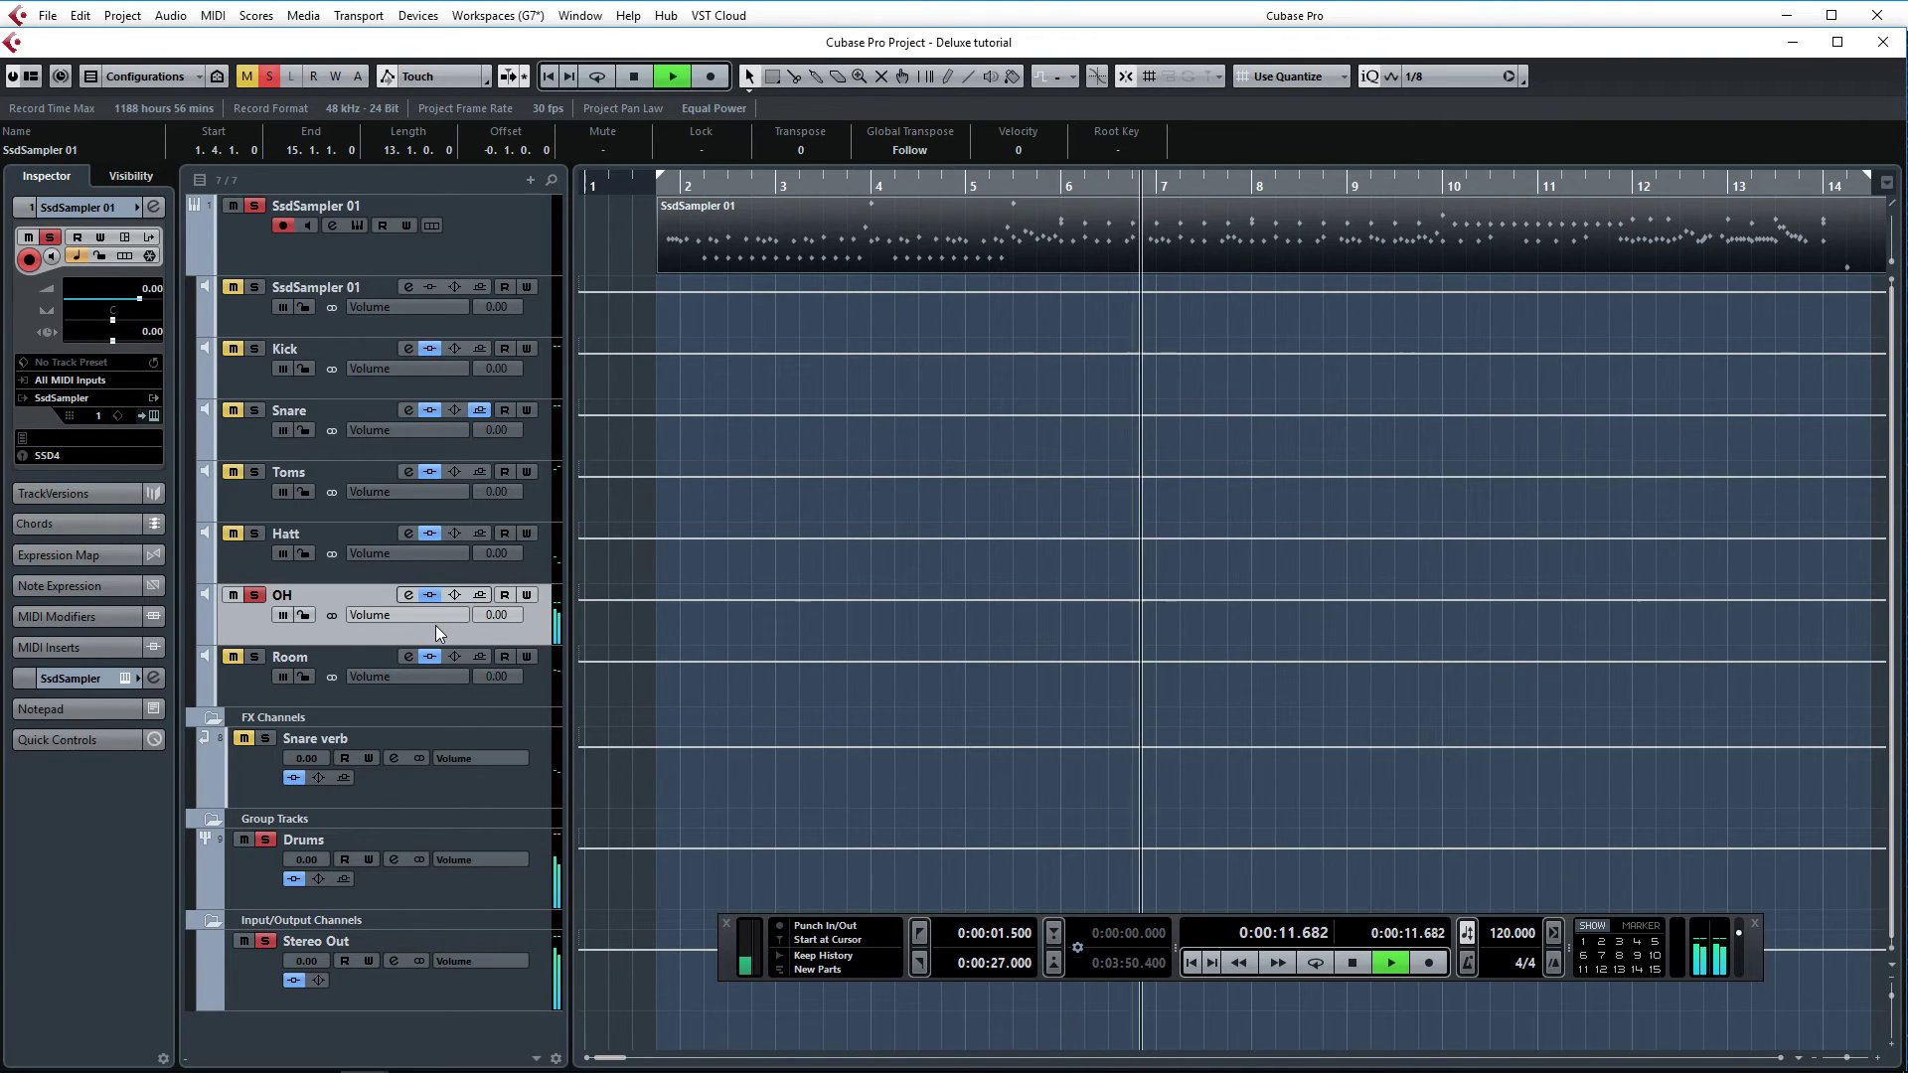
Play the drums from bar 4, then bring up the OH channel settings
key("space")
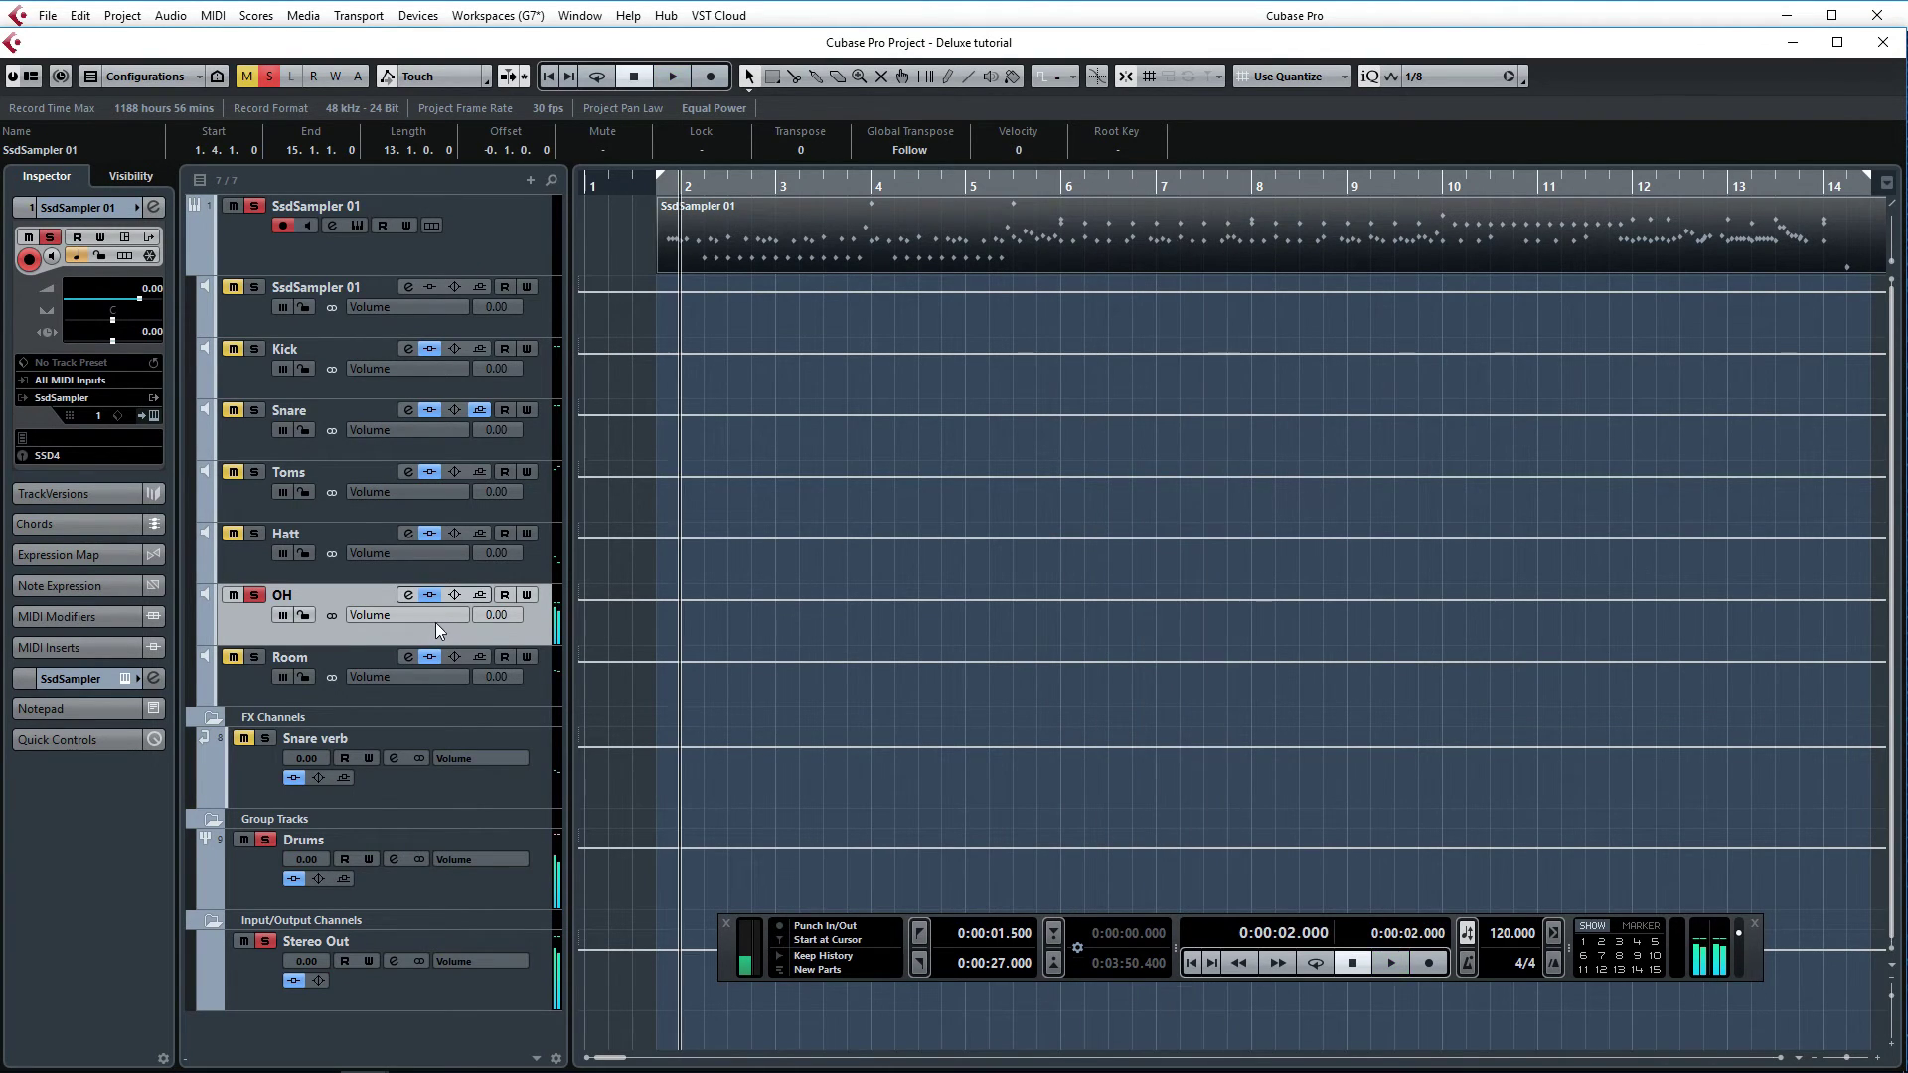
key("KP_3")
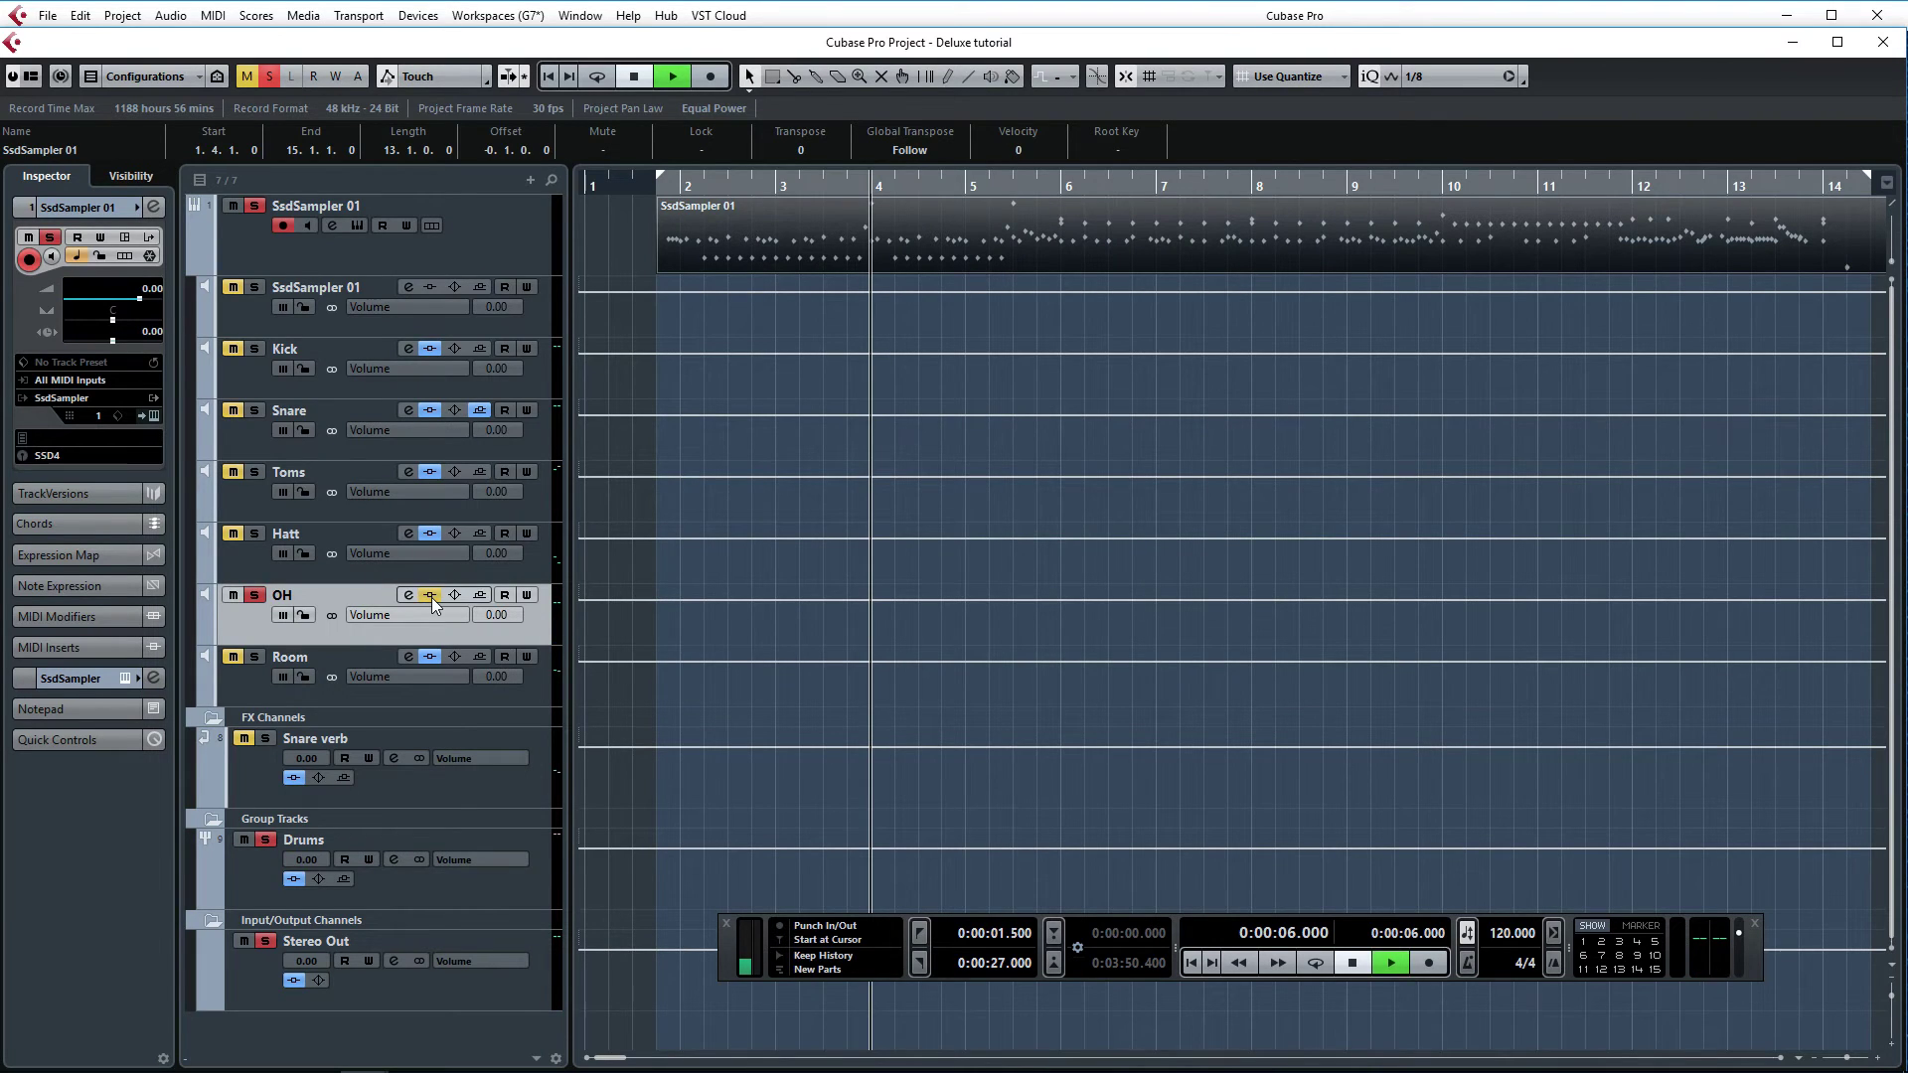
key("space")
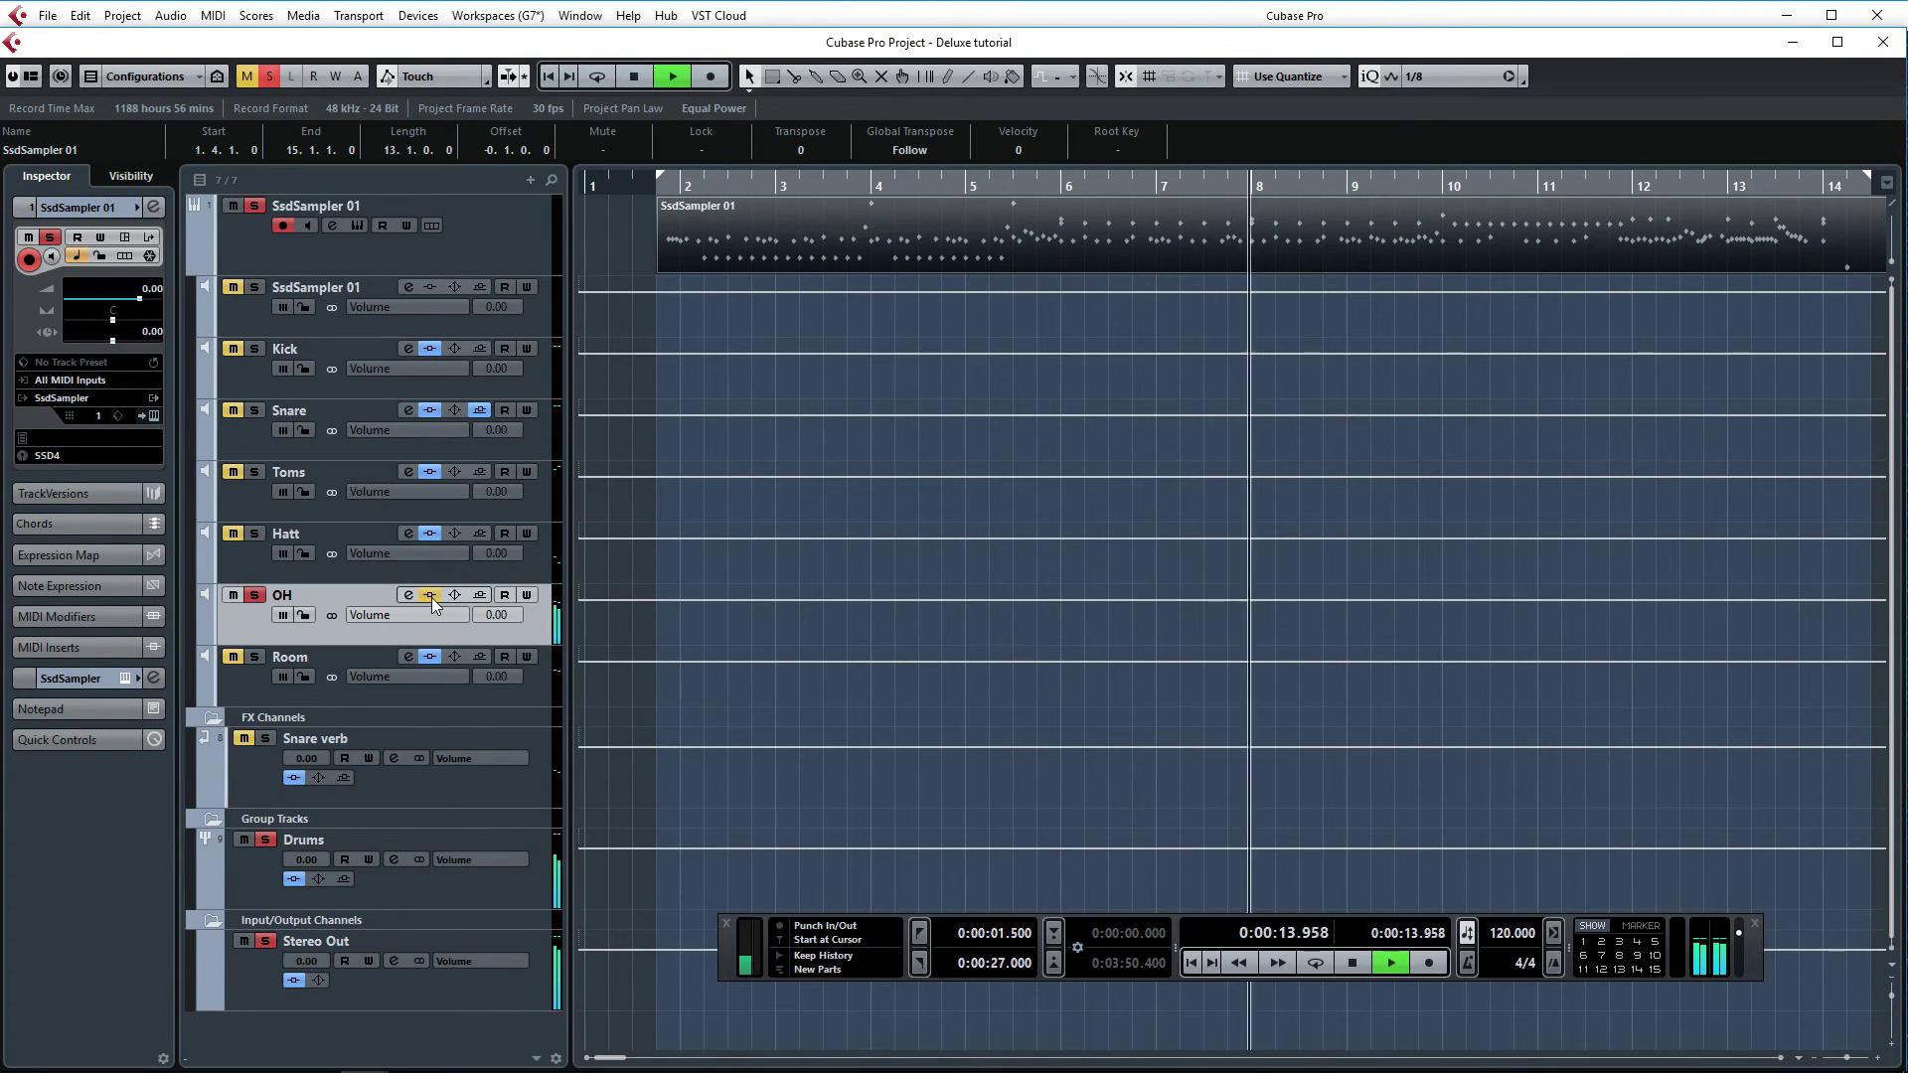
key("space")
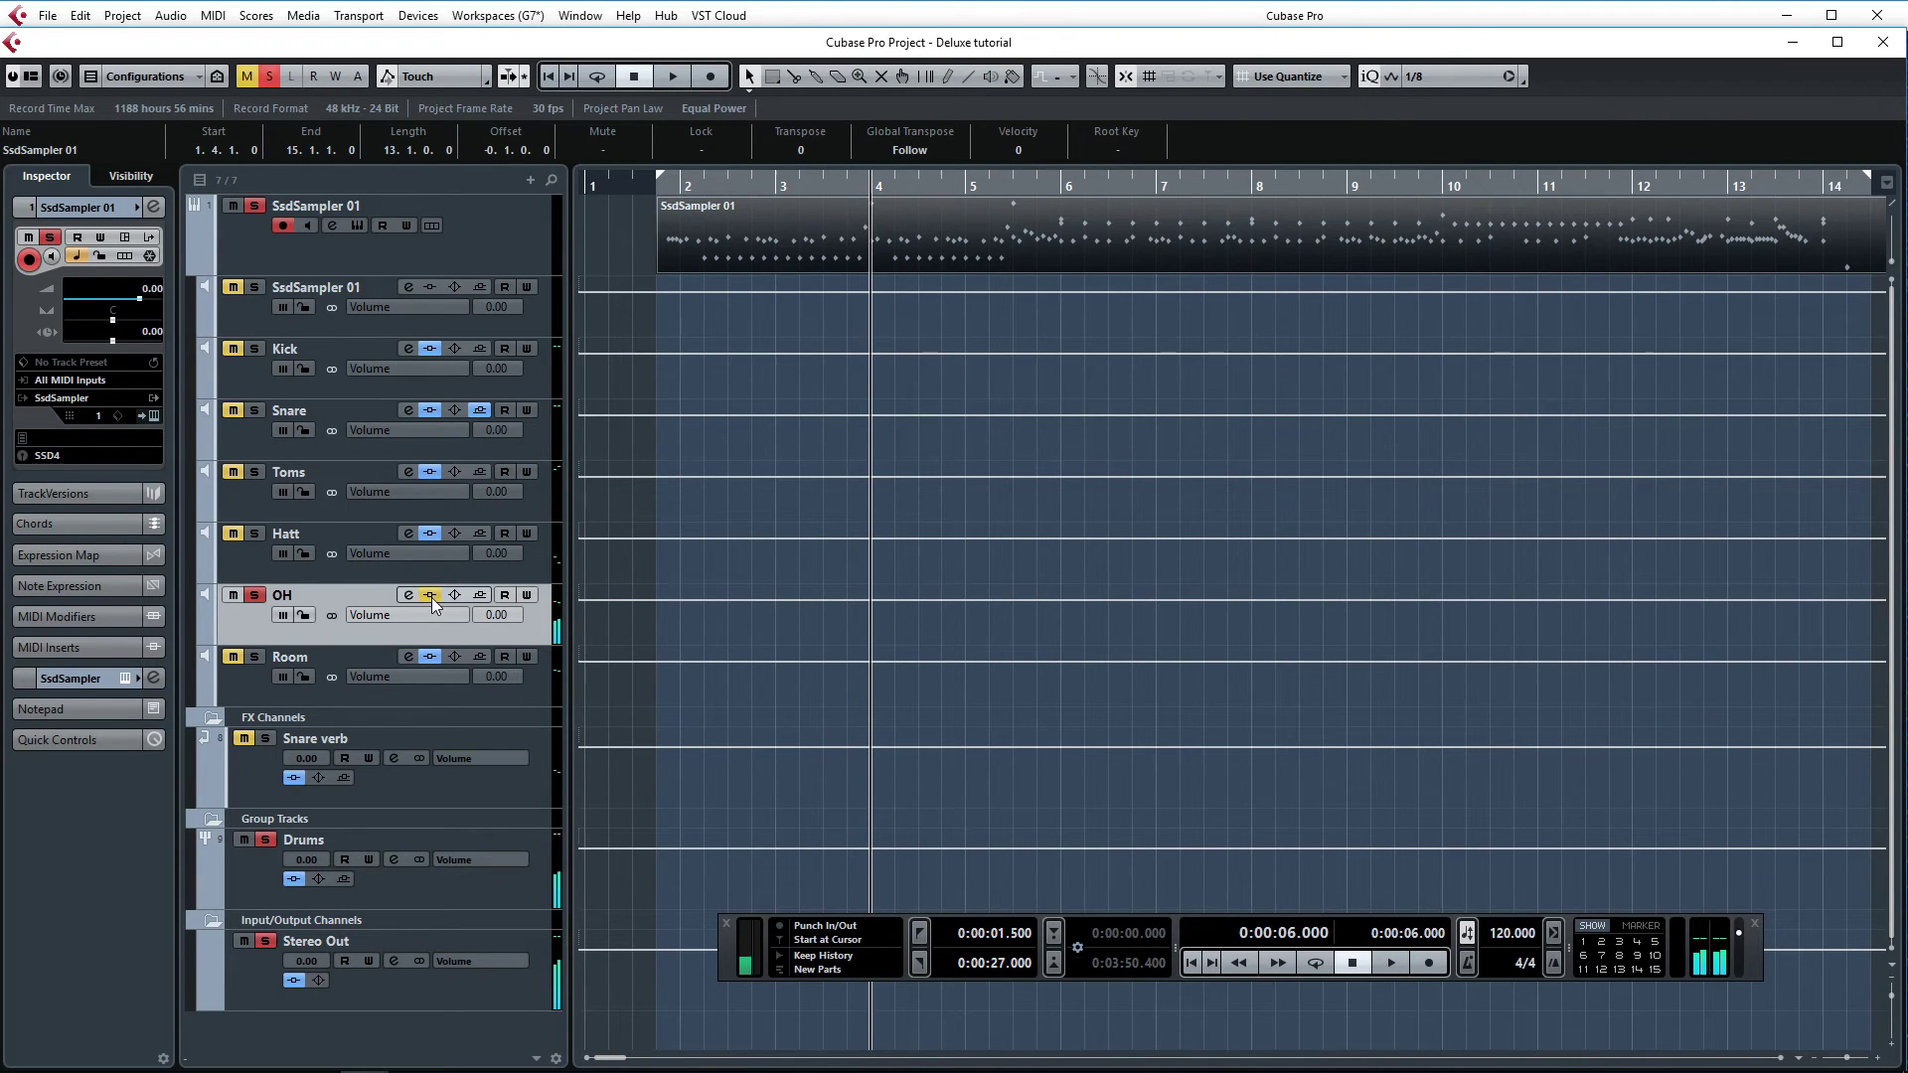
left_click(409, 596)
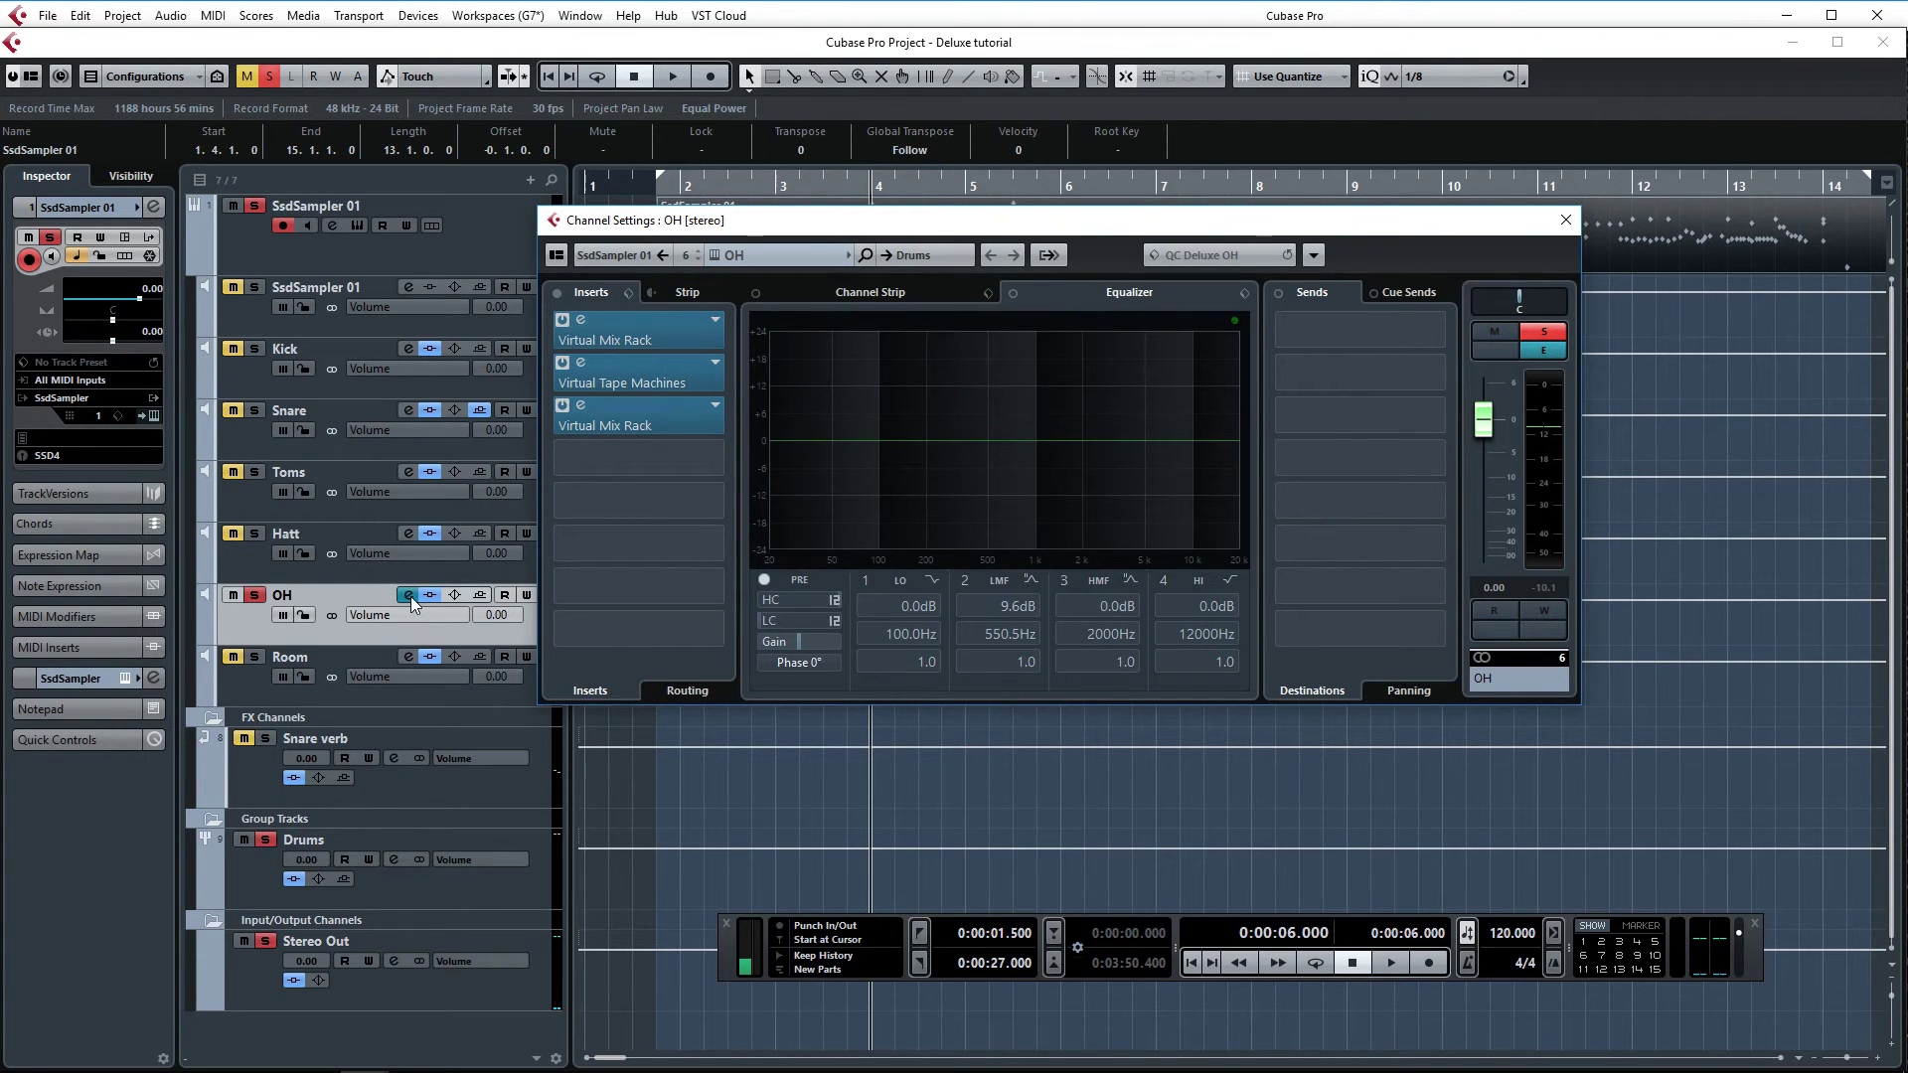
Check the OH Virtual Mix Rack on insert 3, then close it and the channel settings
left_click(606, 425)
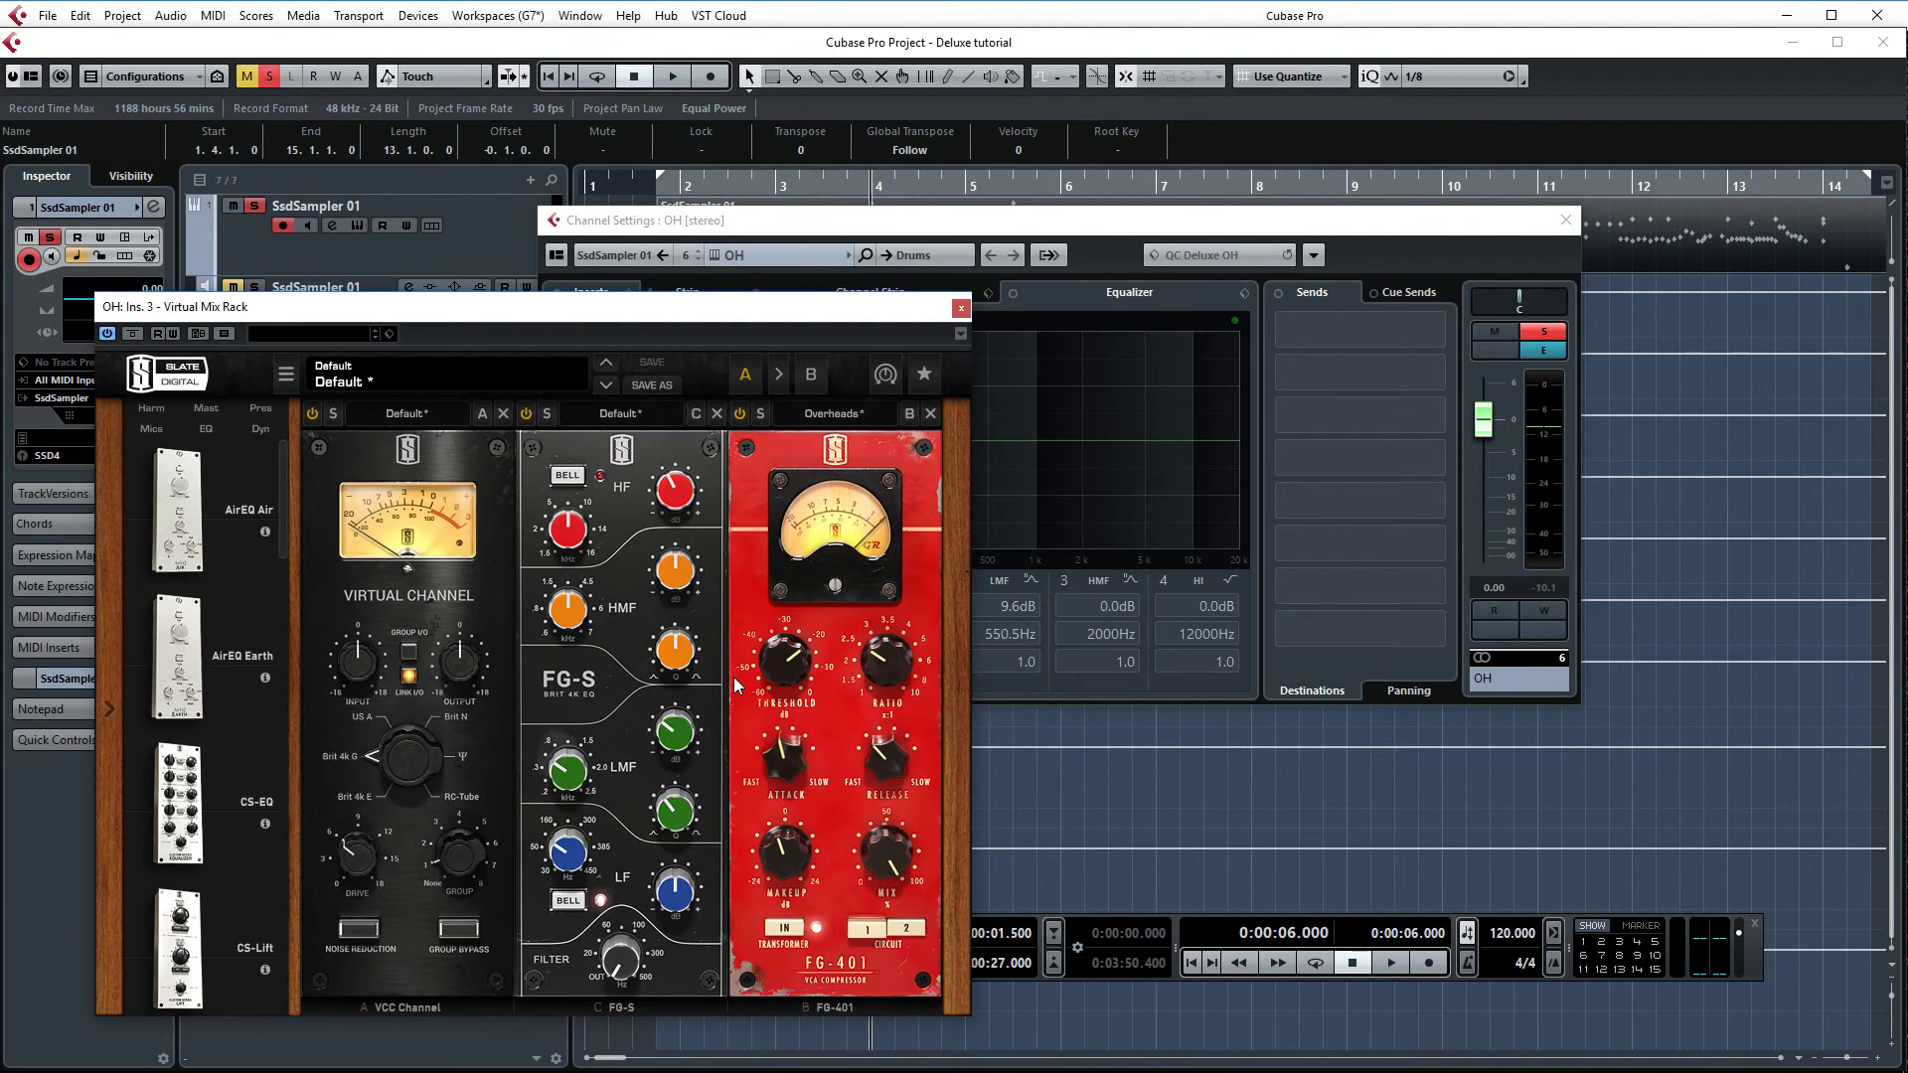
left_click(961, 308)
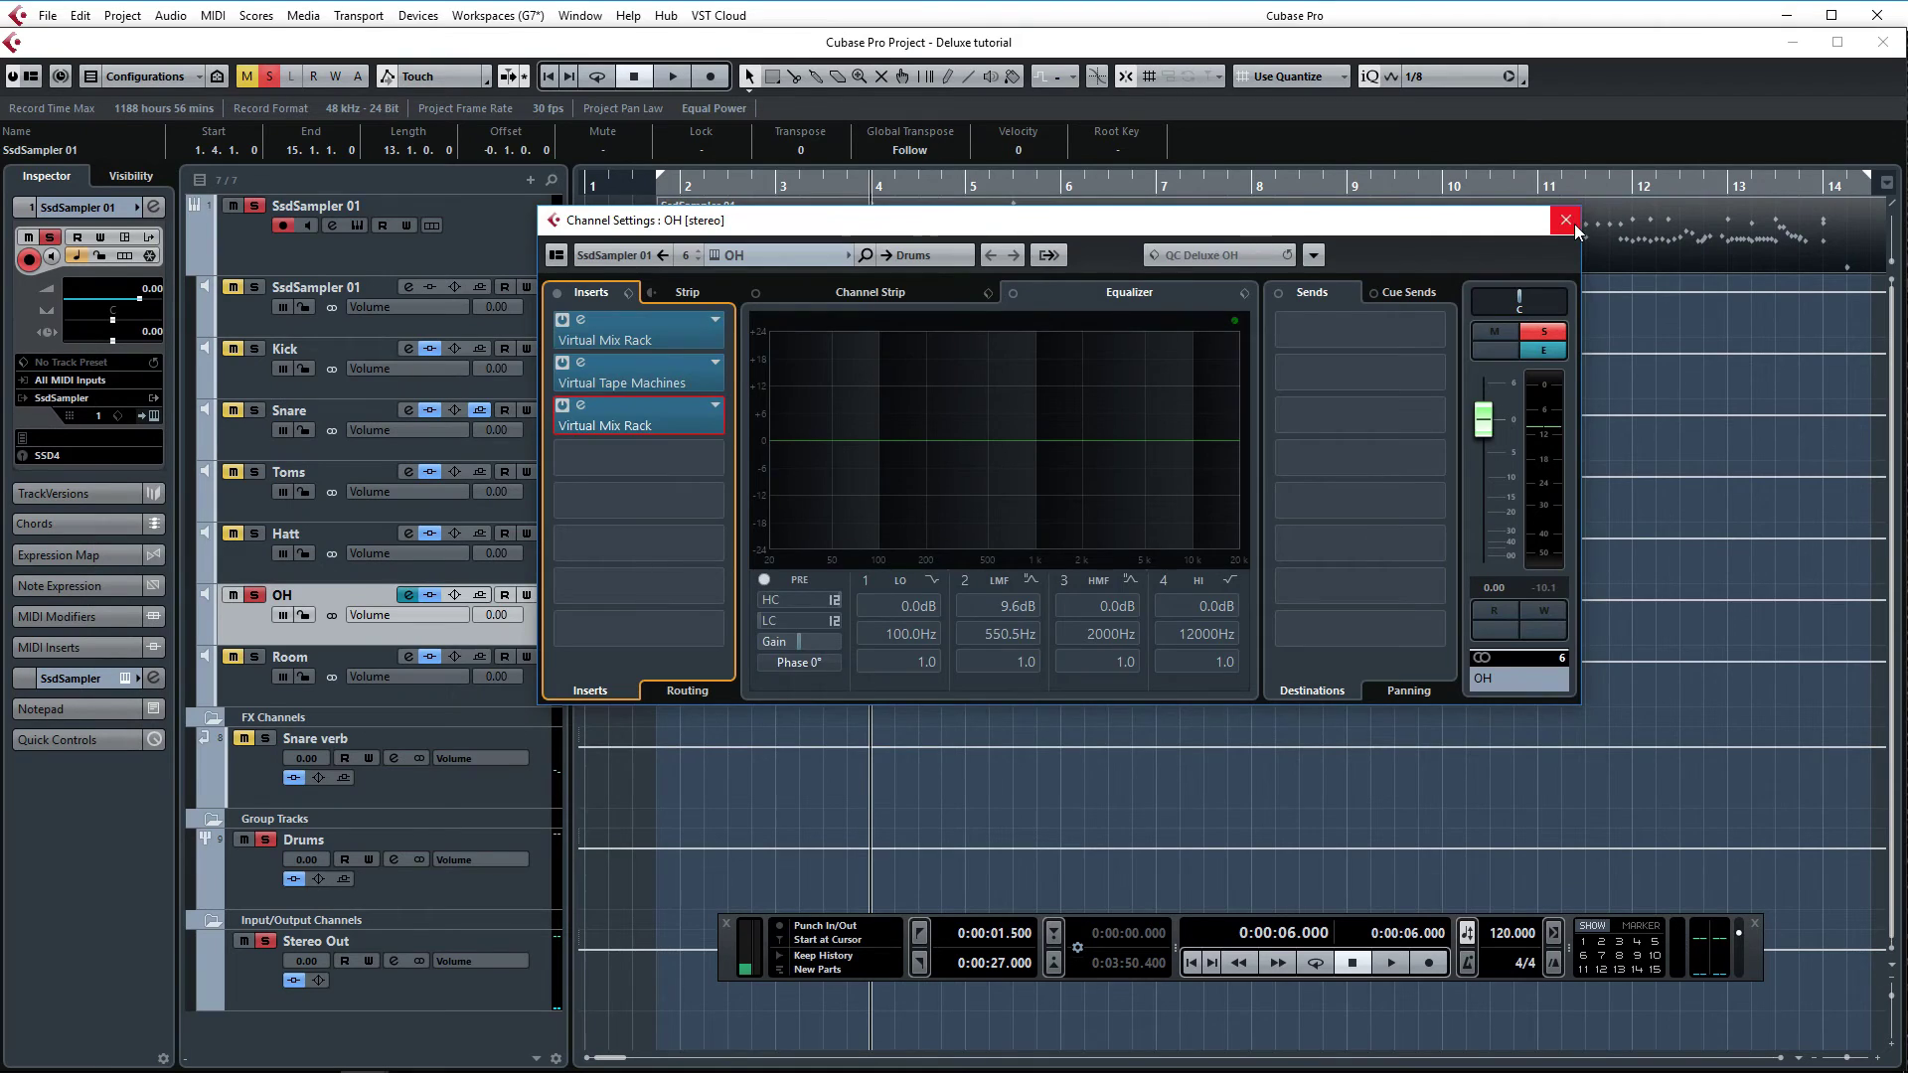
left_click(1566, 220)
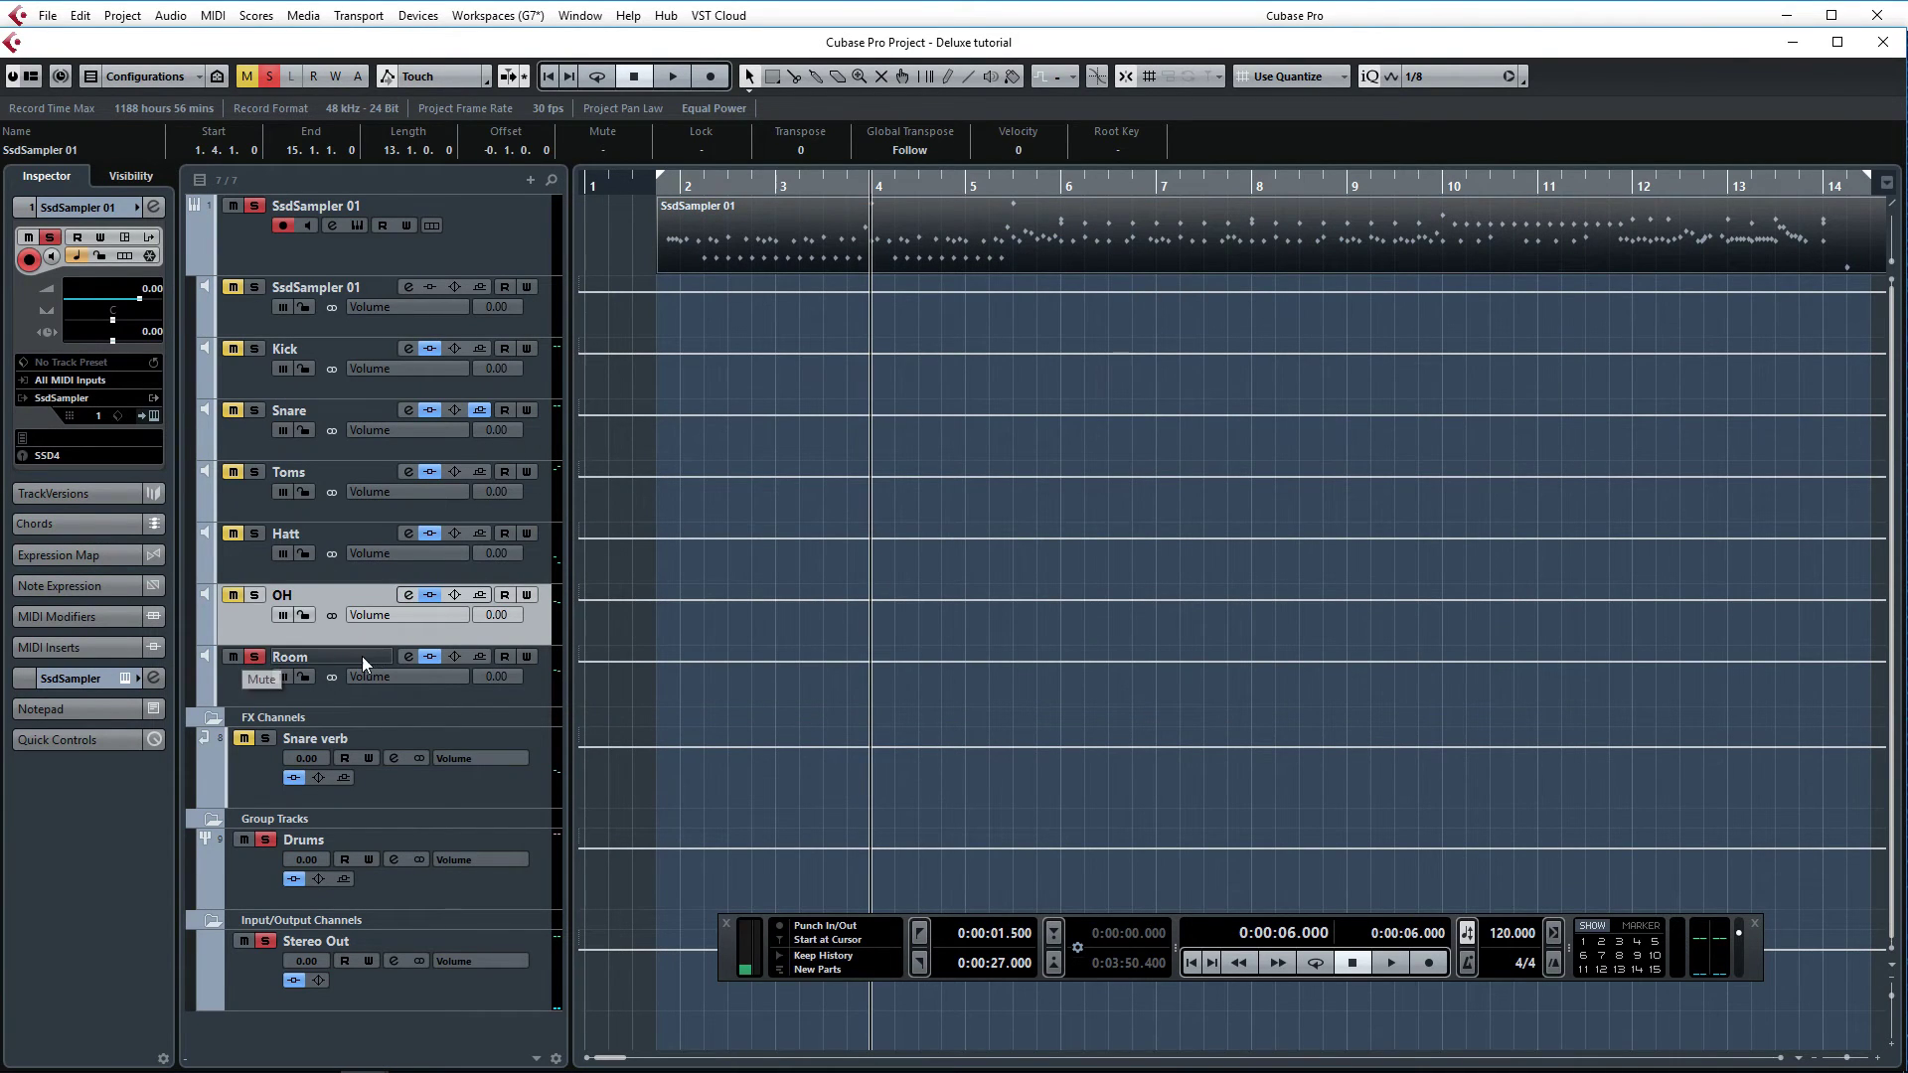
Select the Room track and restart playback from bar 4
left_click(318, 693)
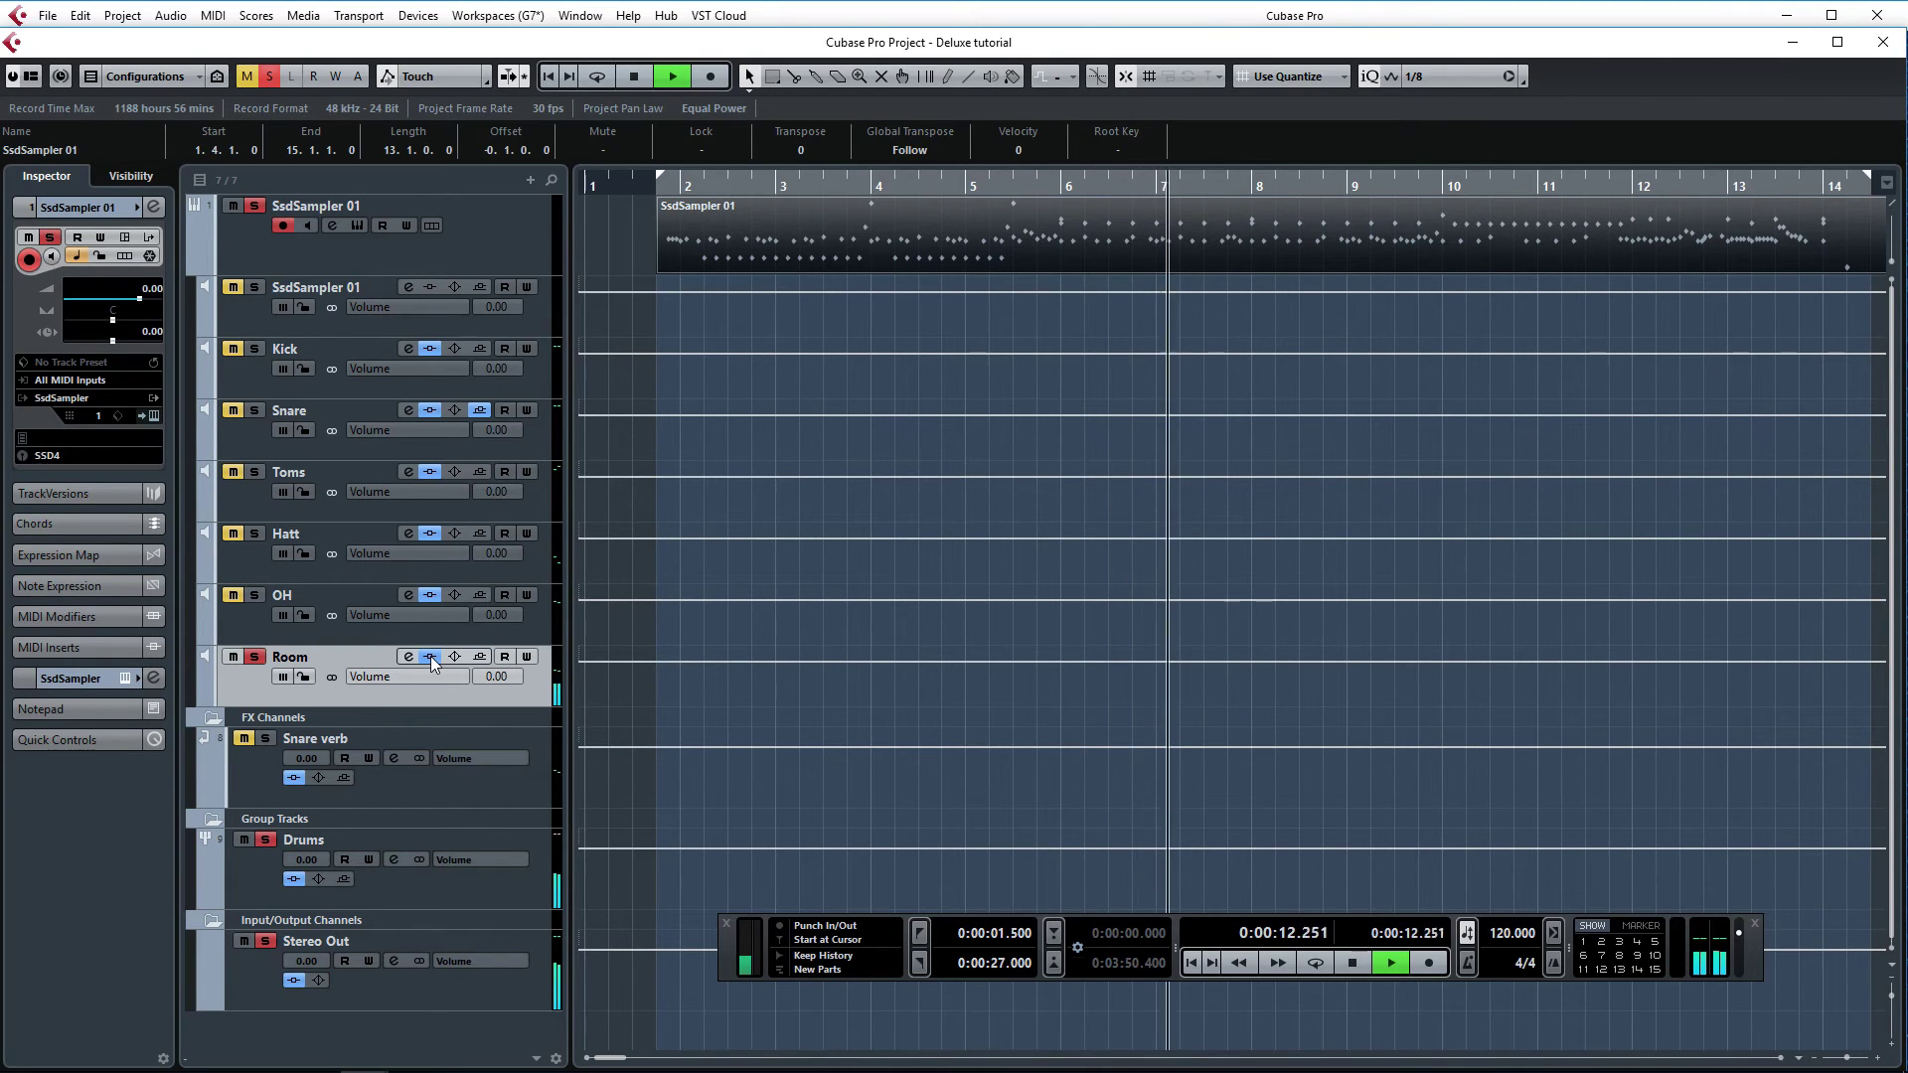
key("space")
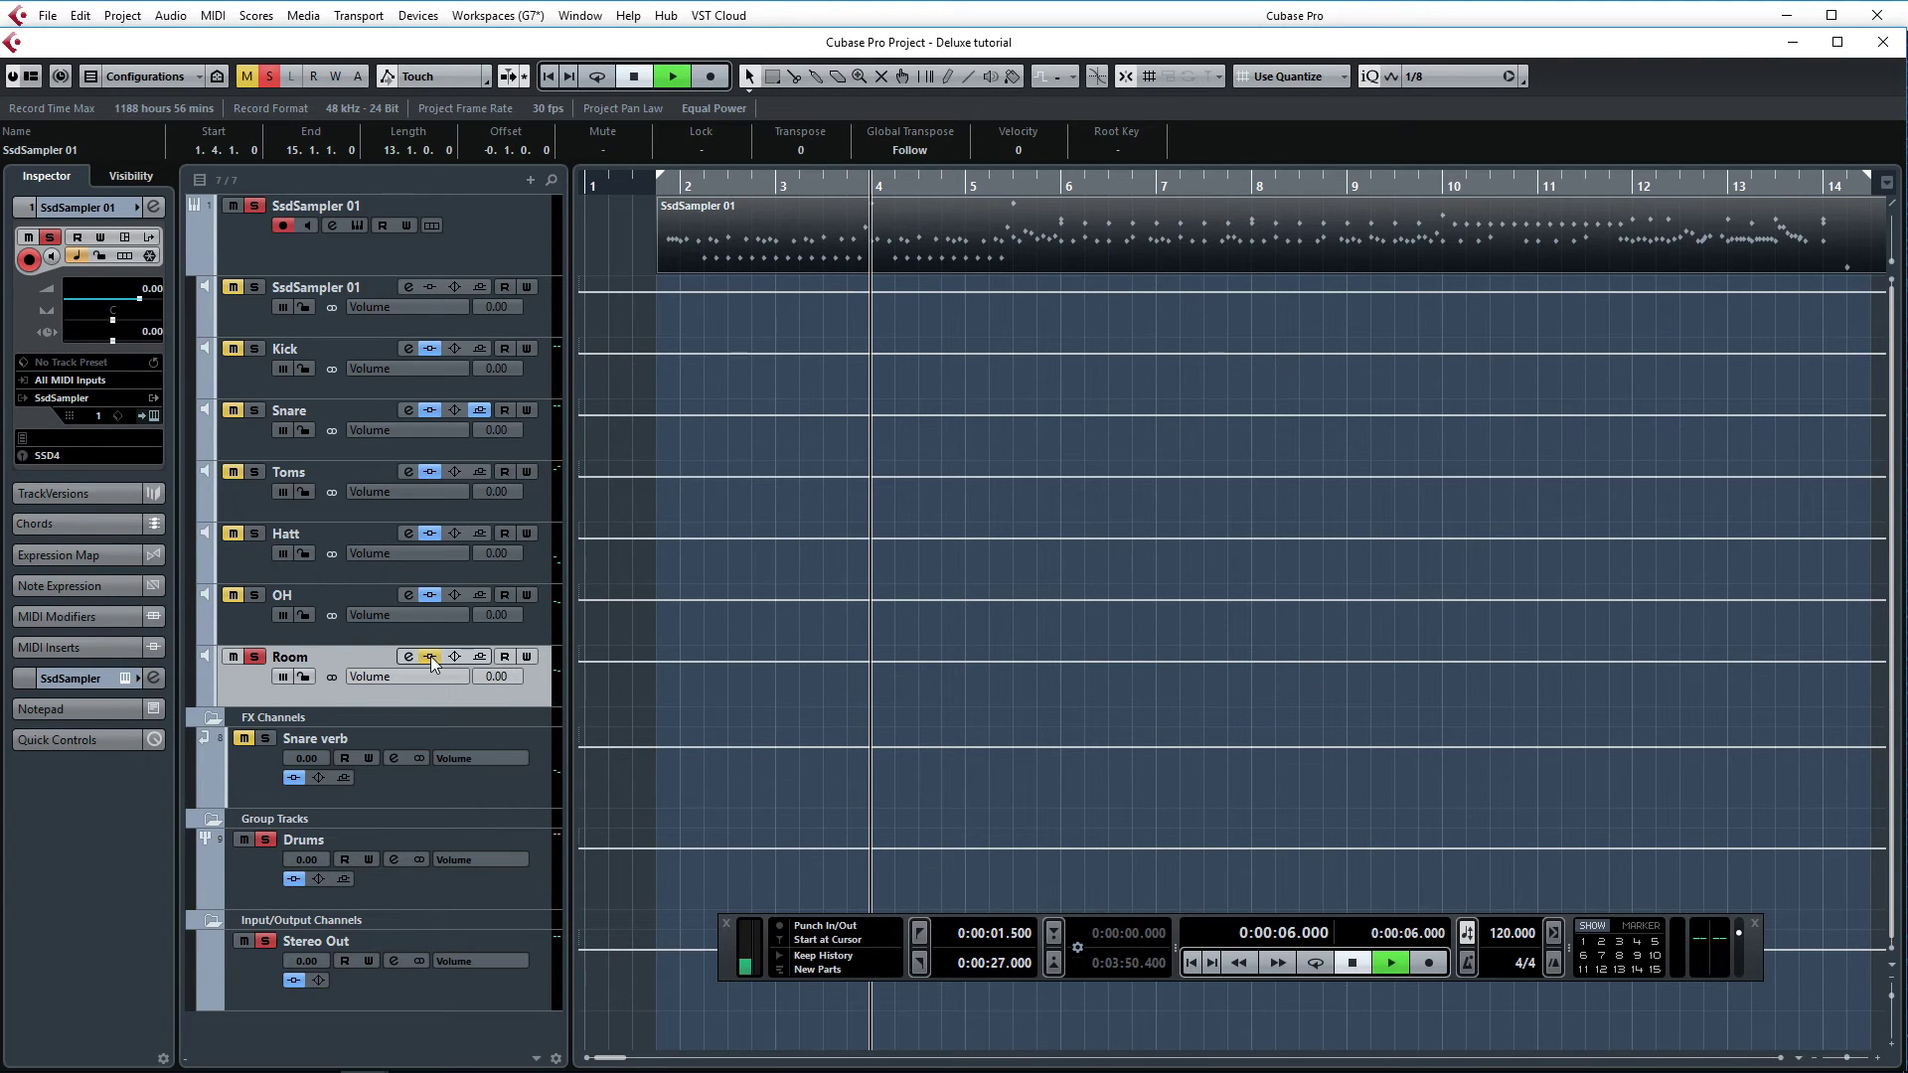
key("space")
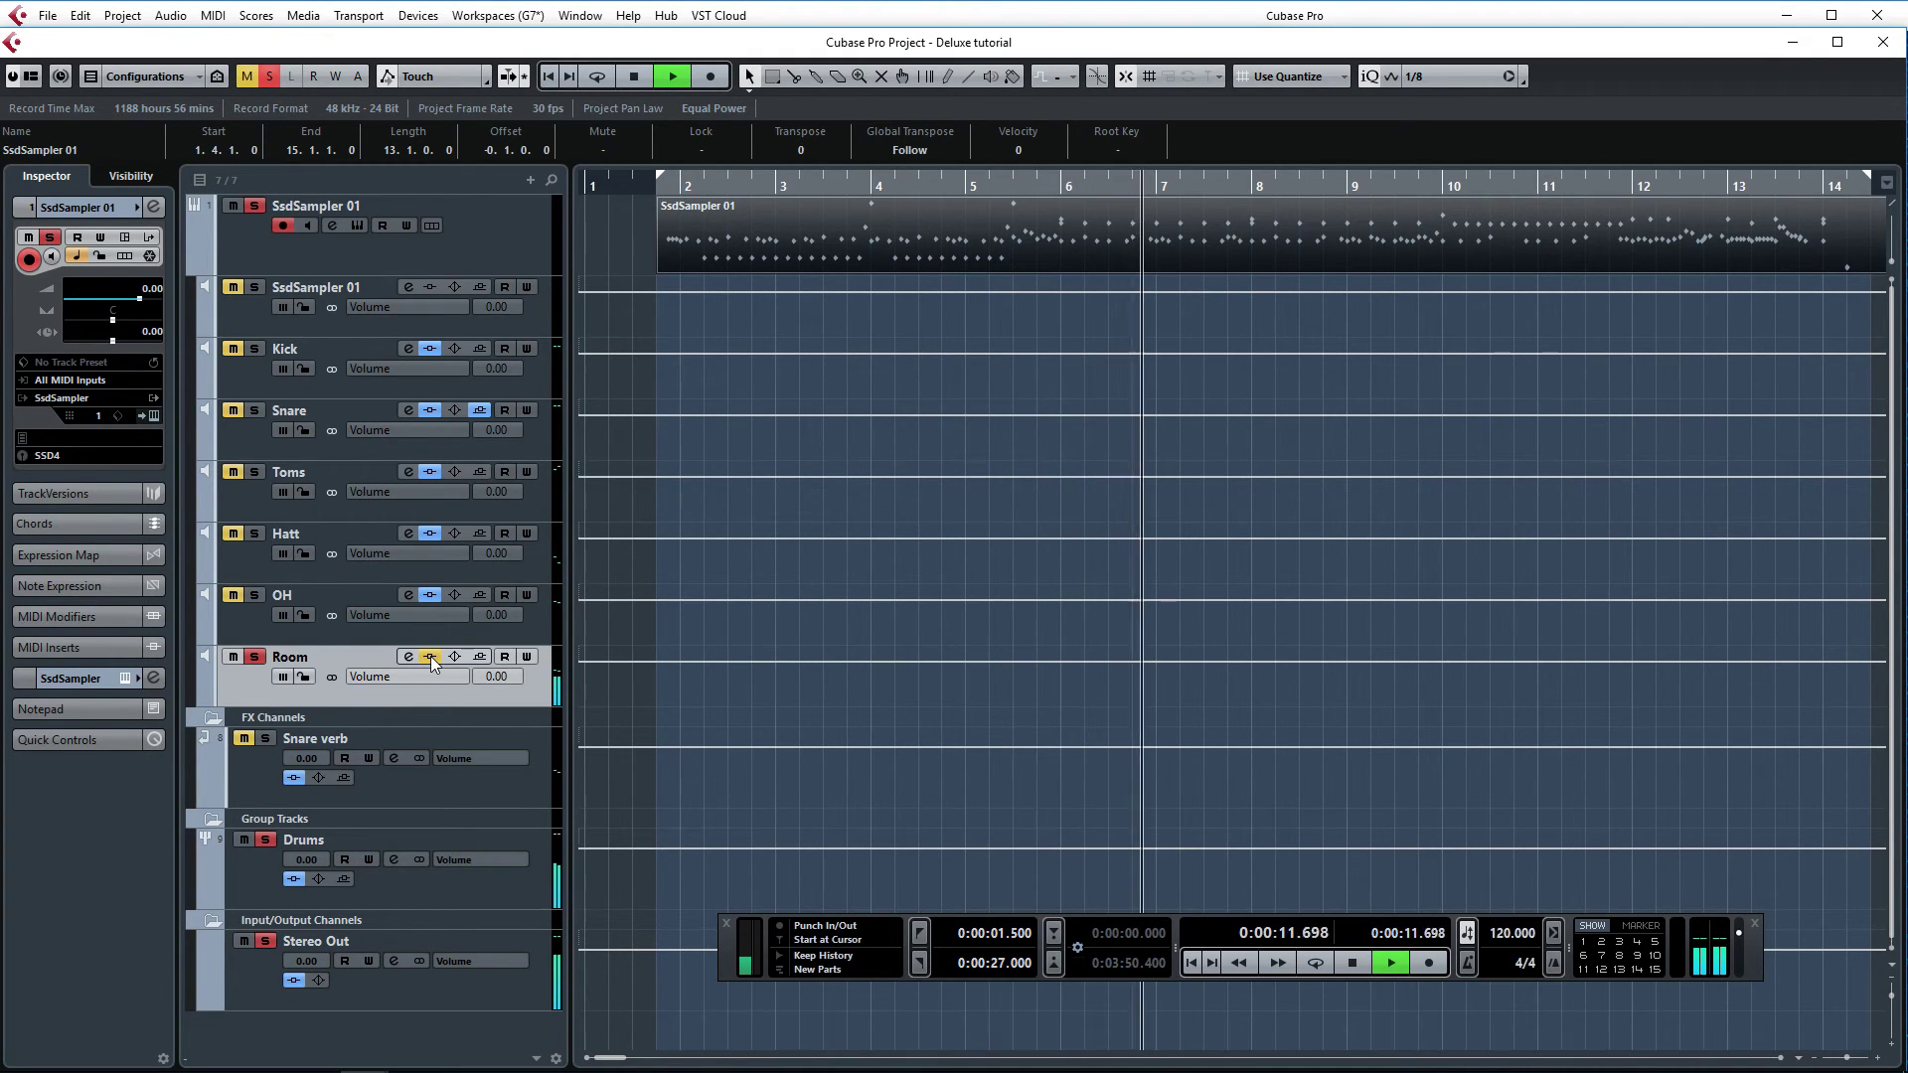
key("space")
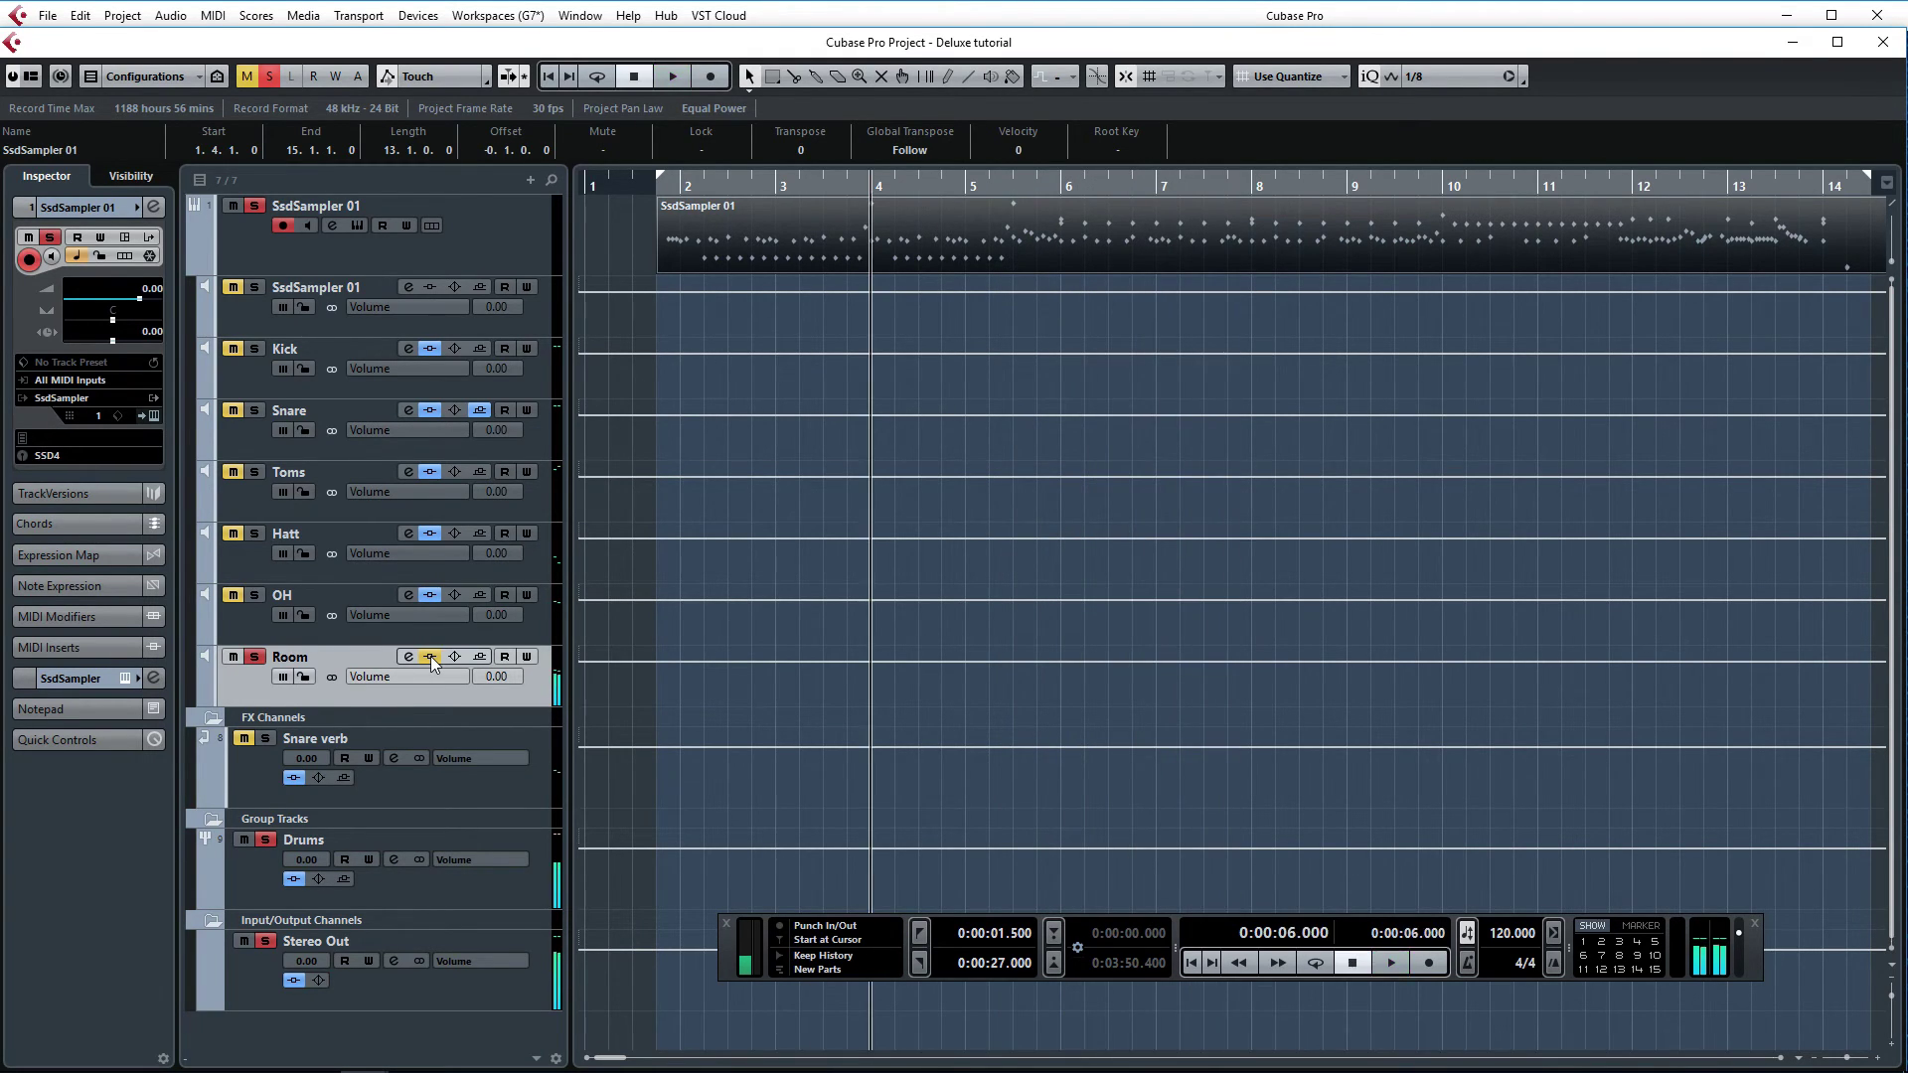
left_click(430, 658)
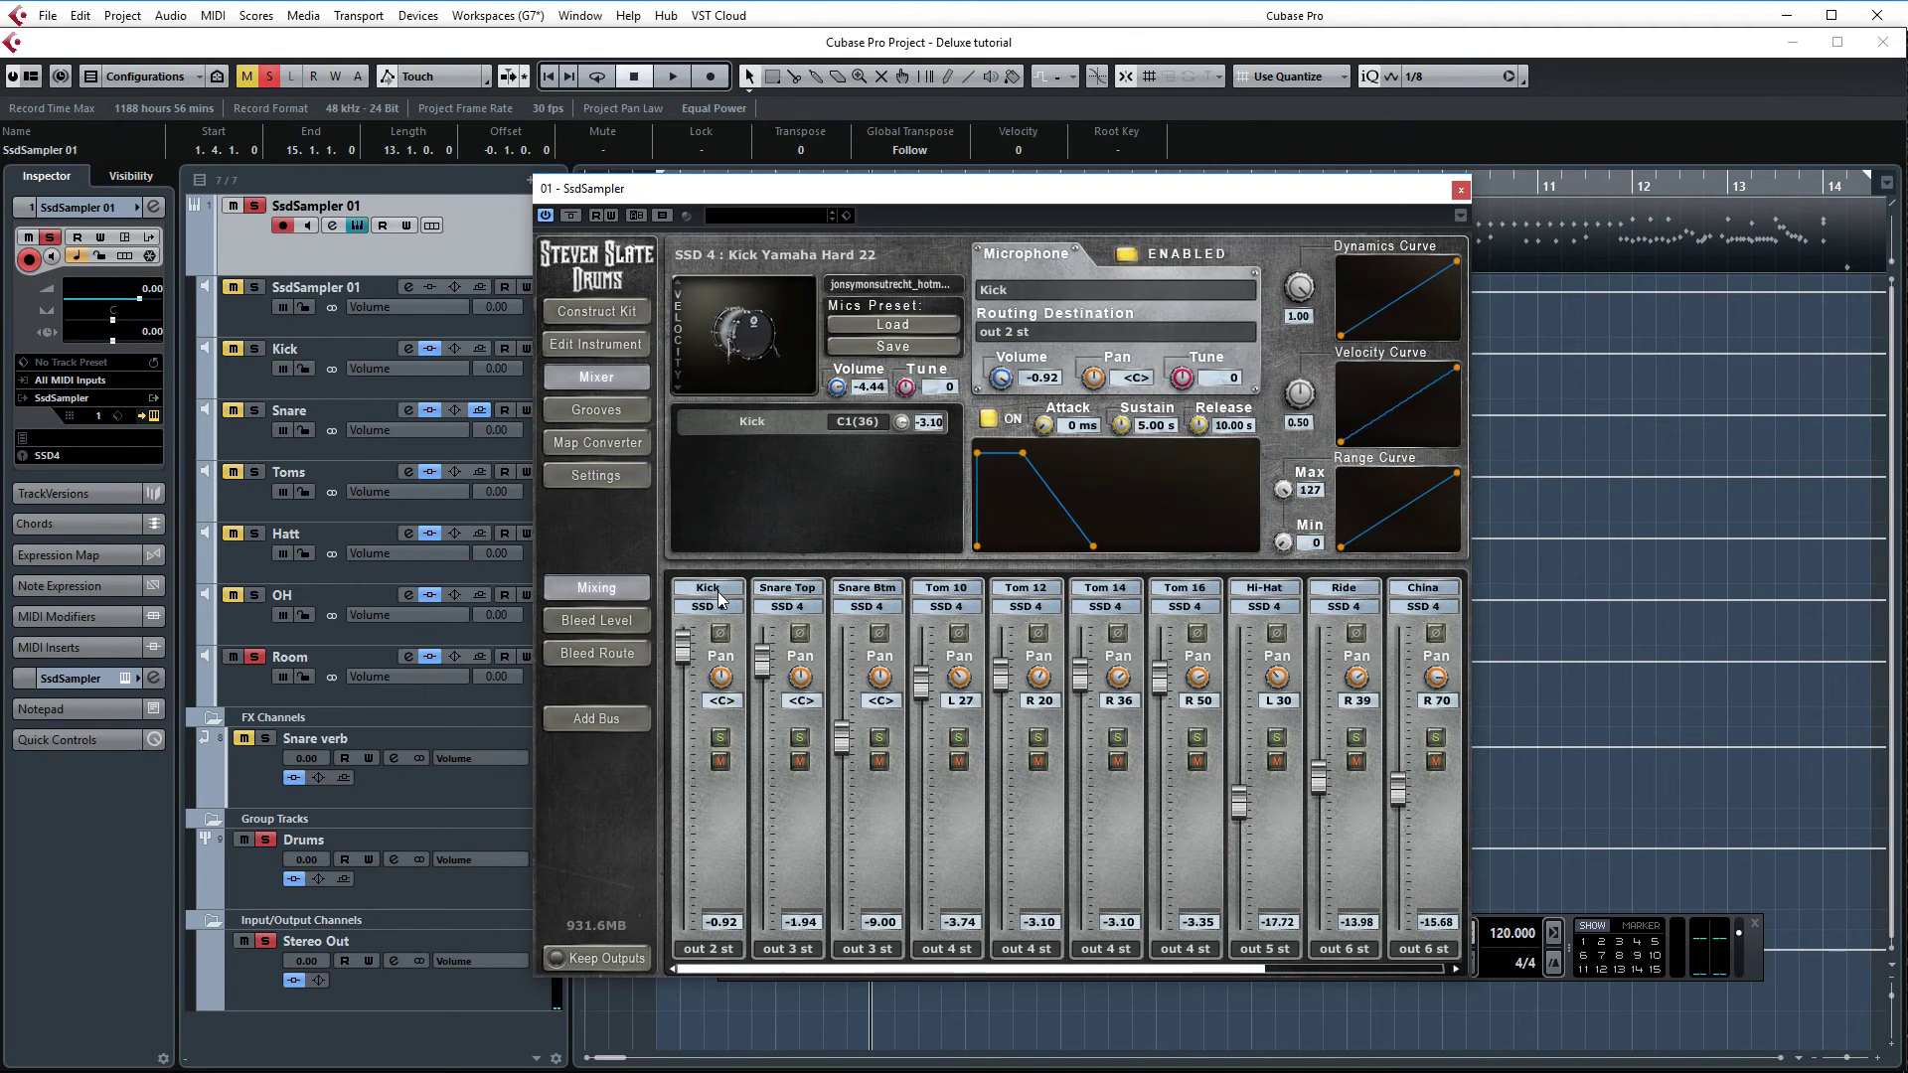
left_click(614, 622)
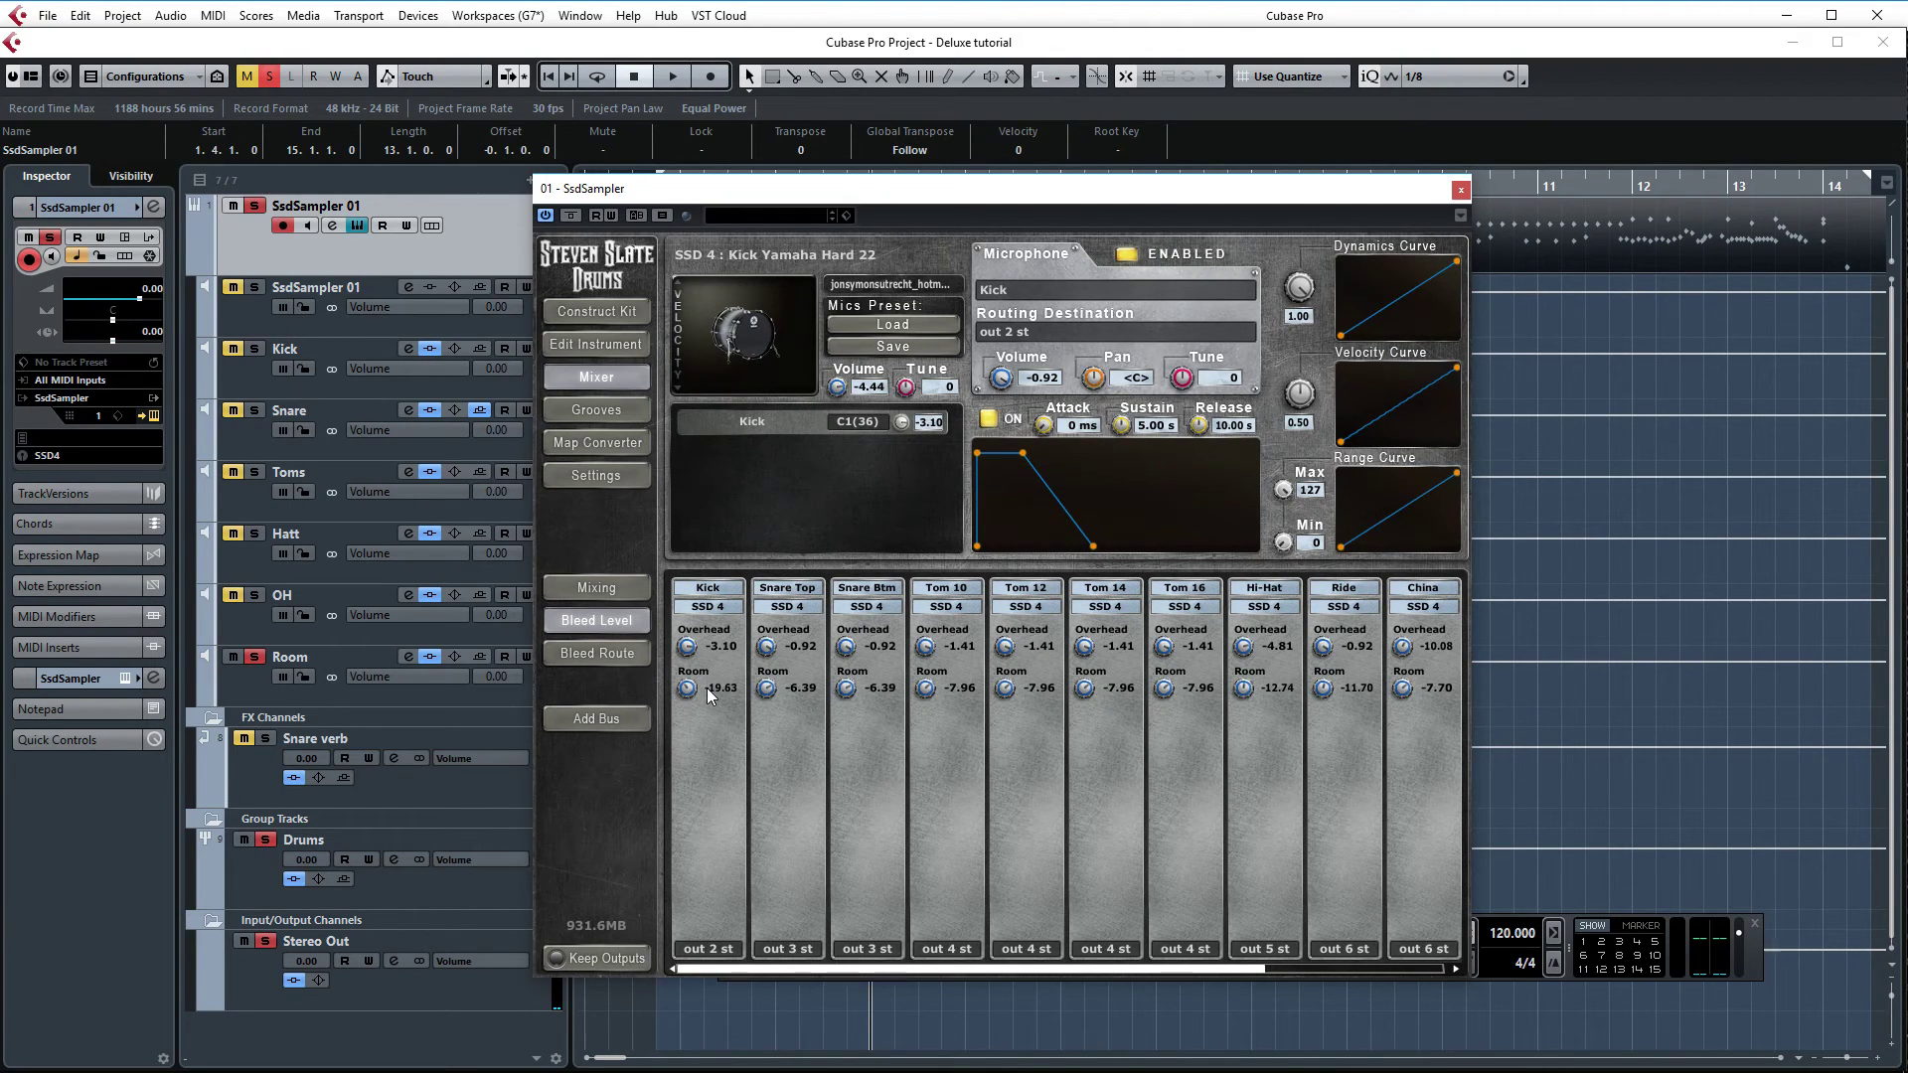
Close the SSD4 sampler and open the Eiosis AirEQ on the Room channel
left_click(408, 682)
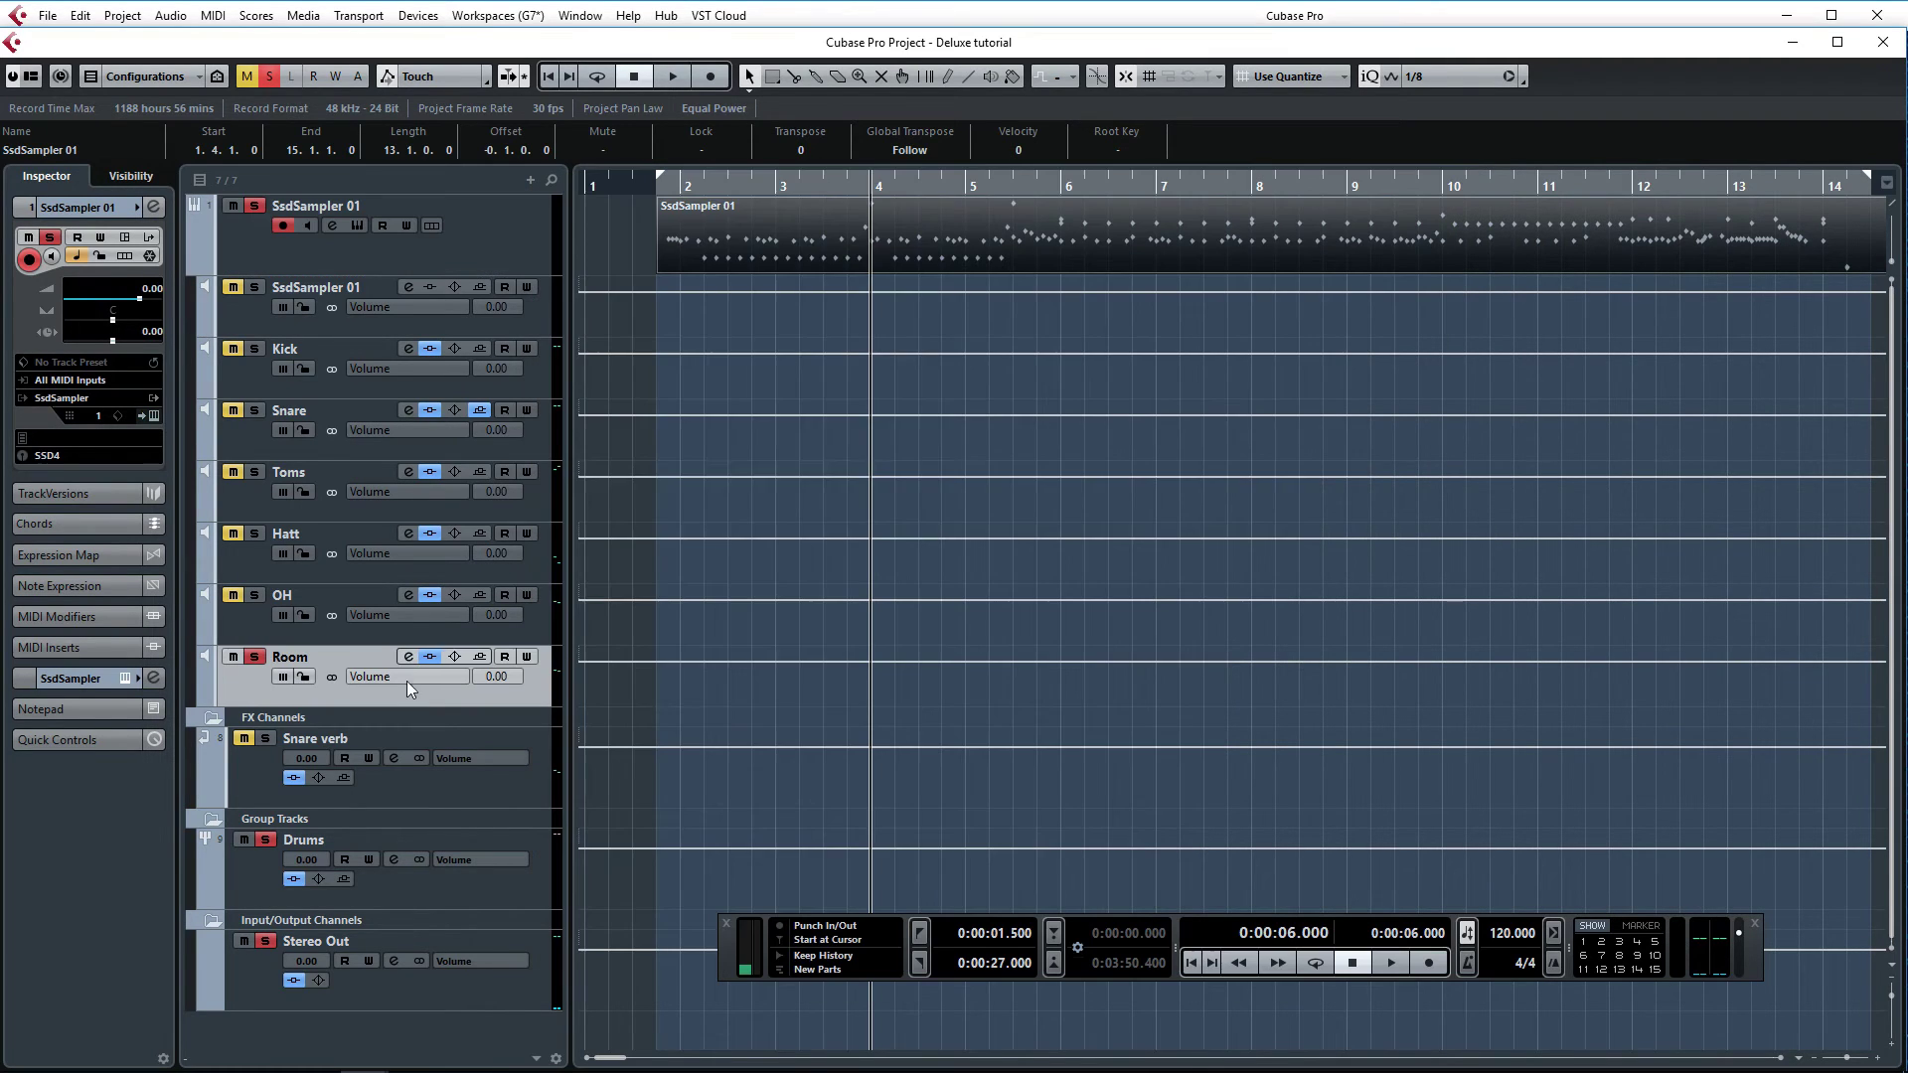
left_click(405, 655)
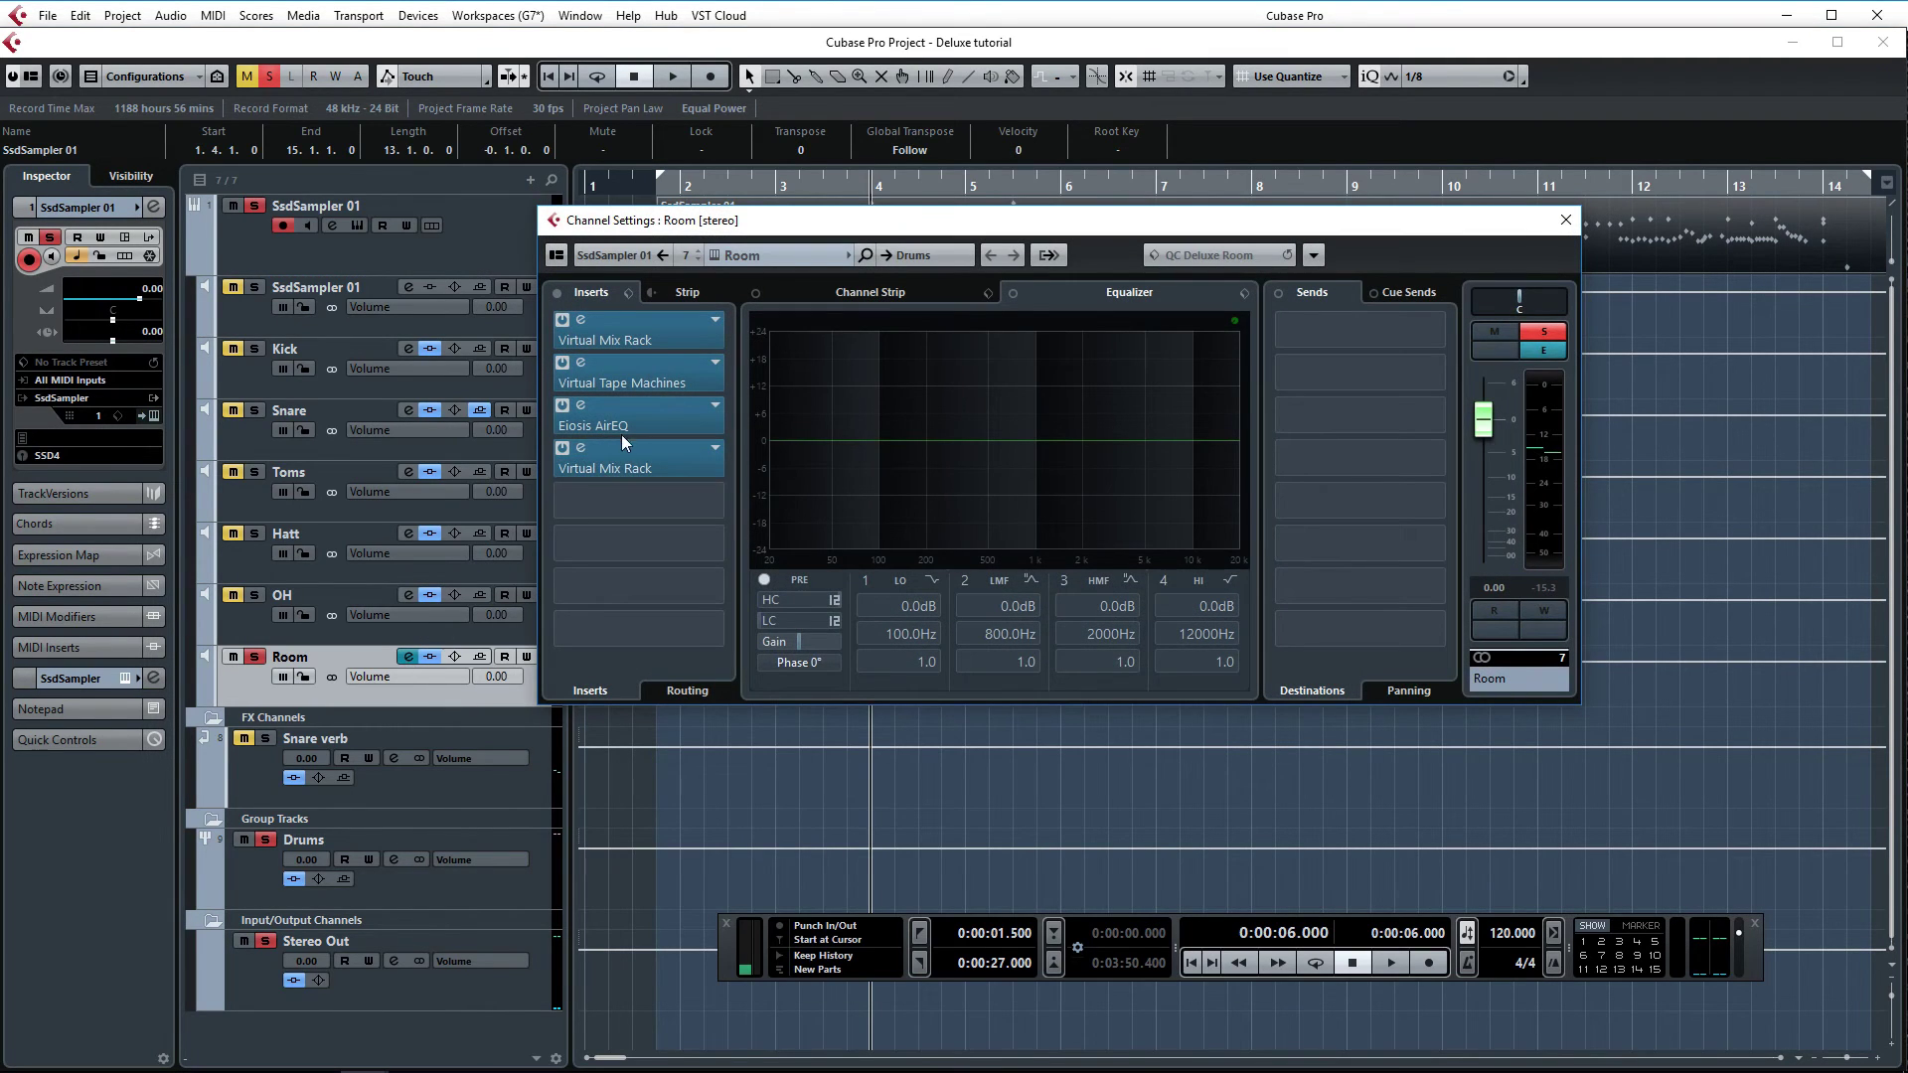
left_click(622, 429)
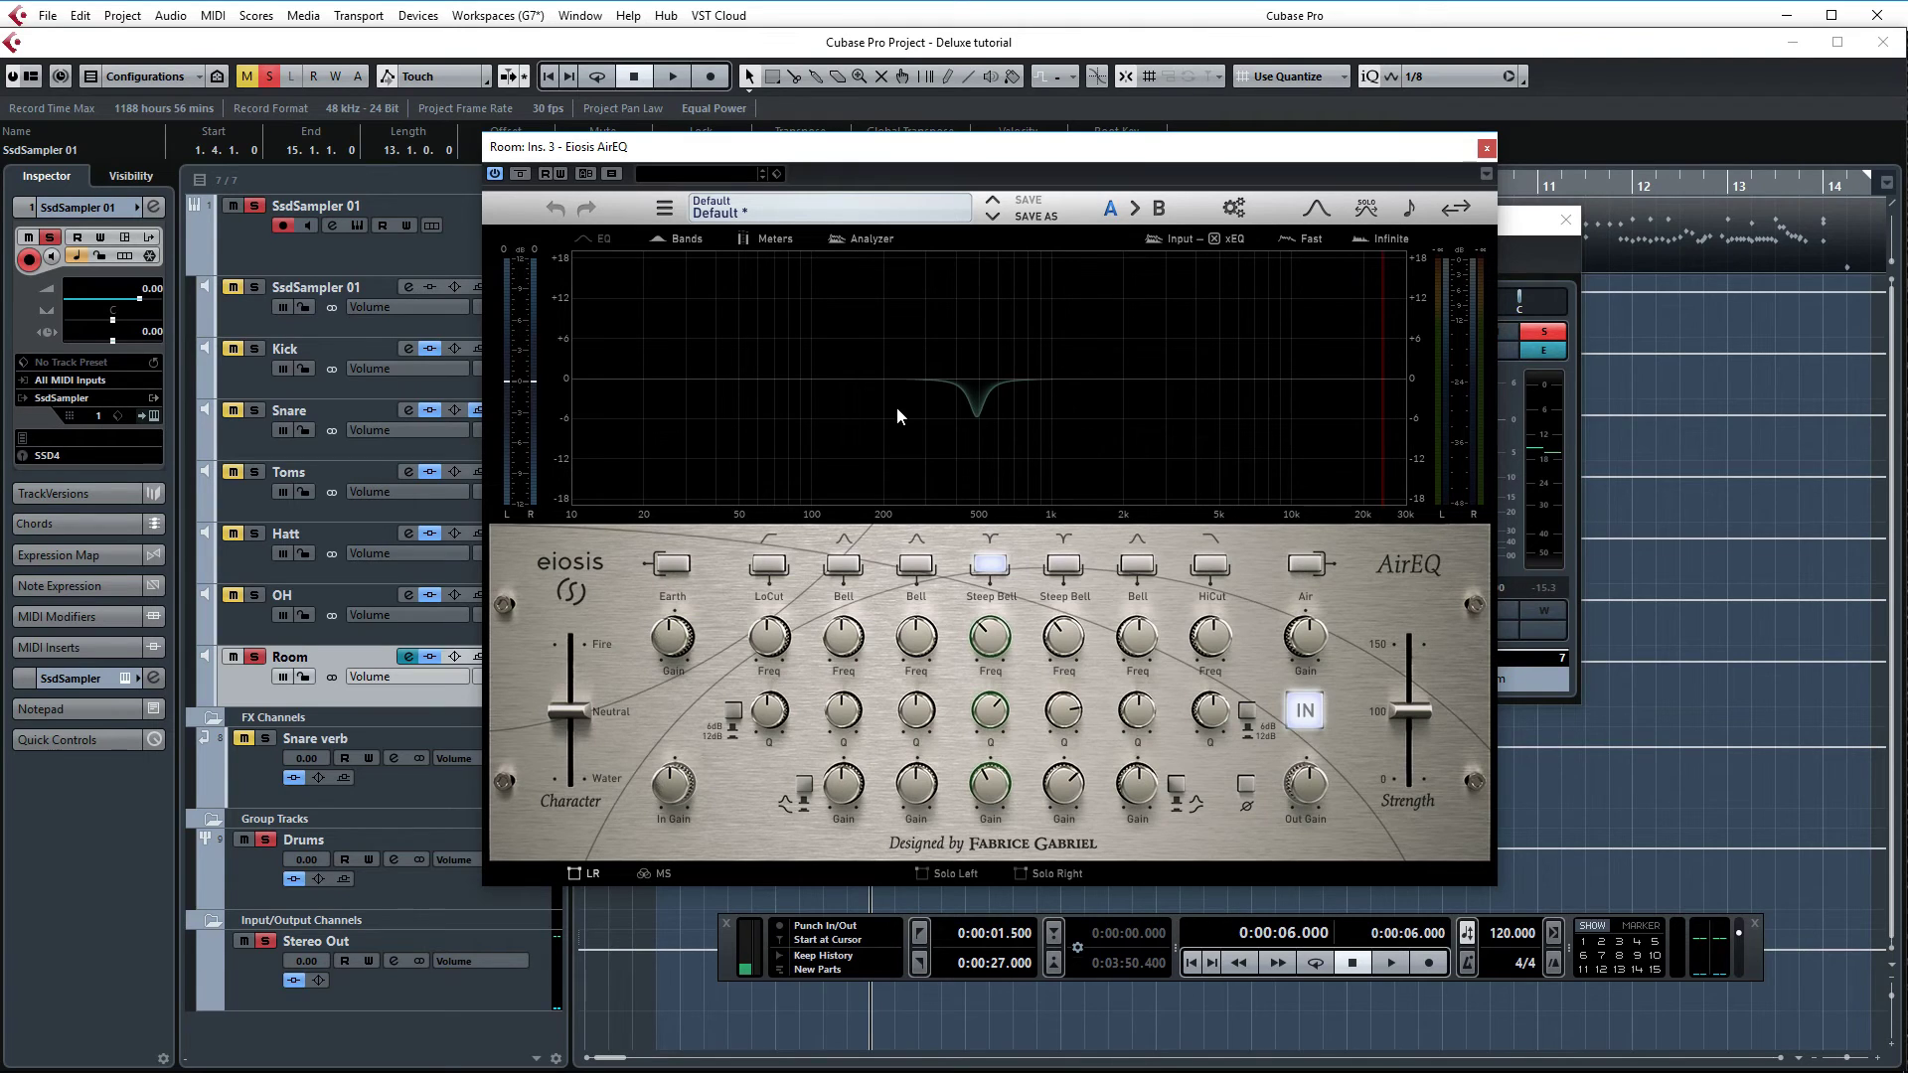
While the mix plays, set the AirEQ 500 Hz Steep Bell gain to -3.09 dB
key("space")
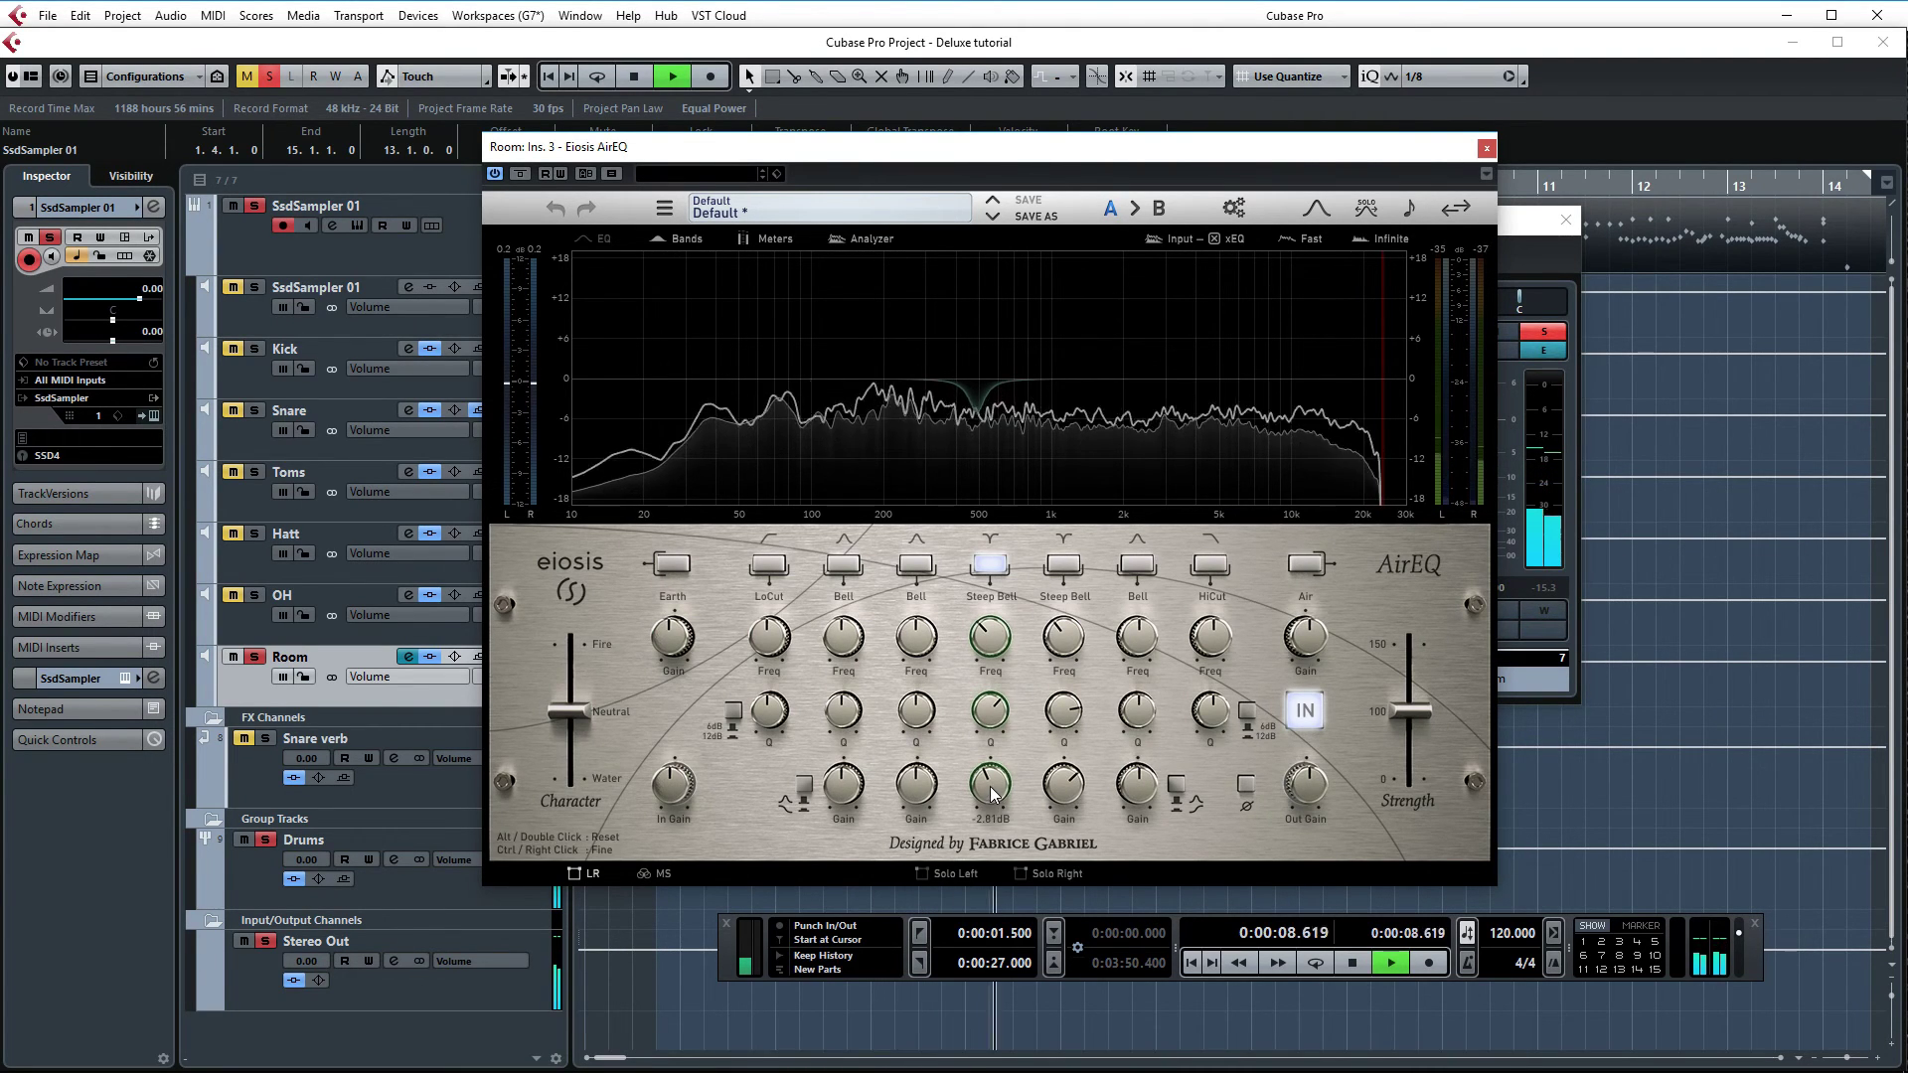
left_click_drag(990, 801, 1020, 678)
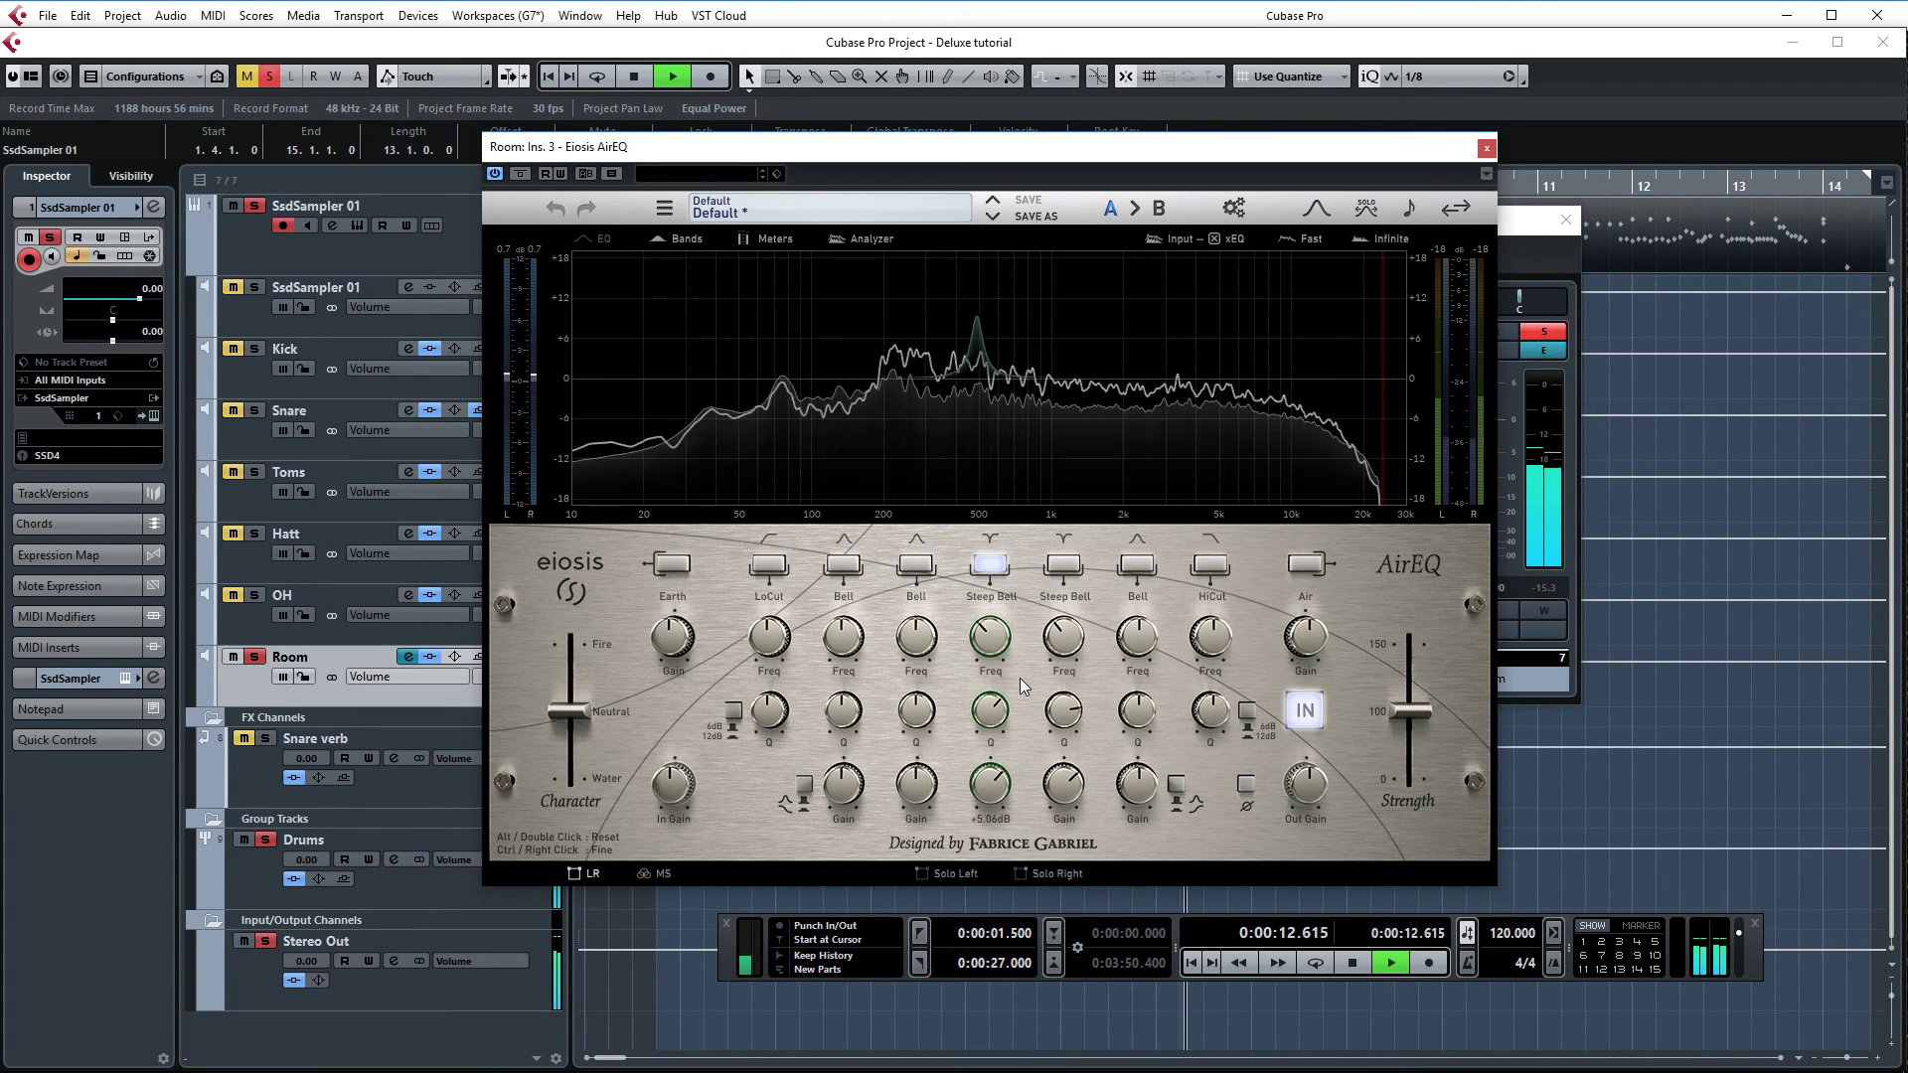
left_click_drag(1019, 678, 1008, 817)
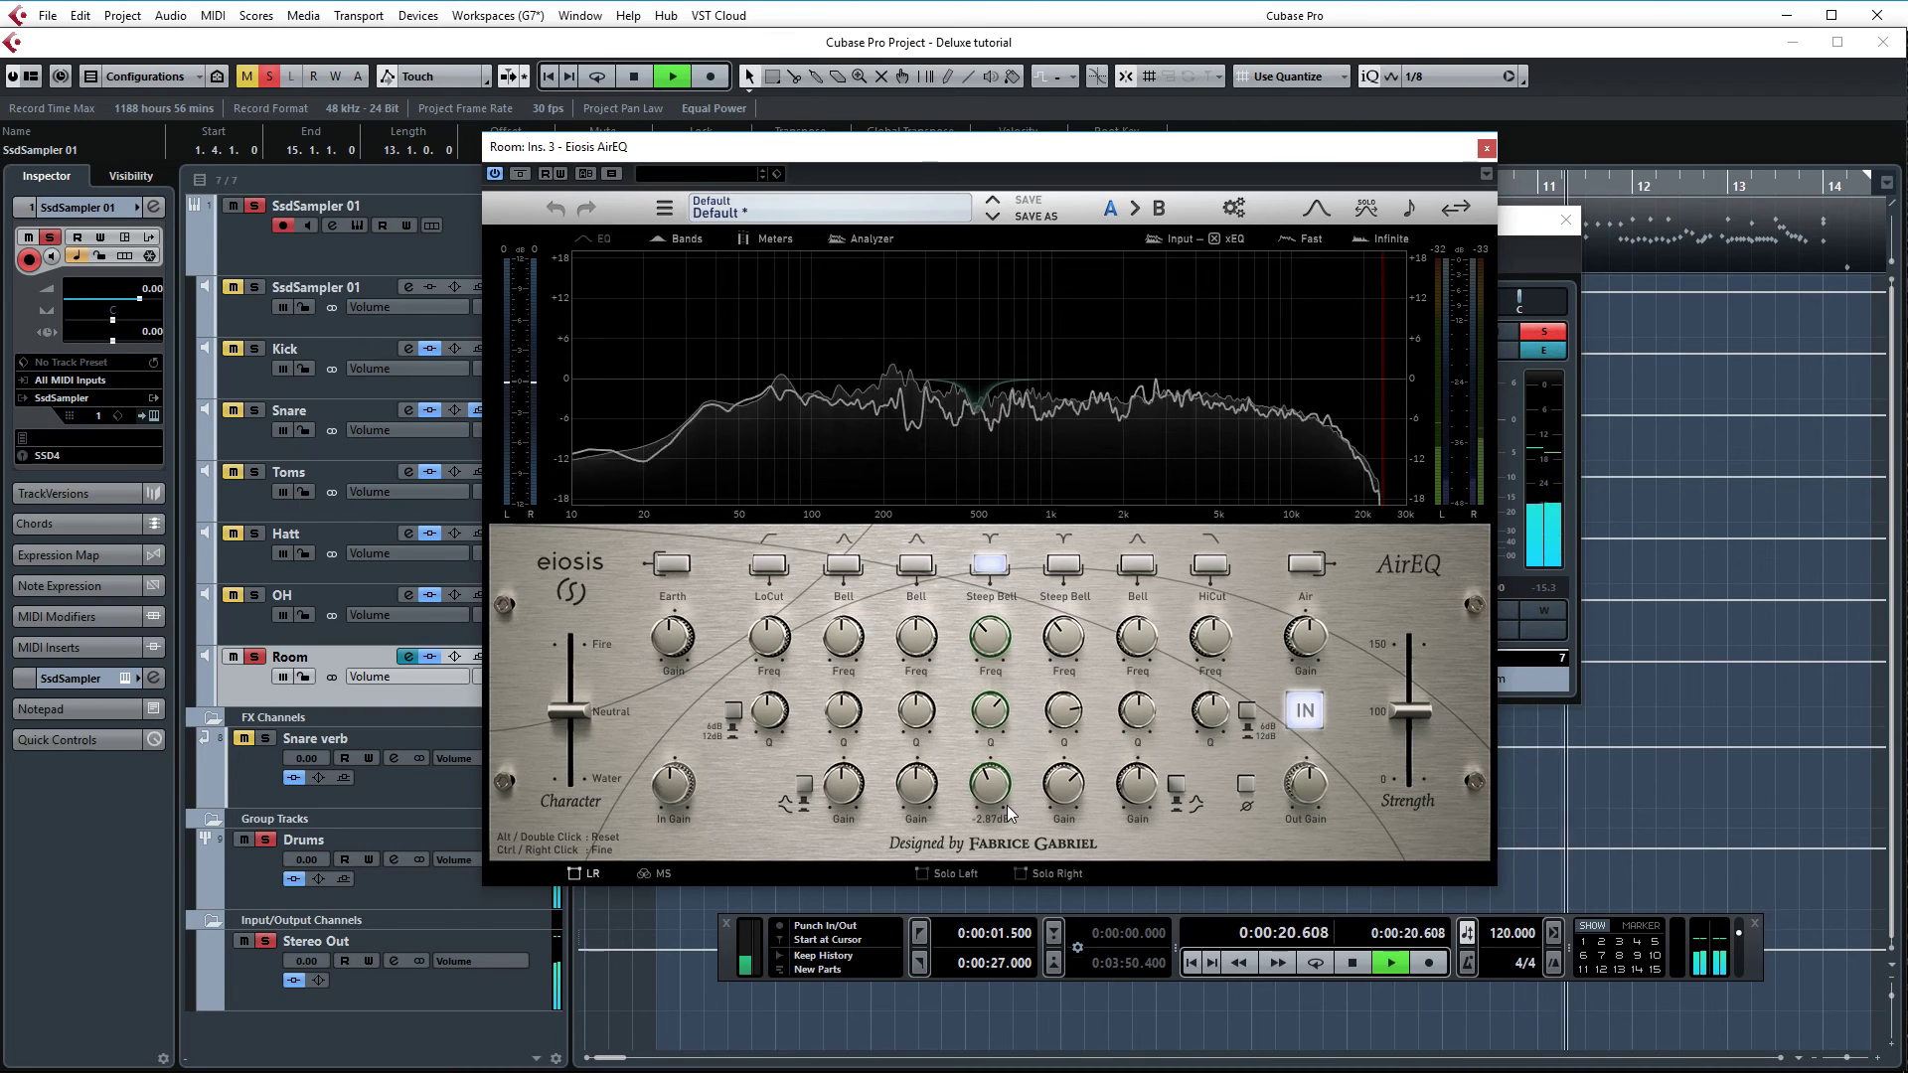
key("space")
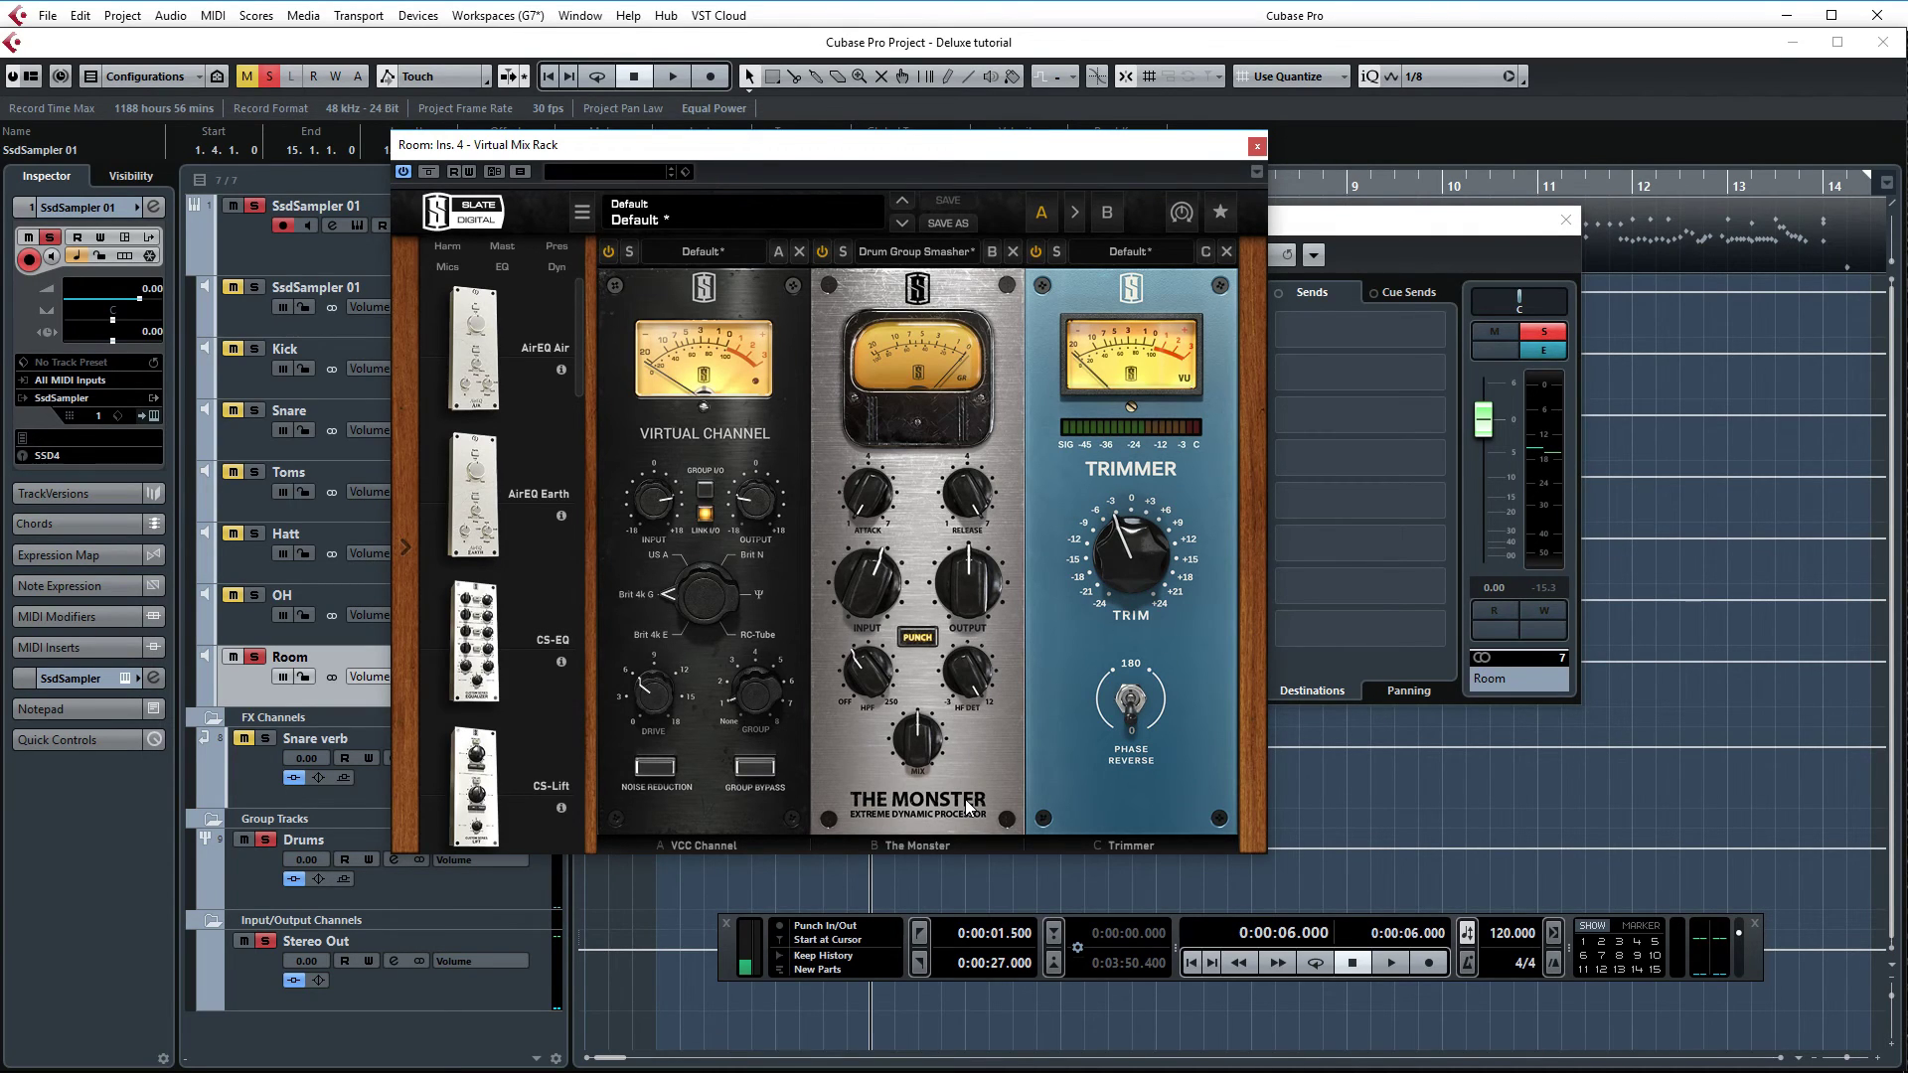
key("space")
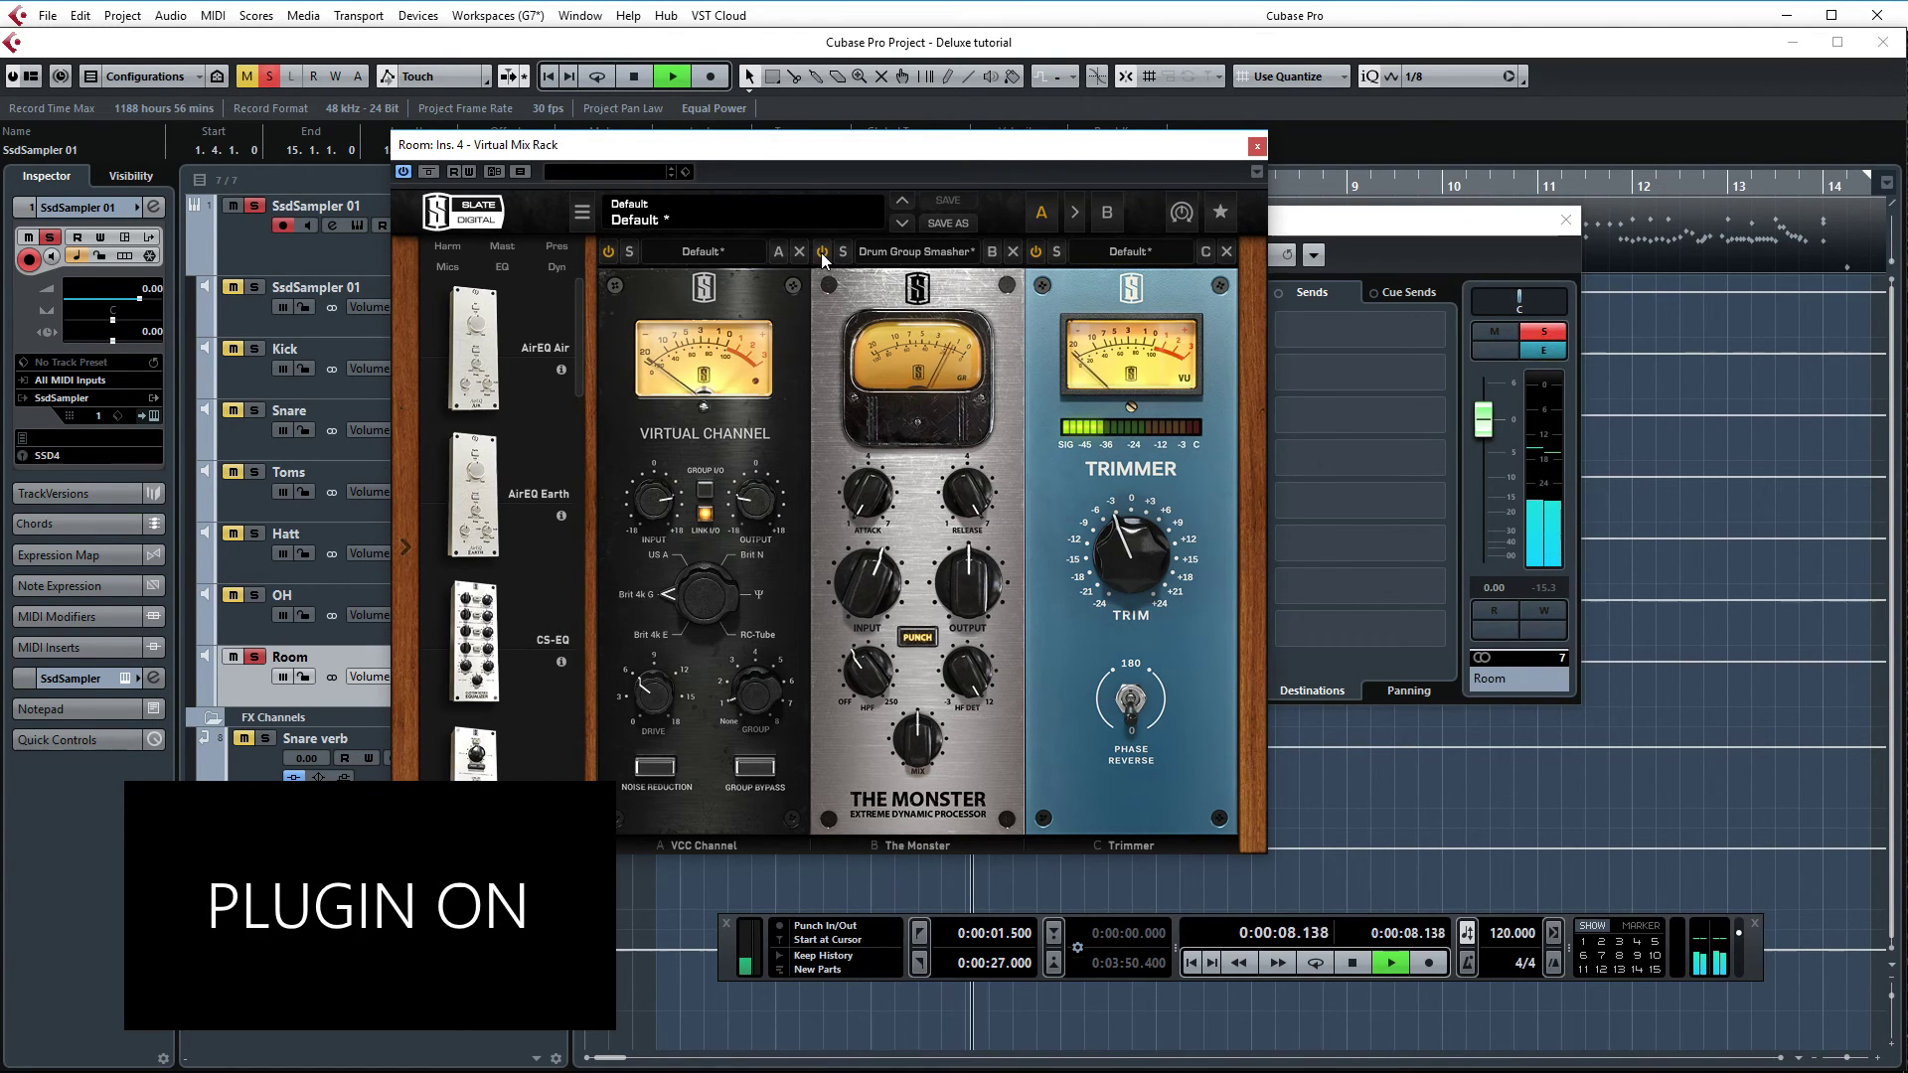
left_click(821, 253)
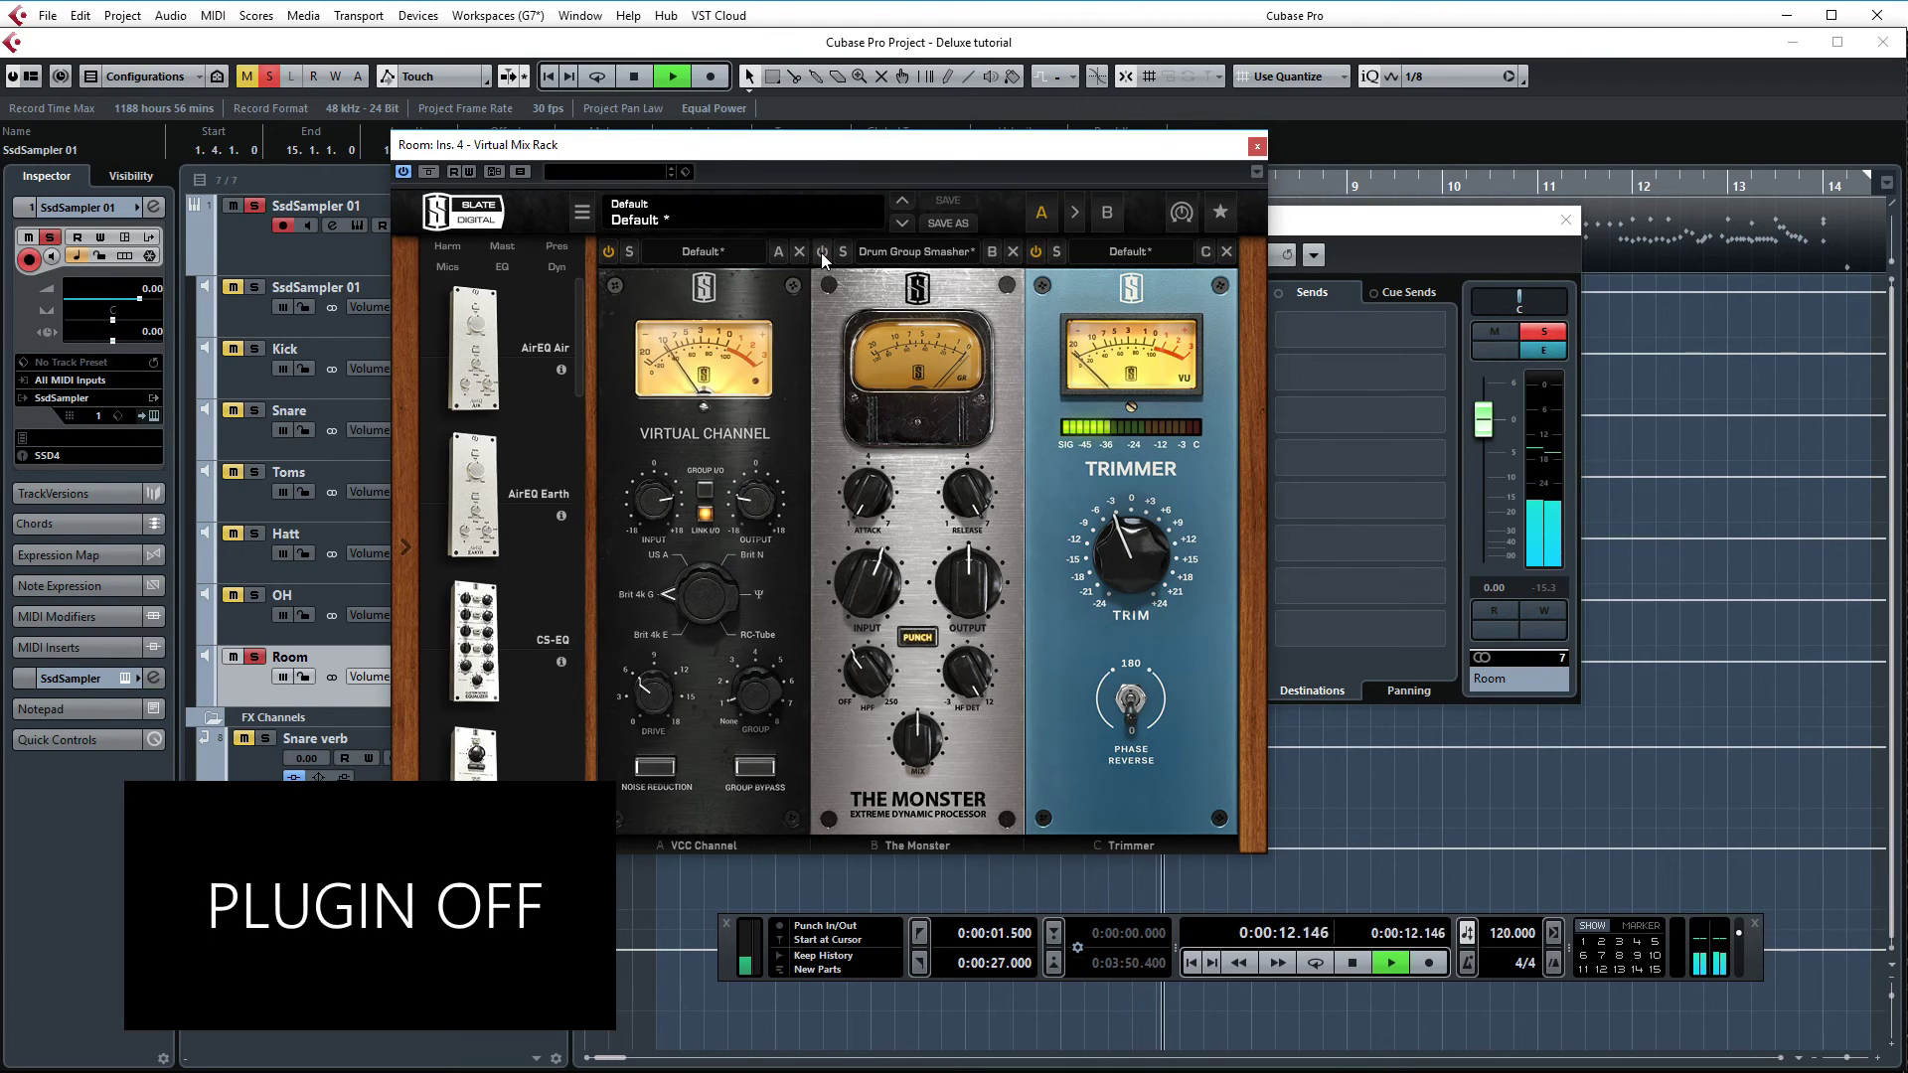
left_click(821, 252)
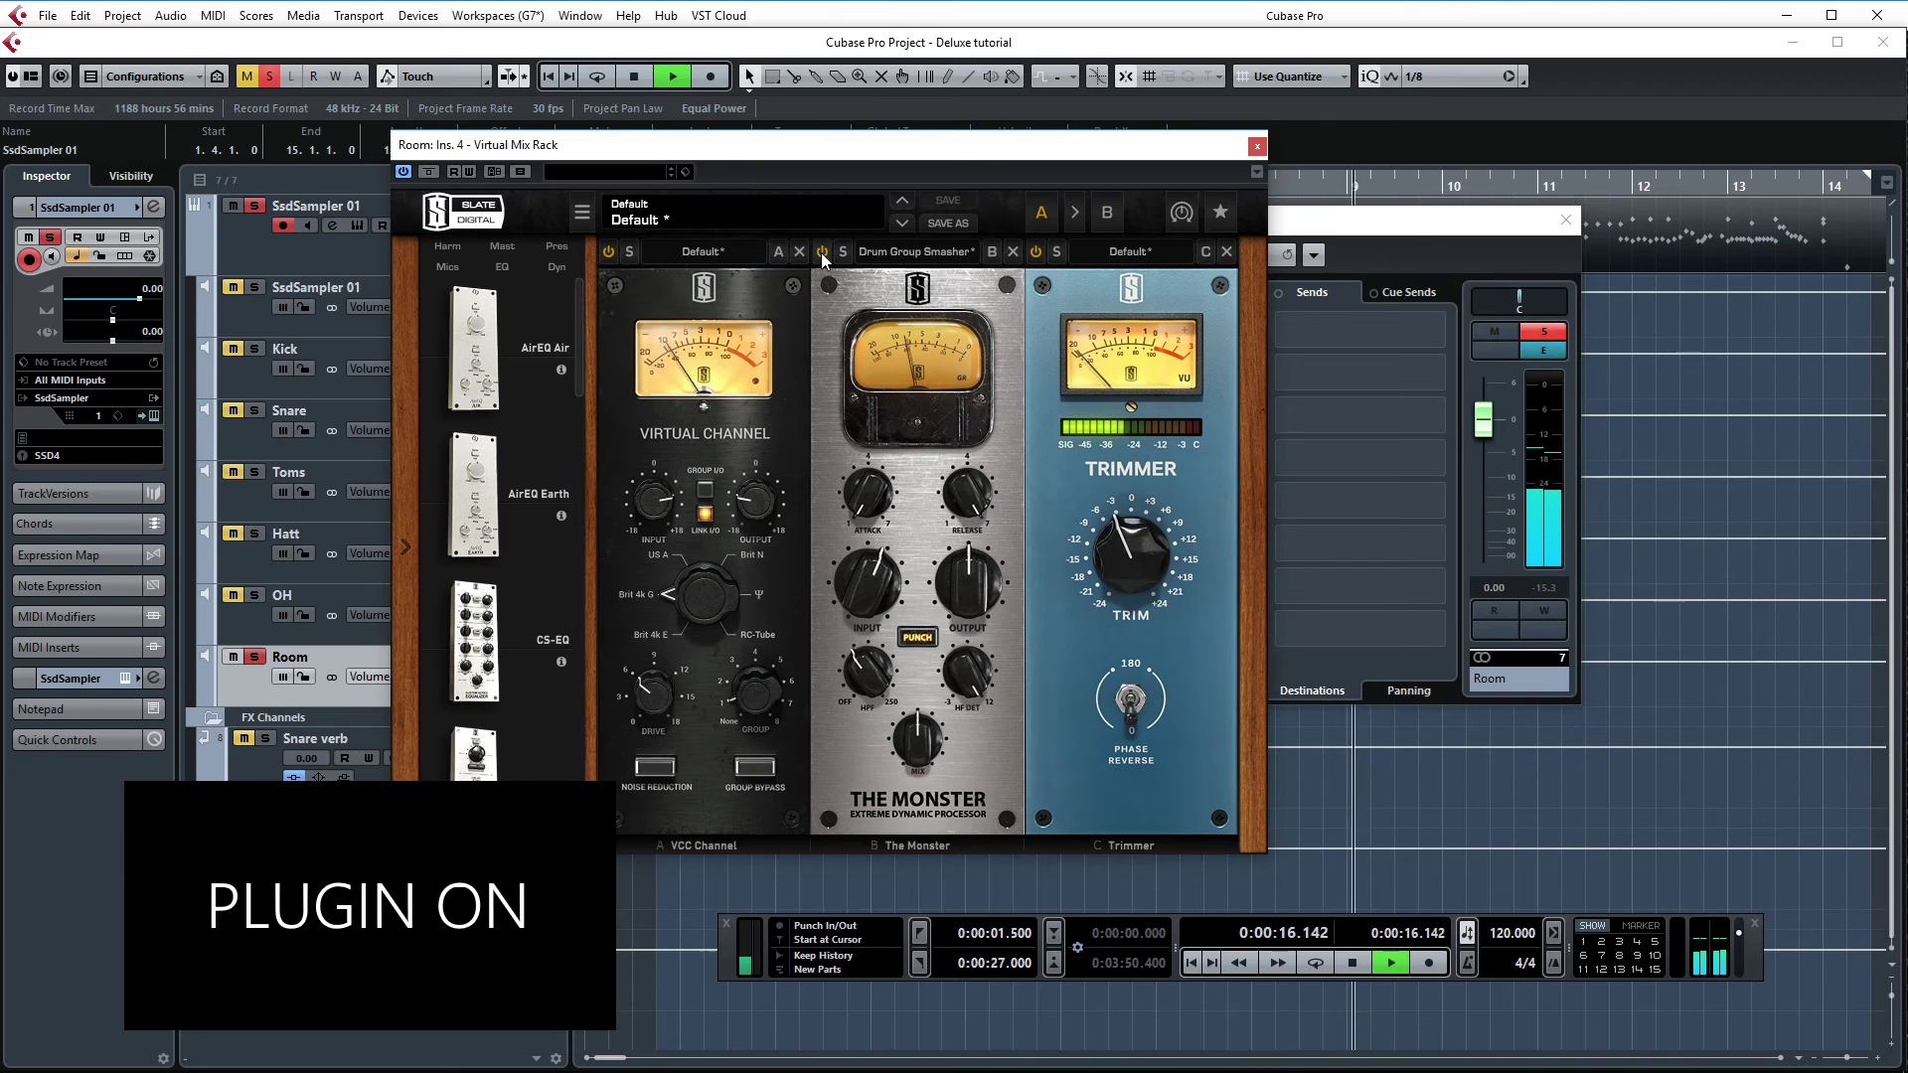
key("space")
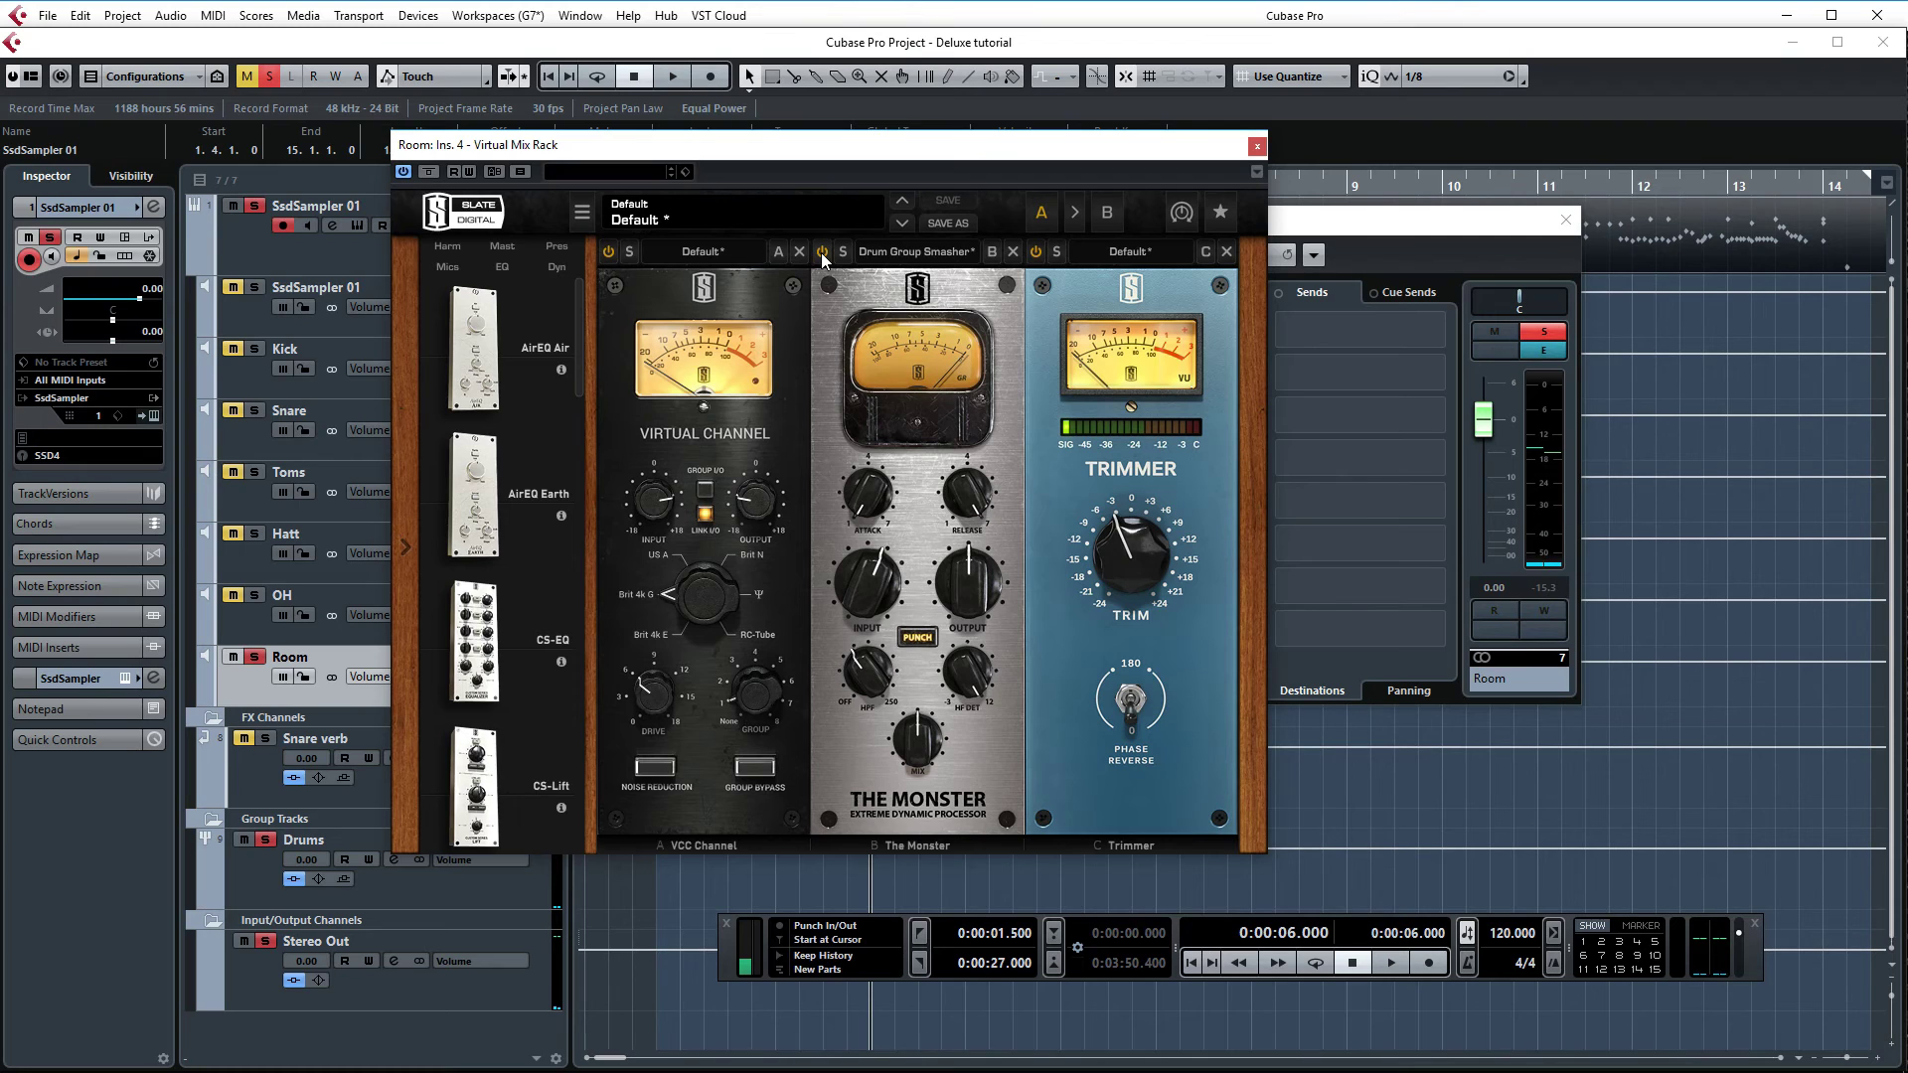
Open the Drums group's channel settings and check its Virtual Mix Rack and VBC FG-Grey inserts
left_click(402, 879)
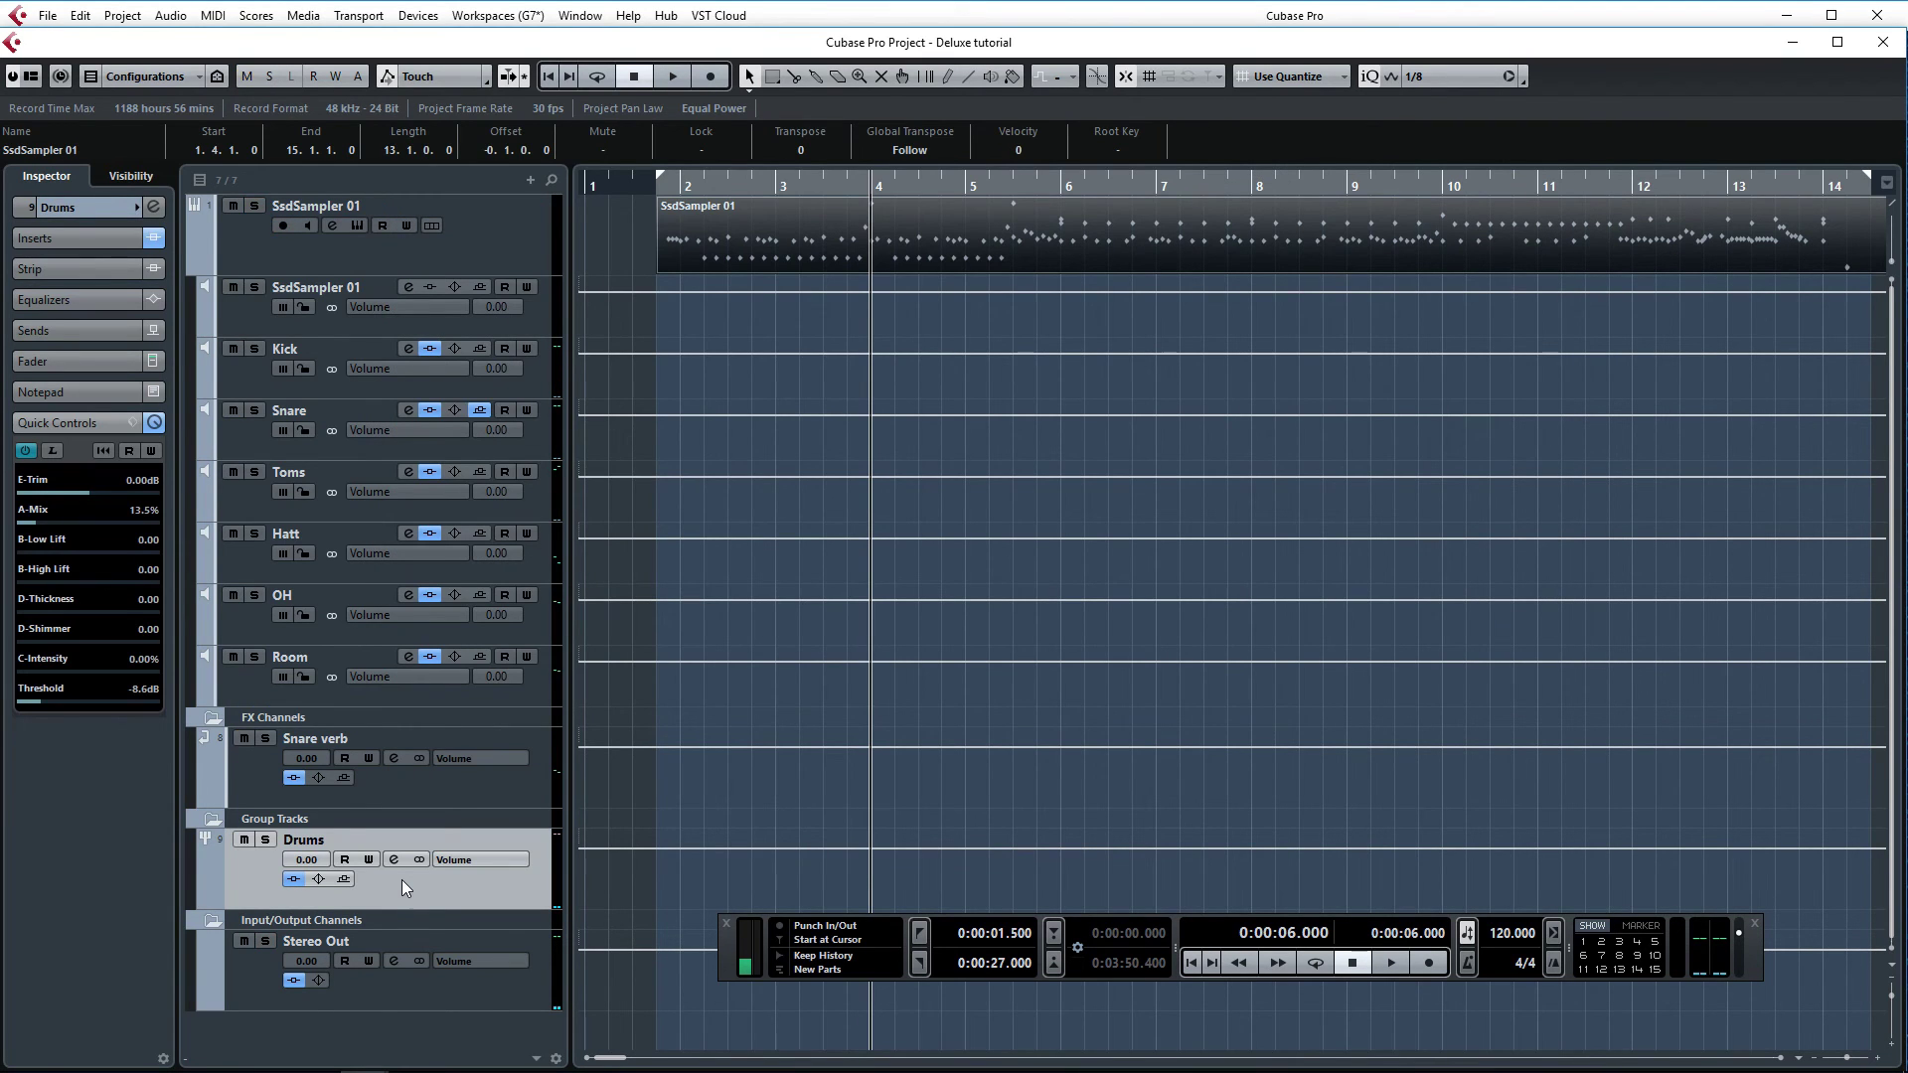
left_click(394, 861)
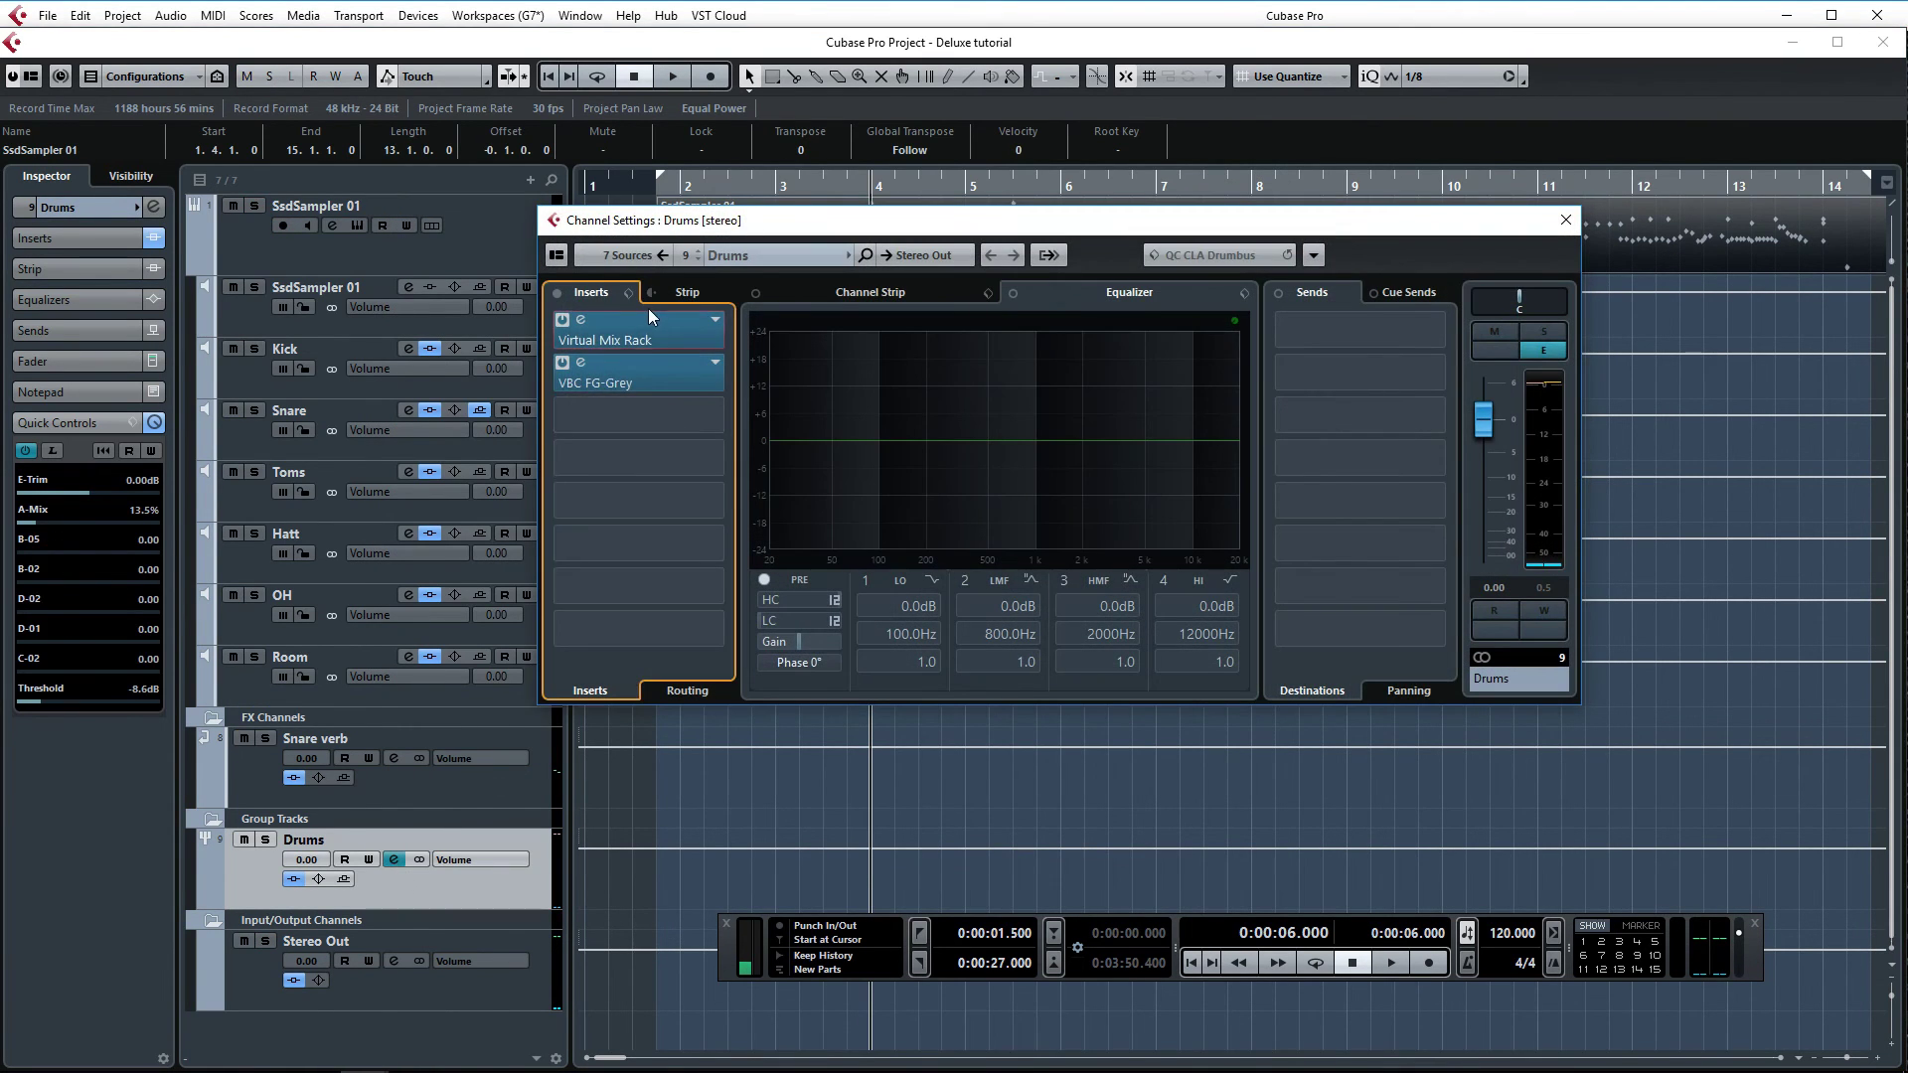
left_click(642, 319)
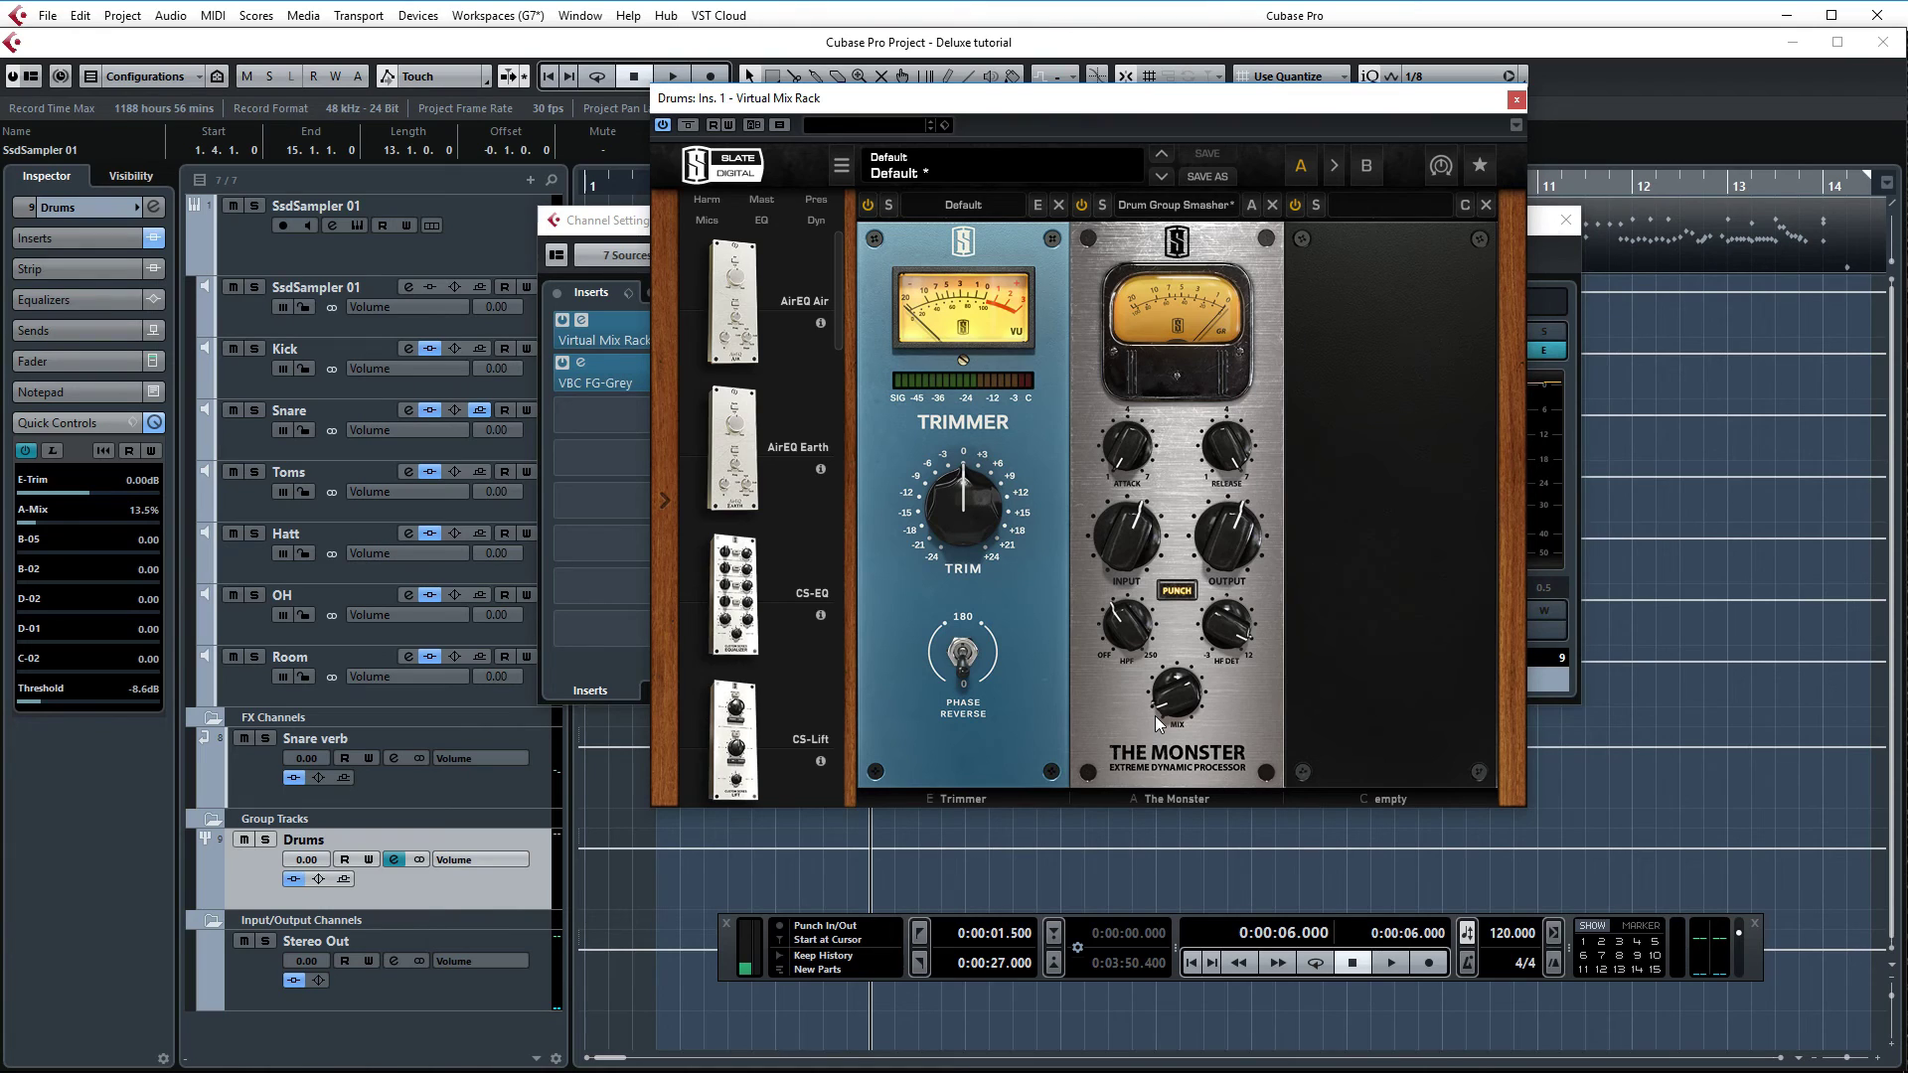
left_click(1517, 98)
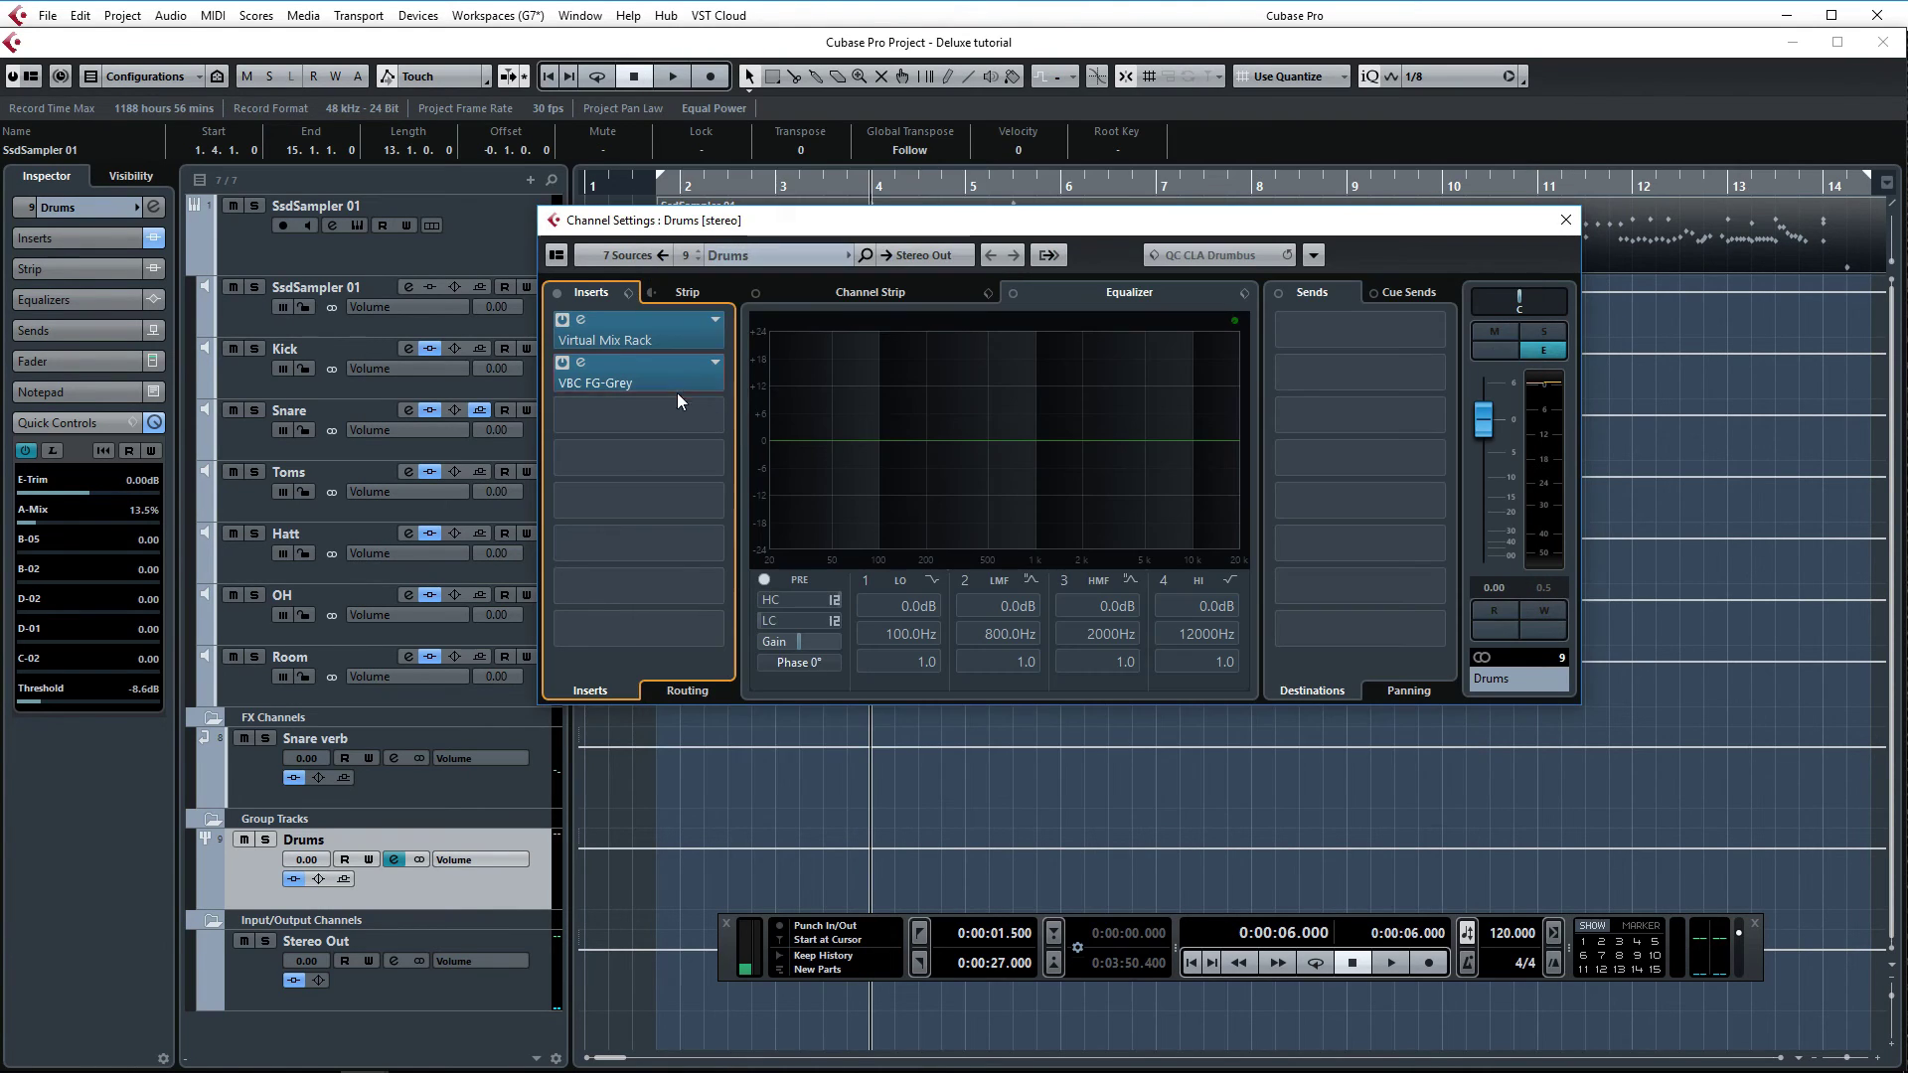
left_click(675, 382)
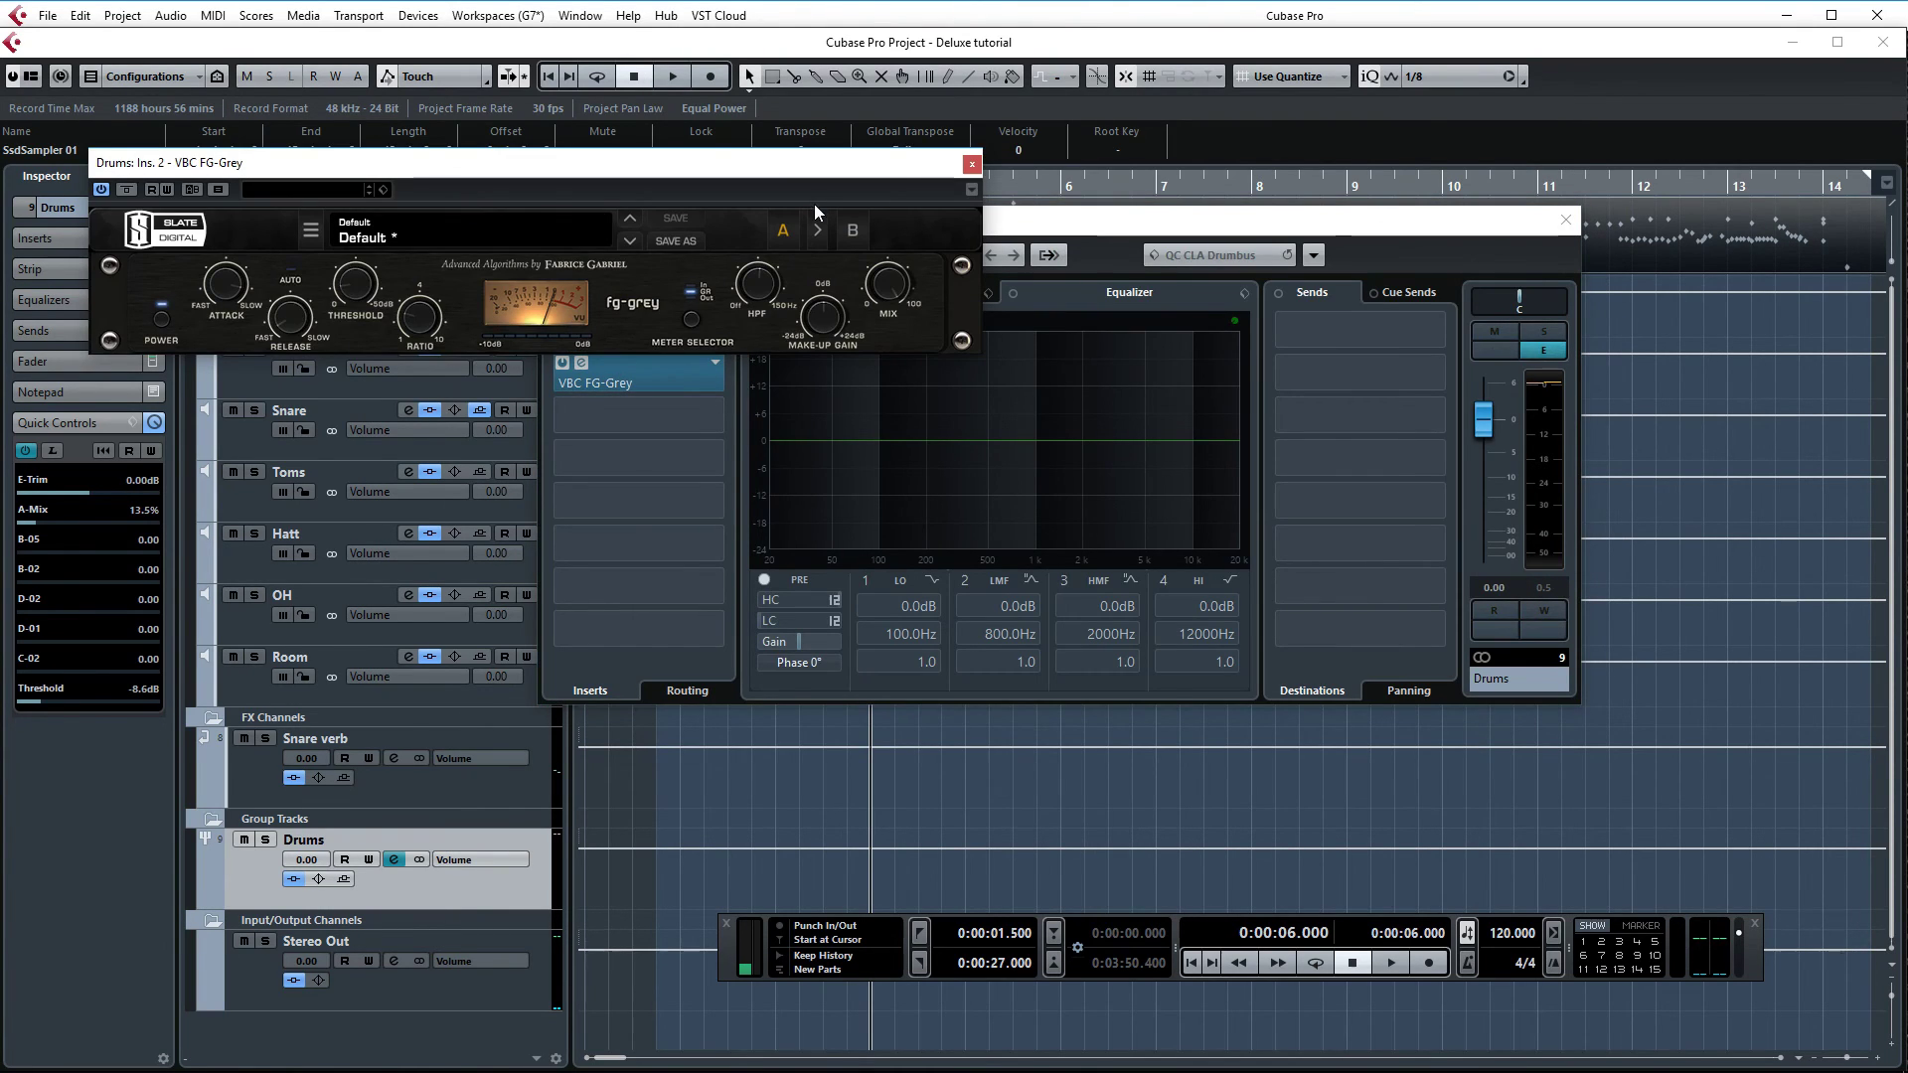
left_click(972, 163)
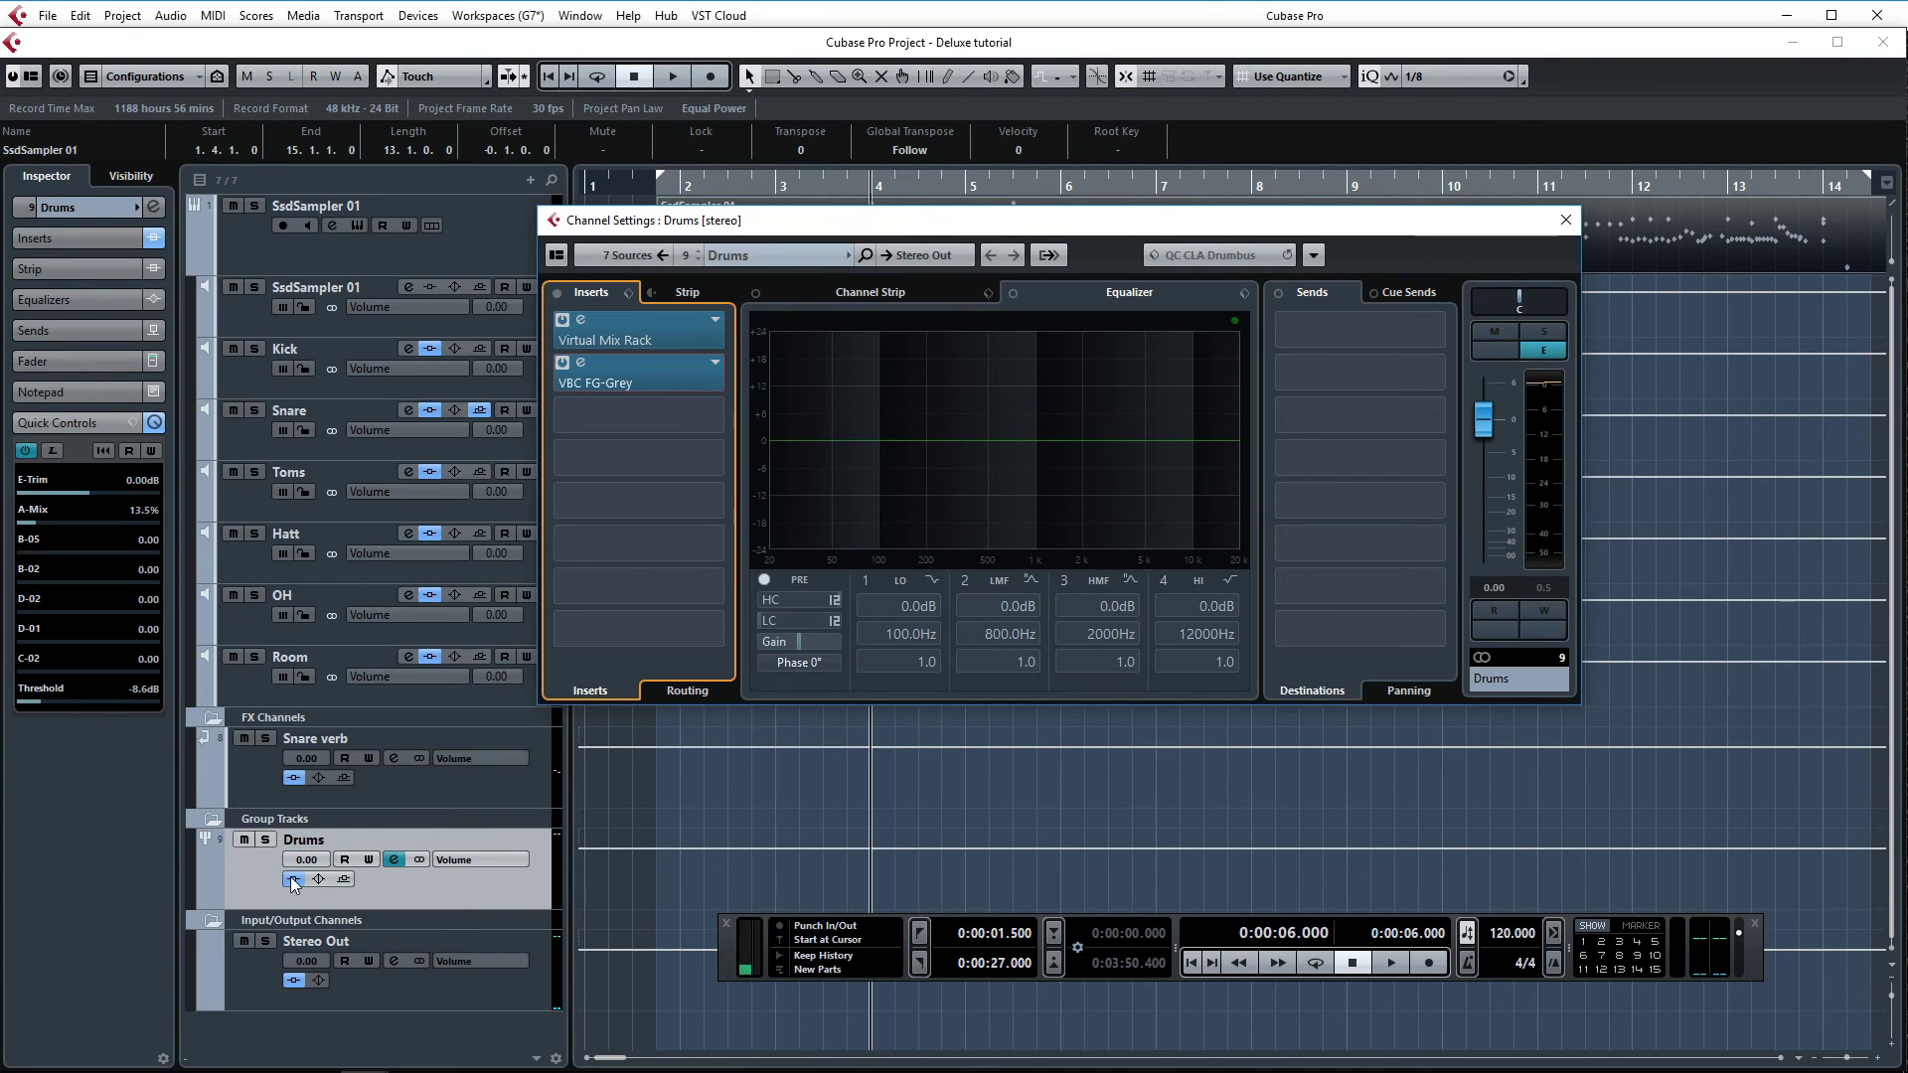
Play the mix, bypass and re-enable the Drums bus inserts to compare, then stop
key("space")
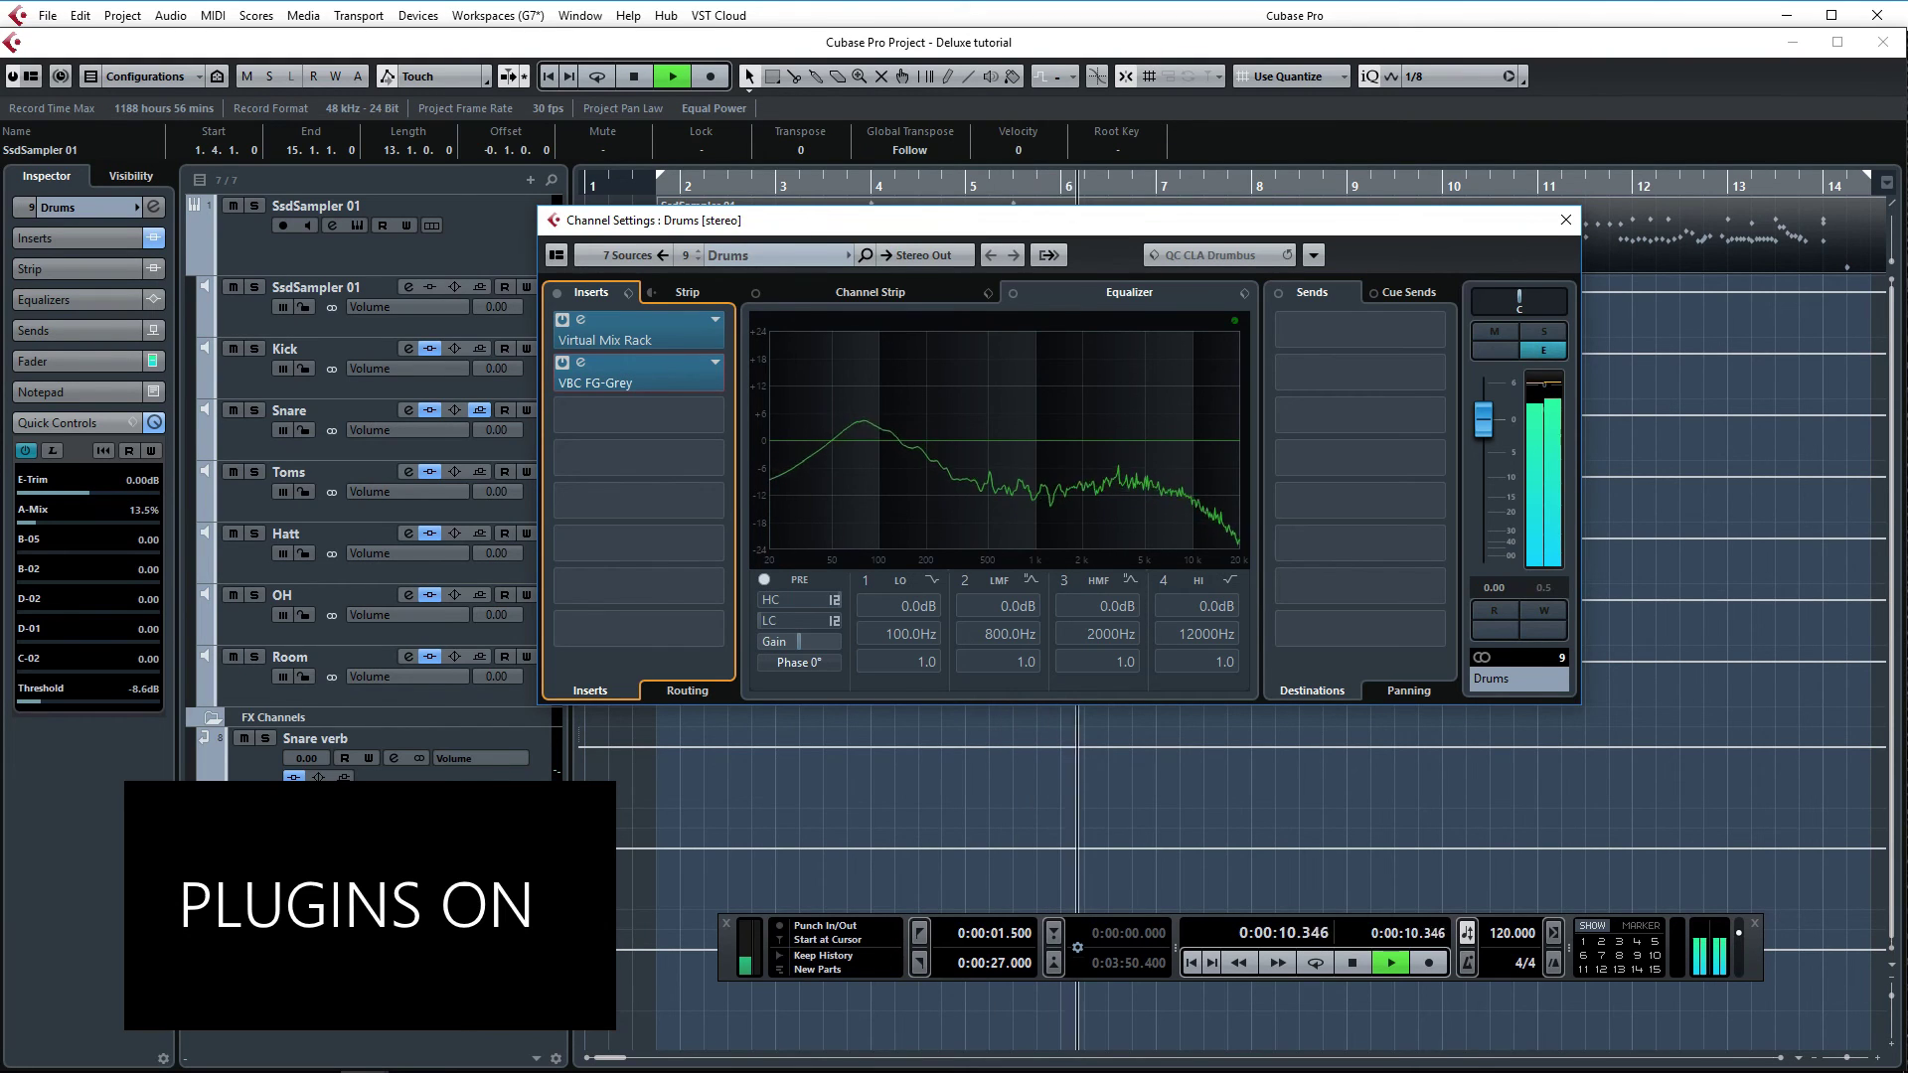
key("Escape")
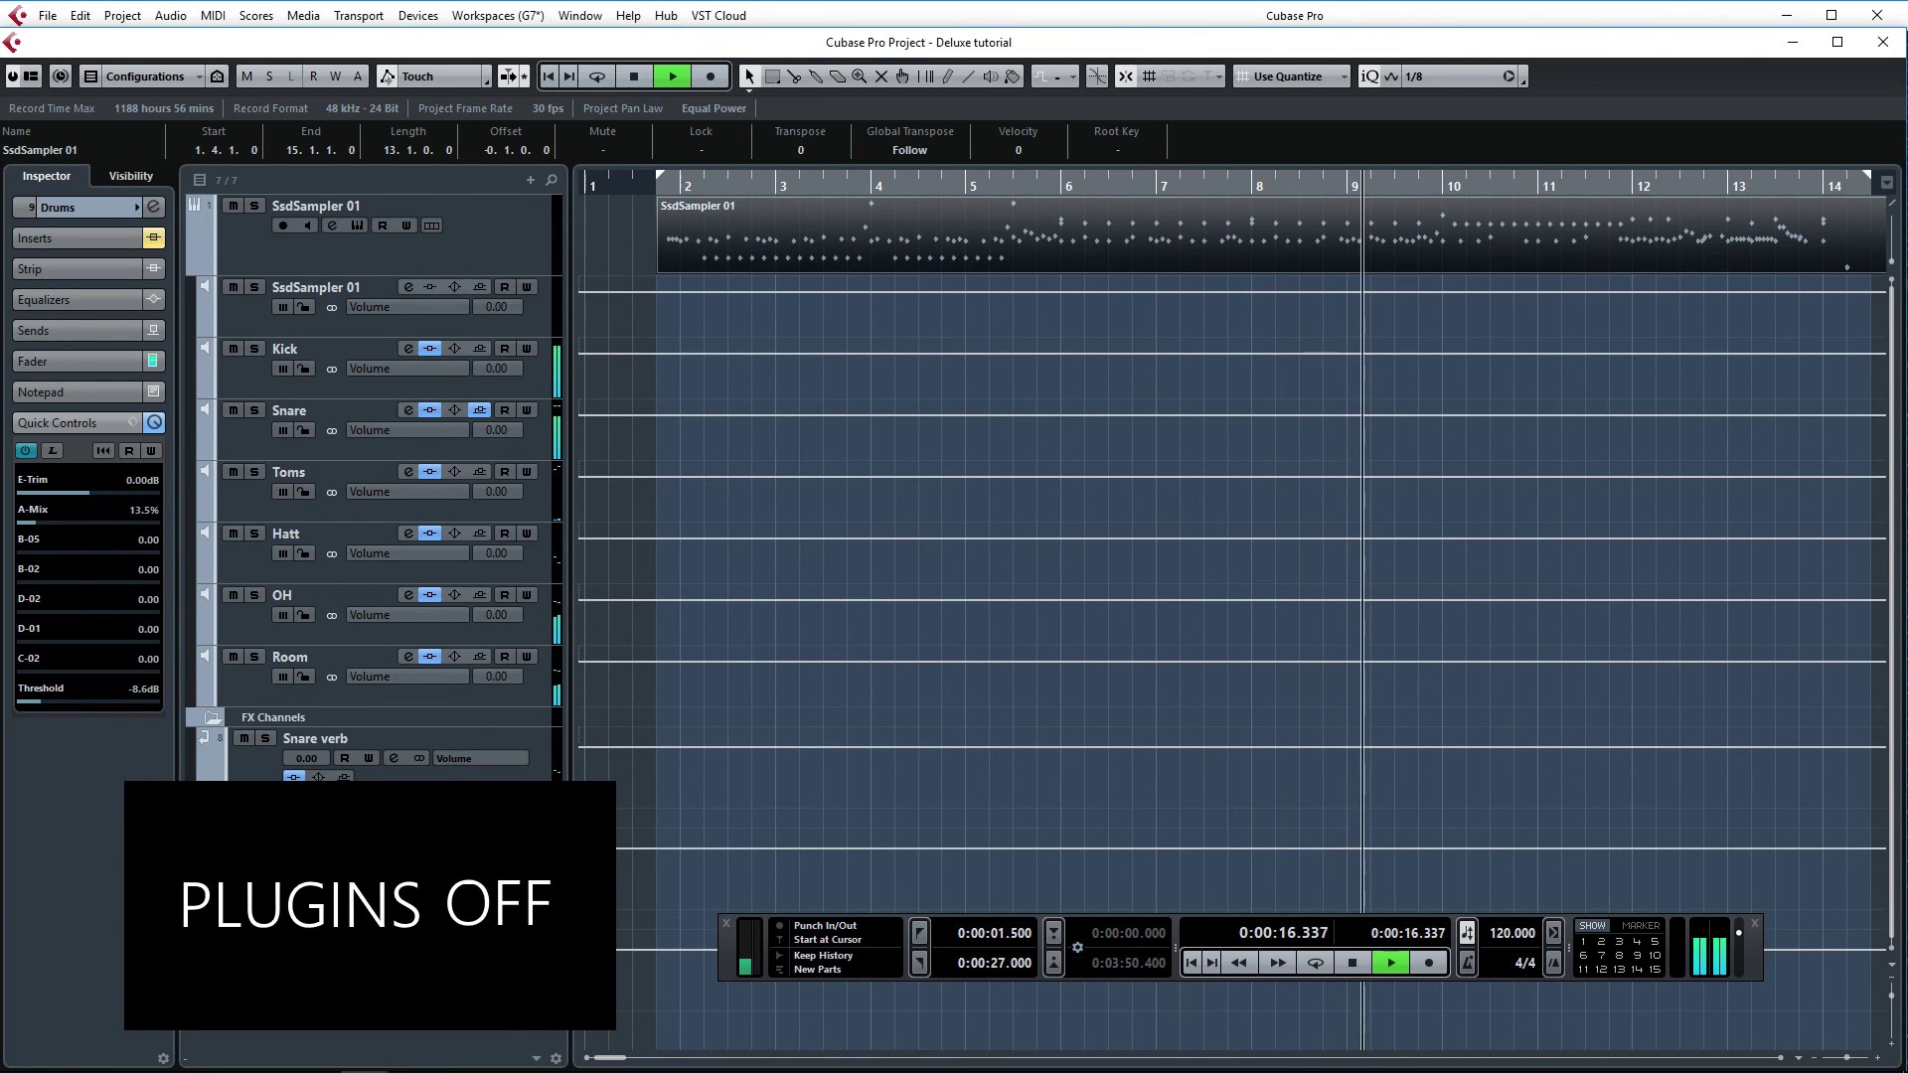
key("b")
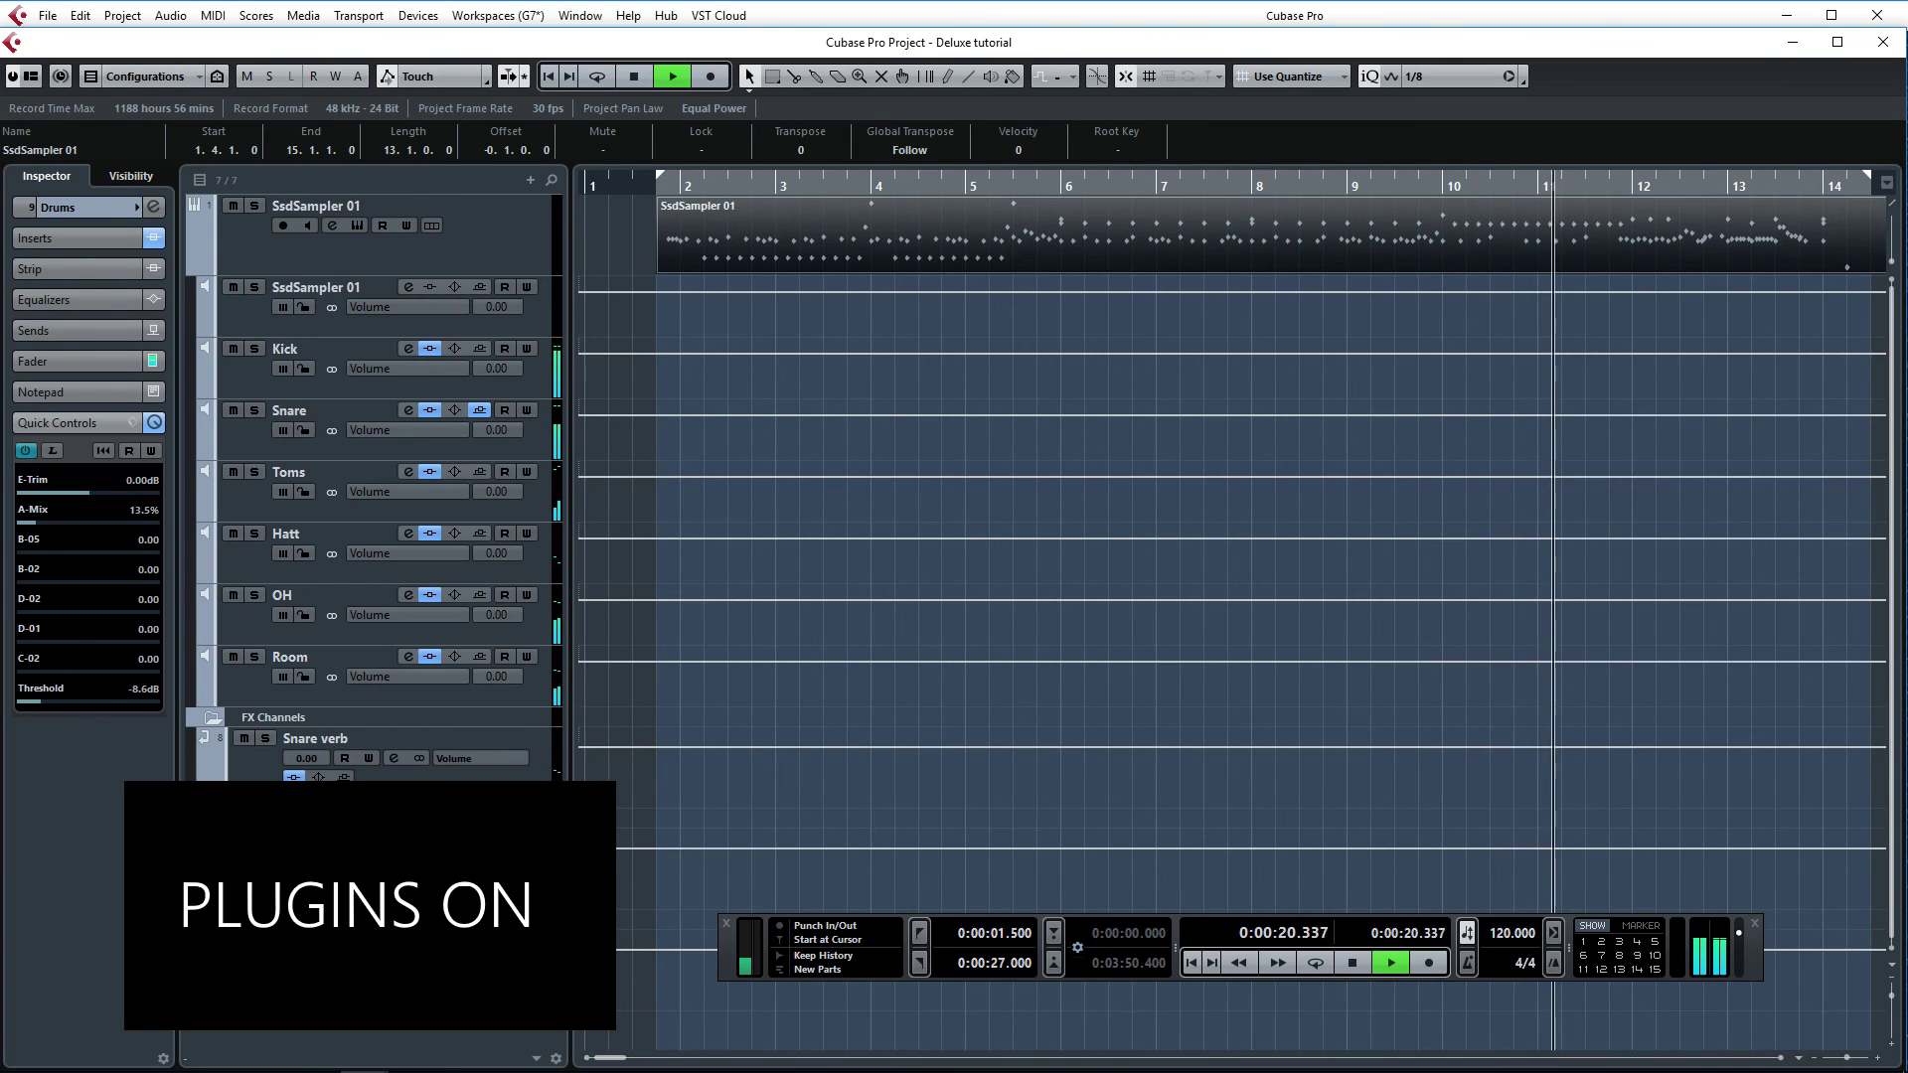
key("space")
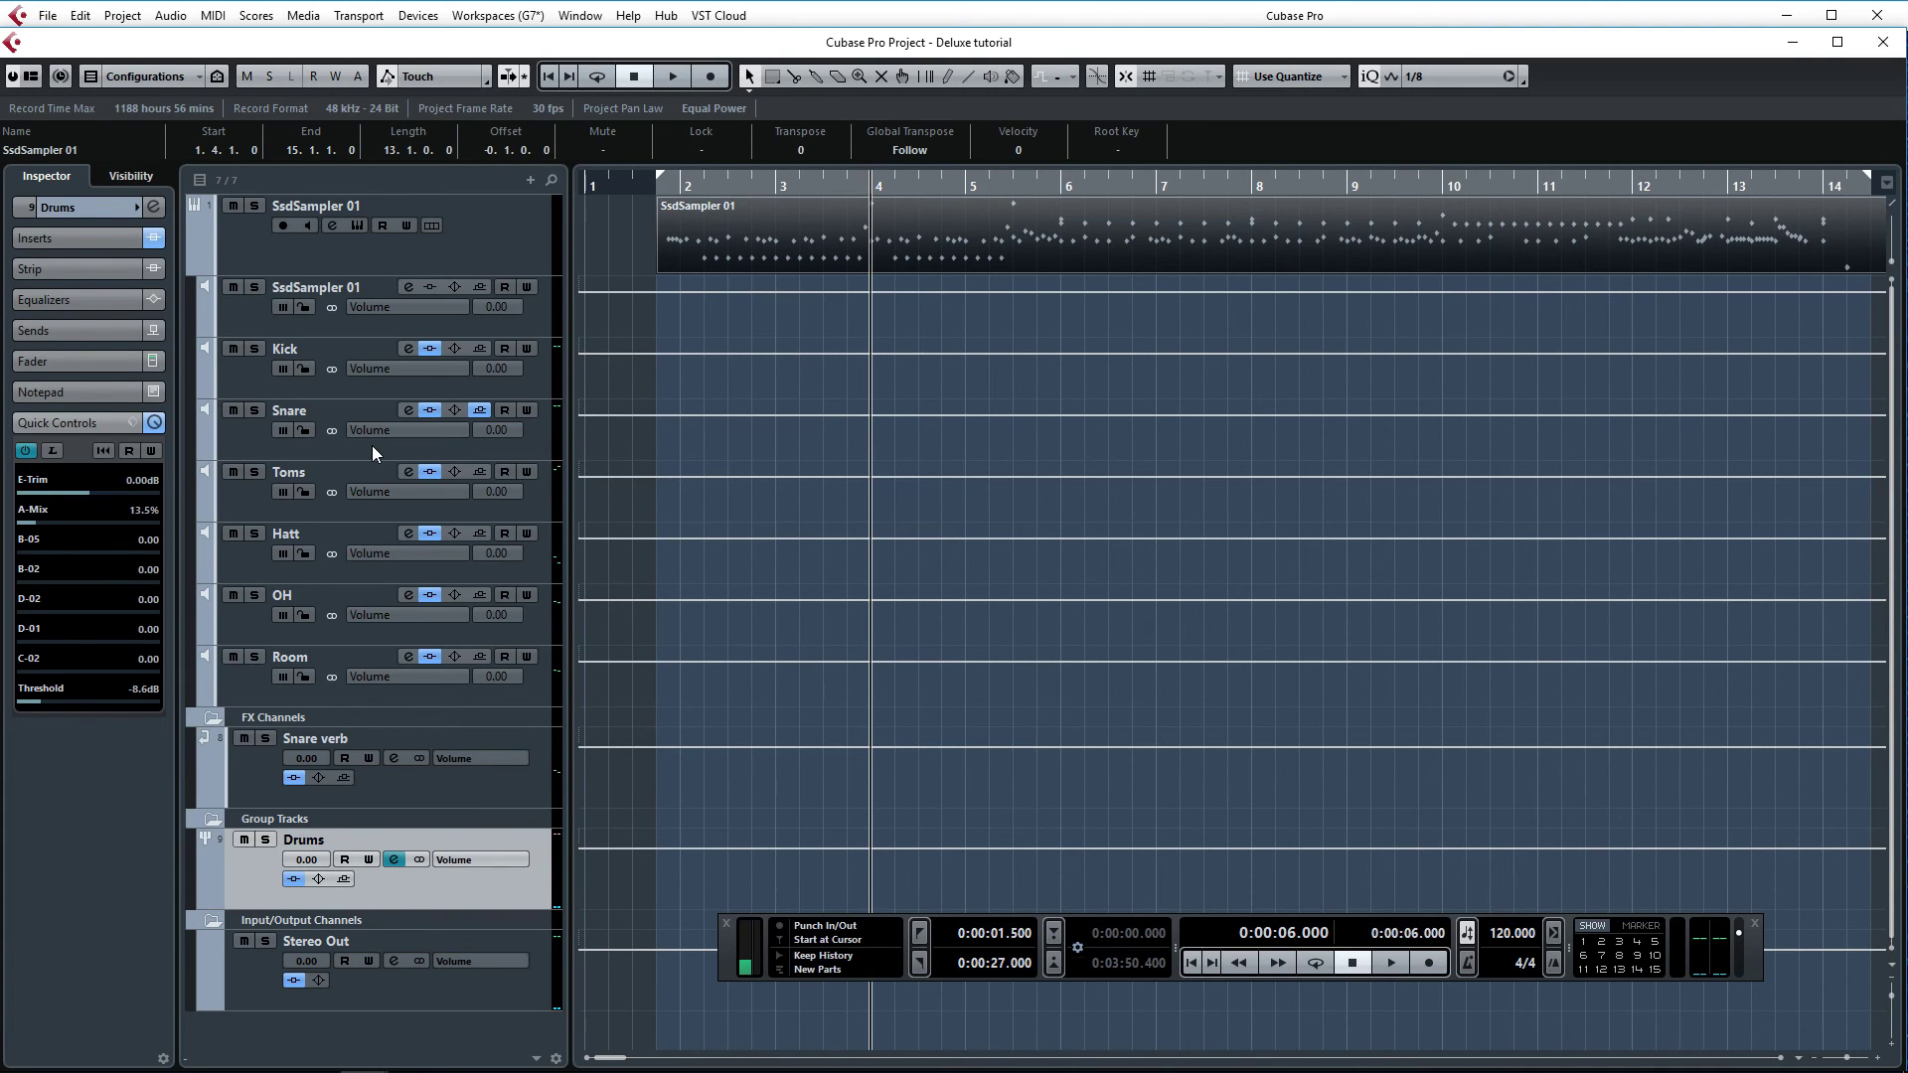
Add Snare Black SSD to the kit and route its Snare Dir to out 3 st at -17.23
left_click(332, 226)
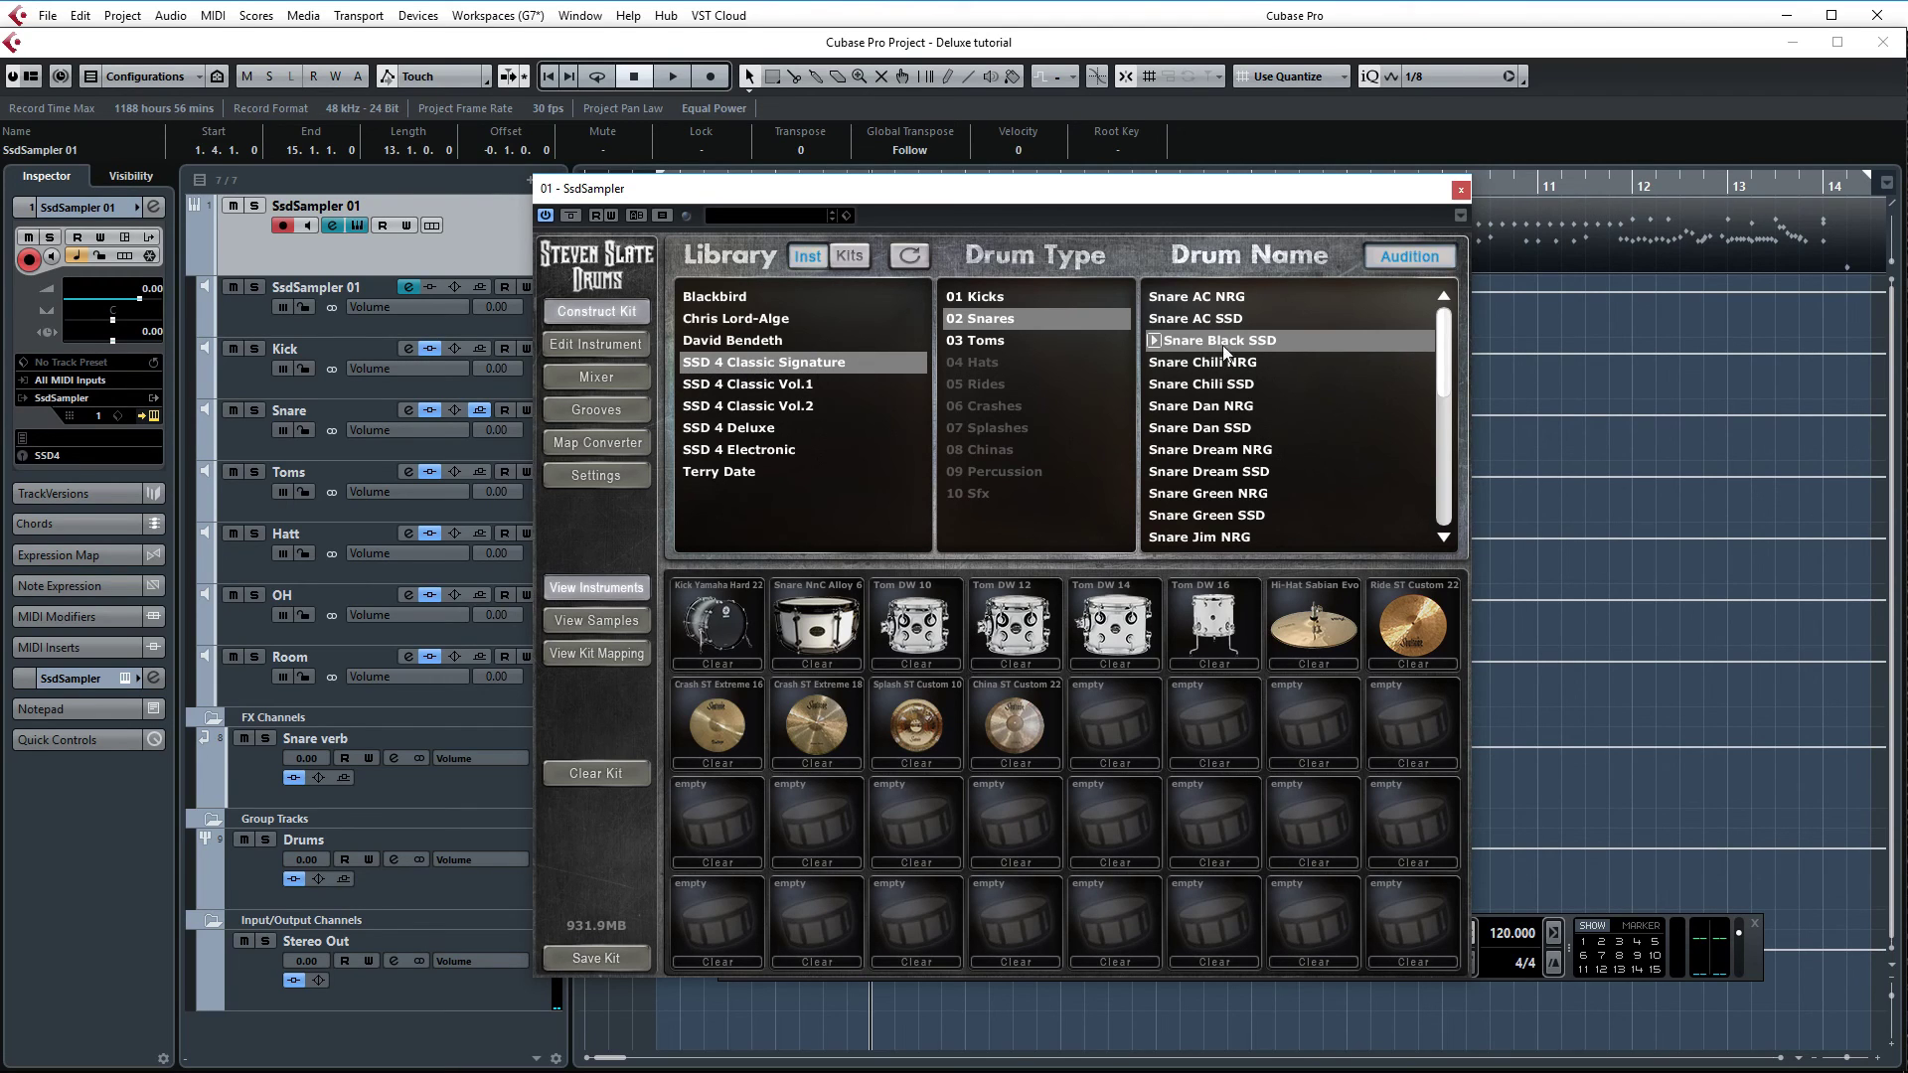
left_click_drag(1210, 348, 1115, 723)
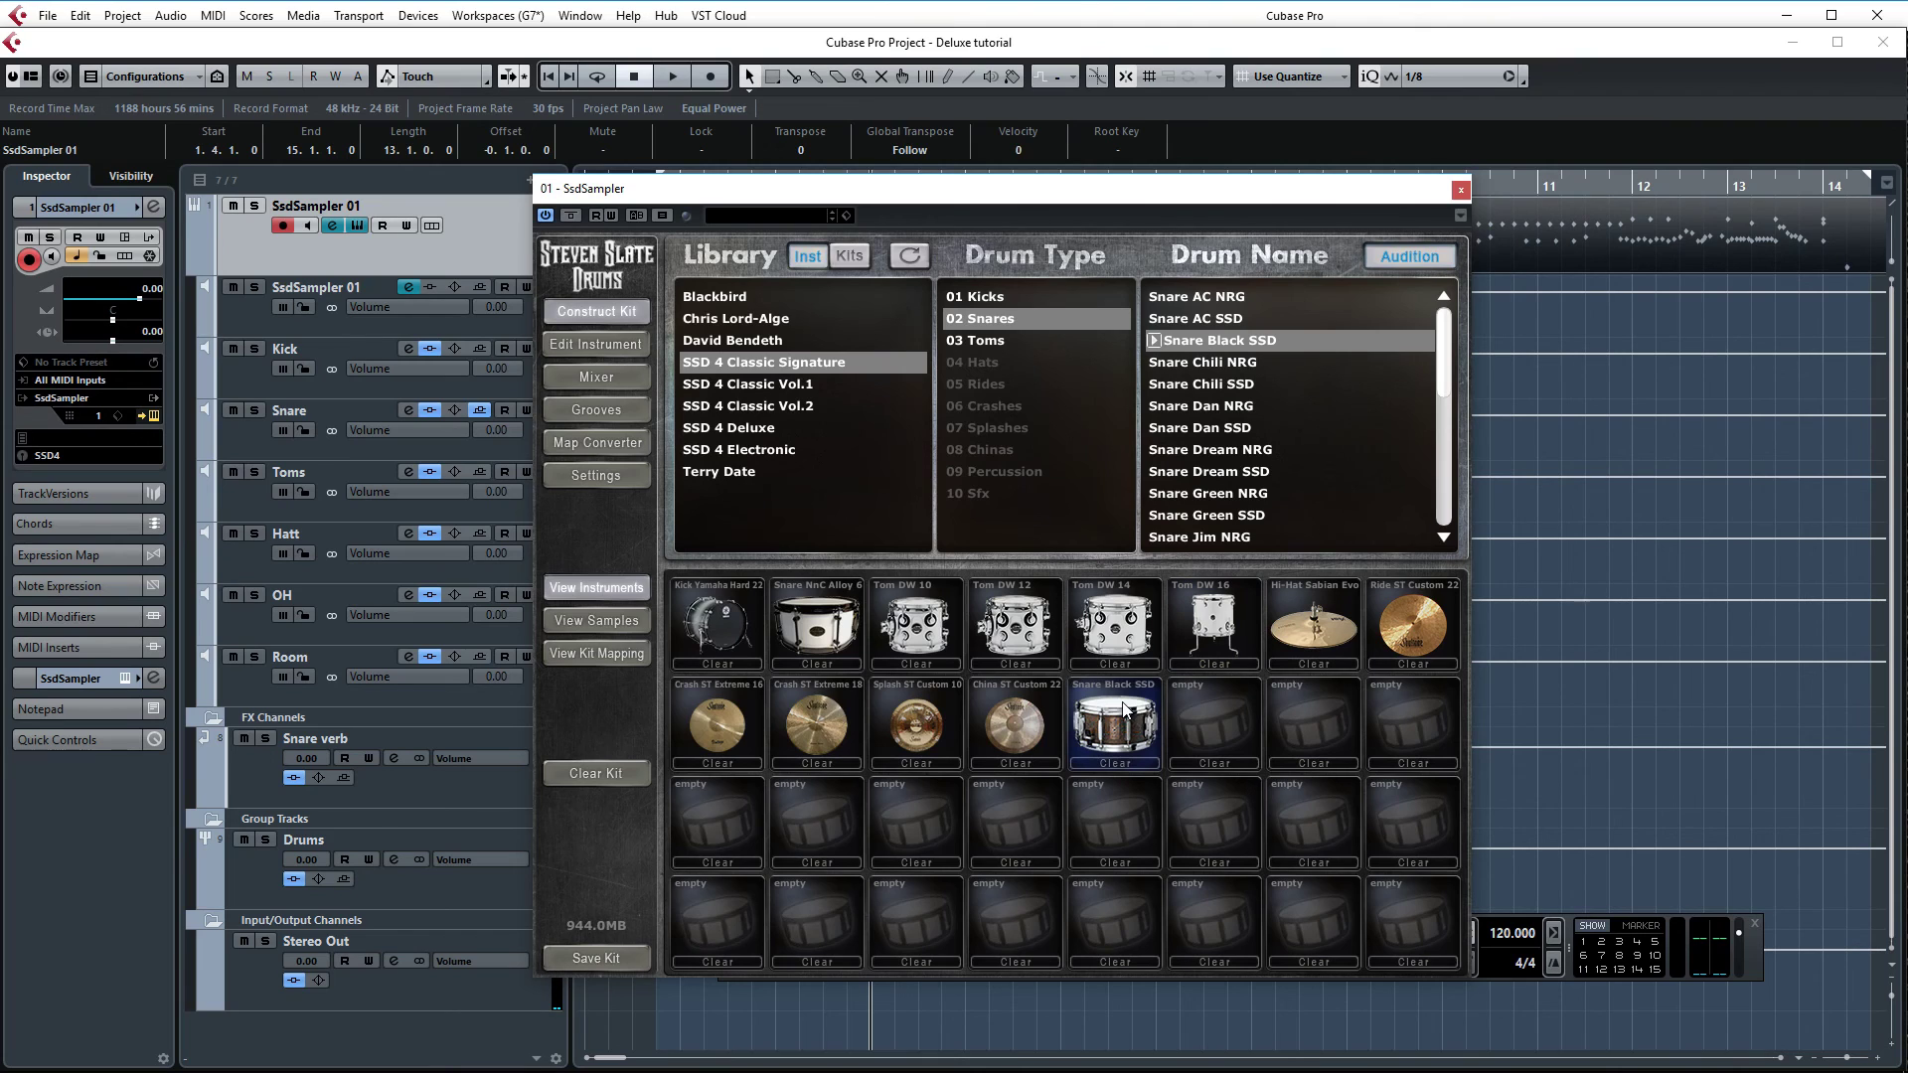
left_click(596, 377)
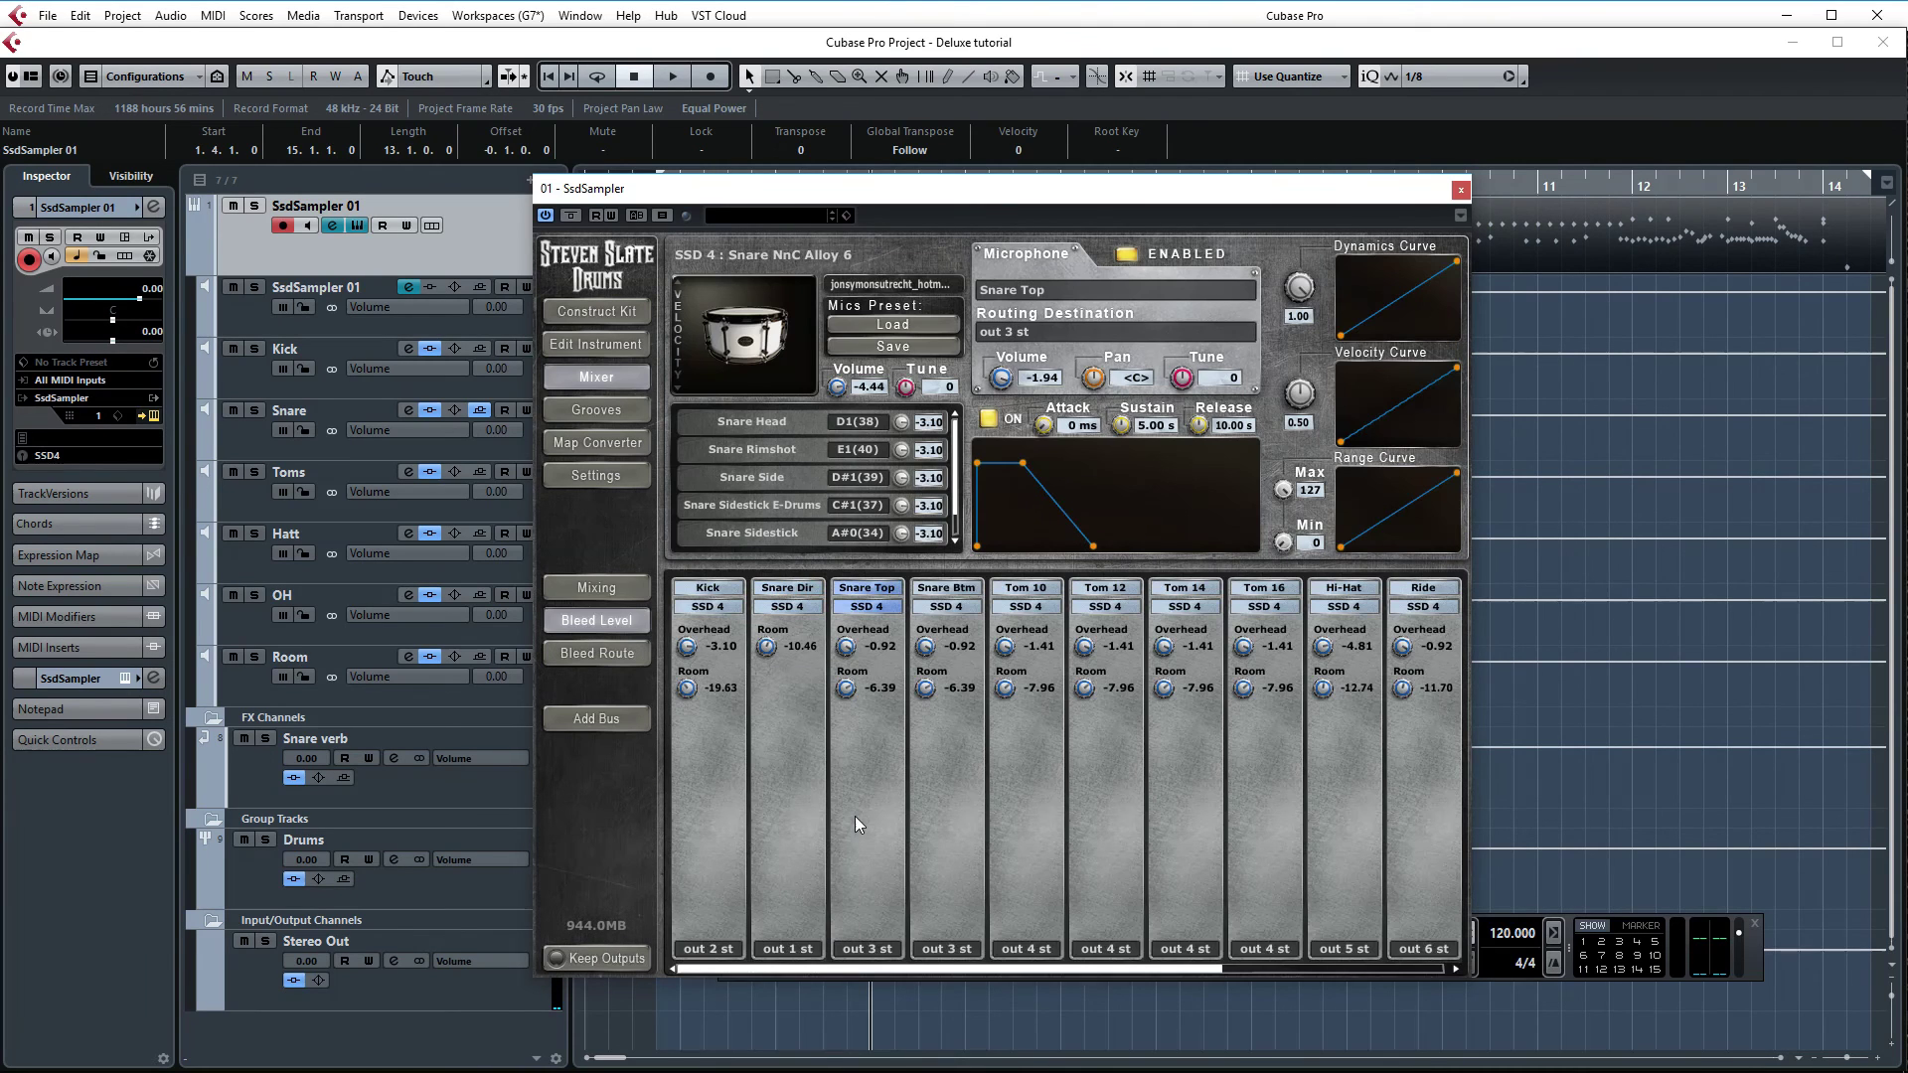
left_click(791, 948)
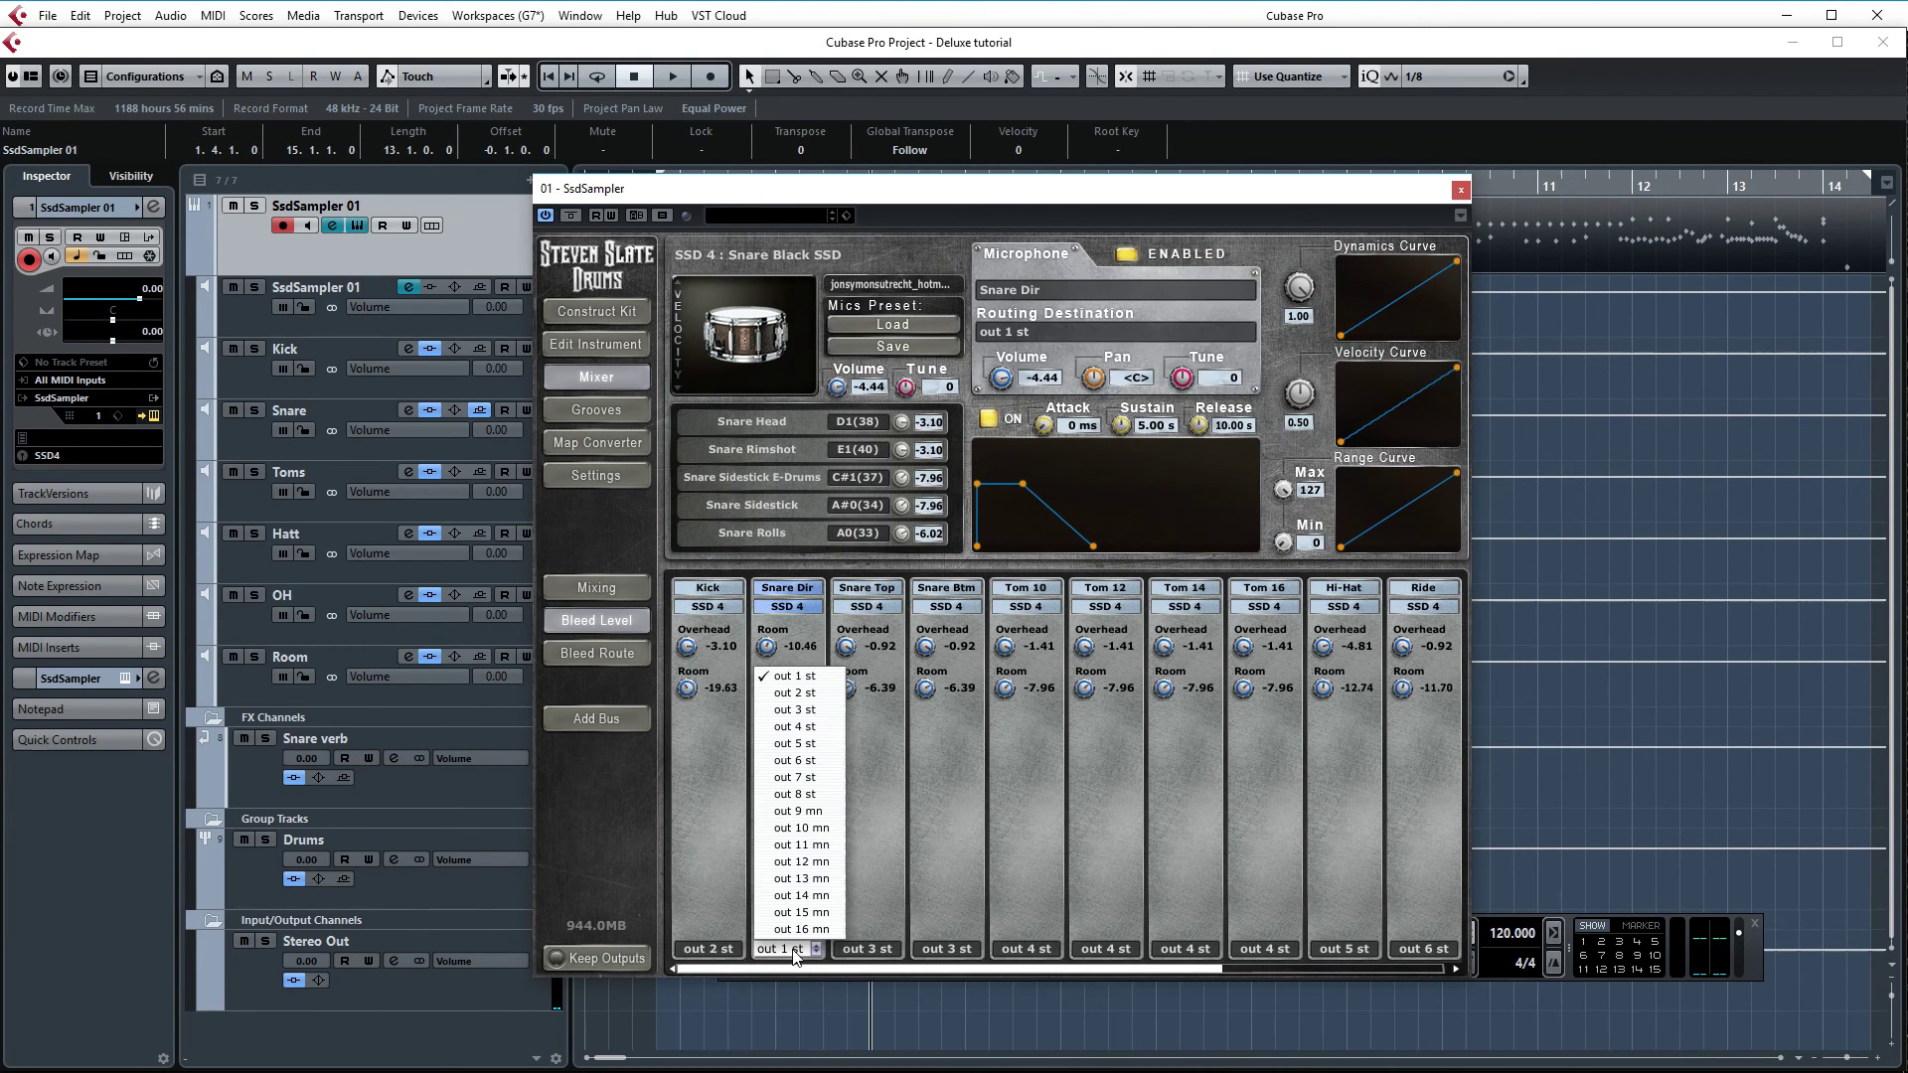
left_click(827, 709)
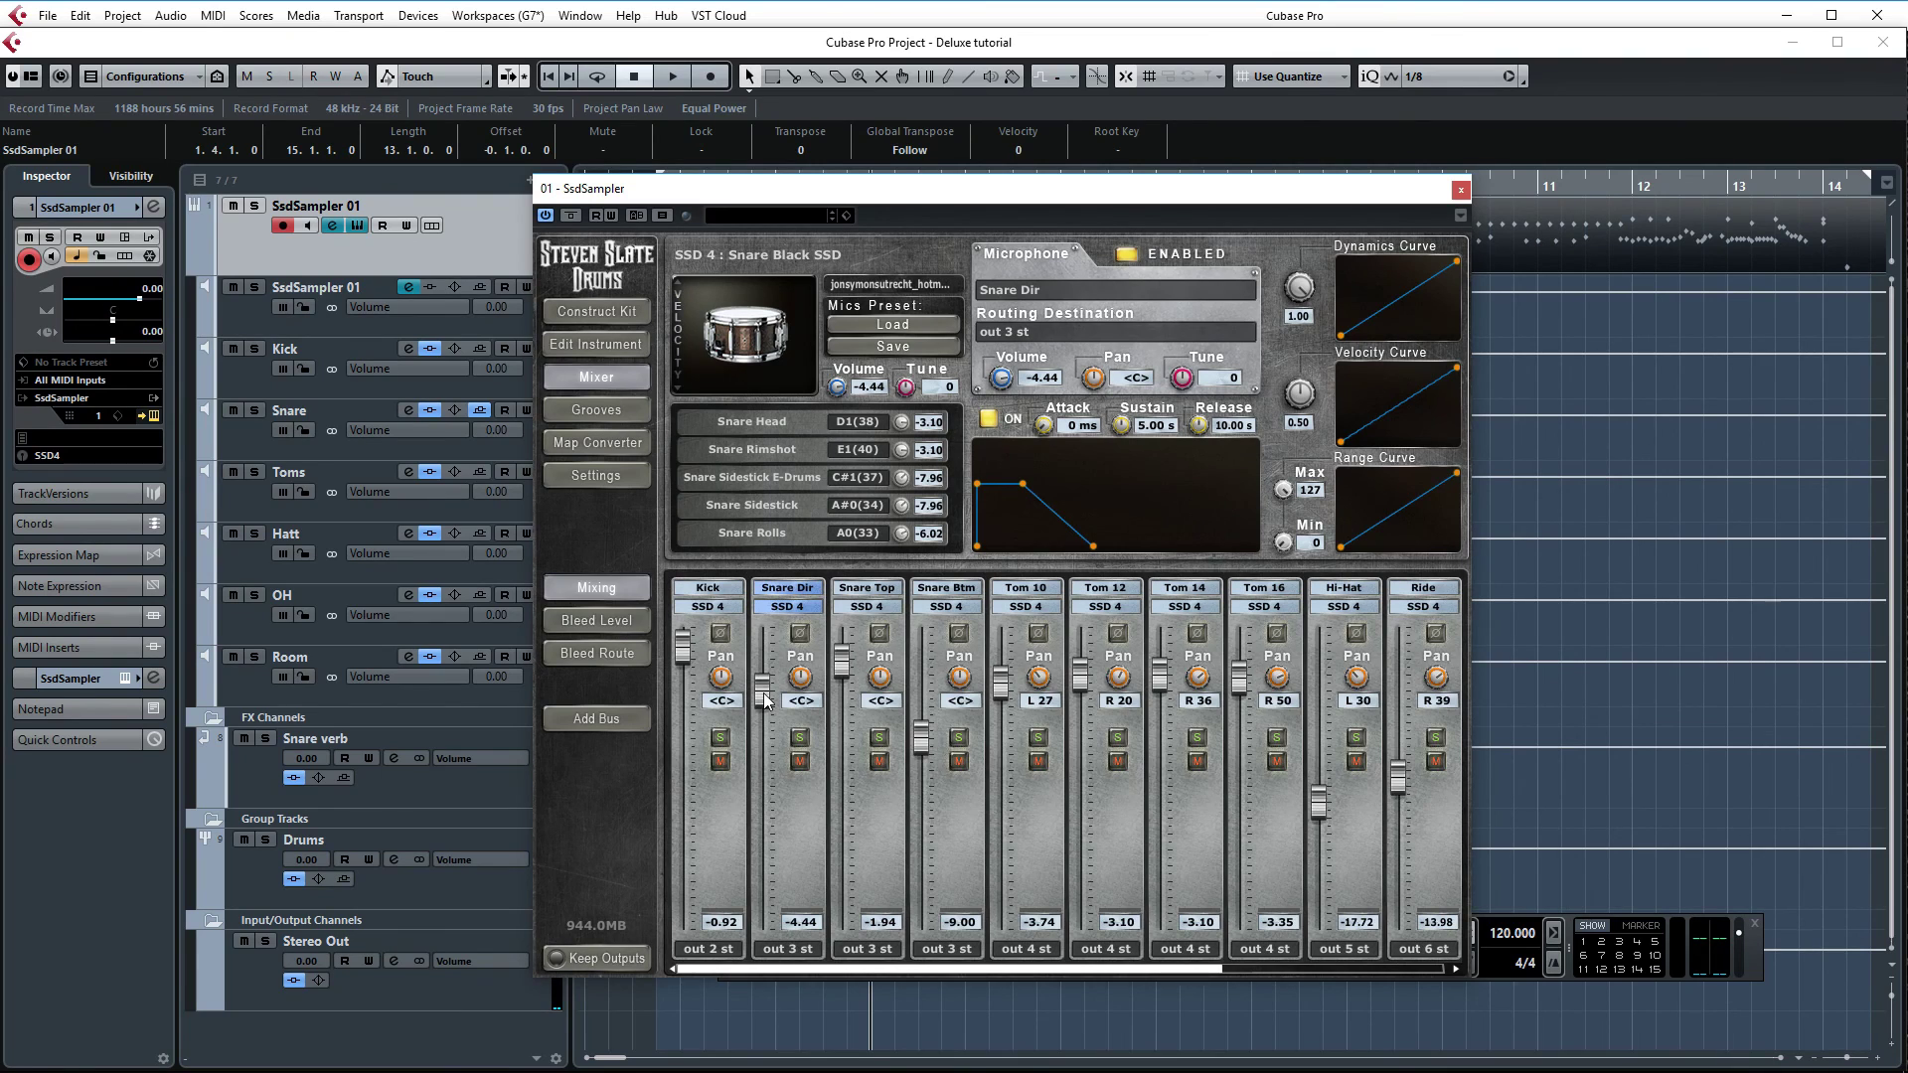
left_click_drag(766, 700, 762, 805)
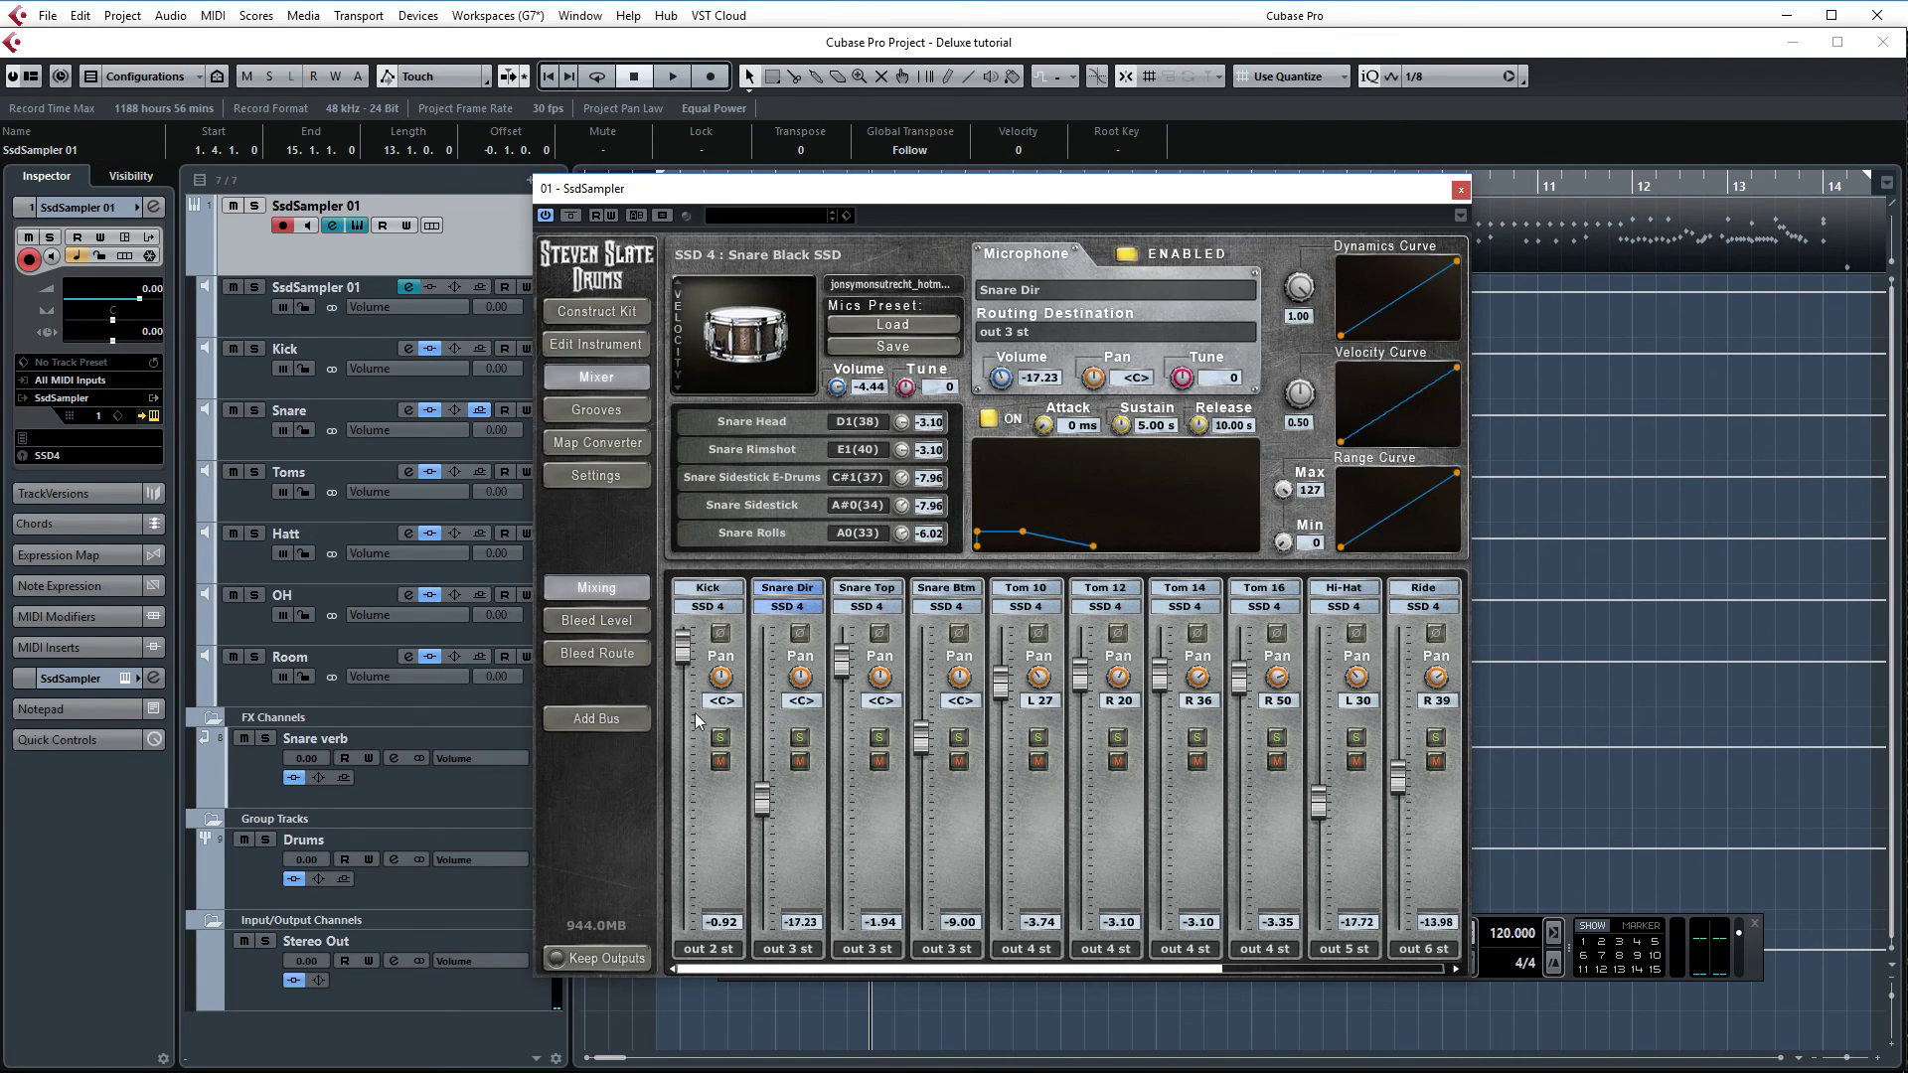
Check the bleed levels, then set the Snare Dir fader to -19.25 during playback
left_click(596, 620)
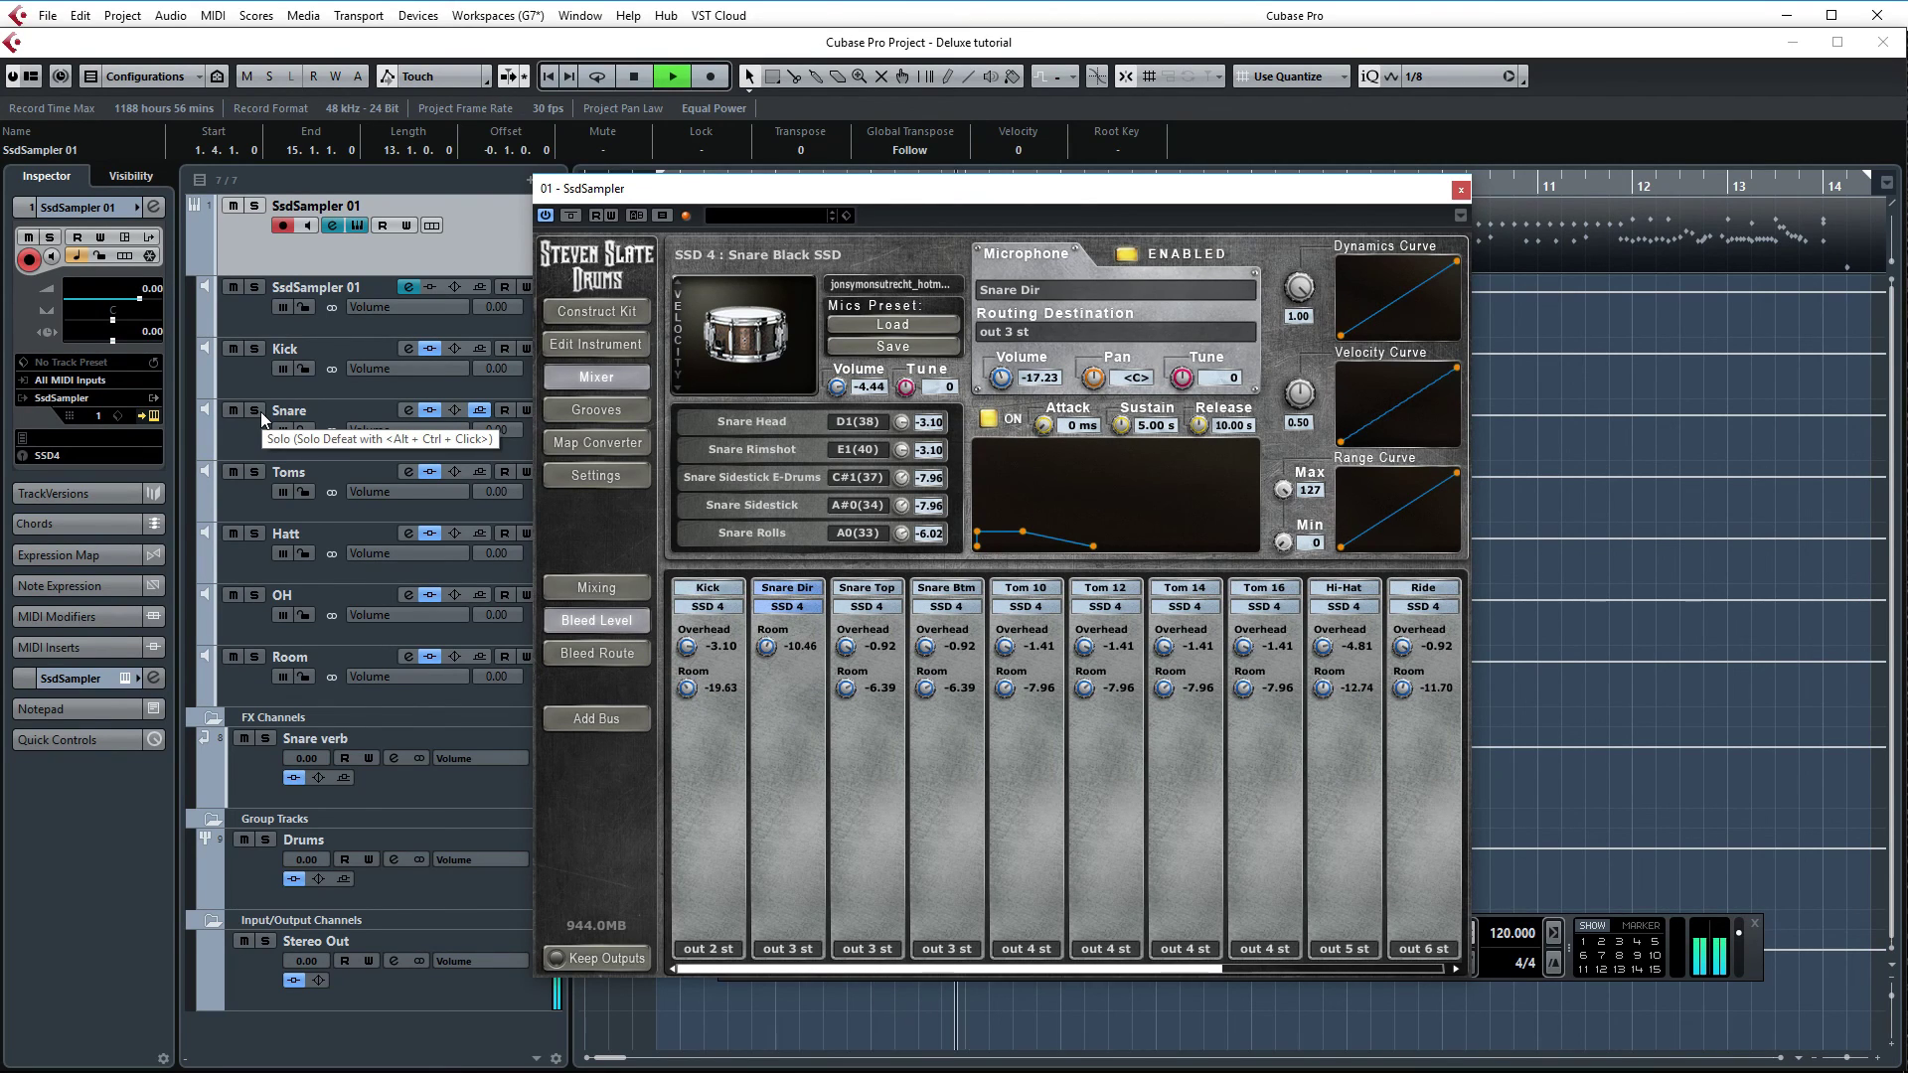
left_click(623, 593)
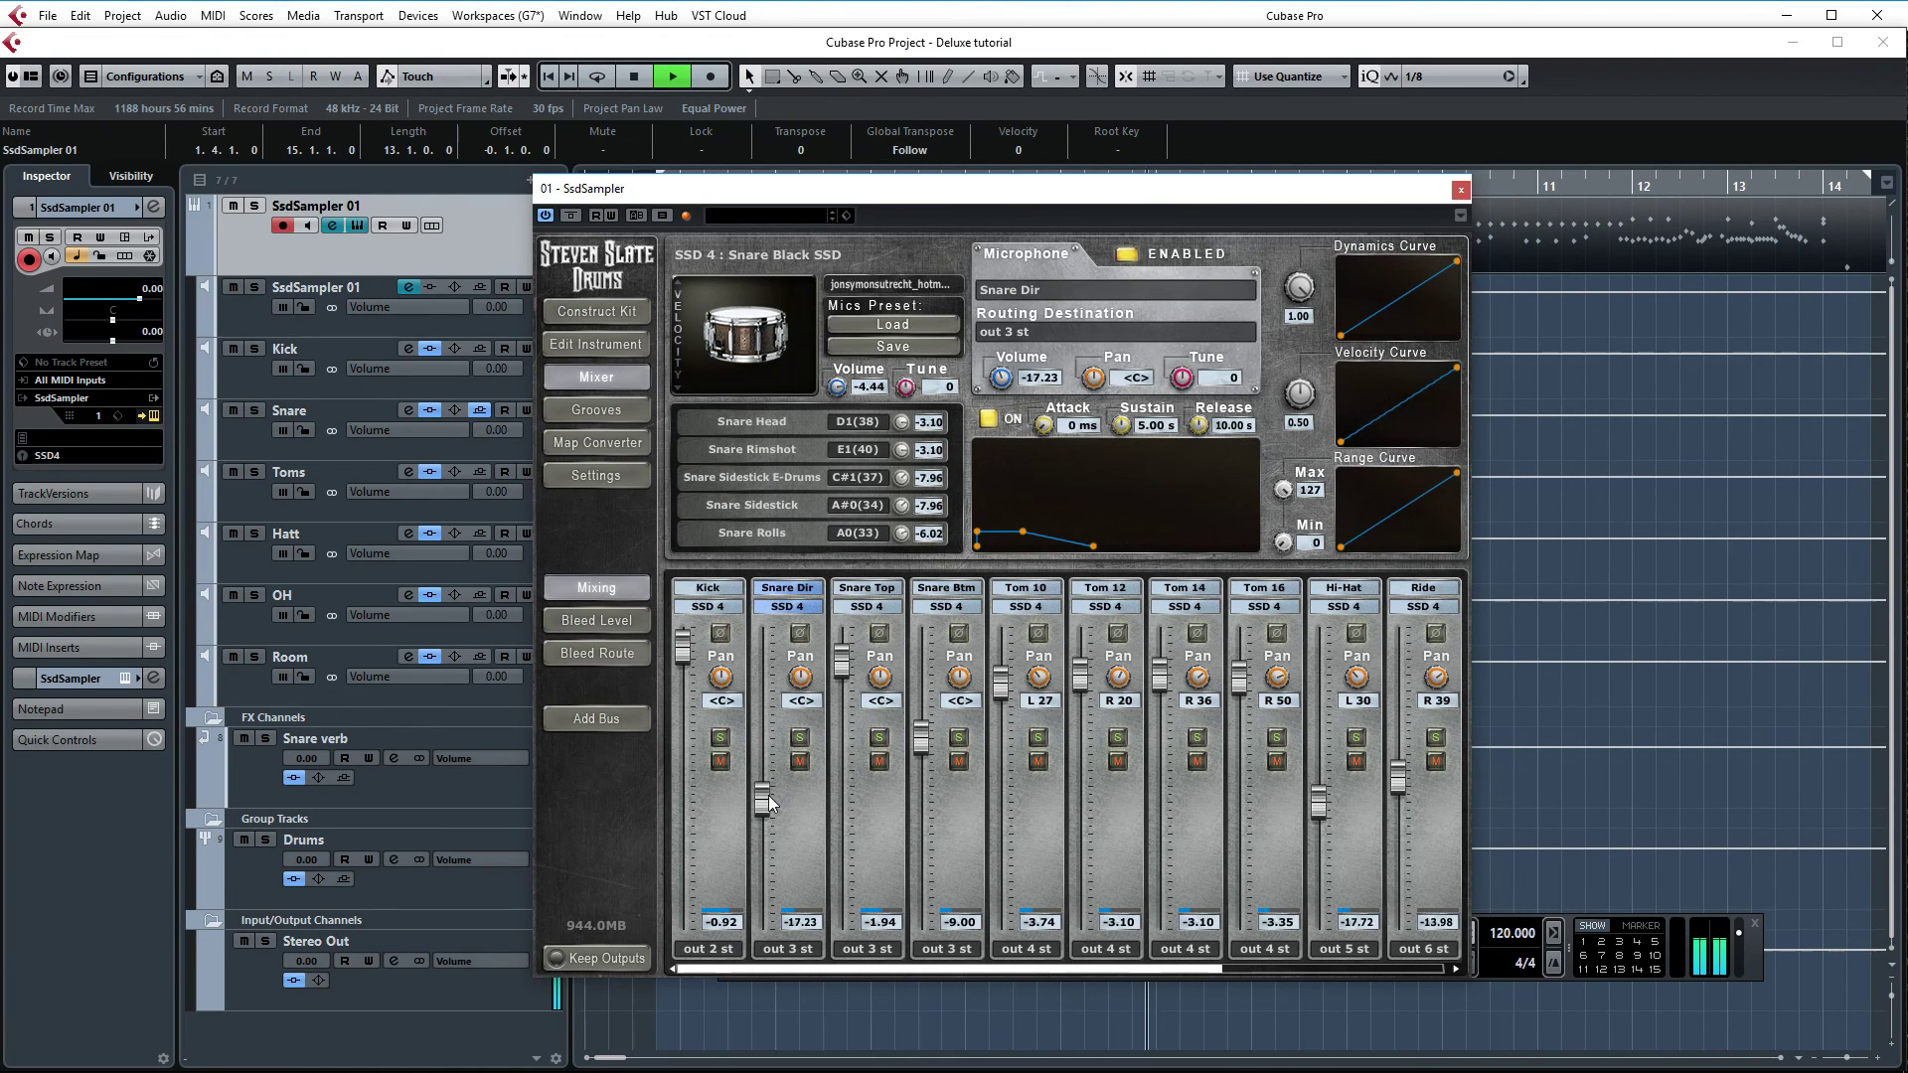
mouse_move(769, 798)
left_mouse_down()
mouse_move(767, 733)
mouse_move(767, 819)
left_mouse_up()
key("space")
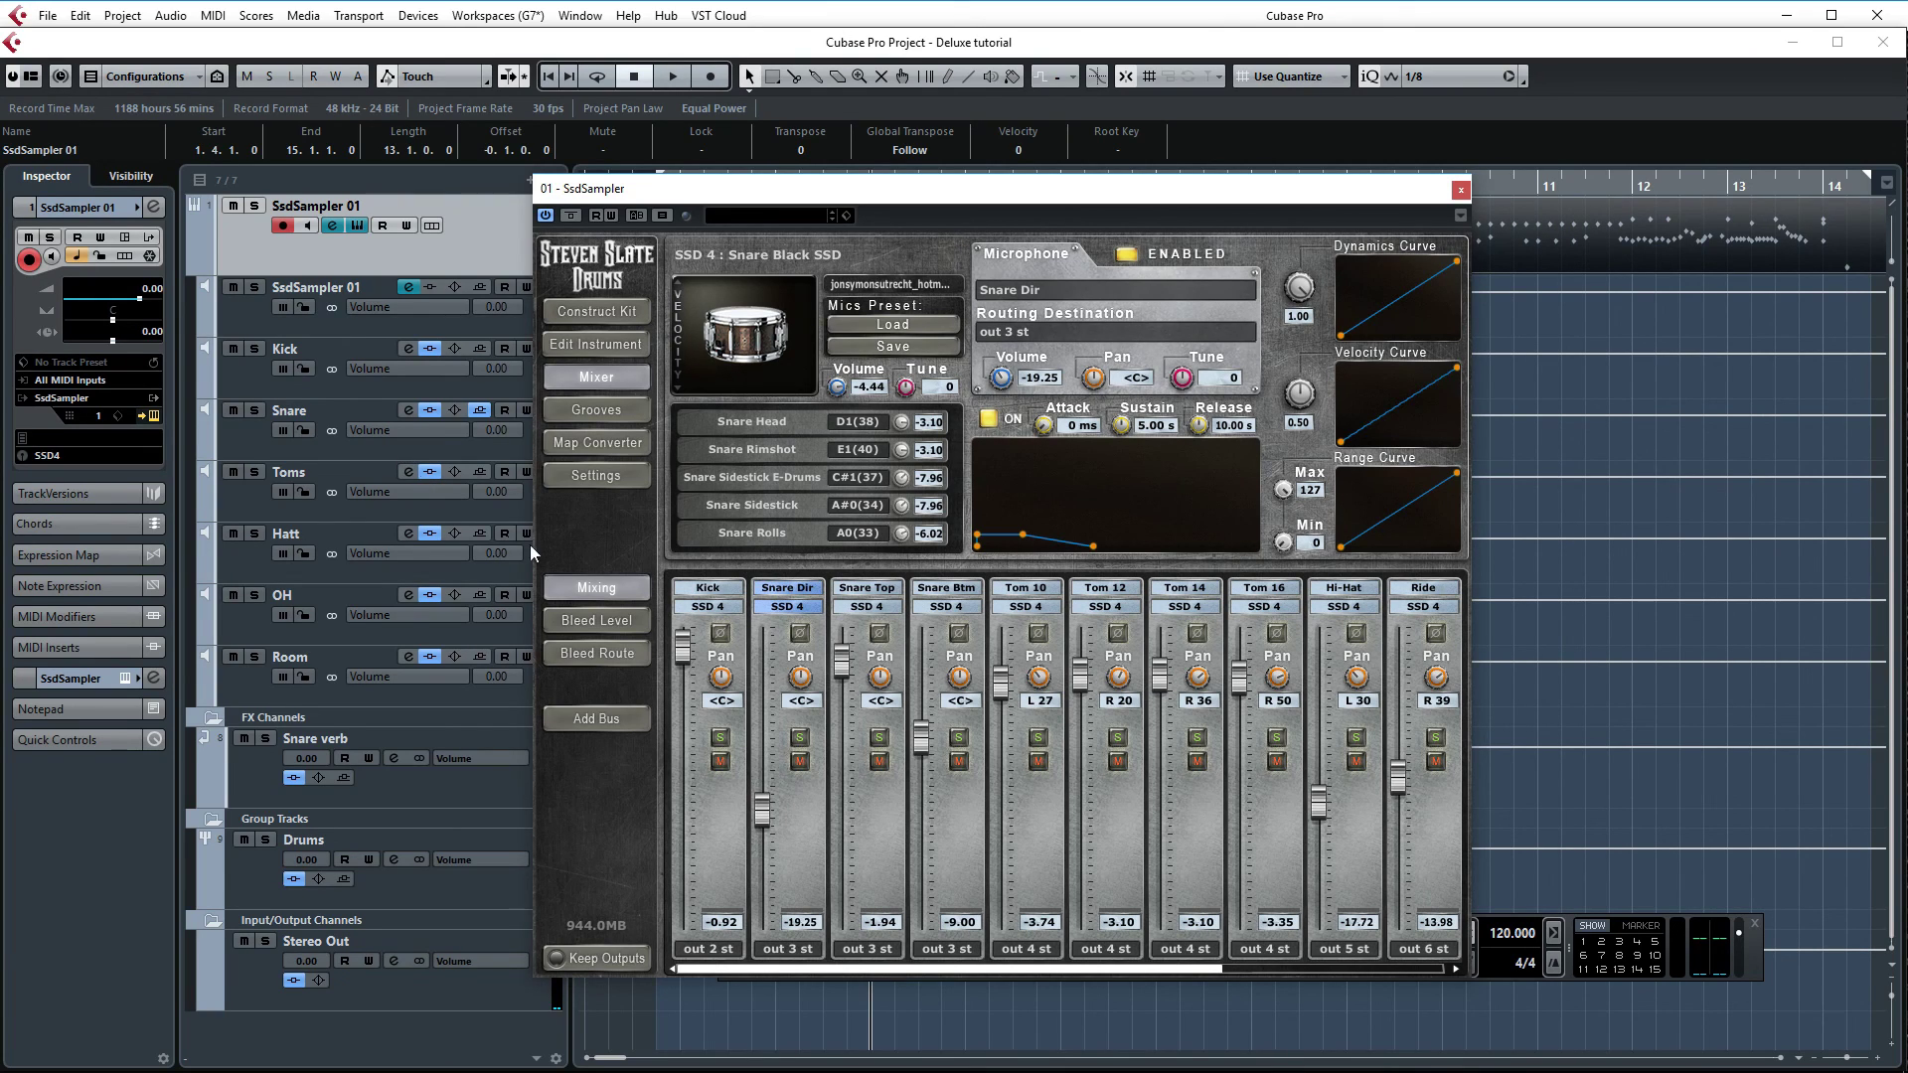
On the Bleed Level page, lower Snare Dir's Room bleed to -10.46 and stop playback
left_click(630, 622)
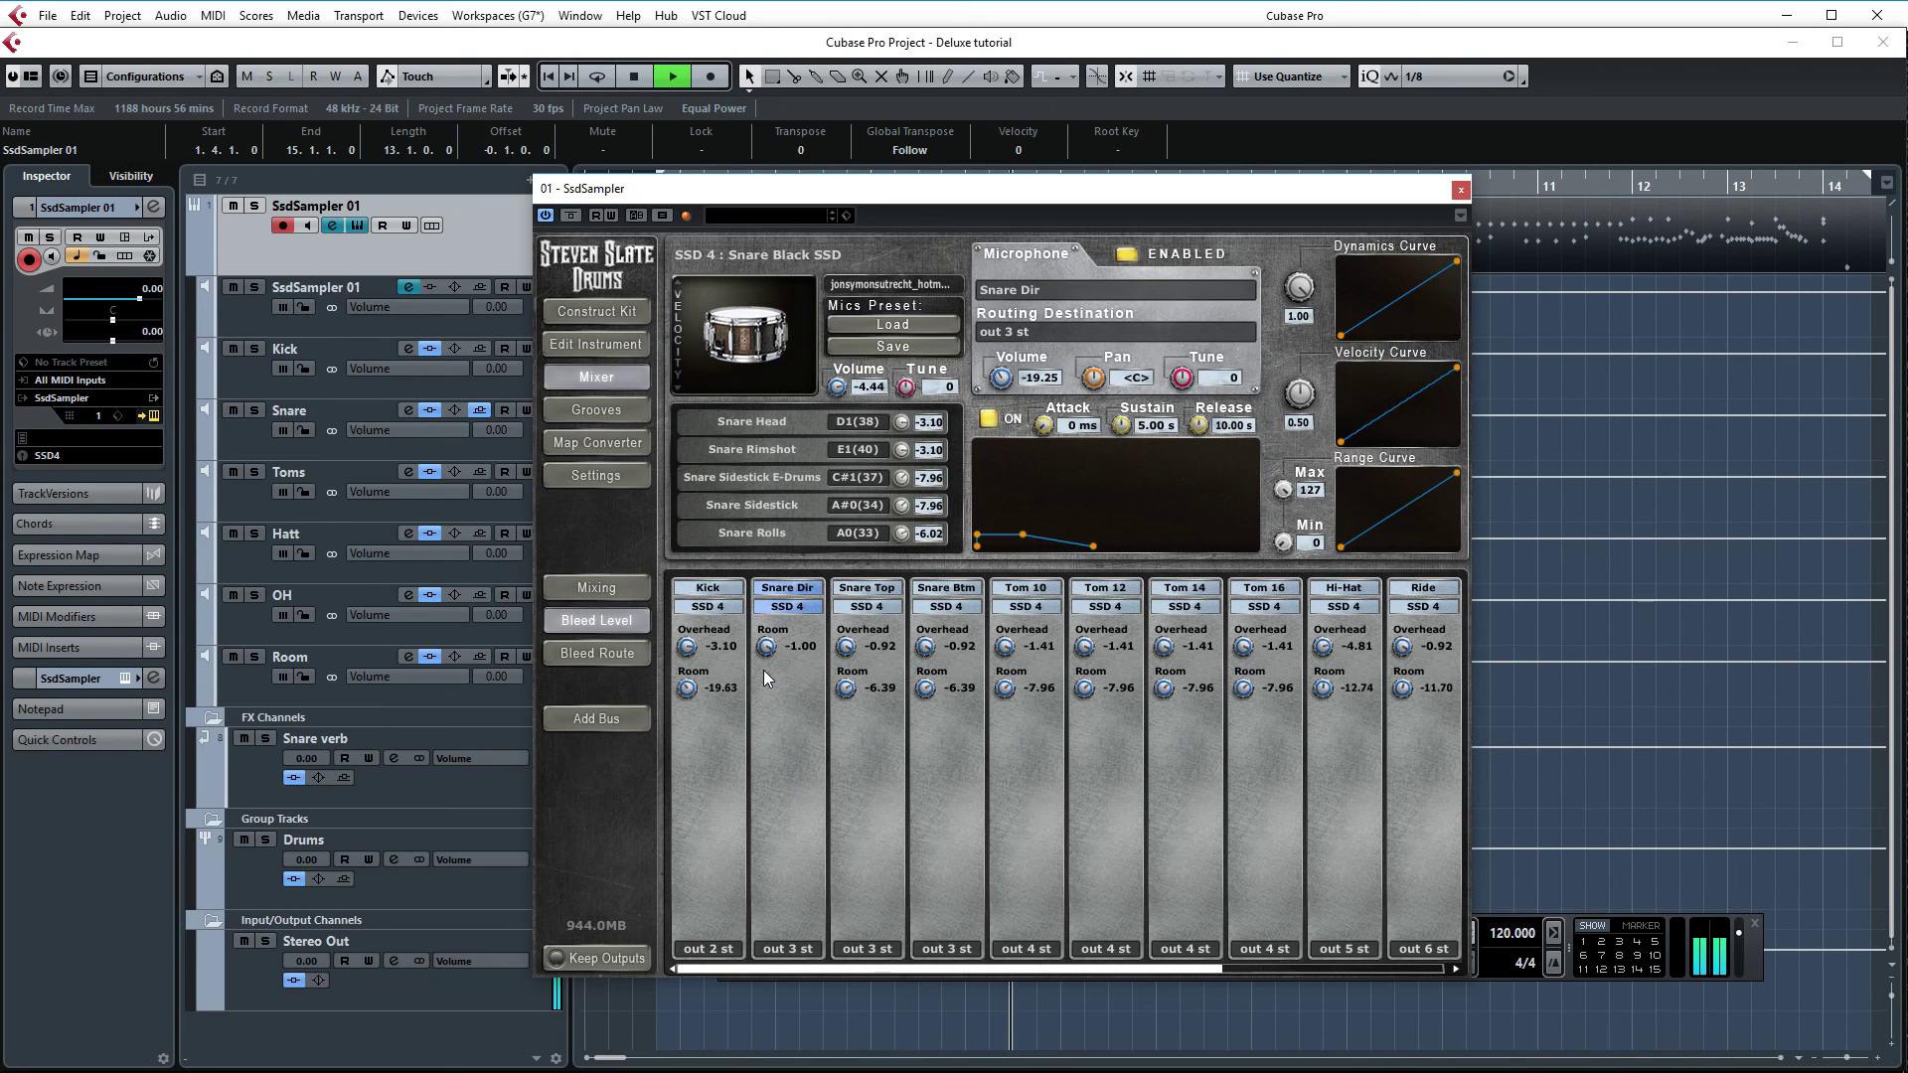
key("space")
left_click_drag(763, 670, 743, 738)
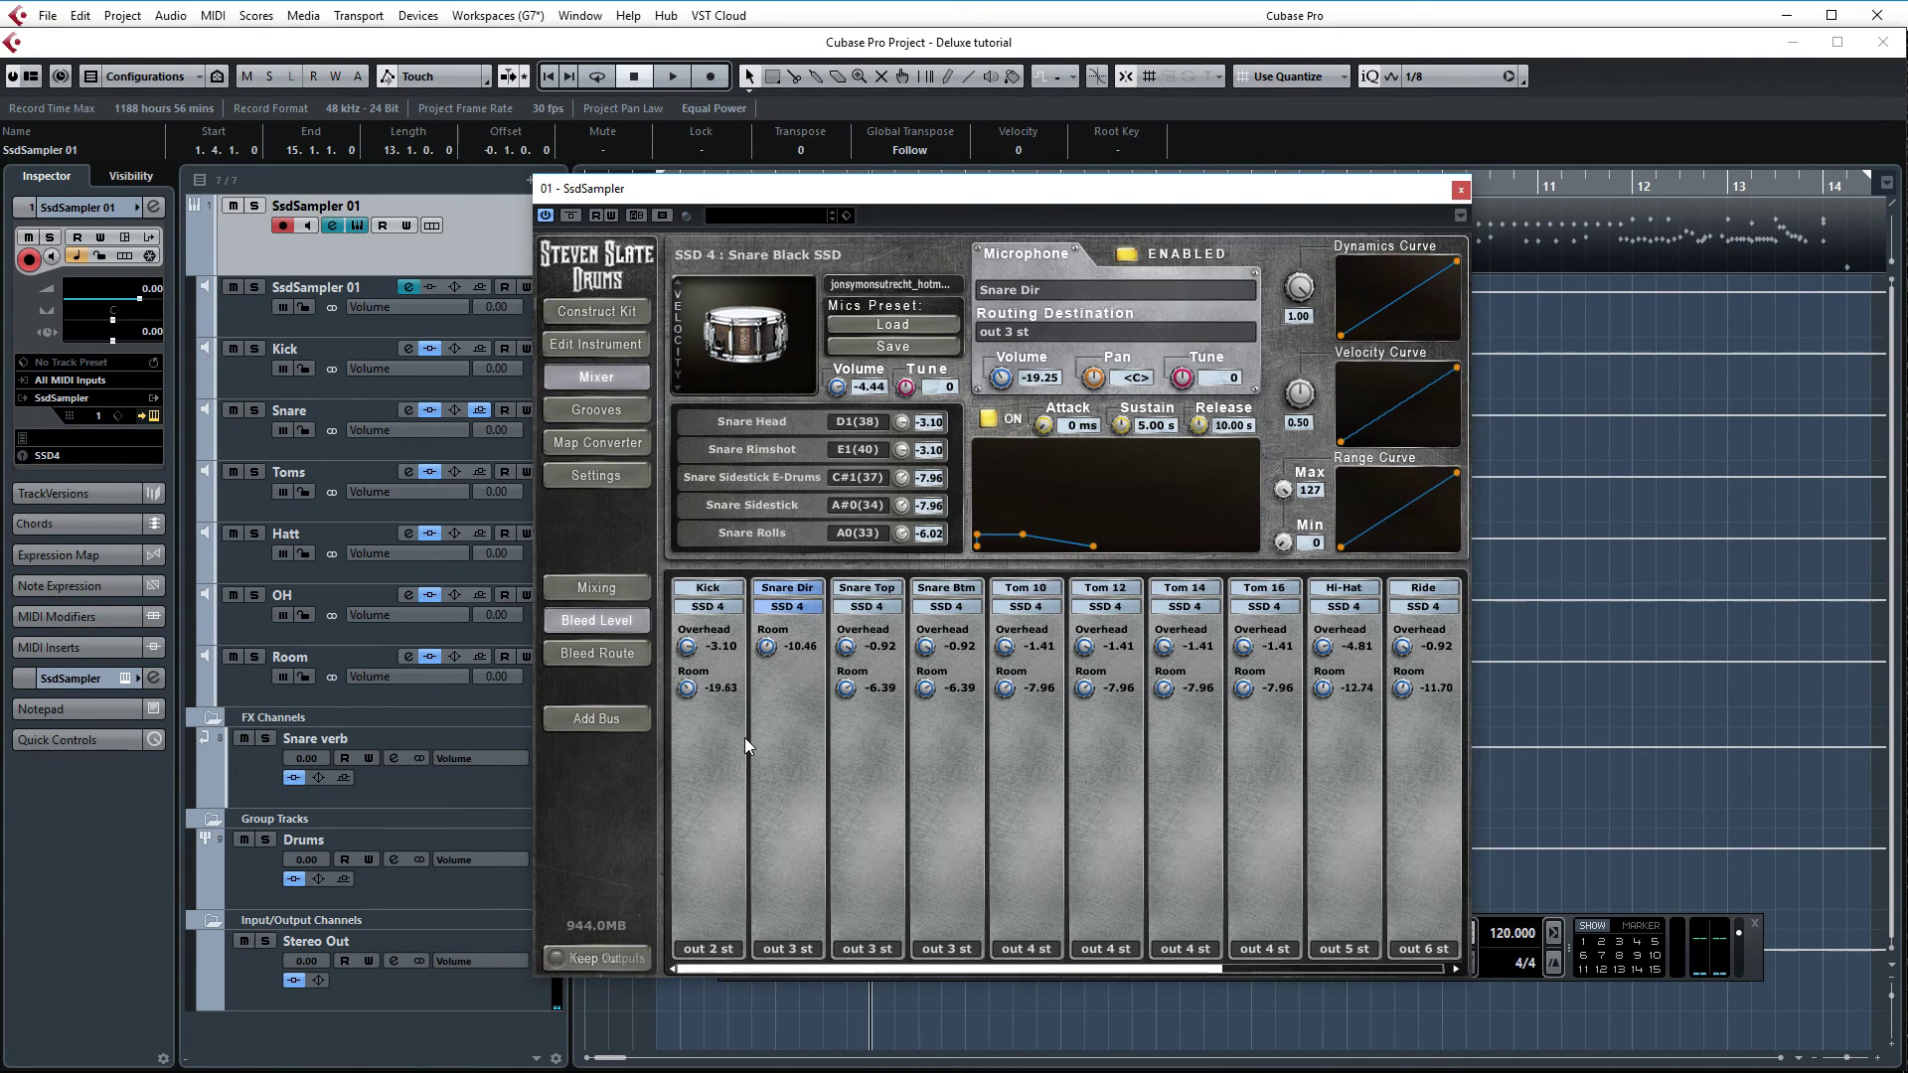
Go back to the Construct Kit page with the kit grid and Kicks list
left_click(595, 311)
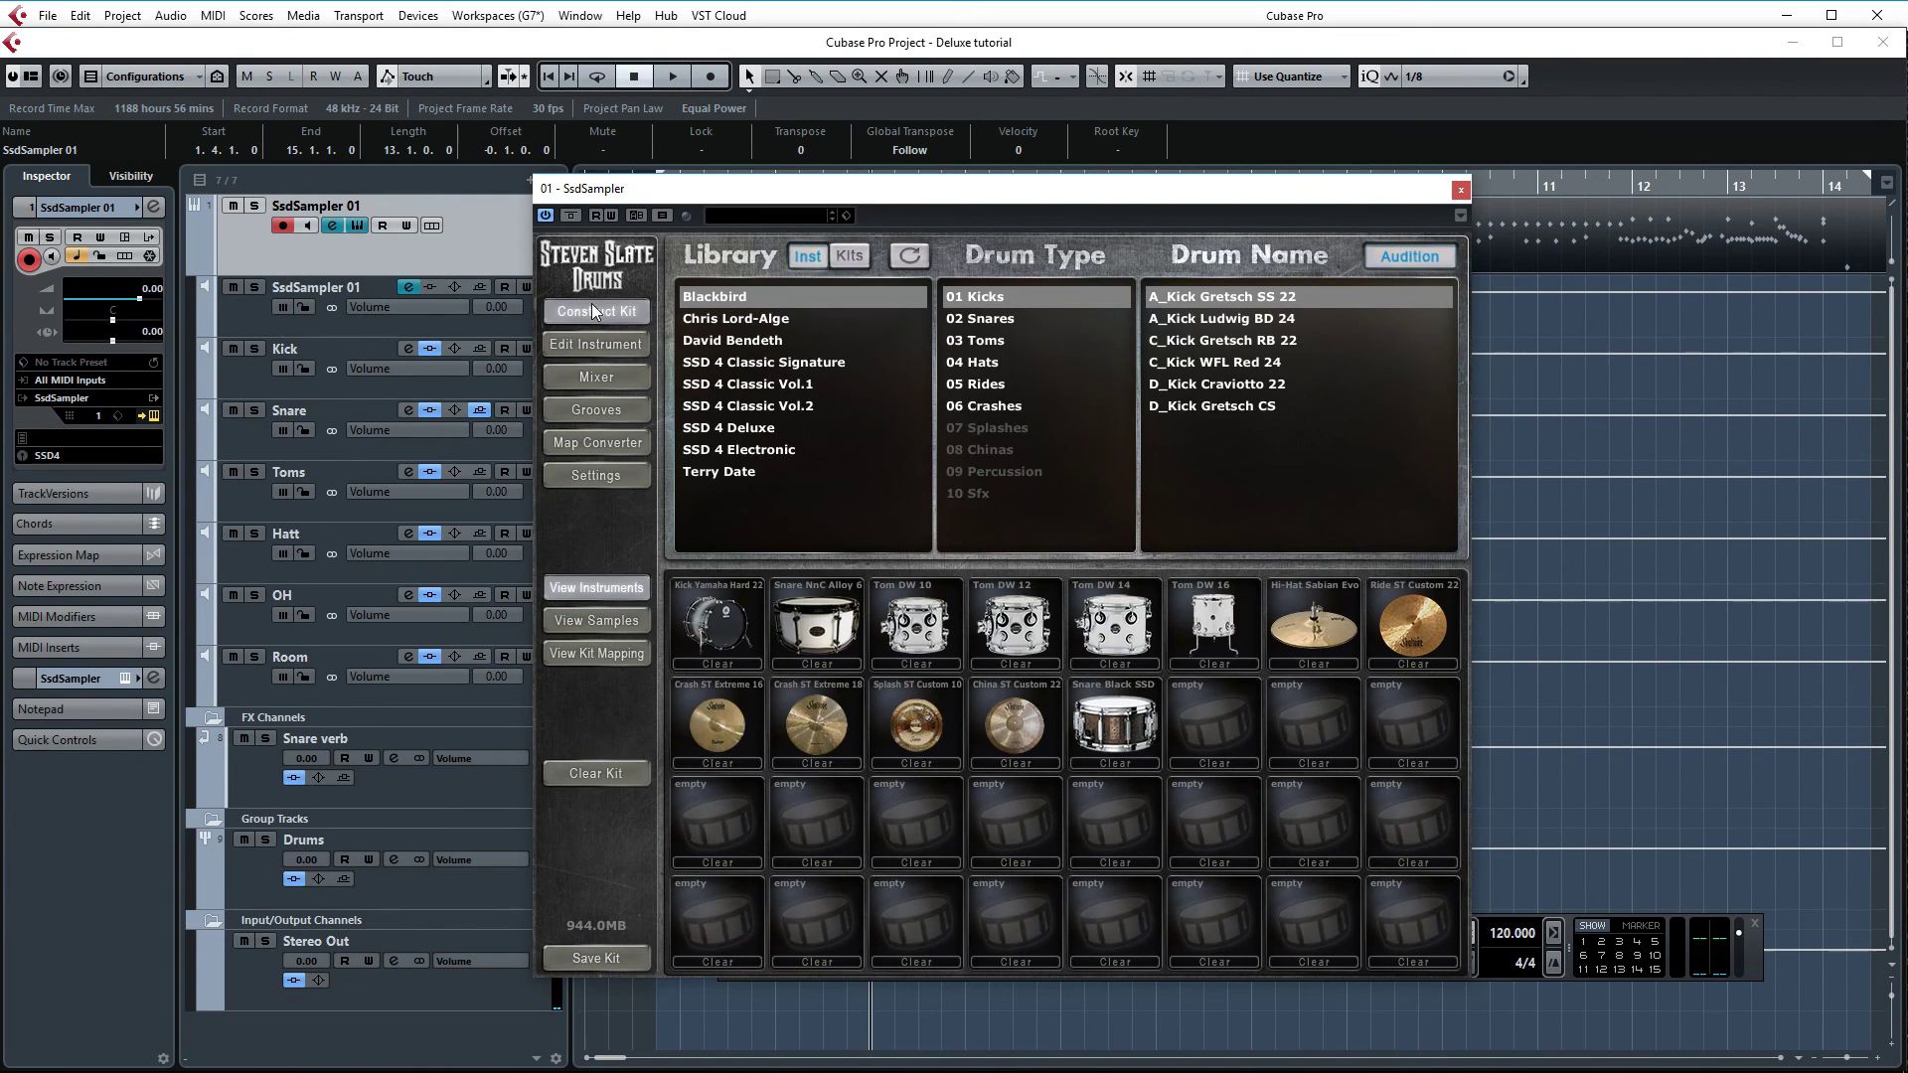